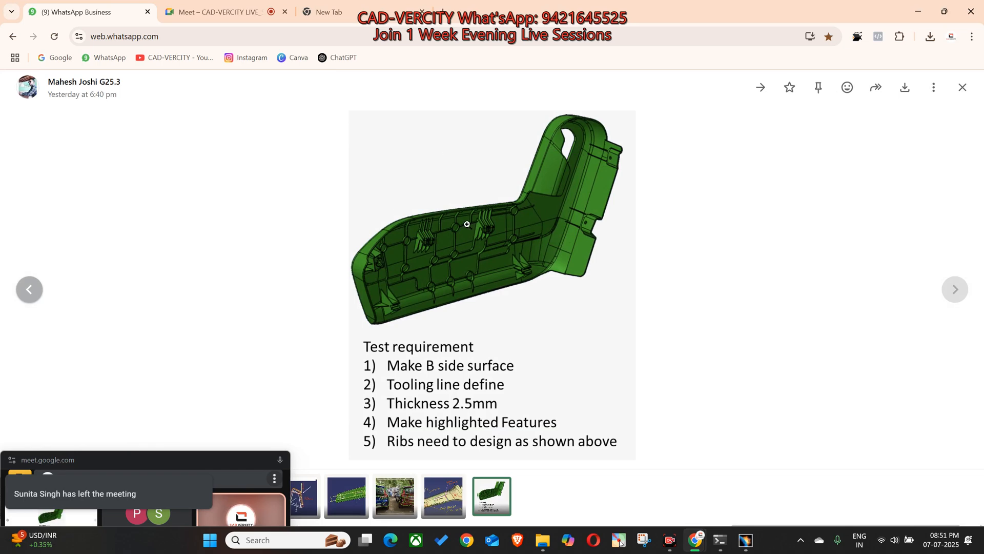
Step: Send the copied test-requirement image with three circled features to the CAD-VERCITY ADVANCED group chat
{"action": "key", "text": "alt+Tab"}
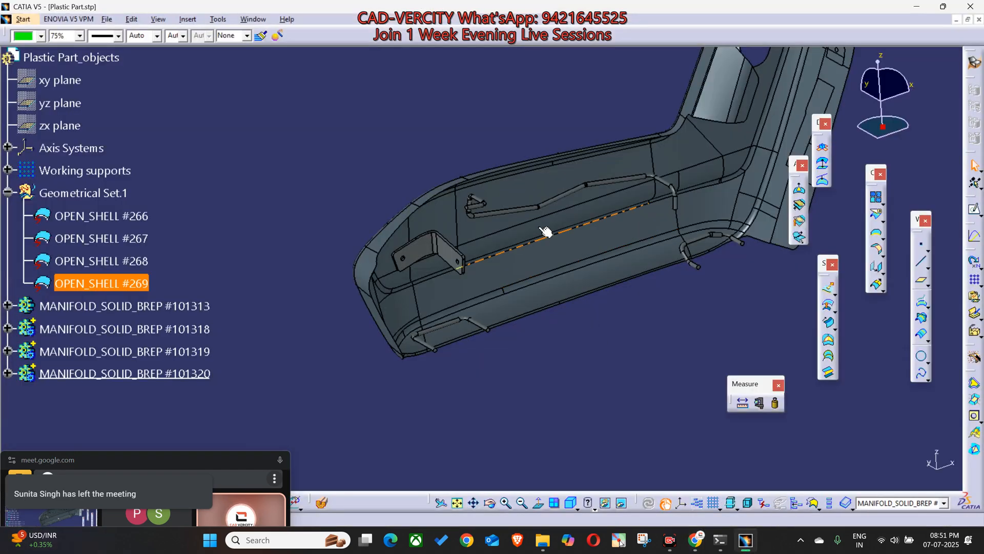
{"action": "key", "text": "alt+Tab"}
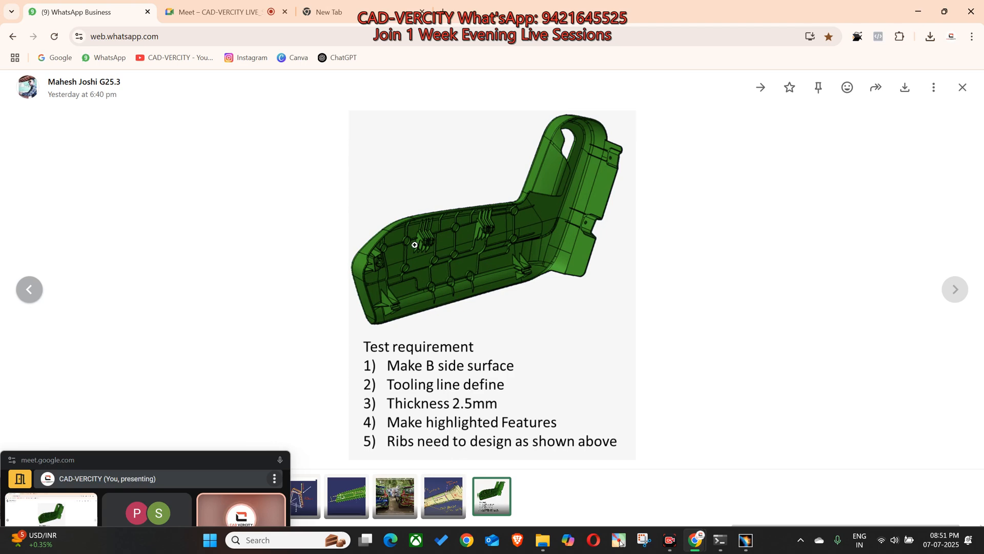
{"action": "left_click", "coordinate": [688, 250]}
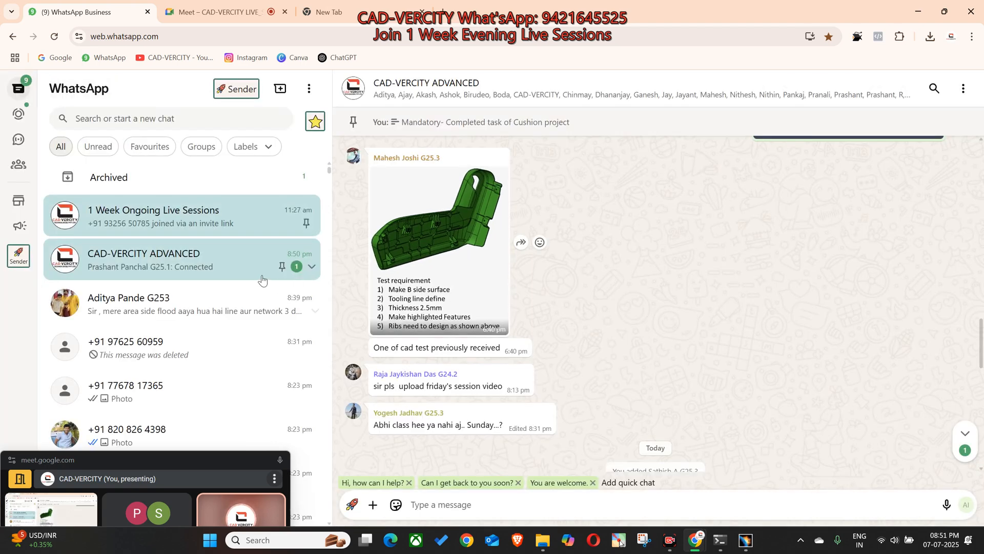
{"action": "left_click", "coordinate": [133, 120]}
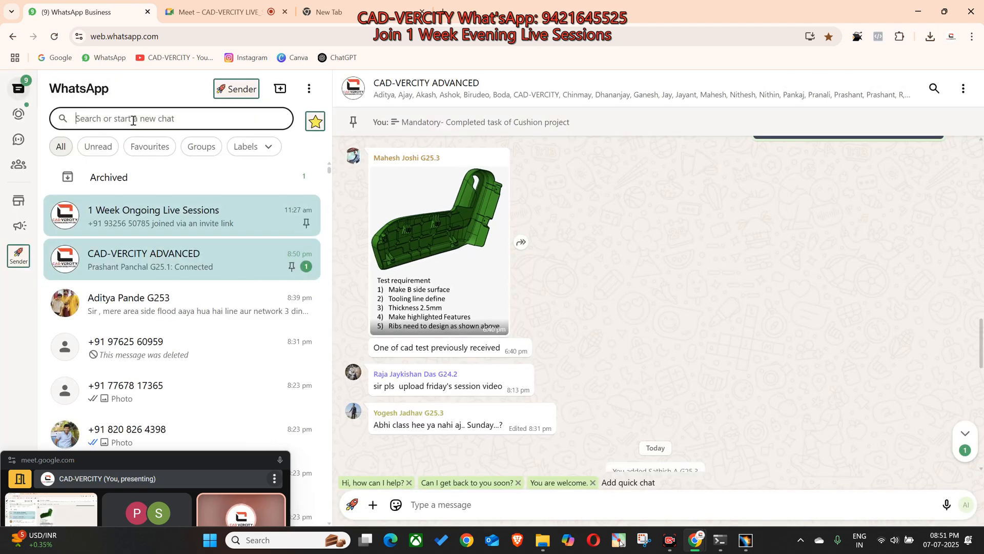
{"action": "left_click", "coordinate": [458, 503]}
{"action": "key", "text": "ctrl+v"}
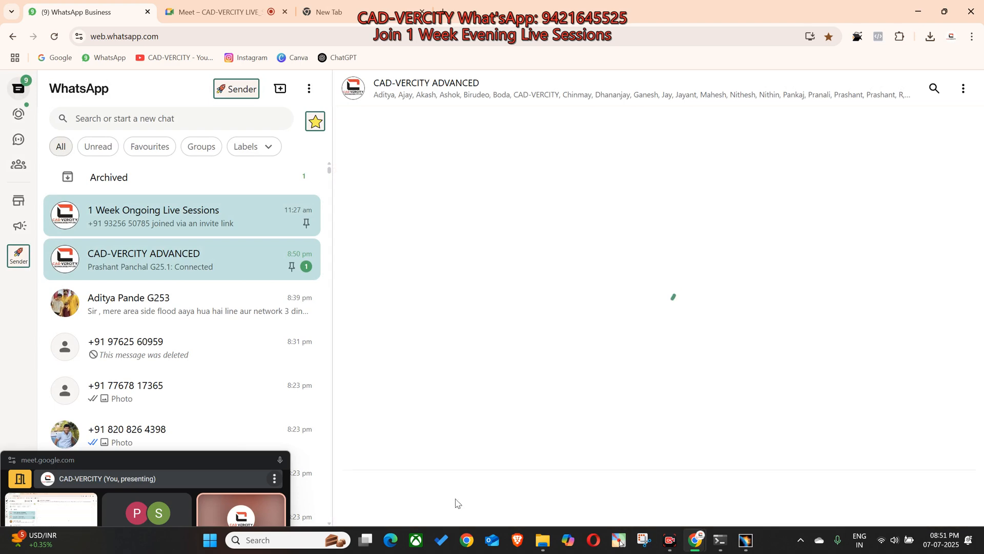
{"action": "key", "text": "Escape"}
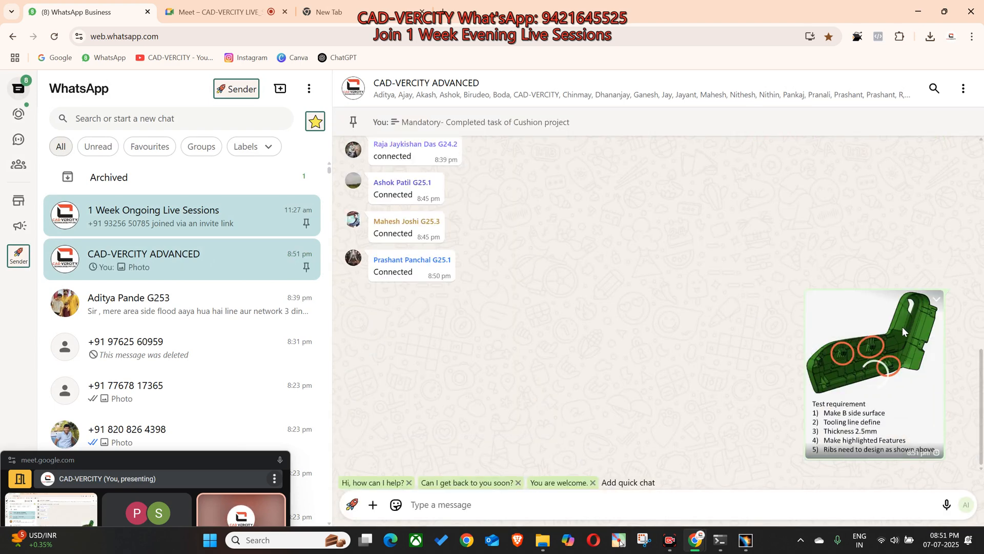
Step: Open the sent image and compare its three circled features with the plastic part model in CATIA
{"action": "left_click", "coordinate": [870, 359]}
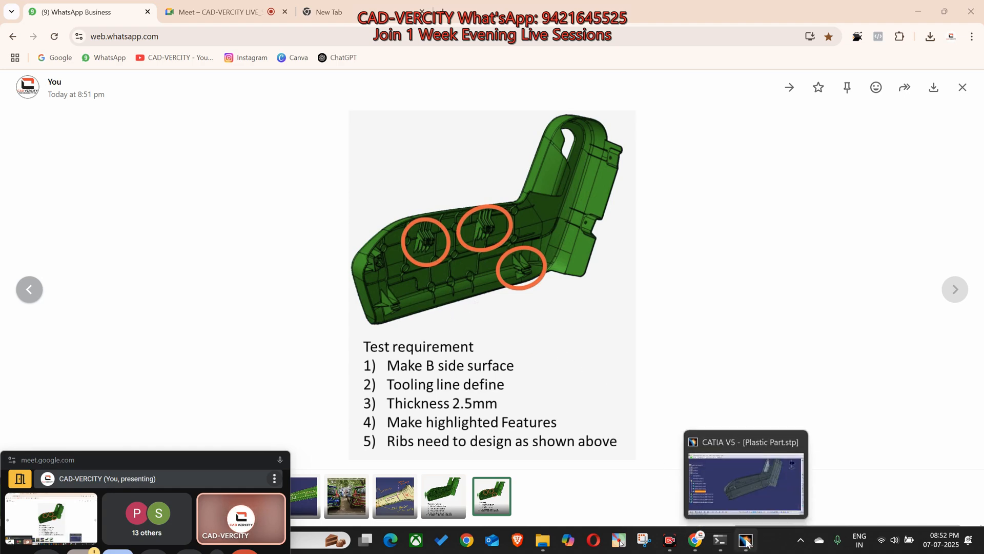
{"action": "left_click", "coordinate": [747, 496]}
{"action": "middle_click_drag", "start_coordinate": [492, 303], "coordinate": [551, 215]}
{"action": "key", "text": "alt+Tab"}
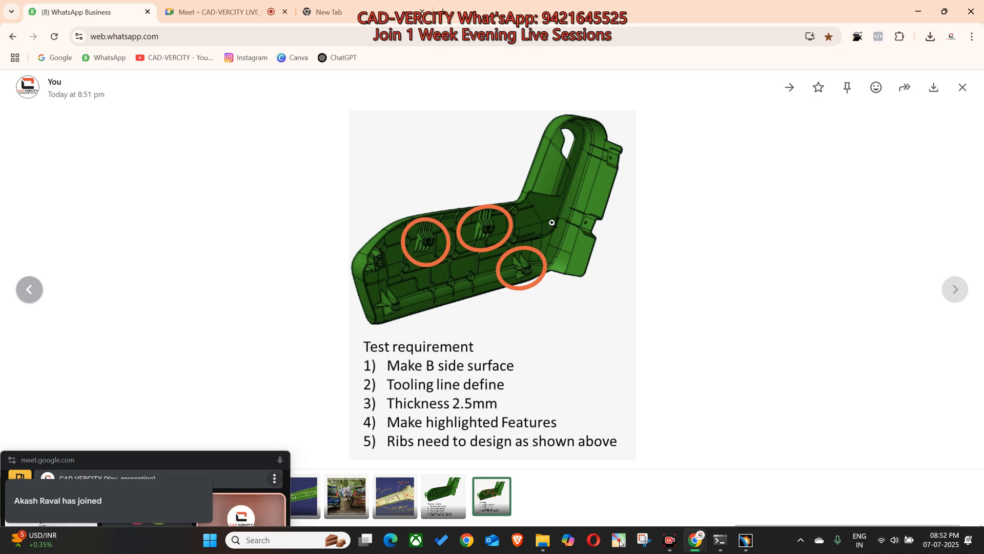
Step: In CATIA, colour yellow the long rod's two outer straight segments and the middle segment of the short rod nearest the backrest
{"action": "key", "text": "alt+Tab"}
{"action": "middle_click_drag", "start_coordinate": [461, 236], "coordinate": [466, 190]}
{"action": "left_click", "coordinate": [453, 233]}
{"action": "left_click", "coordinate": [477, 275]}
{"action": "middle_click_drag", "start_coordinate": [578, 265], "coordinate": [402, 298]}
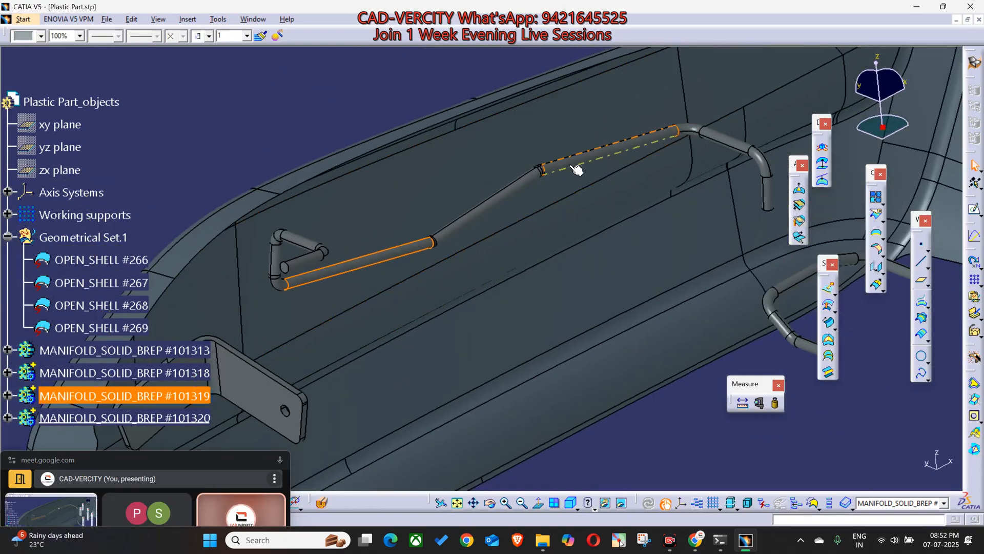
{"action": "left_click", "coordinate": [595, 161], "text": "ctrl"}
{"action": "middle_click_drag", "start_coordinate": [576, 228], "coordinate": [520, 255]}
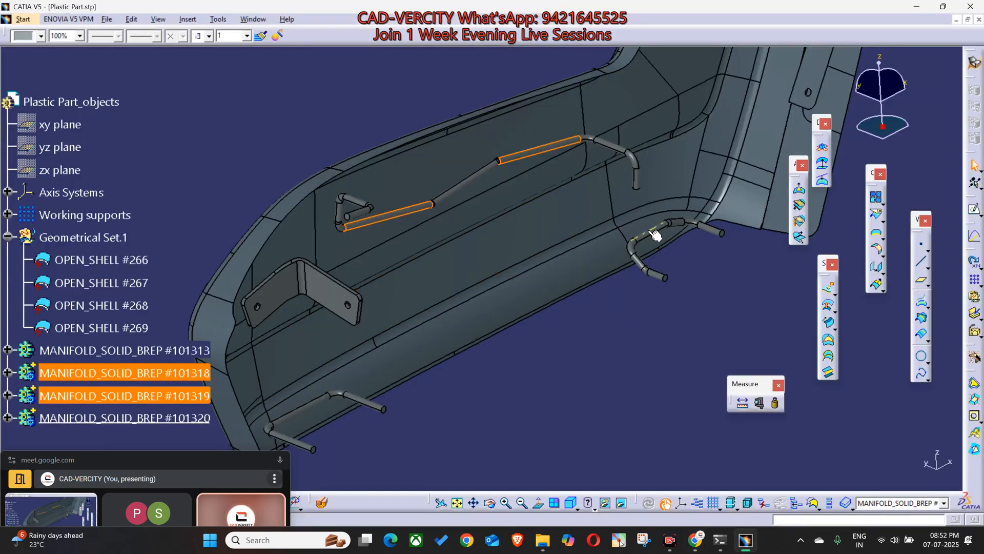
{"action": "left_click", "coordinate": [655, 235], "text": "ctrl"}
{"action": "left_click", "coordinate": [41, 35]}
{"action": "left_click", "coordinate": [33, 98]}
{"action": "left_click", "coordinate": [302, 147]}
Step: Compare the unmarked features at the front end of the reference image with the two-hole bracket in the CATIA model
{"action": "middle_click_drag", "start_coordinate": [422, 257], "coordinate": [589, 194]}
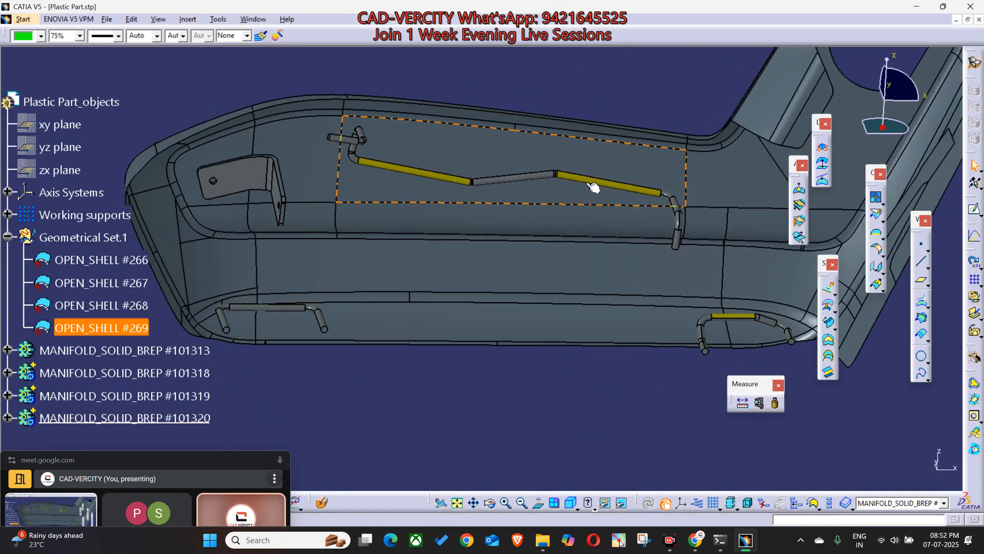
{"action": "key", "text": "alt+Tab"}
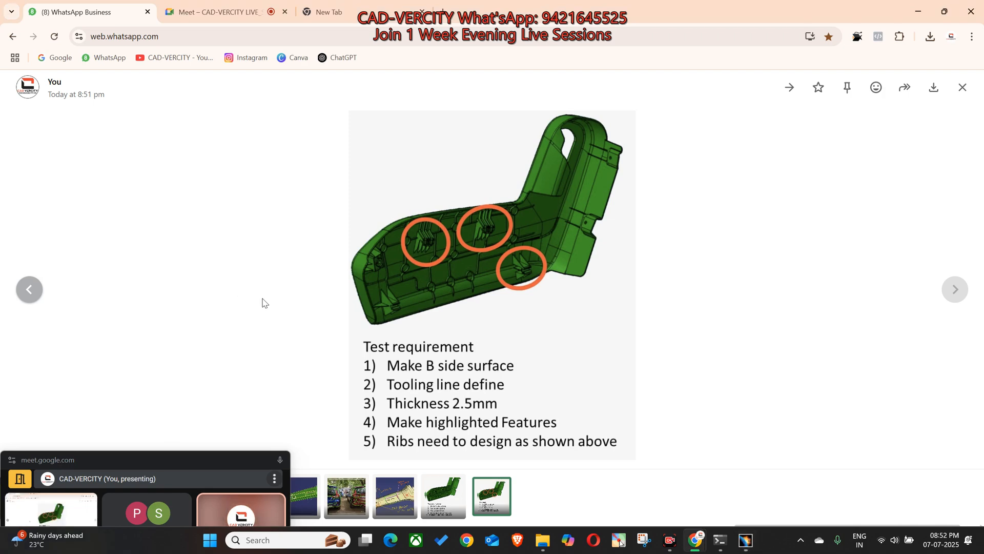
{"action": "left_click", "coordinate": [377, 267]}
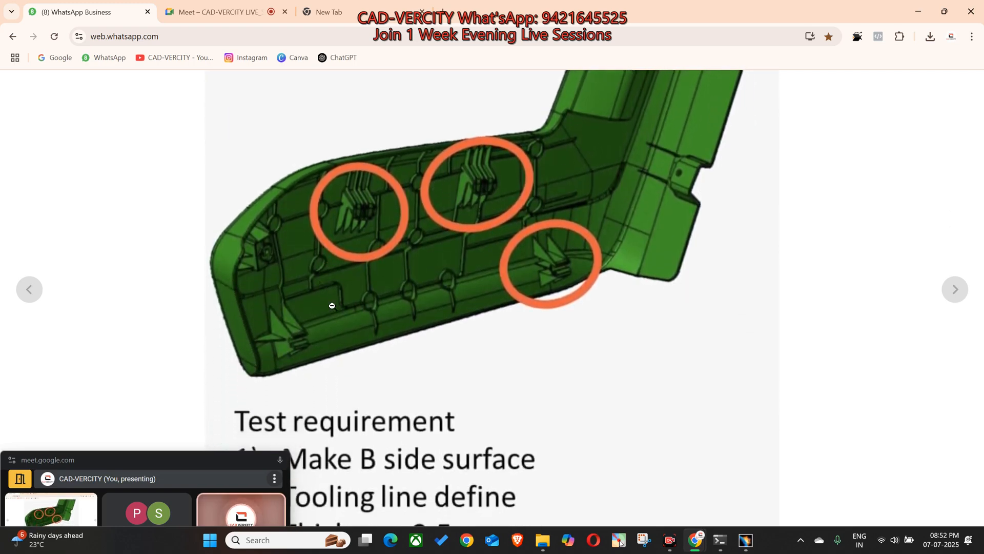
{"action": "left_click", "coordinate": [542, 314]}
{"action": "key", "text": "alt+Tab"}
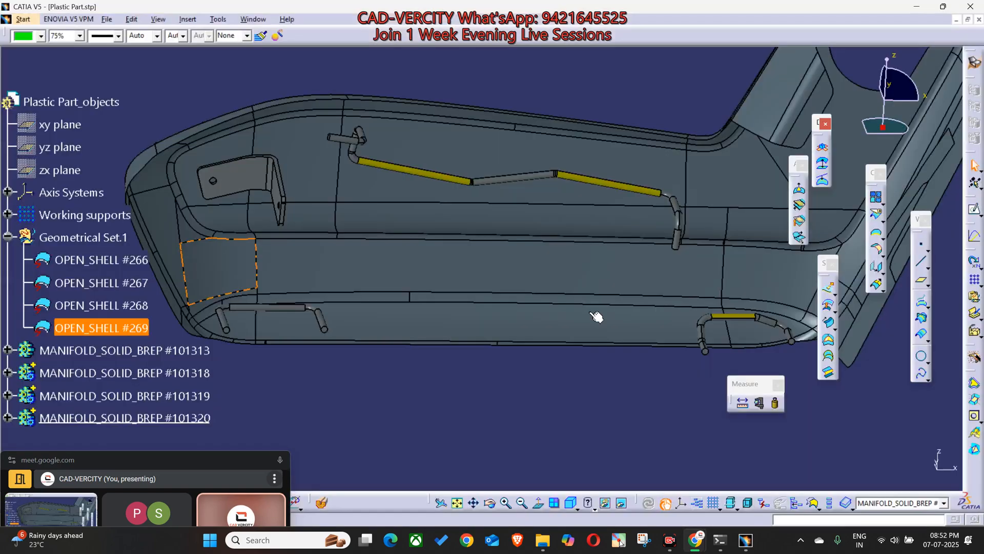
{"action": "middle_click_drag", "start_coordinate": [446, 208], "coordinate": [578, 253]}
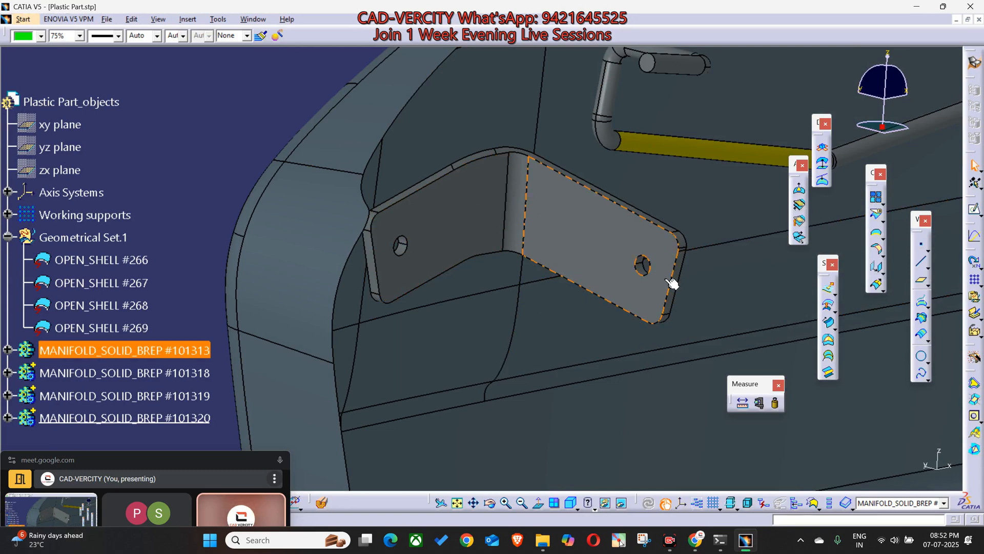
{"action": "key", "text": "alt+Tab"}
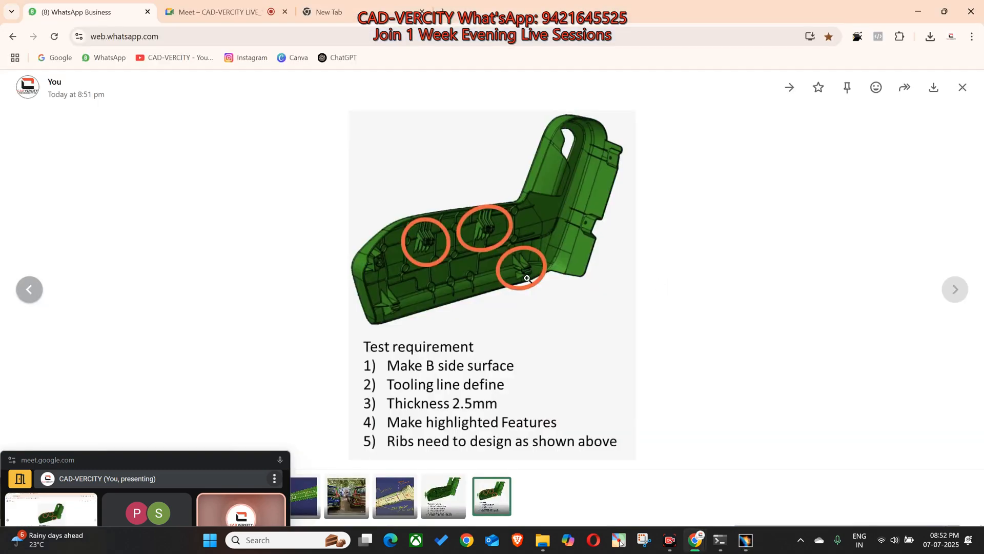
Step: Capture an enlarged view of the circled reference image and send the screenshot to the group chat
{"action": "left_click", "coordinate": [382, 265]}
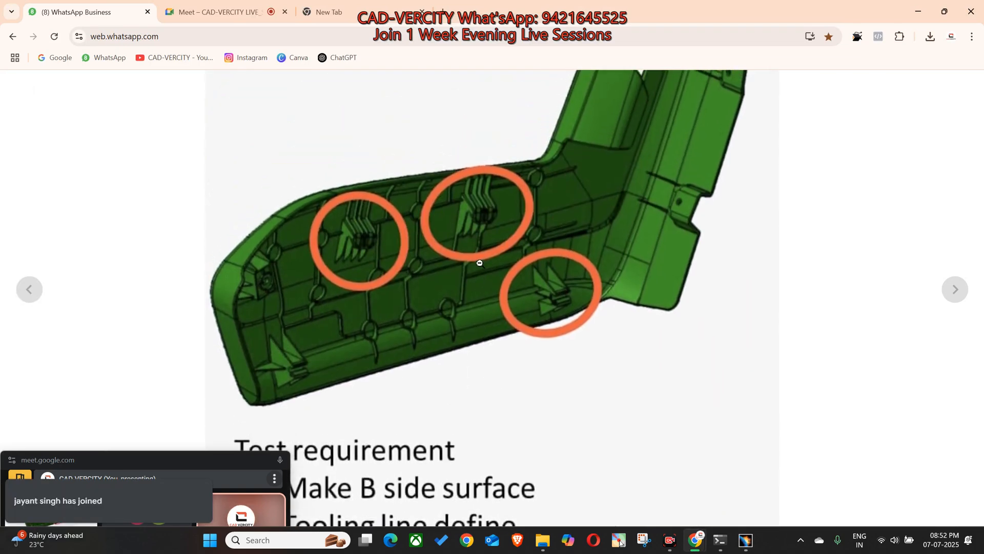
{"action": "key", "text": "super+shift+s"}
{"action": "left_click_drag", "start_coordinate": [117, 23], "coordinate": [857, 465]}
{"action": "left_click", "coordinate": [696, 543]}
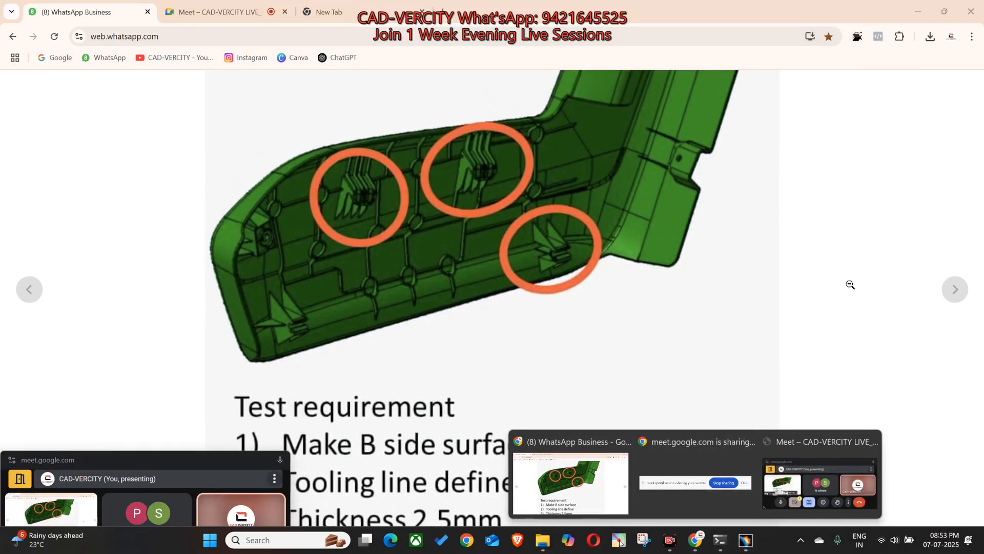
{"action": "left_click", "coordinate": [880, 289]}
{"action": "left_click", "coordinate": [881, 291]}
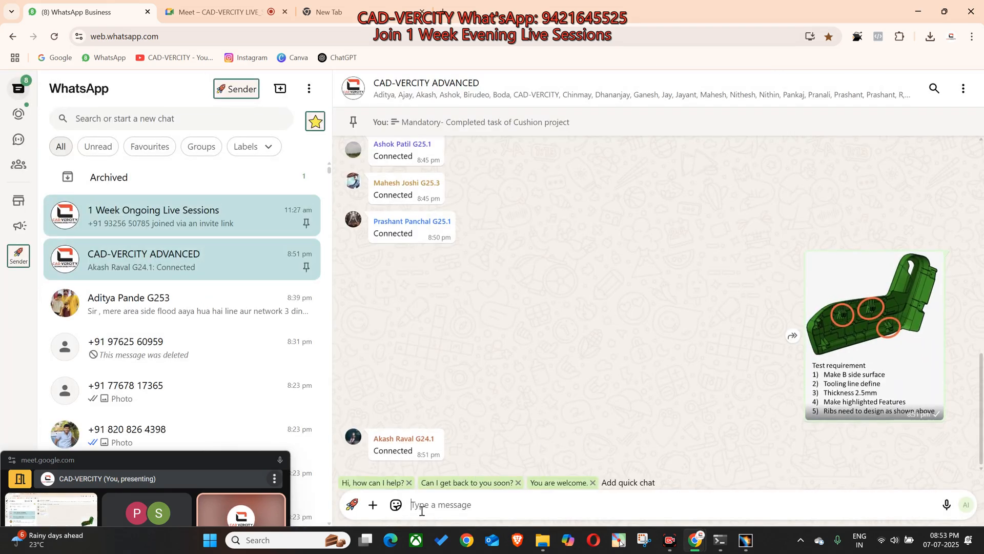
{"action": "key", "text": "ctrl+v"}
{"action": "key", "text": "Return"}
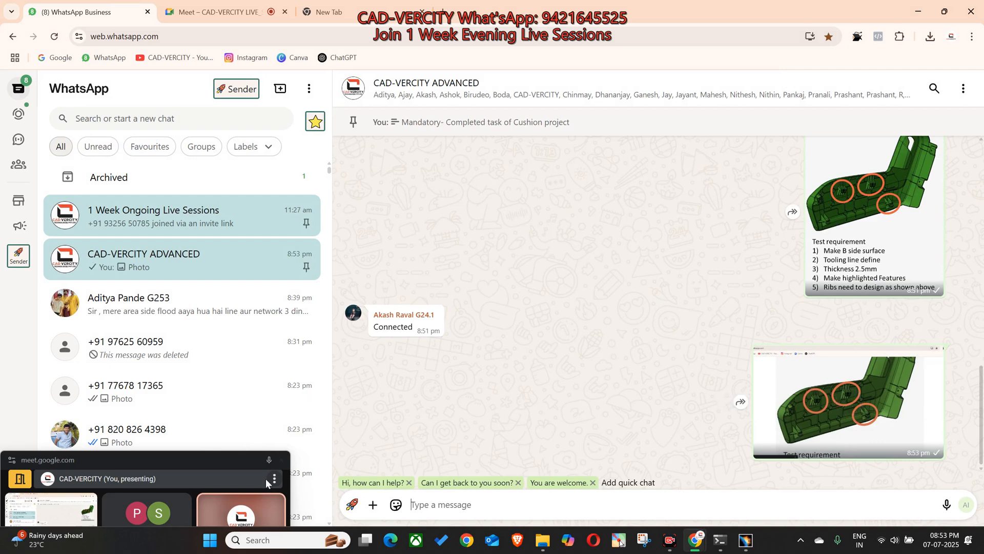
Step: Open the newly sent close-up image and launch the on-screen annotation tool
{"action": "left_click_drag", "start_coordinate": [292, 492], "coordinate": [462, 486]}
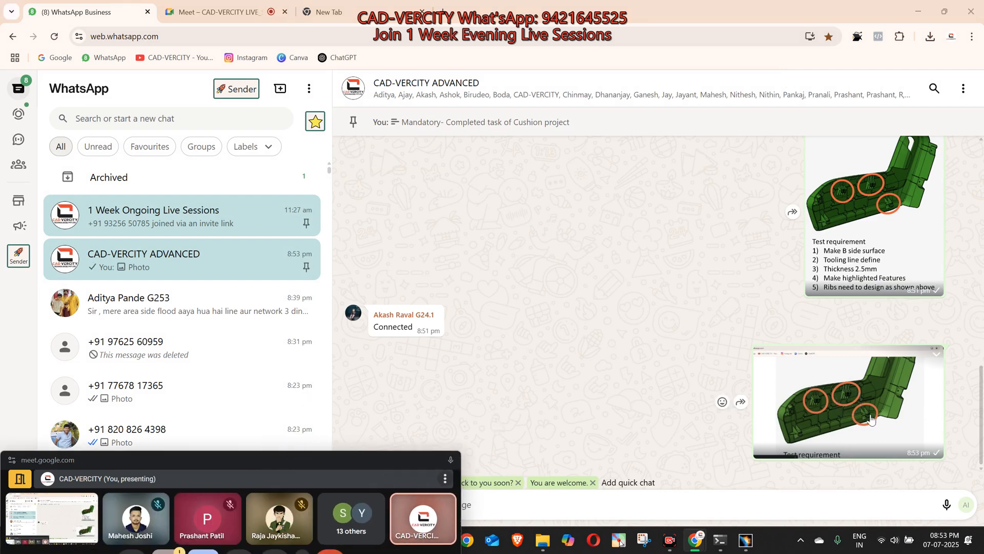
{"action": "left_click", "coordinate": [808, 386]}
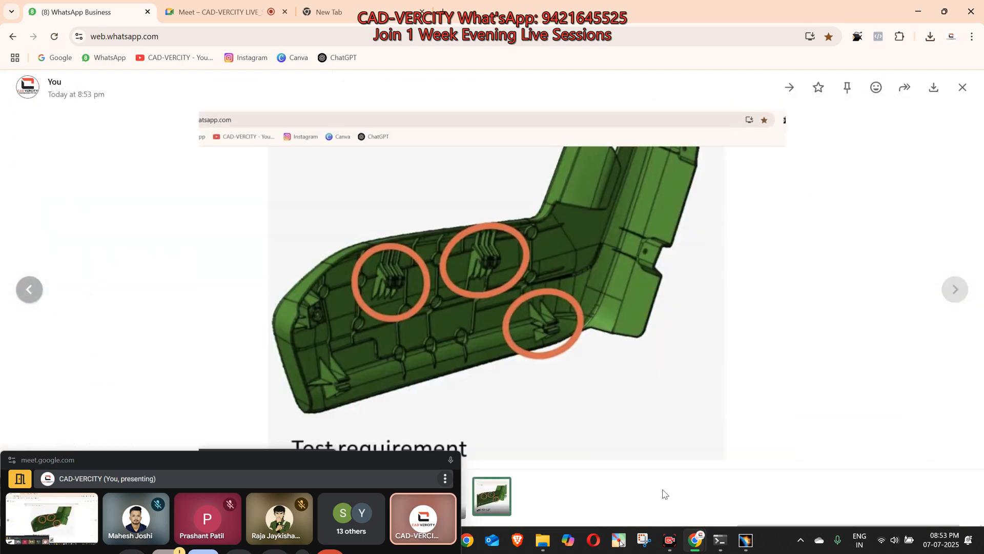
{"action": "left_click", "coordinate": [620, 540]}
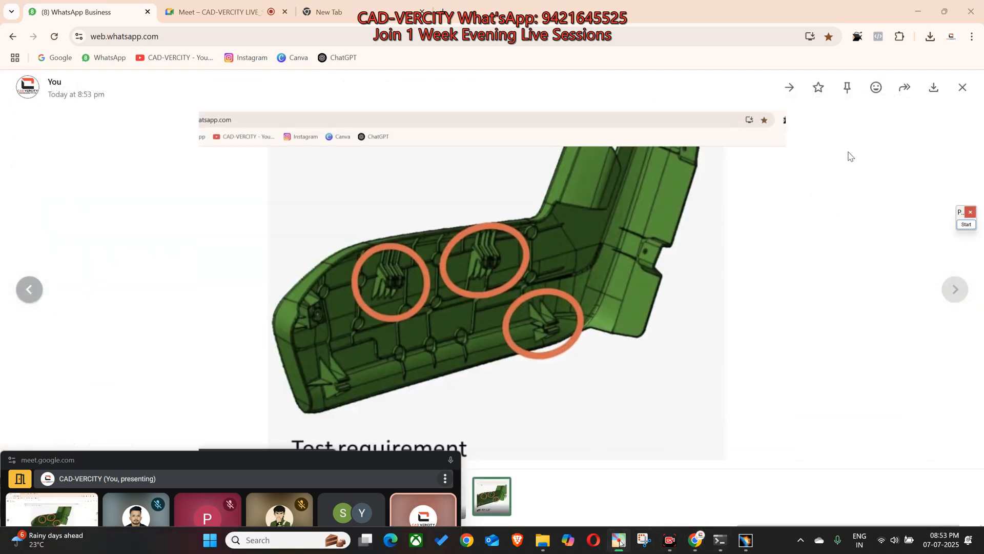
{"action": "left_click", "coordinate": [962, 224]}
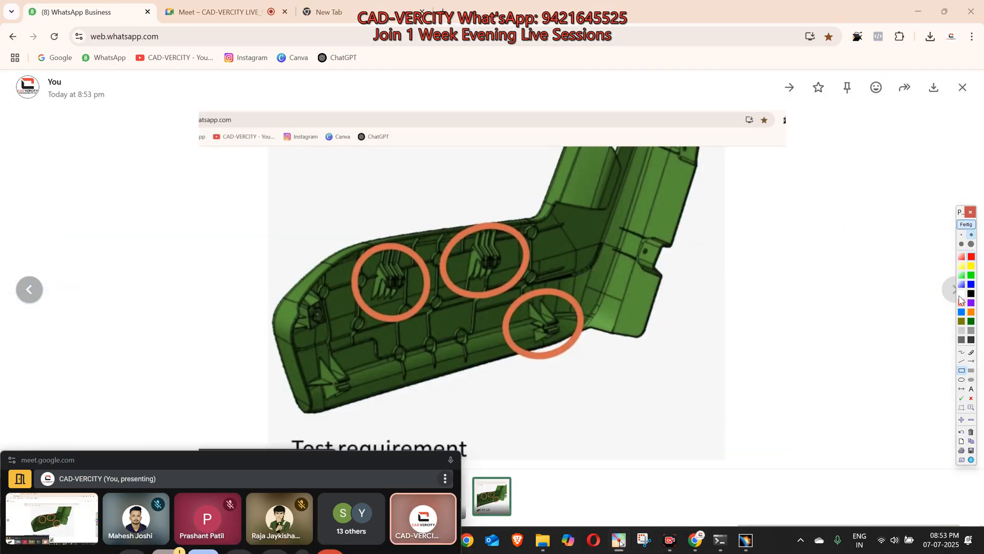
{"action": "left_click", "coordinate": [962, 225]}
Step: In CATIA, colour the middle straight segment of the U-shaped rod below the bracket yellow
{"action": "left_click", "coordinate": [746, 540]}
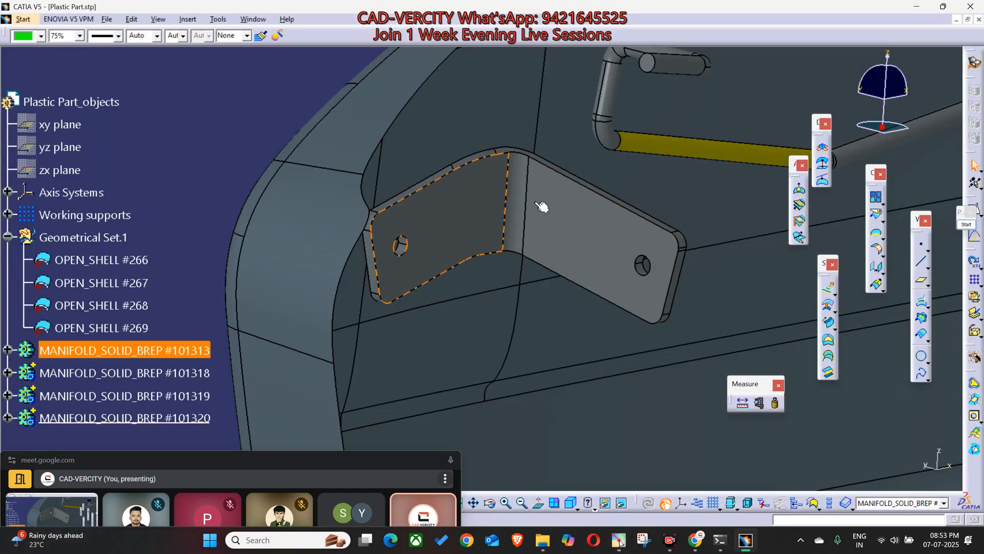
{"action": "middle_click_drag", "start_coordinate": [488, 220], "coordinate": [418, 231]}
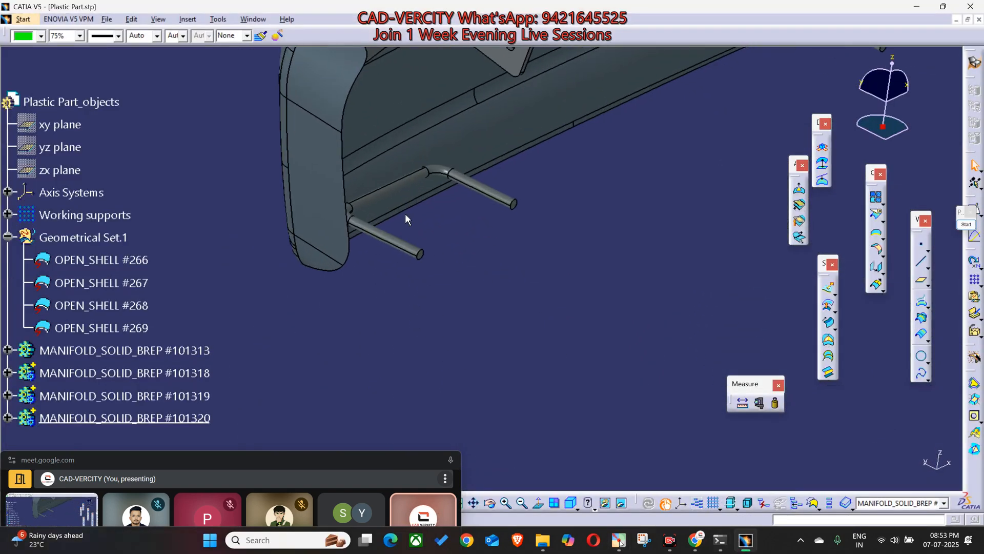
{"action": "middle_click", "coordinate": [391, 188]}
{"action": "middle_click_drag", "start_coordinate": [569, 318], "coordinate": [605, 353]}
{"action": "left_click", "coordinate": [484, 280]}
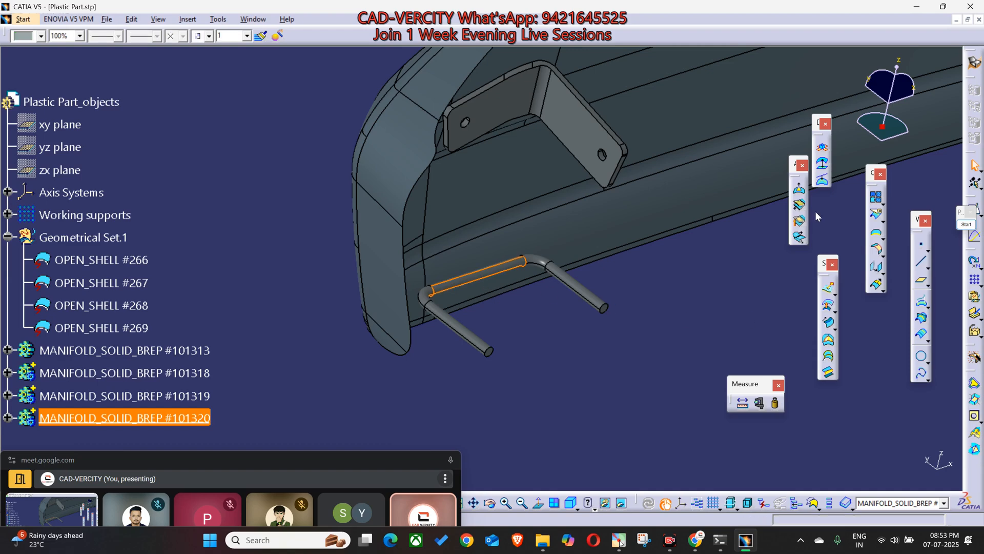
{"action": "left_click", "coordinate": [40, 36]}
{"action": "left_click", "coordinate": [30, 93]}
{"action": "left_click", "coordinate": [288, 175]}
Step: Colour the inner face of the bracket's shorter flange teal
{"action": "left_click", "coordinate": [473, 131]}
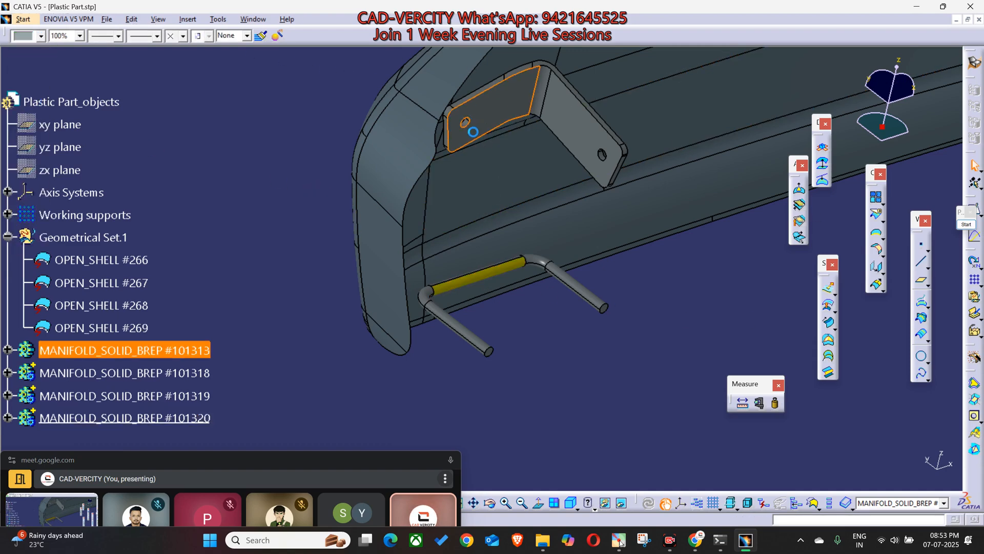
{"action": "left_click", "coordinate": [40, 36]}
{"action": "left_click", "coordinate": [26, 180]}
{"action": "left_click", "coordinate": [226, 161]}
{"action": "middle_click_drag", "start_coordinate": [602, 211], "coordinate": [486, 218]}
{"action": "left_click", "coordinate": [491, 220]}
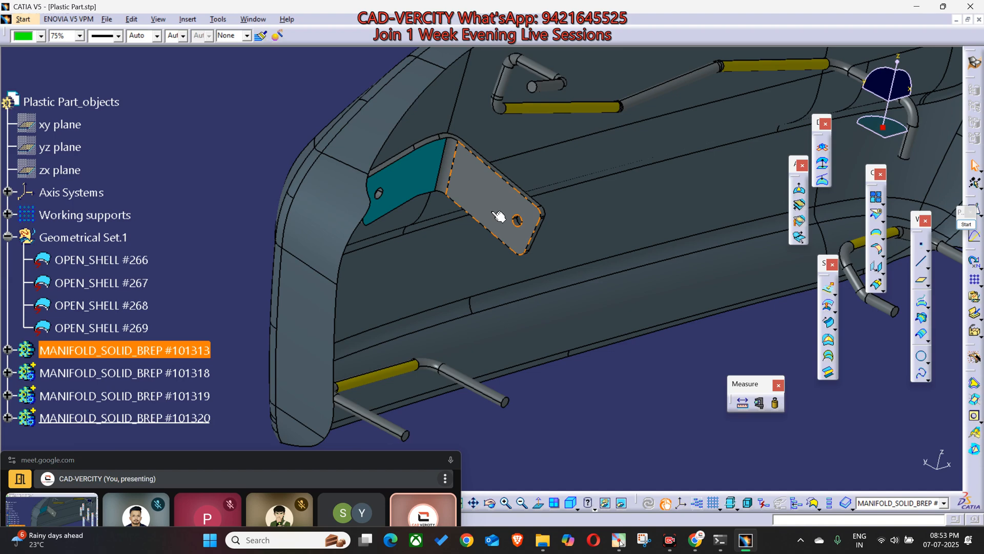
Step: Return to the close-up image in WhatsApp and draw a yellow line outline of the bent bracket at the part's front end
{"action": "key", "text": "alt+Tab"}
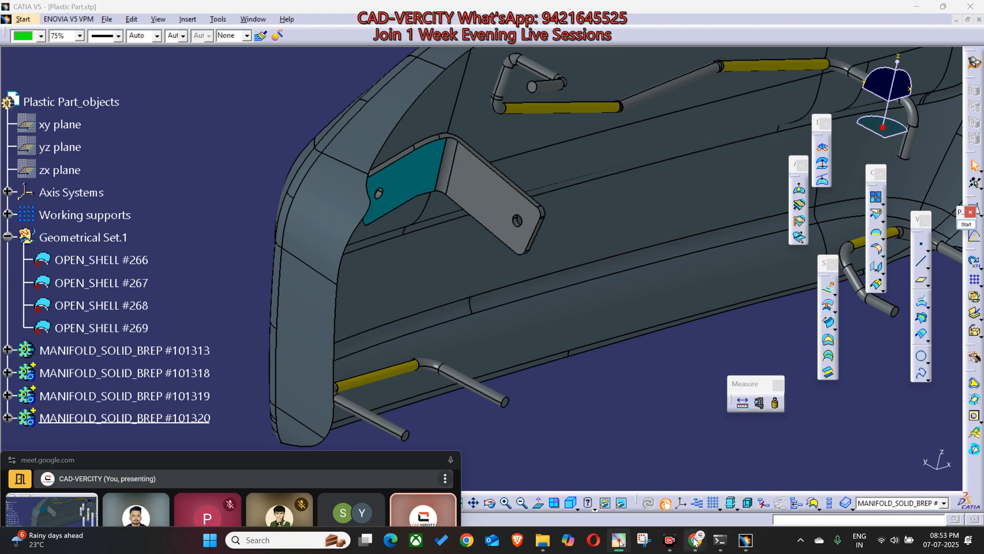
{"action": "left_click", "coordinate": [569, 477]}
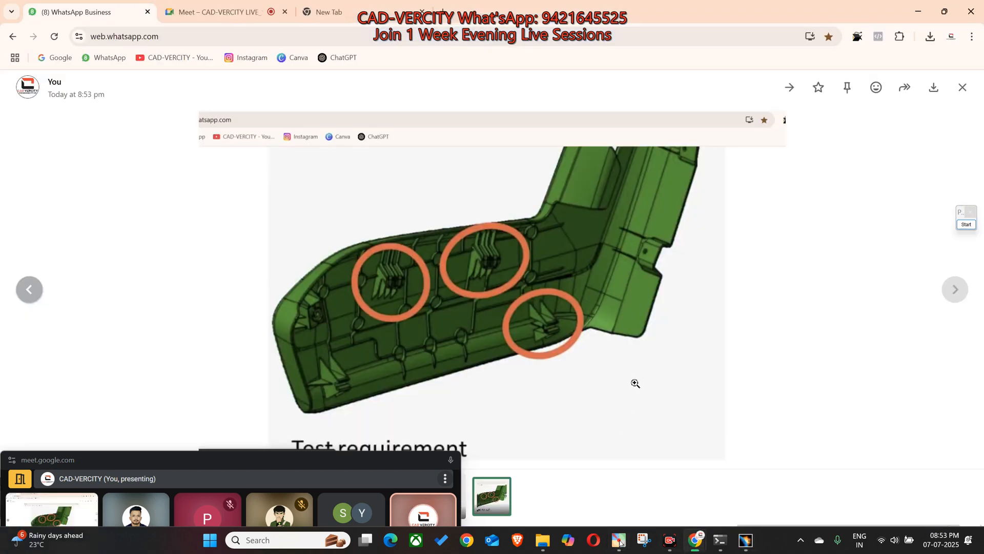
{"action": "left_click", "coordinate": [966, 226]}
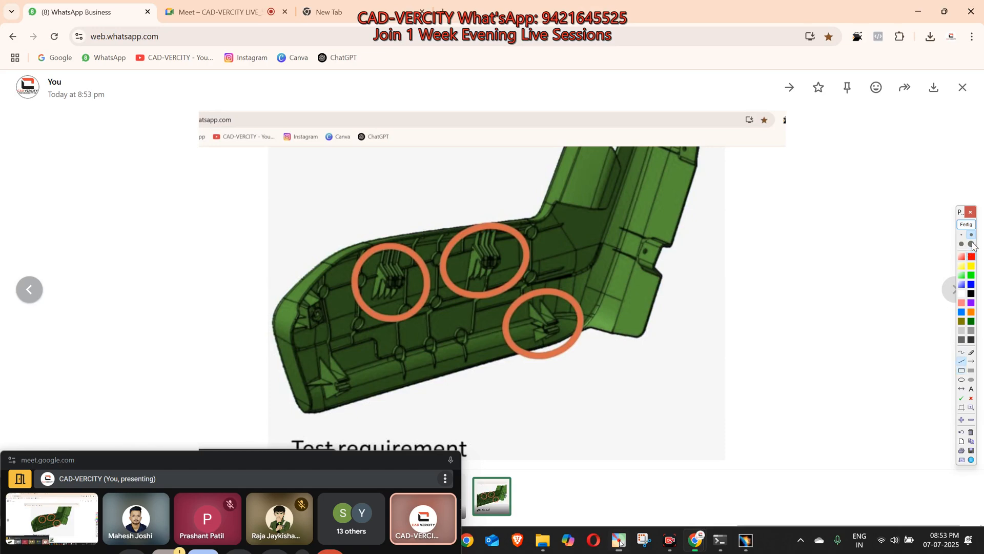
{"action": "left_click_drag", "start_coordinate": [327, 308], "coordinate": [337, 296]}
{"action": "left_click_drag", "start_coordinate": [303, 327], "coordinate": [303, 327]}
{"action": "left_click", "coordinate": [337, 317]}
{"action": "left_click", "coordinate": [359, 336]}
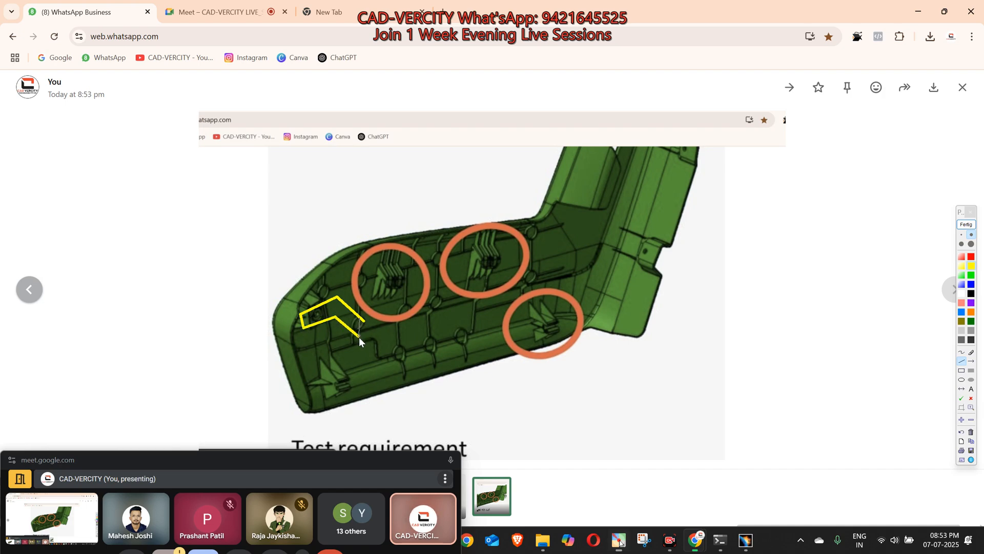
{"action": "left_click_drag", "start_coordinate": [336, 295], "coordinate": [335, 316]}
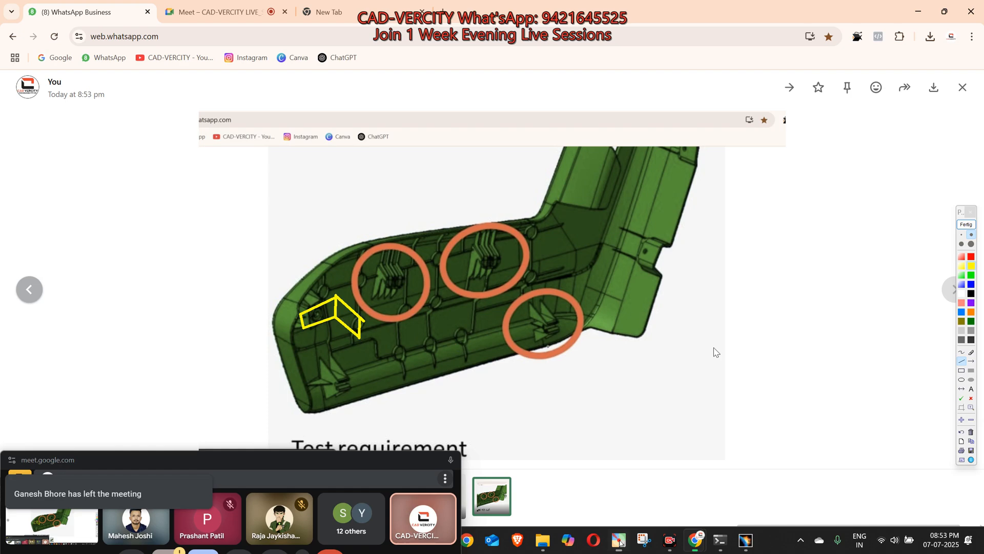
Step: Add a green arrow pointing at the outlined front bracket and draw a thick yellow U-shaped rod outline at the lower front mounting
{"action": "left_click", "coordinate": [972, 361]}
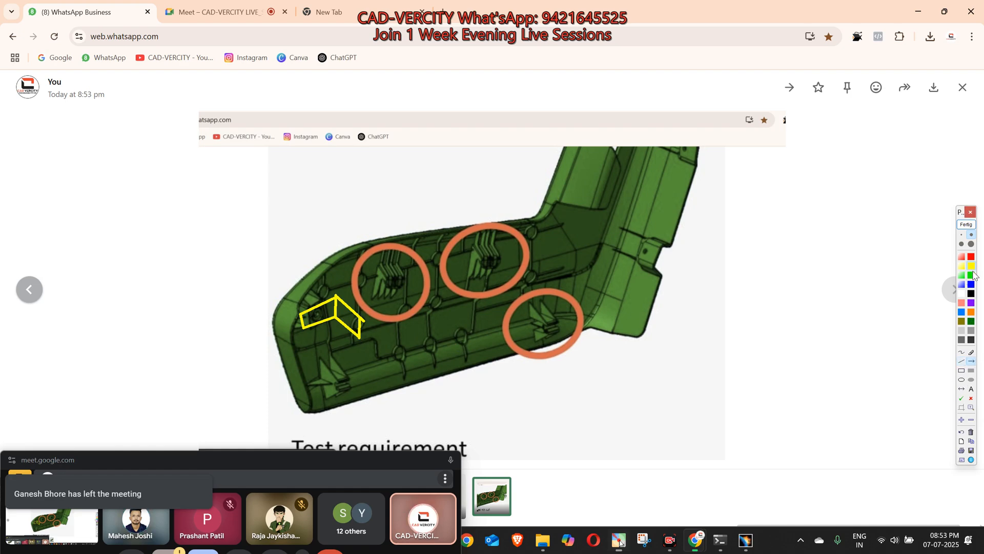
{"action": "left_click_drag", "start_coordinate": [334, 332], "coordinate": [330, 328]}
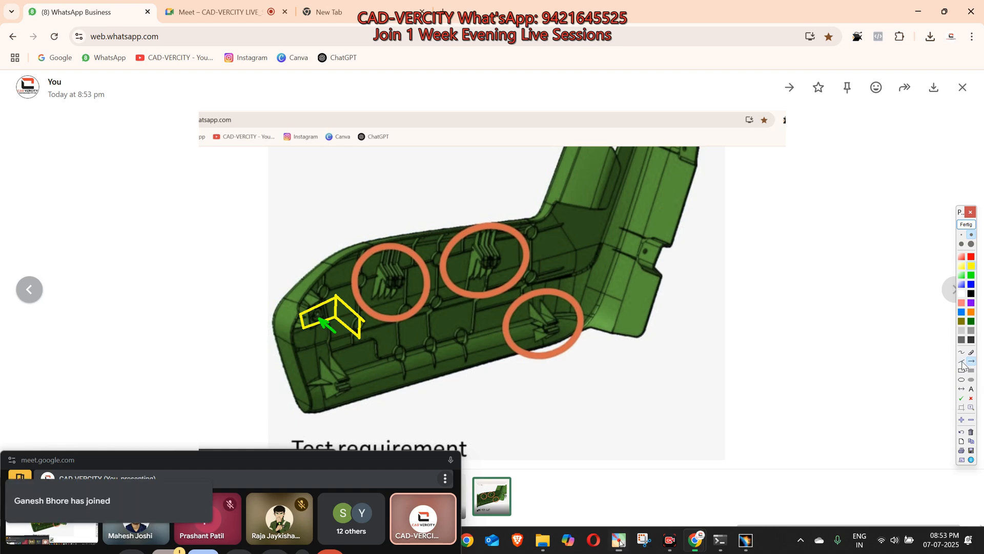
{"action": "mouse_move", "coordinate": [336, 414]}
{"action": "left_mouse_down"}
{"action": "mouse_move", "coordinate": [325, 394]}
{"action": "mouse_move", "coordinate": [360, 382]}
{"action": "mouse_move", "coordinate": [384, 398]}
{"action": "left_mouse_up"}
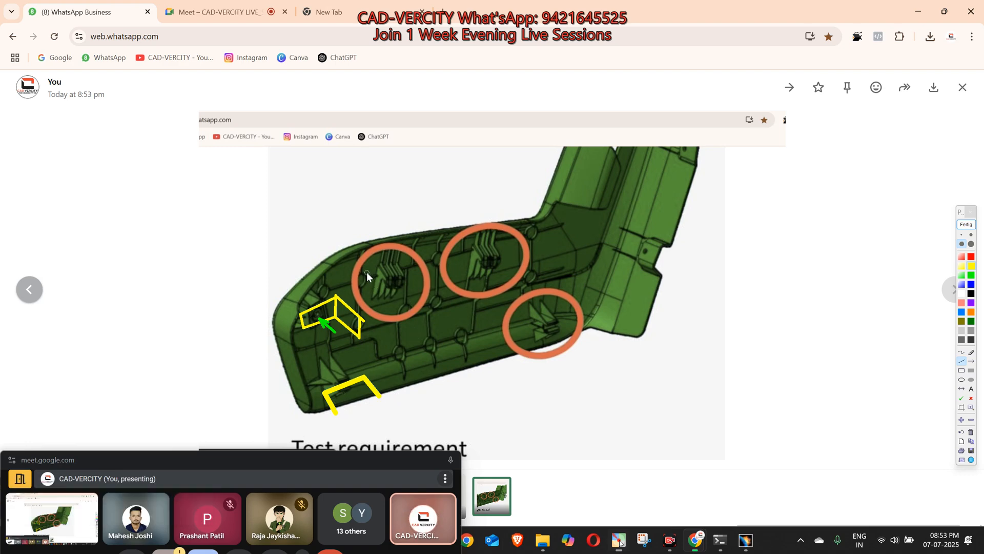
Step: Draw thick yellow rod outlines through the two upper circled mountings and across the lower circled mounting
{"action": "left_click_drag", "start_coordinate": [383, 303], "coordinate": [369, 282]}
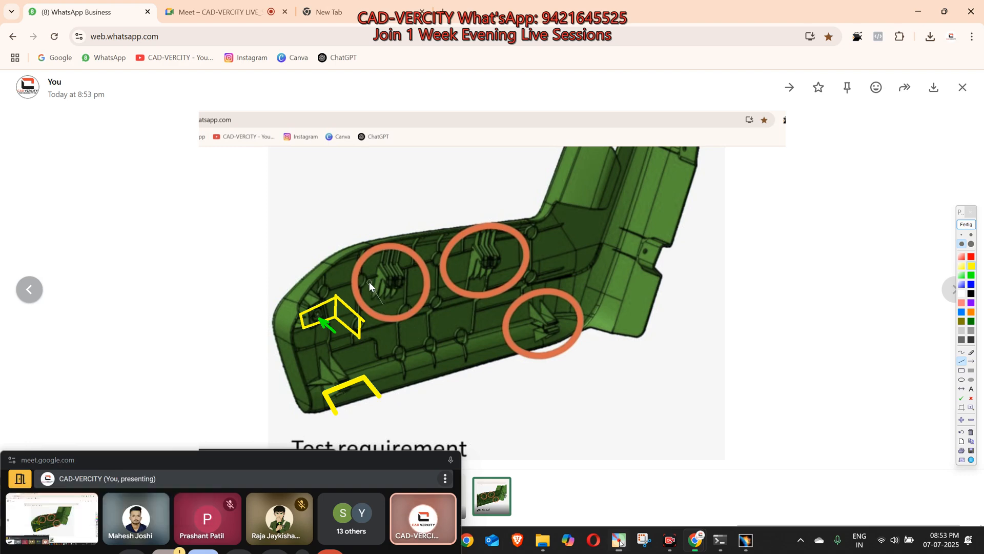
{"action": "left_click", "coordinate": [425, 281]}
{"action": "left_click", "coordinate": [468, 264]}
{"action": "left_click", "coordinate": [531, 263]}
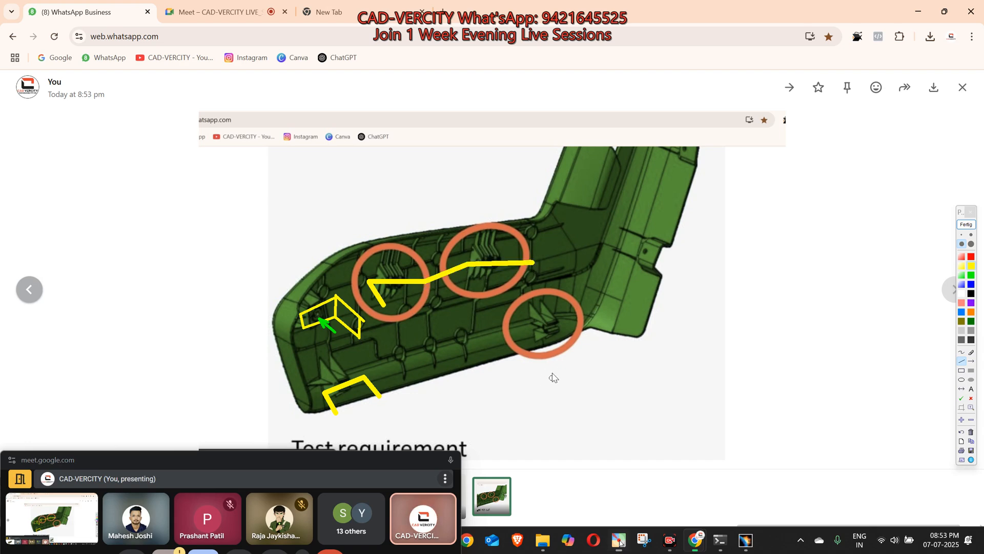
{"action": "mouse_move", "coordinate": [549, 360]}
{"action": "left_mouse_down"}
{"action": "mouse_move", "coordinate": [529, 334]}
{"action": "mouse_move", "coordinate": [570, 321]}
{"action": "mouse_move", "coordinate": [594, 341]}
{"action": "left_mouse_up"}
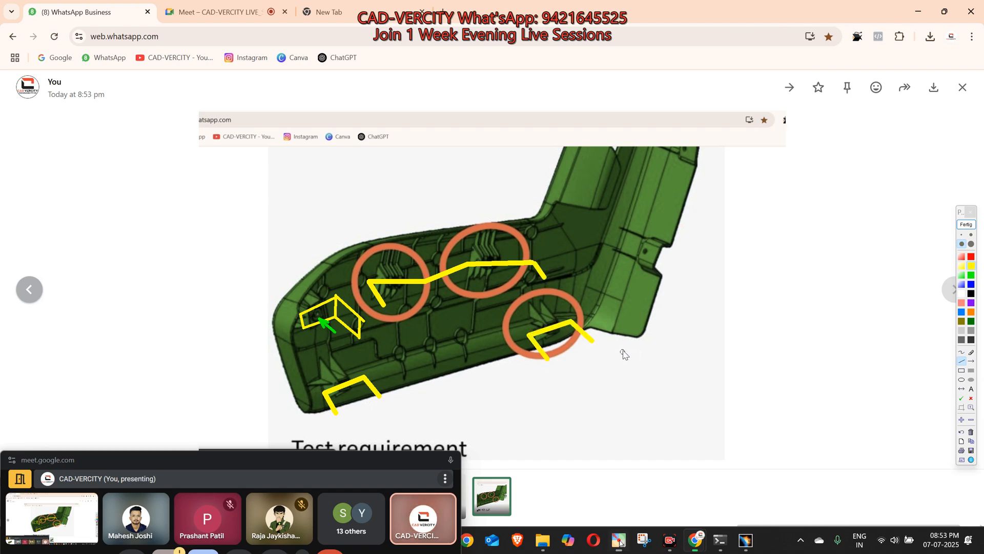
Step: Capture the annotated image area, end the annotation session, and send the capture to the CAD-VERCITY ADVANCED chat
{"action": "key", "text": "super+shift+s"}
{"action": "left_click_drag", "start_coordinate": [710, 138], "coordinate": [176, 465]}
{"action": "left_click", "coordinate": [967, 226]}
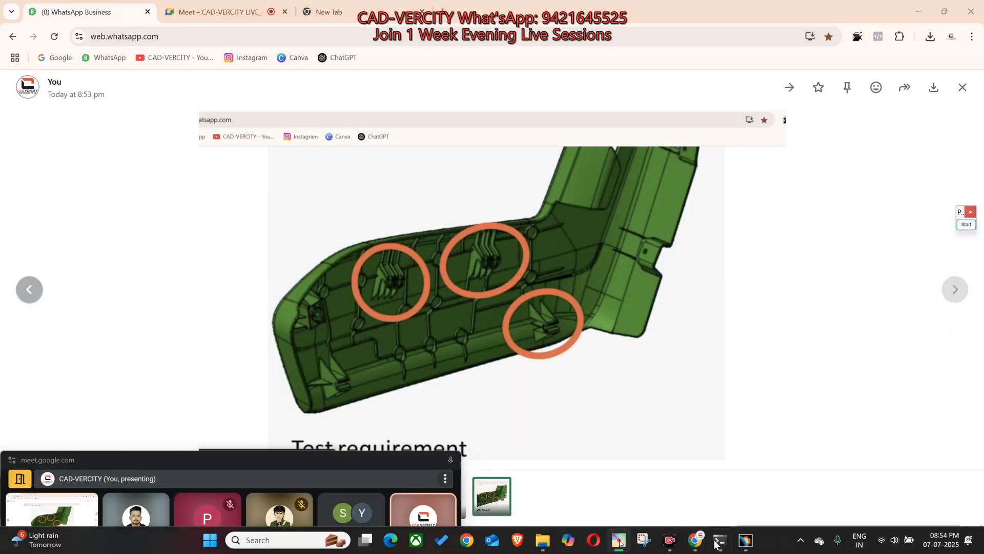
{"action": "left_click", "coordinate": [697, 364]}
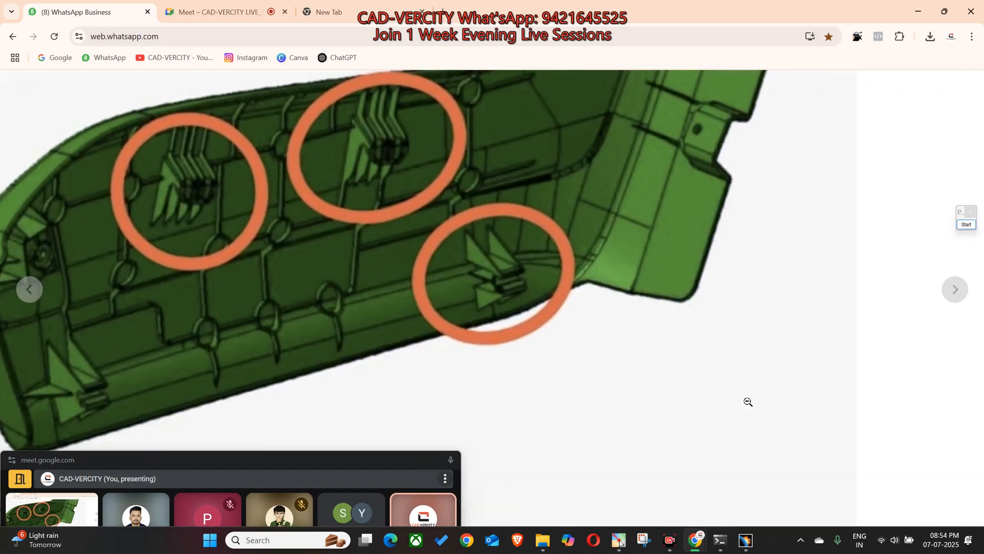
{"action": "left_click", "coordinate": [895, 309]}
{"action": "left_click", "coordinate": [883, 325]}
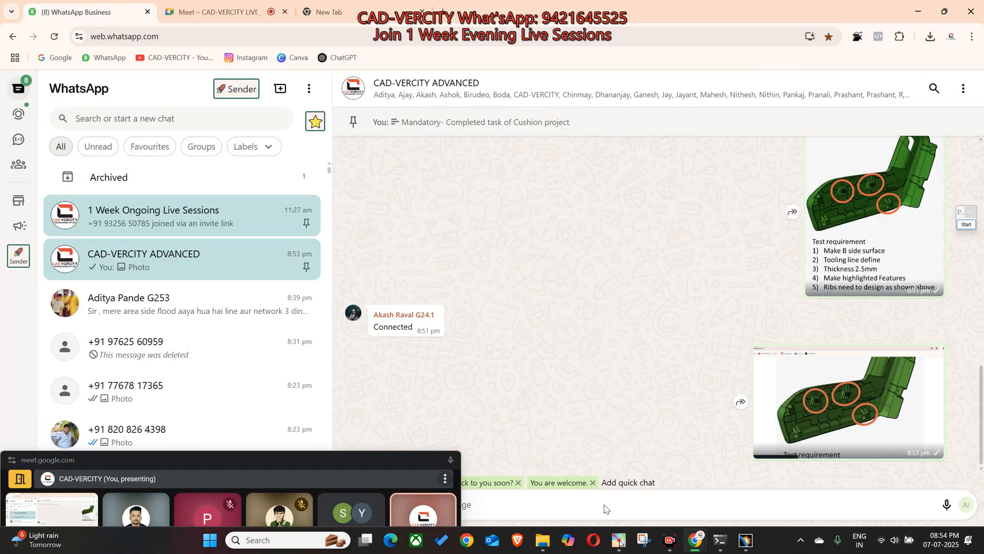
{"action": "key", "text": "ctrl+v"}
{"action": "key", "text": "Return"}
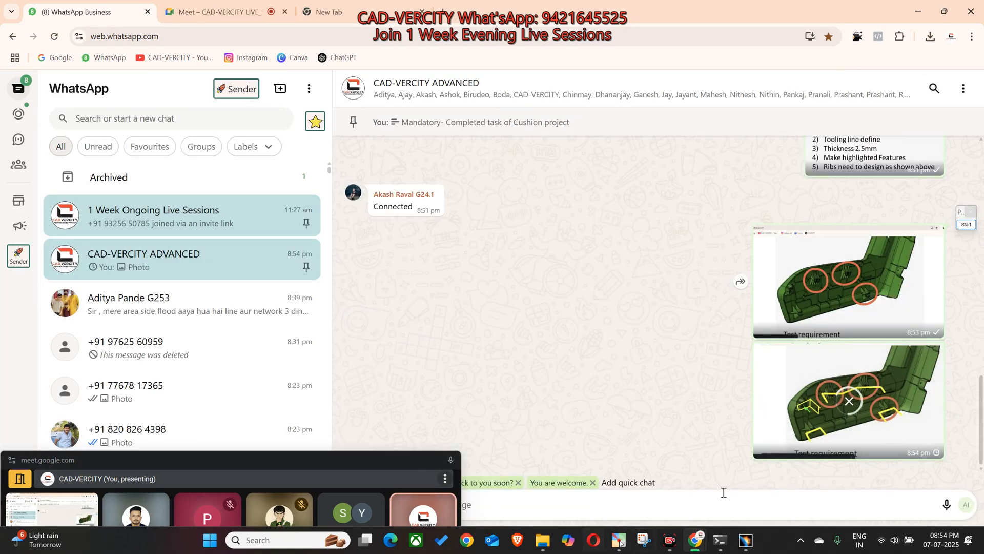
Step: Arrange CATIA and WhatsApp side by side and open the newly sent annotated image
{"action": "mouse_move", "coordinate": [746, 542]}
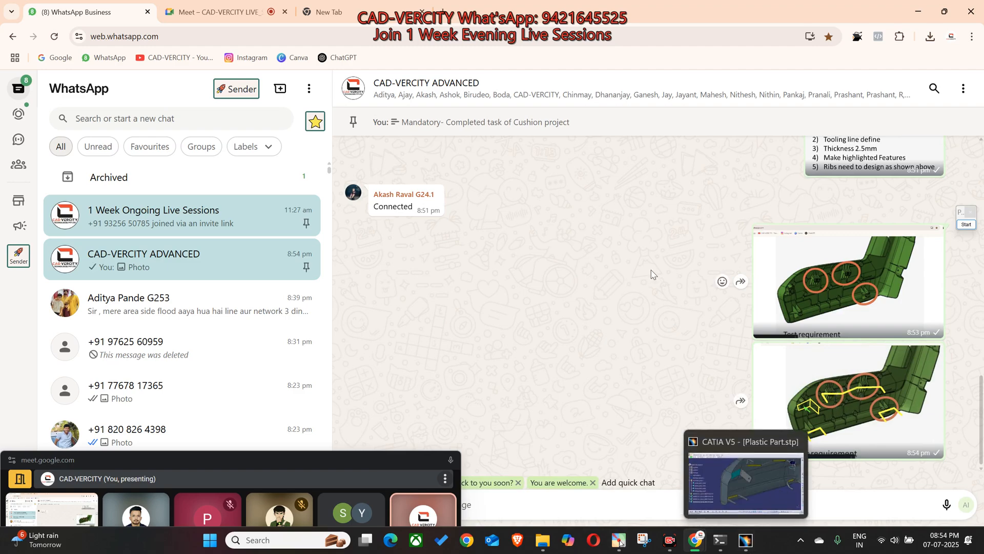
{"action": "left_click", "coordinate": [747, 543]}
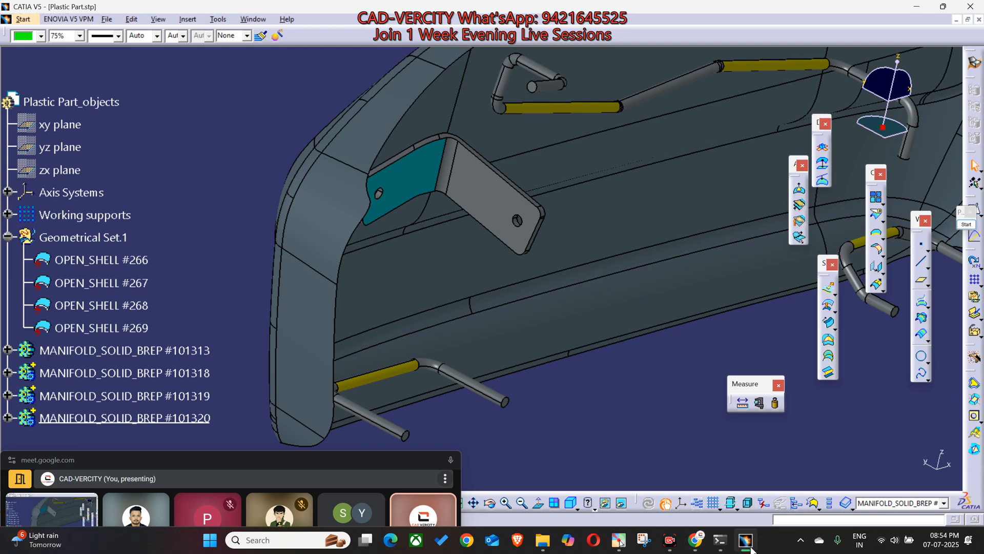
{"action": "middle_click_drag", "start_coordinate": [601, 355], "coordinate": [487, 382]}
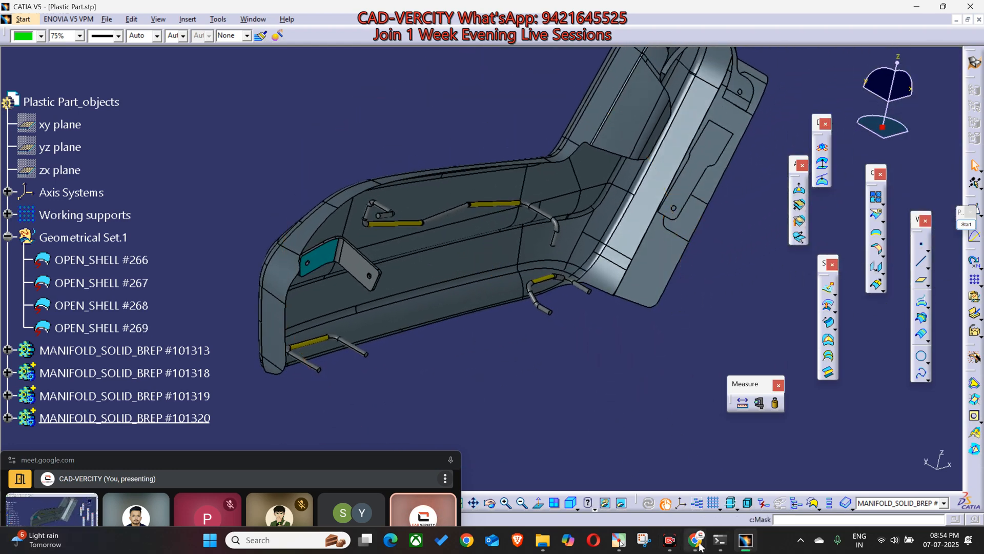
{"action": "mouse_move", "coordinate": [700, 547]}
{"action": "left_click", "coordinate": [575, 477]}
{"action": "left_click_drag", "start_coordinate": [746, 11], "coordinate": [983, 230]}
{"action": "left_click", "coordinate": [238, 193]}
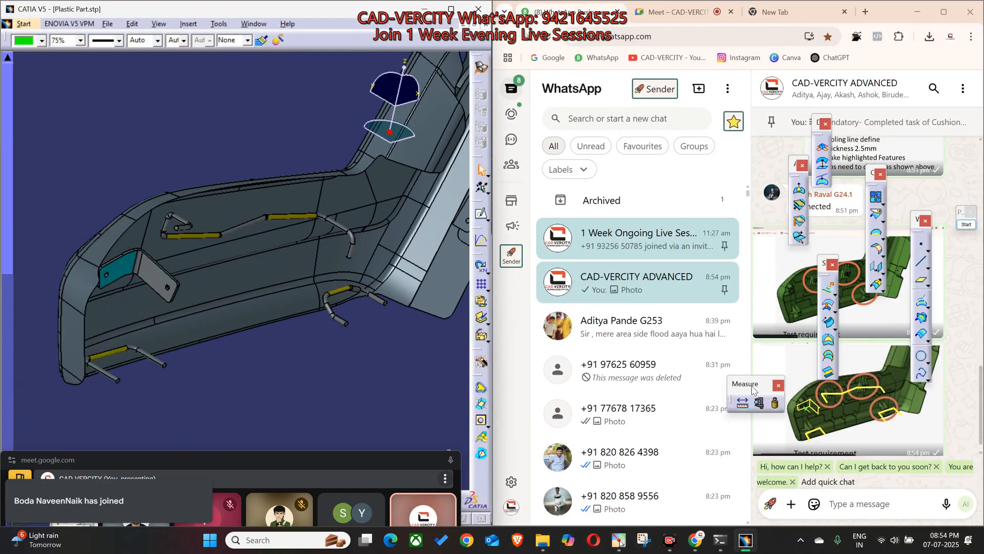
{"action": "left_click", "coordinate": [785, 405]}
Step: Compare the rods and bracket on the CATIA model with the mounting outlines in the annotated image
{"action": "middle_click_drag", "start_coordinate": [228, 347], "coordinate": [400, 398]}
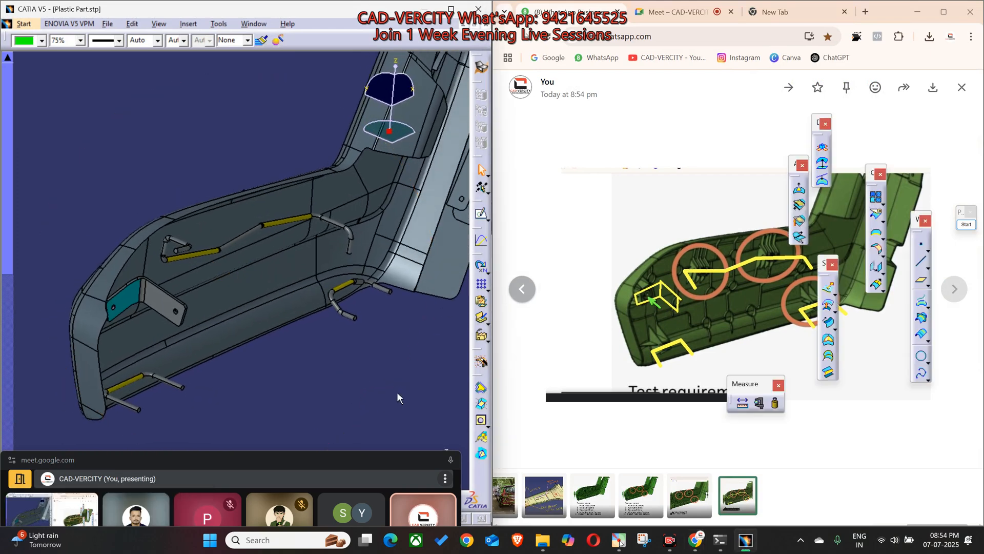
{"action": "middle_click_drag", "start_coordinate": [293, 388], "coordinate": [312, 397]}
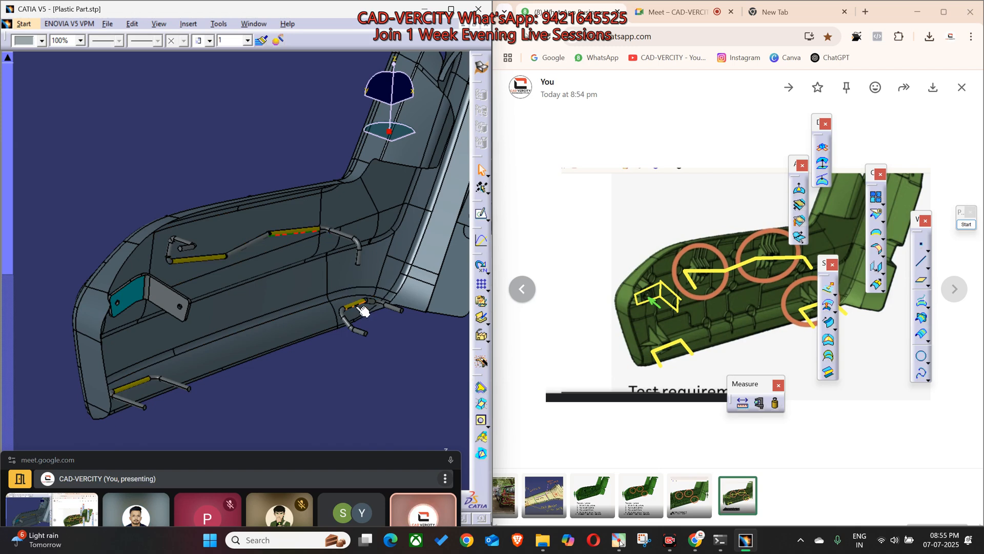
{"action": "middle_click_drag", "start_coordinate": [425, 258], "coordinate": [313, 322]}
{"action": "middle_click_drag", "start_coordinate": [381, 330], "coordinate": [257, 304]}
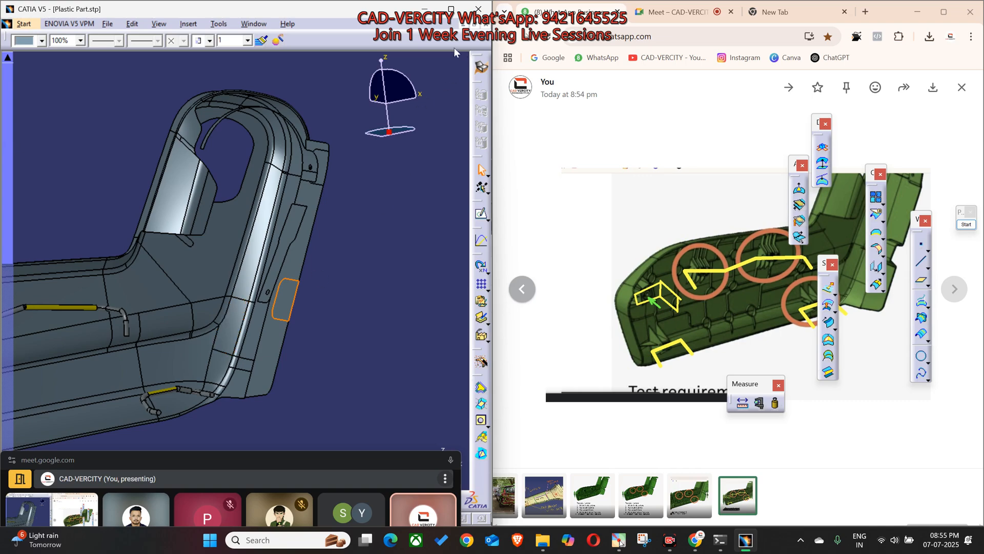
Step: Maximize CATIA, highlight the mounting features along the plastic part's rear flange for inspection, and clear the selection
{"action": "double_click", "coordinate": [252, 8]}
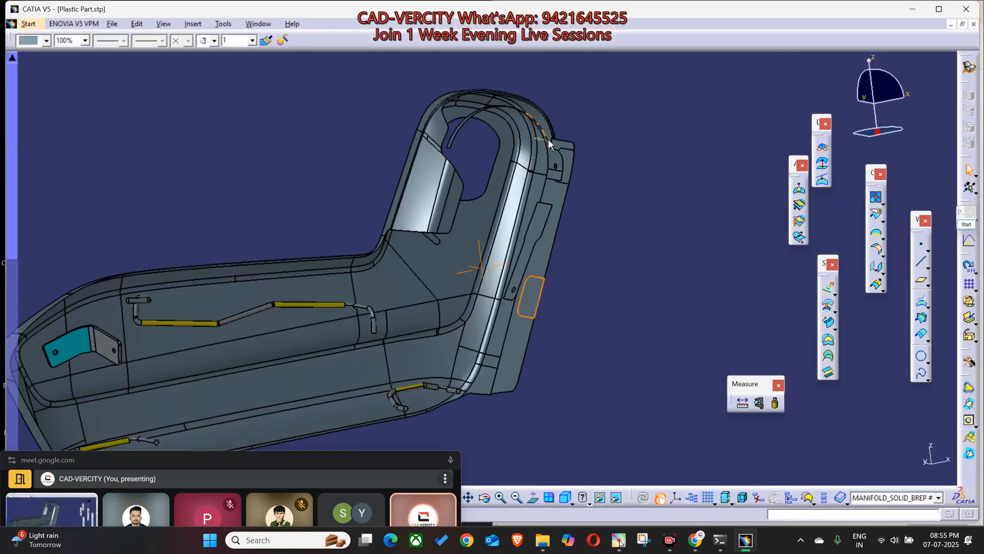
{"action": "middle_click", "coordinate": [548, 140]}
{"action": "middle_click_drag", "start_coordinate": [440, 315], "coordinate": [565, 221]}
{"action": "middle_click_drag", "start_coordinate": [501, 329], "coordinate": [482, 251]}
{"action": "left_click", "coordinate": [482, 251]}
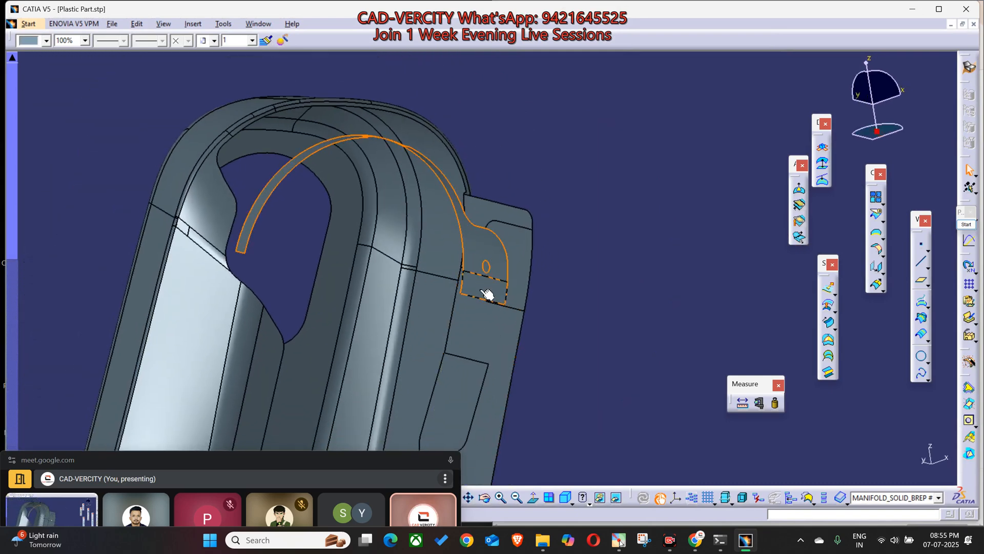
{"action": "middle_click_drag", "start_coordinate": [427, 380], "coordinate": [508, 213]}
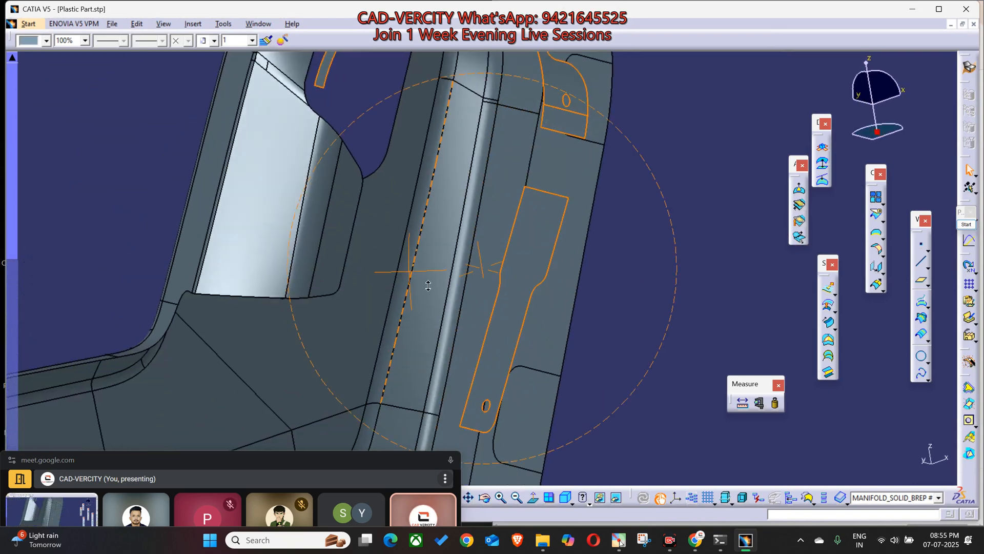
{"action": "middle_click_drag", "start_coordinate": [413, 274], "coordinate": [455, 351], "text": "ctrl"}
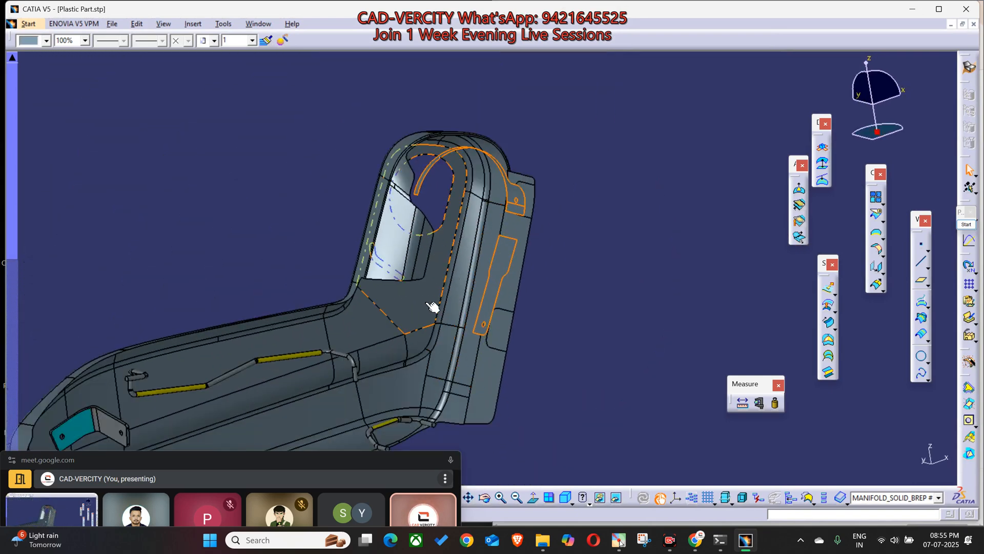
{"action": "middle_click_drag", "start_coordinate": [352, 378], "coordinate": [410, 337]}
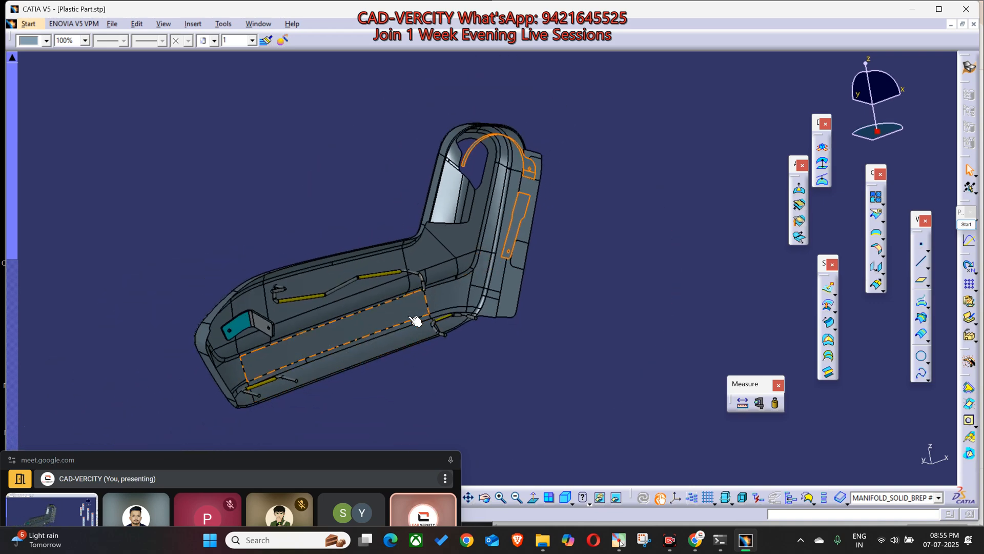
{"action": "mouse_move", "coordinate": [396, 467]}
{"action": "left_mouse_down"}
{"action": "mouse_move", "coordinate": [394, 452]}
{"action": "mouse_move", "coordinate": [394, 469]}
{"action": "left_mouse_up"}
{"action": "left_click", "coordinate": [233, 237]}
Step: Open the recent part SIDE_COVER_WITH_SWITCH_COVER_R.CATPart and swap to its hidden geometry space
{"action": "left_click", "coordinate": [112, 24]}
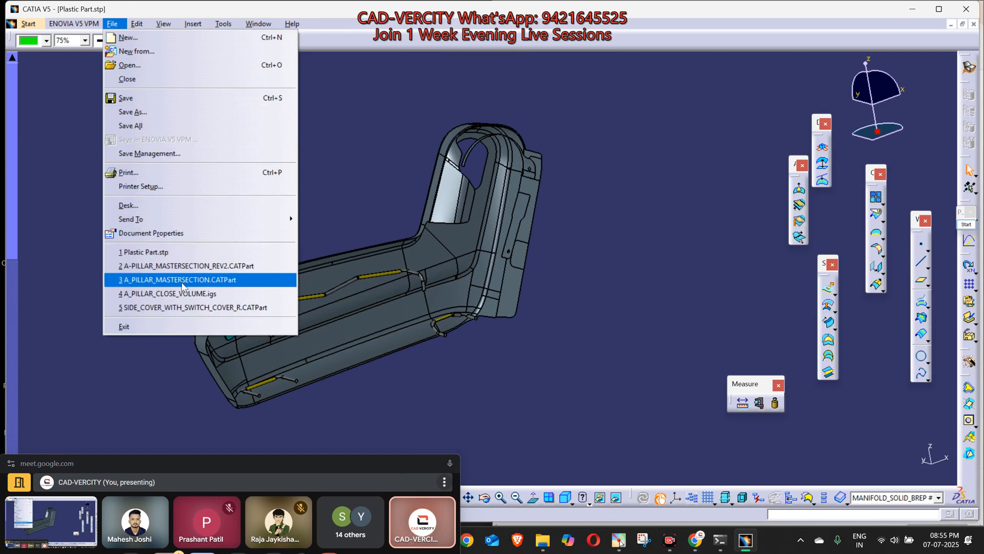
{"action": "left_click", "coordinate": [184, 307]}
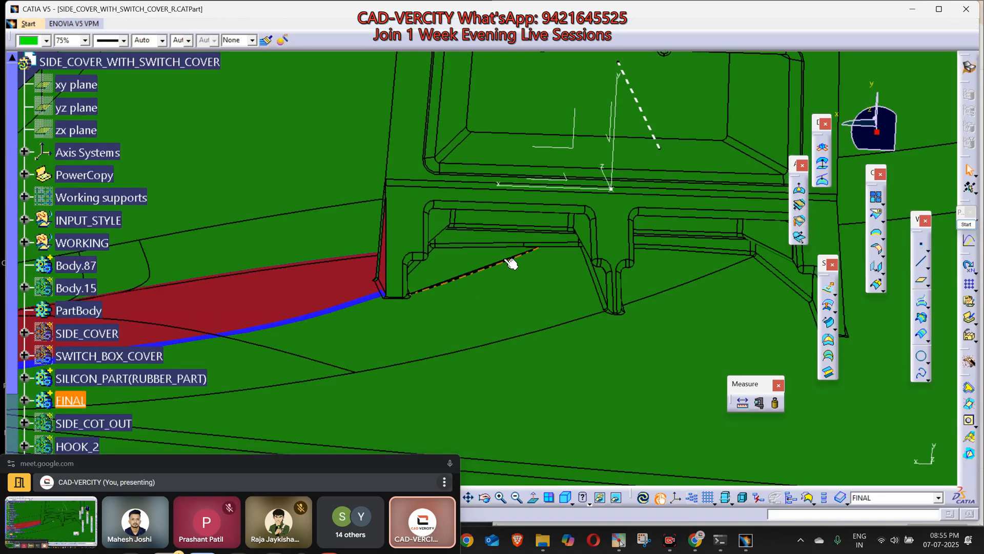
{"action": "middle_click_drag", "start_coordinate": [510, 264], "coordinate": [374, 507]}
{"action": "middle_click_drag", "start_coordinate": [518, 340], "coordinate": [509, 228]}
{"action": "left_click", "coordinate": [617, 497]}
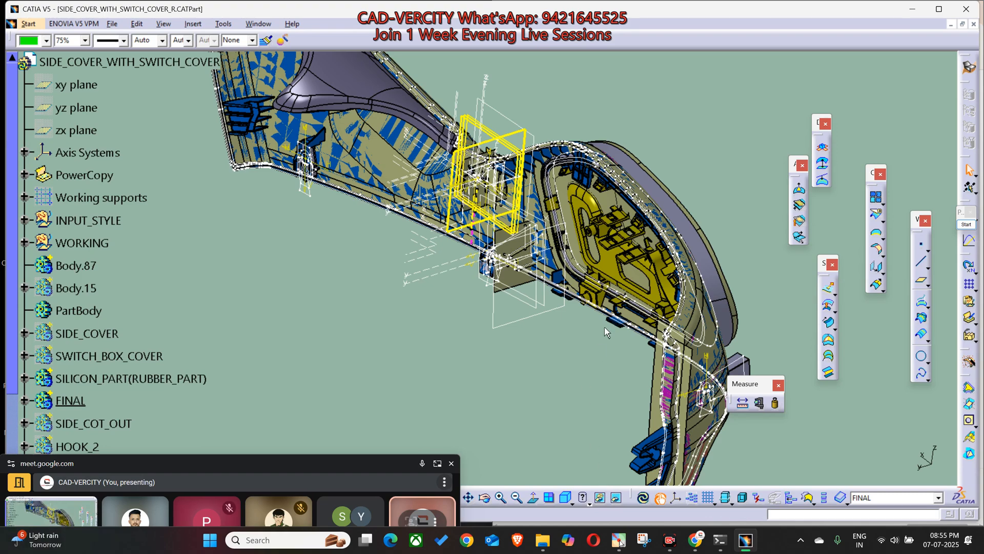
Step: Examine the side cover's hidden bodies and construction geometry, comparing them with its visible space and specification tree
{"action": "middle_click_drag", "start_coordinate": [576, 338], "coordinate": [647, 331]}
{"action": "scroll", "coordinate": [163, 327], "scroll_direction": "down", "scroll_amount": 2}
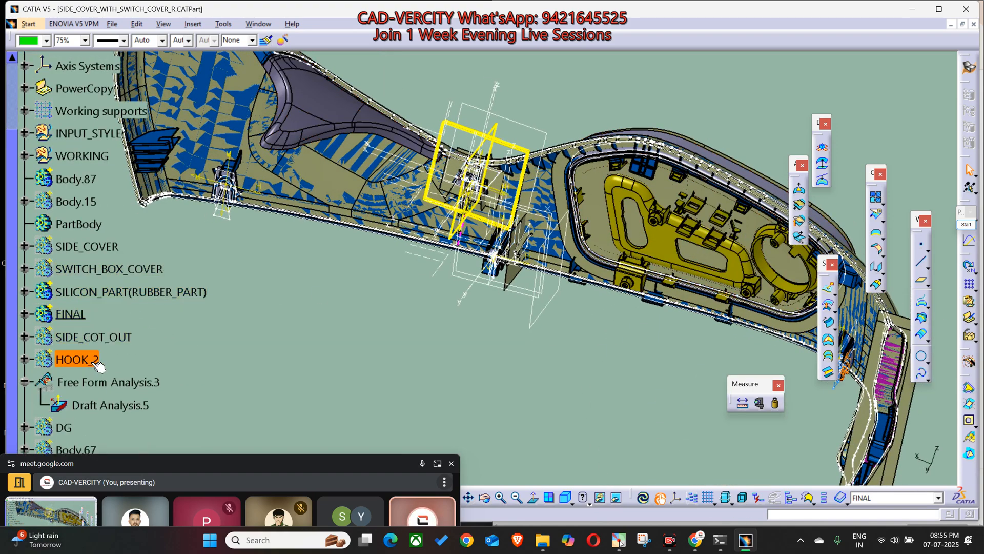
{"action": "scroll", "coordinate": [98, 405], "scroll_direction": "down", "scroll_amount": 2}
{"action": "scroll", "coordinate": [94, 416], "scroll_direction": "up", "scroll_amount": 1}
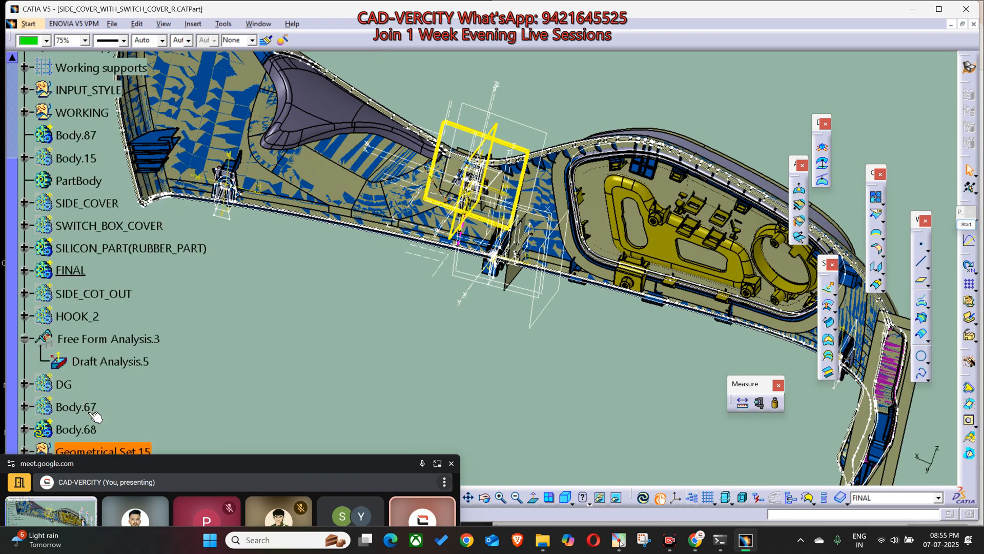
{"action": "middle_click_drag", "start_coordinate": [390, 274], "coordinate": [491, 234]}
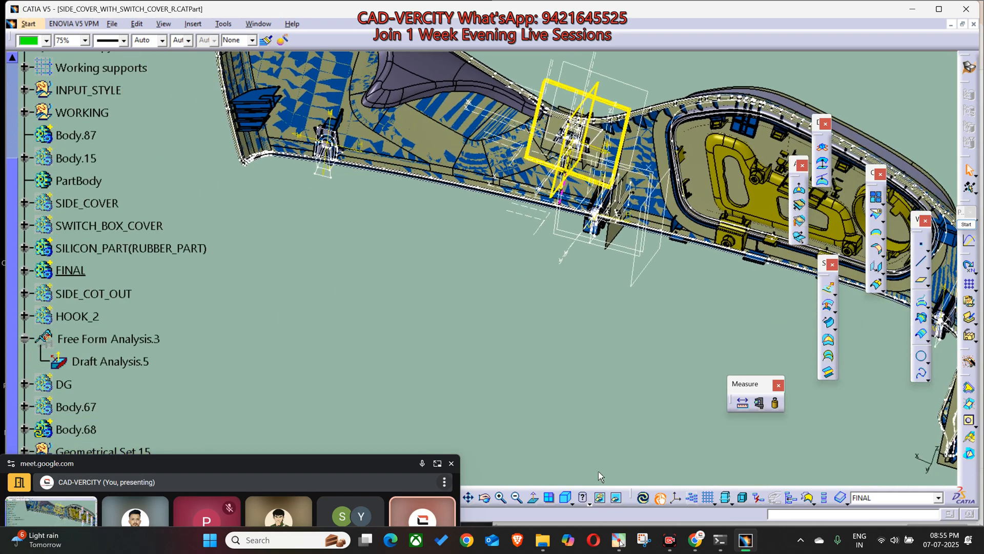
{"action": "left_click", "coordinate": [618, 500]}
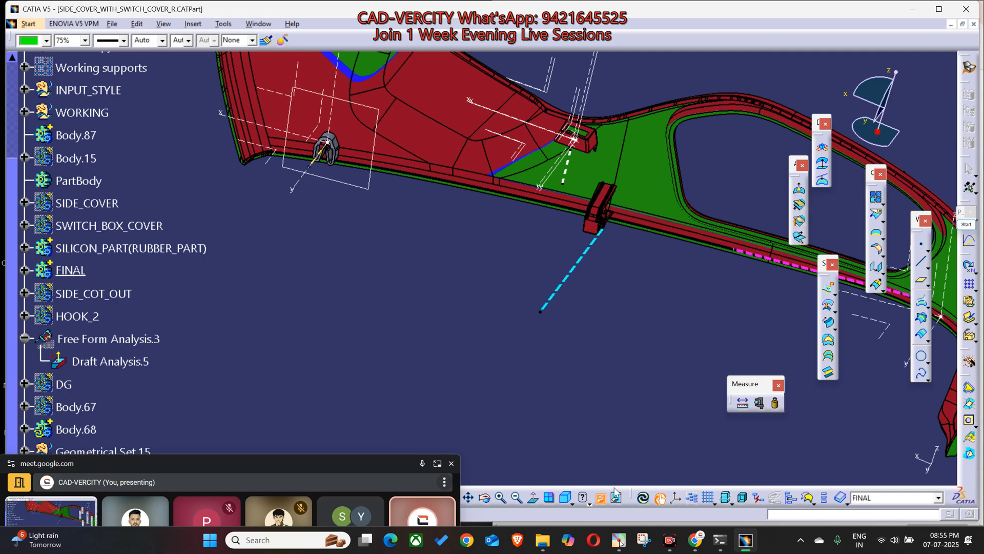
{"action": "left_click", "coordinate": [618, 499]}
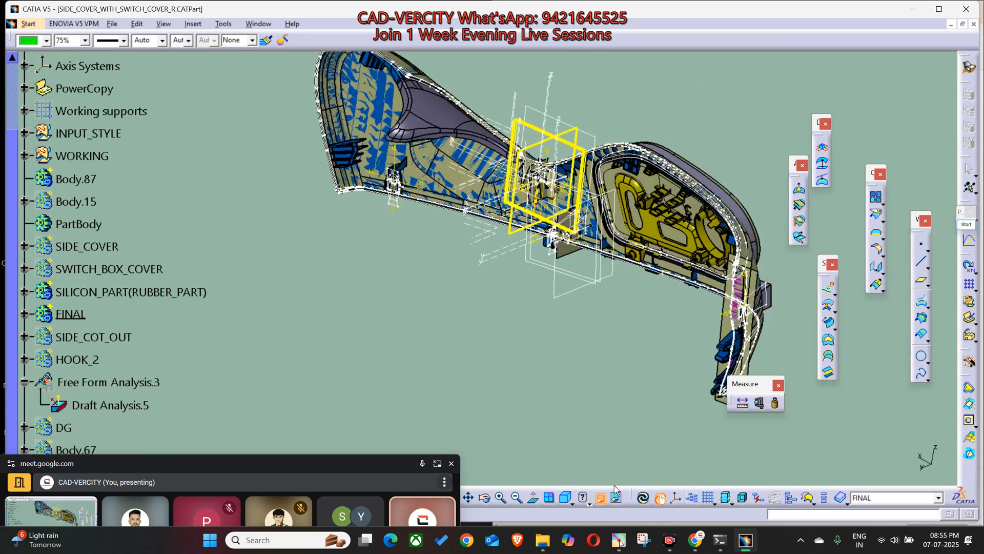
{"action": "middle_click_drag", "start_coordinate": [449, 274], "coordinate": [471, 267]}
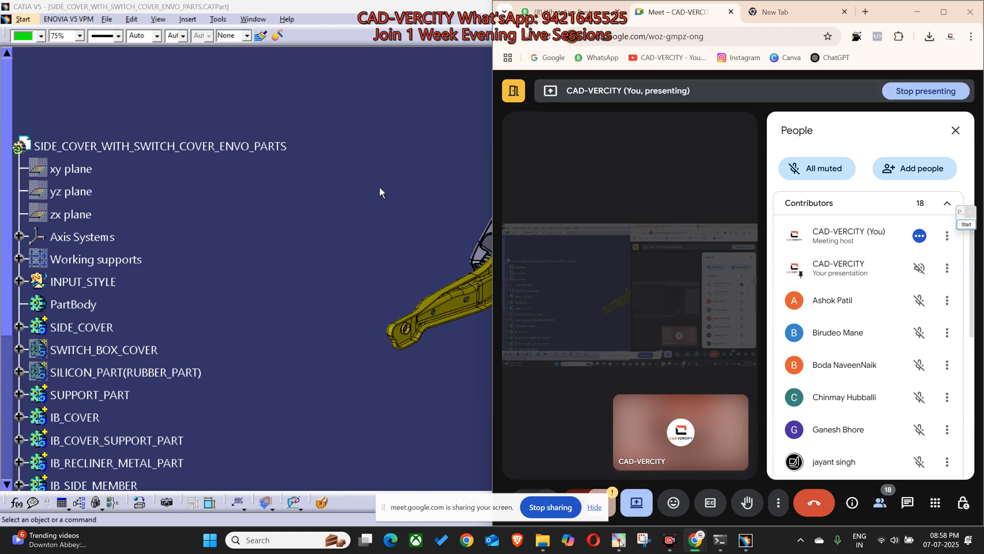
{"action": "left_click", "coordinate": [380, 186]}
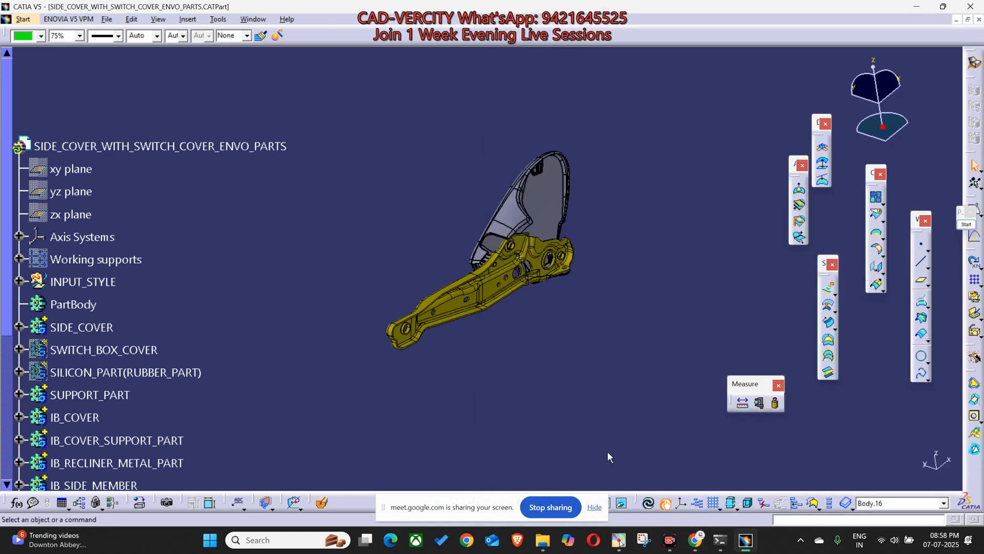
Step: Switch to the Google Meet window, maximize it, and return to the part in CATIA
{"action": "mouse_move", "coordinate": [692, 536]}
{"action": "left_click", "coordinate": [638, 497]}
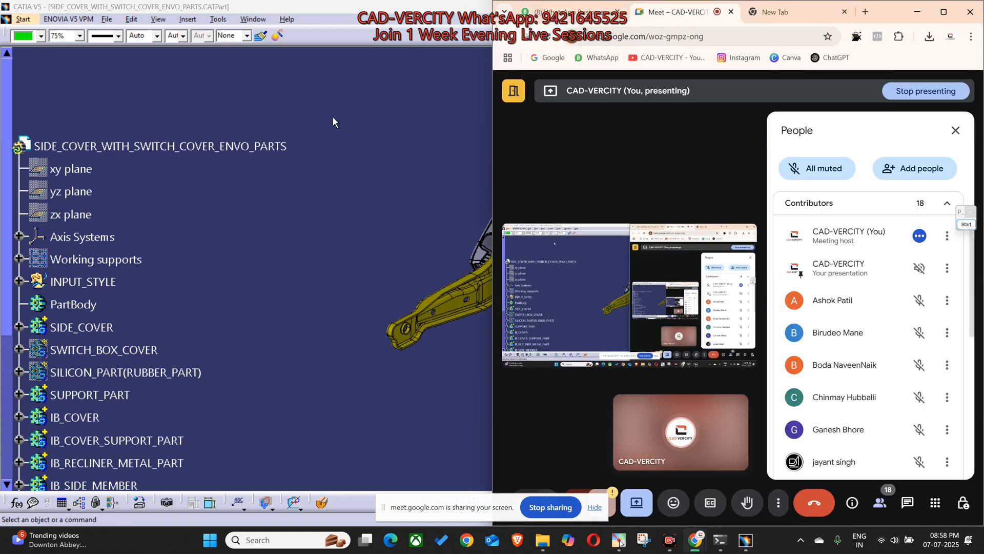
{"action": "left_click", "coordinate": [944, 12]}
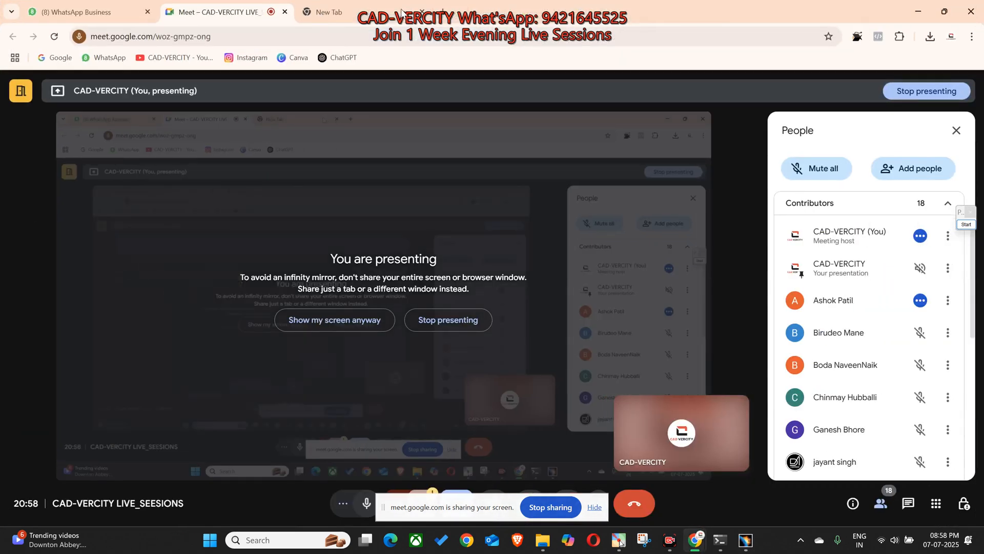
{"action": "key", "text": "alt+Tab"}
Step: Inspect the yellow side member in SIDE_COVER_WITH_SWITCH_COVER_ENVO_PARTS up close from several angles
{"action": "middle_click_drag", "start_coordinate": [435, 302], "coordinate": [468, 221]}
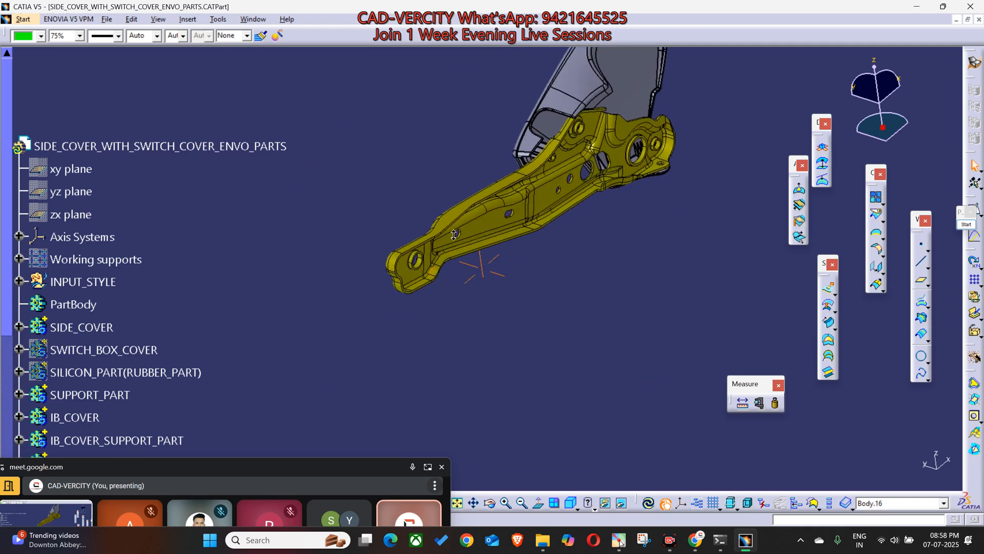
{"action": "left_click", "coordinate": [273, 479]}
{"action": "middle_click_drag", "start_coordinate": [498, 259], "coordinate": [622, 203]}
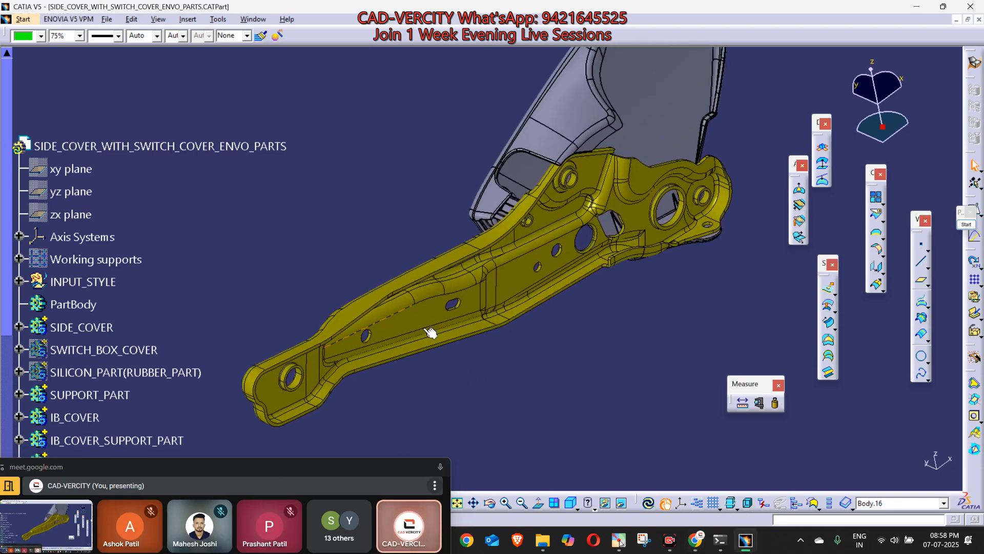
Step: View the yellow side member together with the whole grey side cover mounted on it
{"action": "middle_click_drag", "start_coordinate": [424, 333], "coordinate": [707, 326]}
{"action": "middle_click_drag", "start_coordinate": [677, 255], "coordinate": [669, 282]}
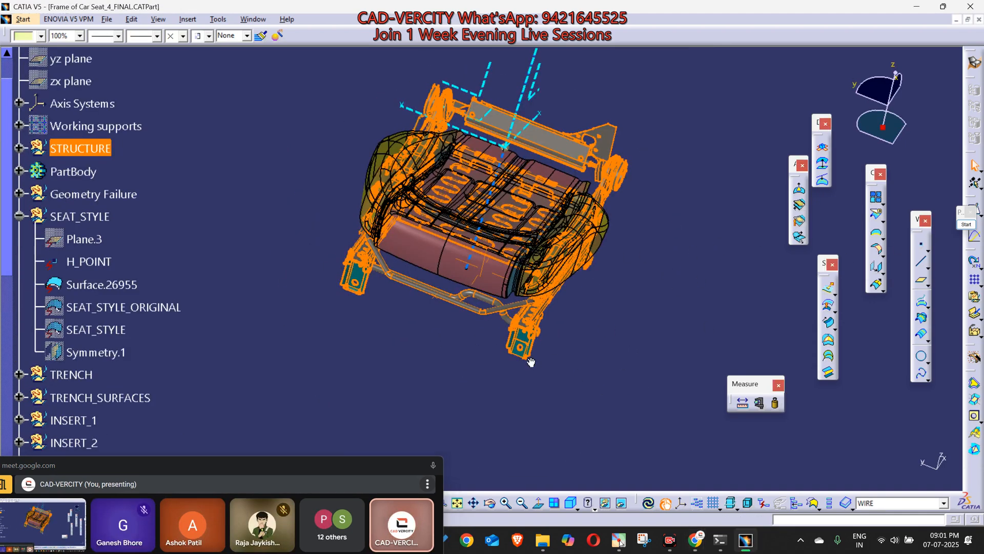
{"action": "middle_click_drag", "start_coordinate": [617, 387], "coordinate": [631, 359]}
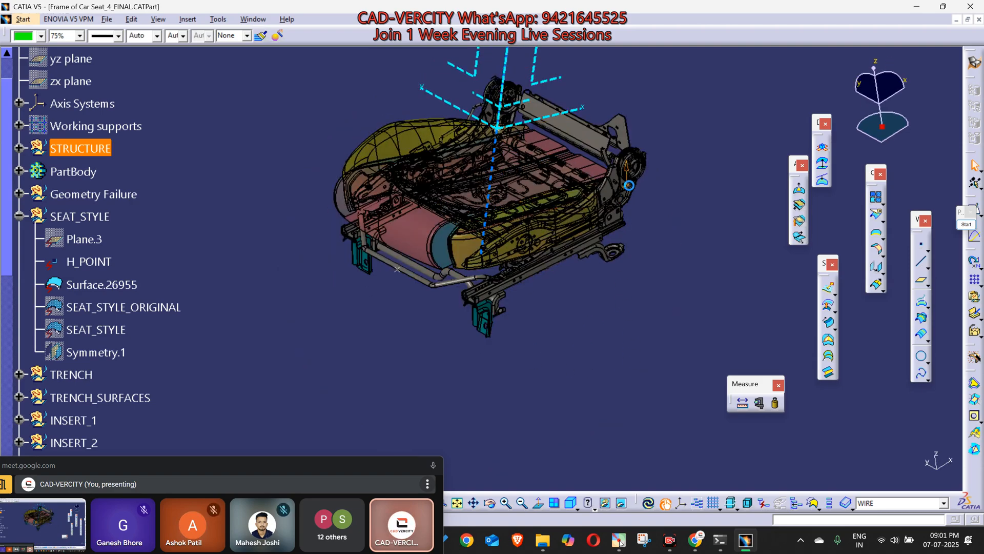
Step: Hide the PartBody in Frame of Car Seat_4_FINAL.CATPart
{"action": "middle_click_drag", "start_coordinate": [424, 305], "coordinate": [394, 229]}
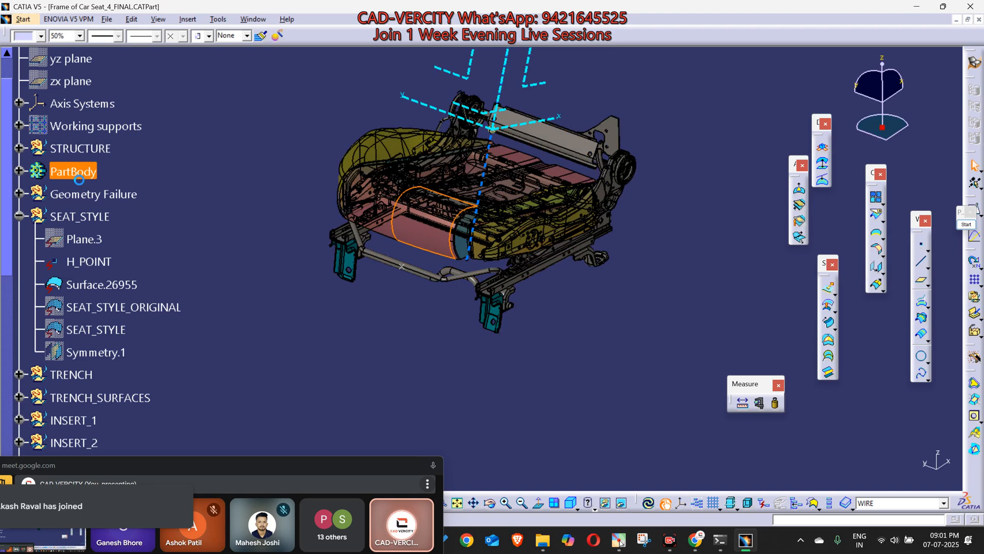
{"action": "key", "text": "space"}
Step: Examine the exposed seat frame structure from both sides, including its side members, recliner, springs and rails
{"action": "middle_click", "coordinate": [497, 246]}
{"action": "middle_click_drag", "start_coordinate": [496, 245], "coordinate": [706, 324], "text": "ctrl"}
{"action": "middle_click", "coordinate": [721, 284]}
{"action": "middle_click_drag", "start_coordinate": [552, 338], "coordinate": [410, 280], "text": "ctrl"}
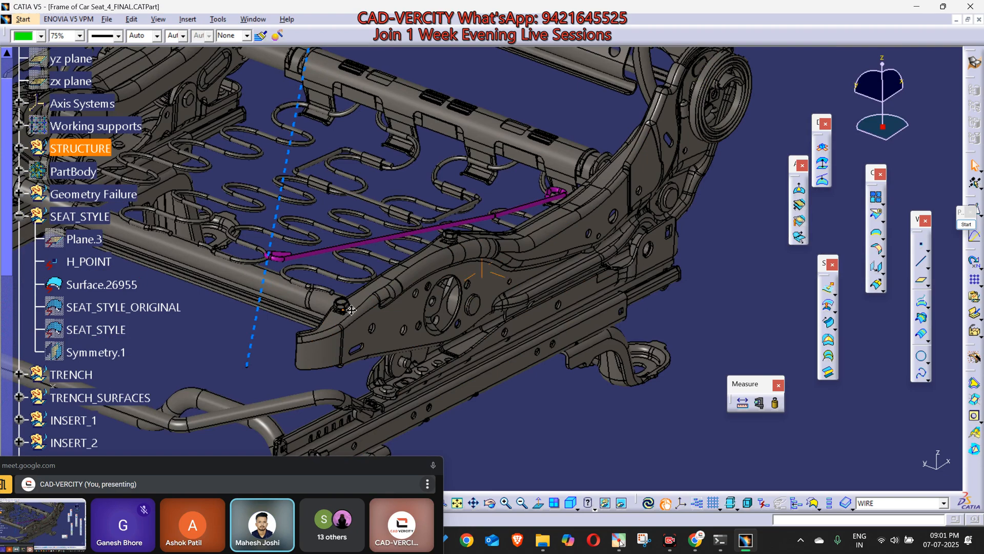
{"action": "middle_click", "coordinate": [257, 189]}
{"action": "middle_click", "coordinate": [280, 196]}
{"action": "middle_click_drag", "start_coordinate": [270, 295], "coordinate": [456, 261]}
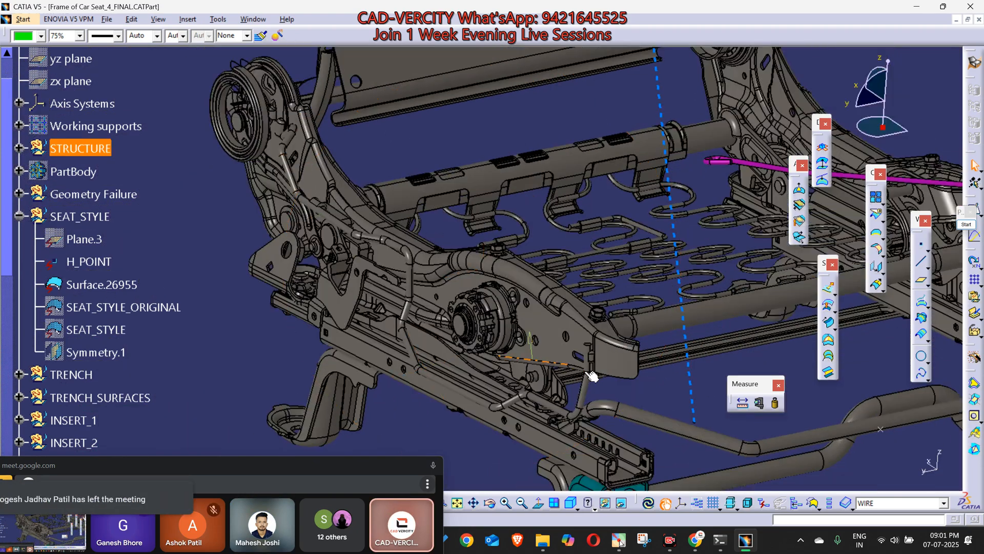
{"action": "middle_click_drag", "start_coordinate": [601, 359], "coordinate": [271, 287]}
{"action": "middle_click_drag", "start_coordinate": [665, 294], "coordinate": [549, 301]}
{"action": "middle_click_drag", "start_coordinate": [563, 186], "coordinate": [499, 280]}
{"action": "scroll", "coordinate": [499, 281], "scroll_direction": "down", "scroll_amount": 1}
{"action": "middle_click_drag", "start_coordinate": [666, 287], "coordinate": [493, 277]}
{"action": "scroll", "coordinate": [533, 307], "scroll_direction": "down", "scroll_amount": 1}
{"action": "middle_click_drag", "start_coordinate": [590, 302], "coordinate": [452, 261]}
{"action": "middle_click_drag", "start_coordinate": [613, 348], "coordinate": [474, 194]}
Step: Minimize both side cover documents and tile the car seat frame and Plastic Part.stp windows vertically
{"action": "left_click", "coordinate": [253, 20]}
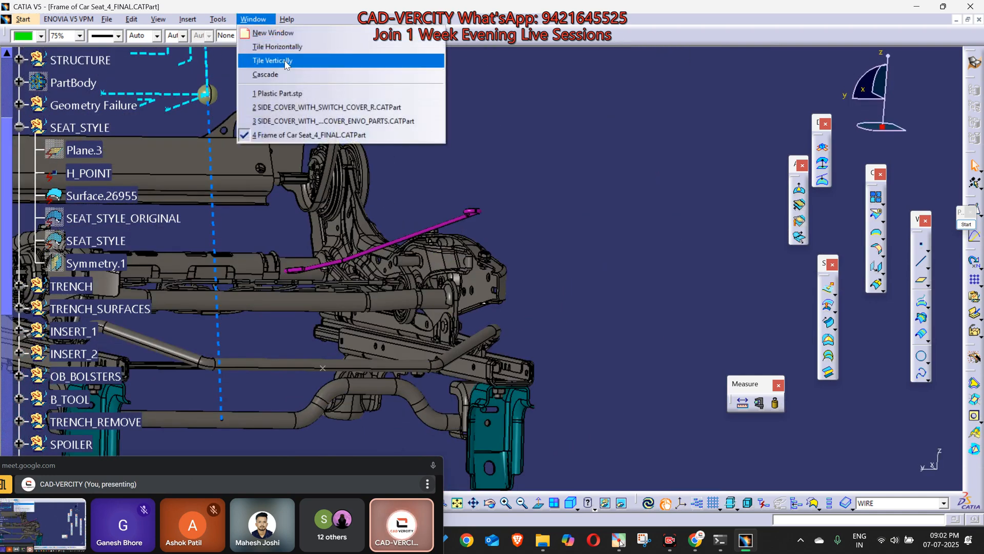
{"action": "left_click", "coordinate": [259, 63]}
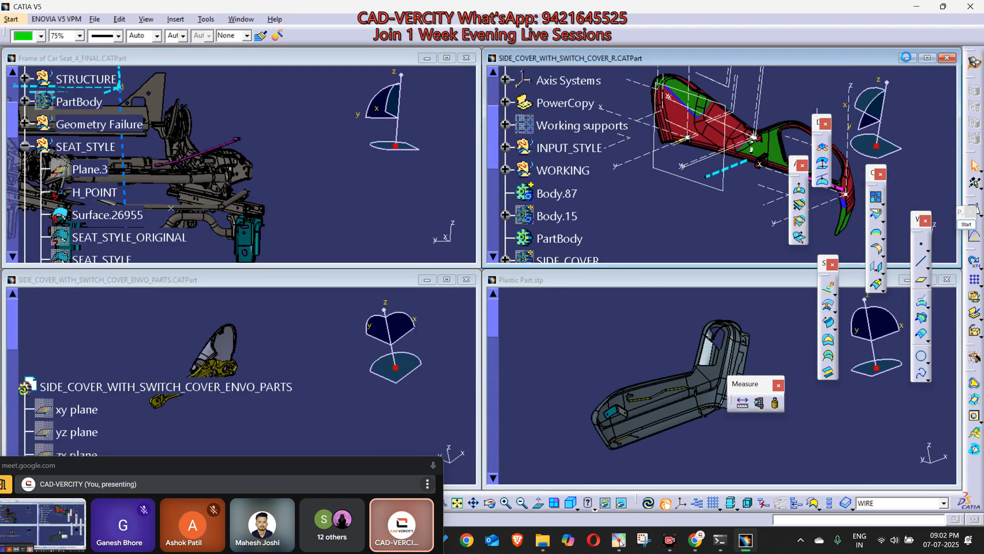
{"action": "left_click", "coordinate": [908, 58]}
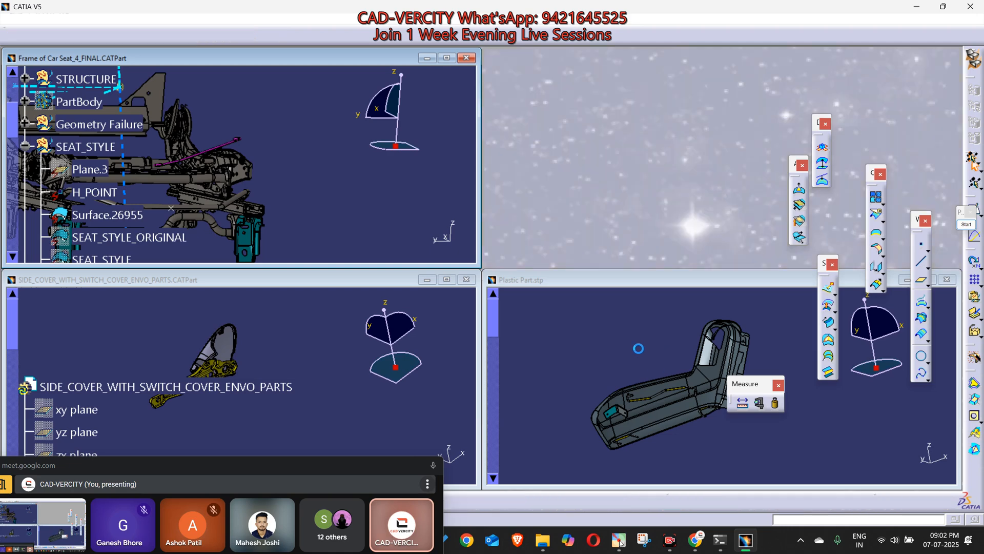
{"action": "left_click", "coordinate": [427, 280]}
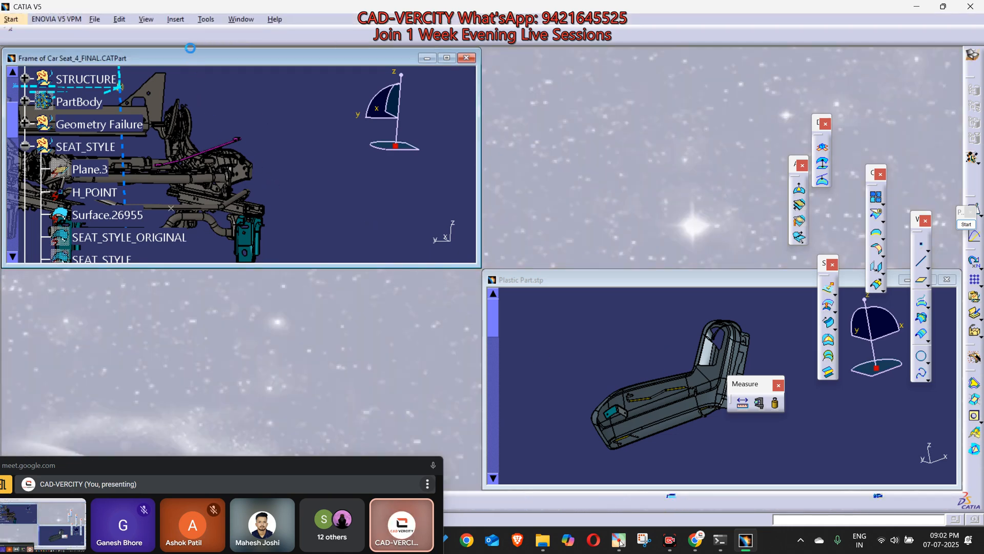
{"action": "left_click", "coordinate": [241, 19]}
{"action": "left_click", "coordinate": [250, 62]}
Step: Compare the seat frame with the plastic part by viewing both models from similar side angles
{"action": "scroll", "coordinate": [289, 280], "scroll_direction": "up", "scroll_amount": 10}
{"action": "middle_click_drag", "start_coordinate": [181, 223], "coordinate": [233, 289]}
{"action": "middle_click_drag", "start_coordinate": [665, 283], "coordinate": [708, 288]}
{"action": "left_click", "coordinate": [311, 340]}
{"action": "middle_click_drag", "start_coordinate": [358, 303], "coordinate": [359, 231]}
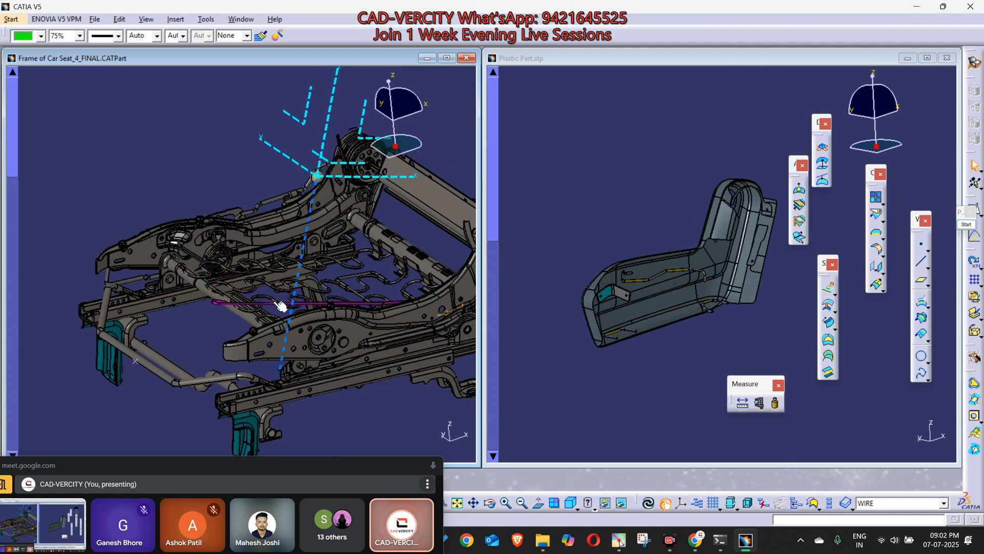
{"action": "middle_click_drag", "start_coordinate": [297, 273], "coordinate": [292, 308]}
{"action": "mouse_move", "coordinate": [385, 294]}
{"action": "middle_mouse_down"}
{"action": "mouse_move", "coordinate": [353, 231]}
{"action": "mouse_move", "coordinate": [374, 279]}
{"action": "middle_mouse_up"}
{"action": "left_click", "coordinate": [574, 311]}
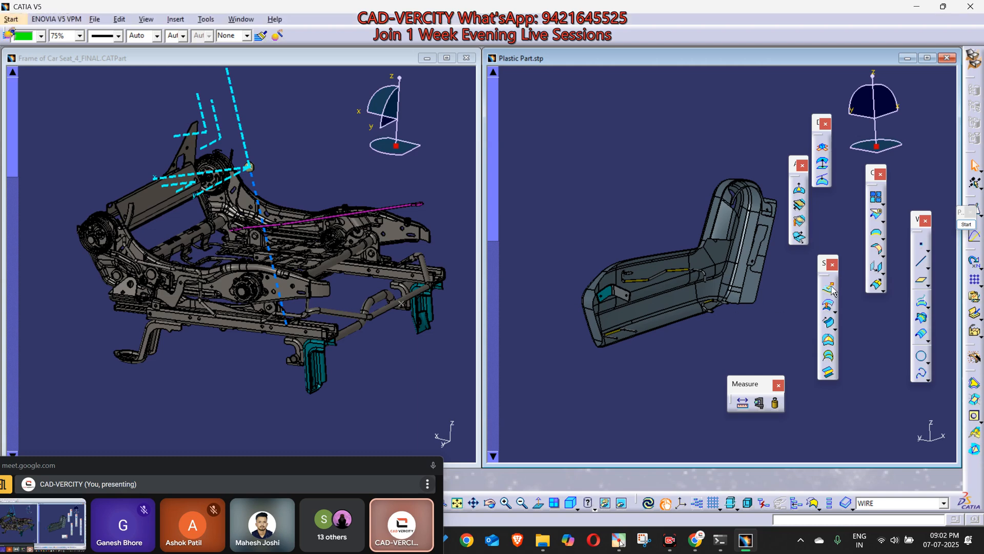
{"action": "middle_click_drag", "start_coordinate": [728, 294], "coordinate": [669, 288]}
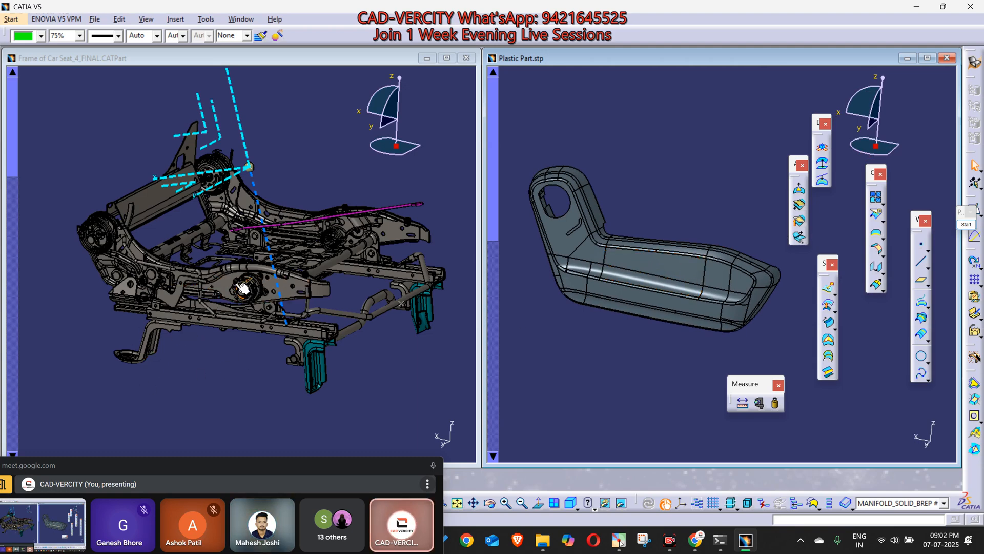
Step: Create a new Product document and tile its window vertically with the plastic part and seat frame
{"action": "left_click", "coordinate": [95, 20]}
{"action": "left_click", "coordinate": [112, 34]}
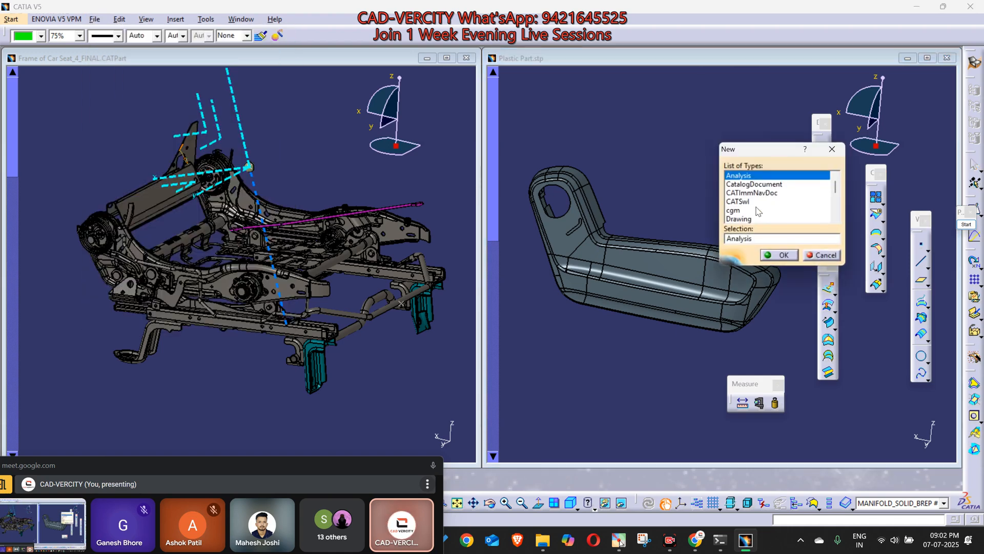
{"action": "scroll", "coordinate": [760, 212], "scroll_direction": "down", "scroll_amount": 3}
{"action": "left_click", "coordinate": [739, 211]}
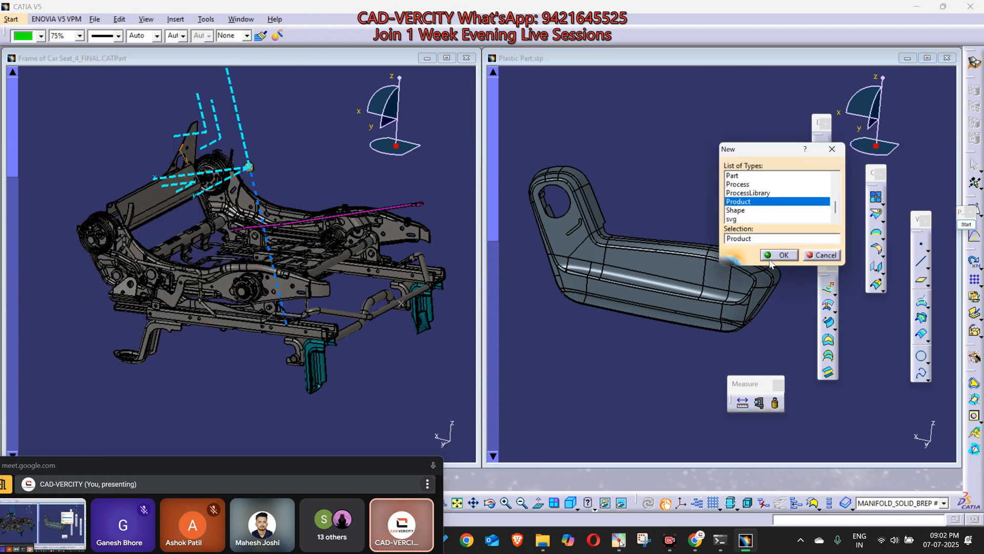
{"action": "left_click", "coordinate": [770, 253]}
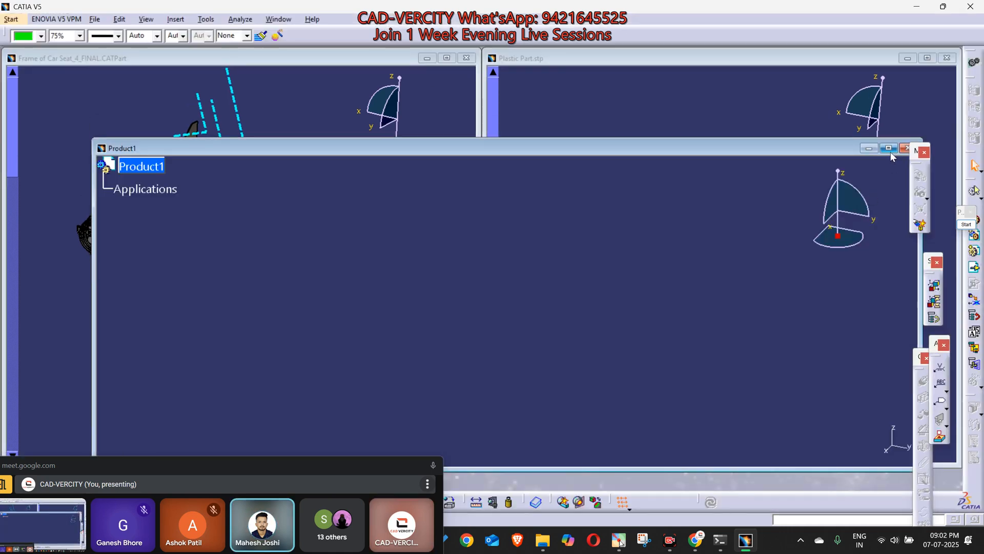
{"action": "left_click", "coordinate": [890, 150]}
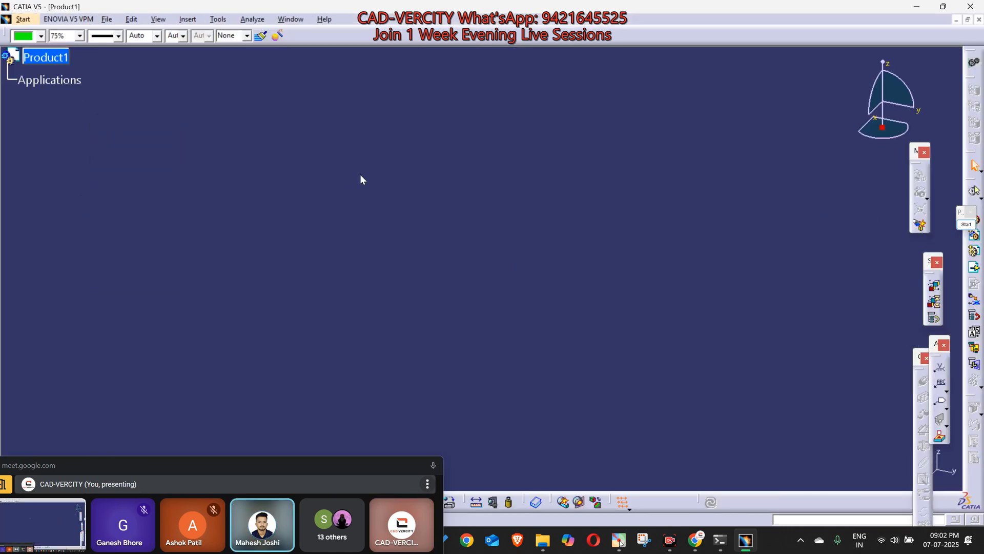
{"action": "left_click", "coordinate": [280, 20]}
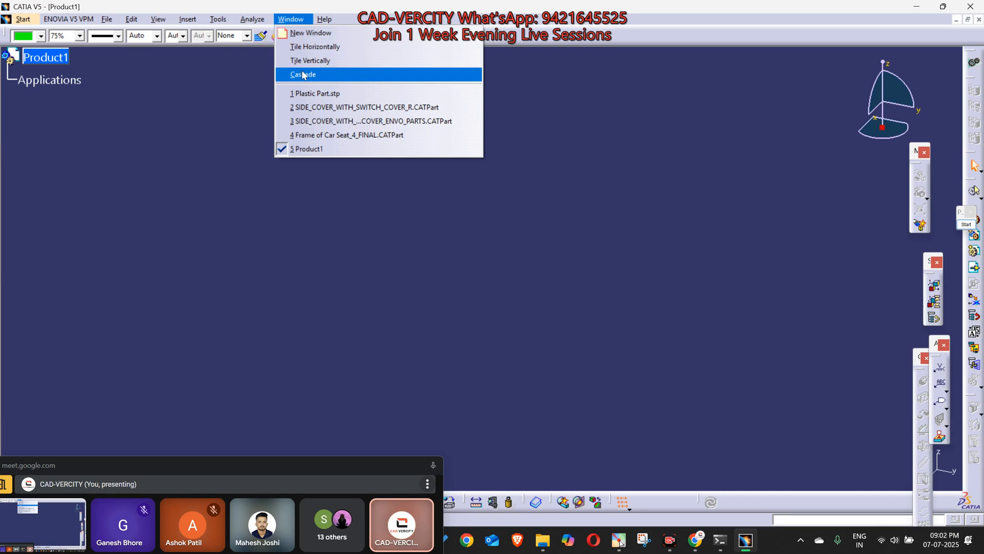
{"action": "left_click", "coordinate": [300, 59]}
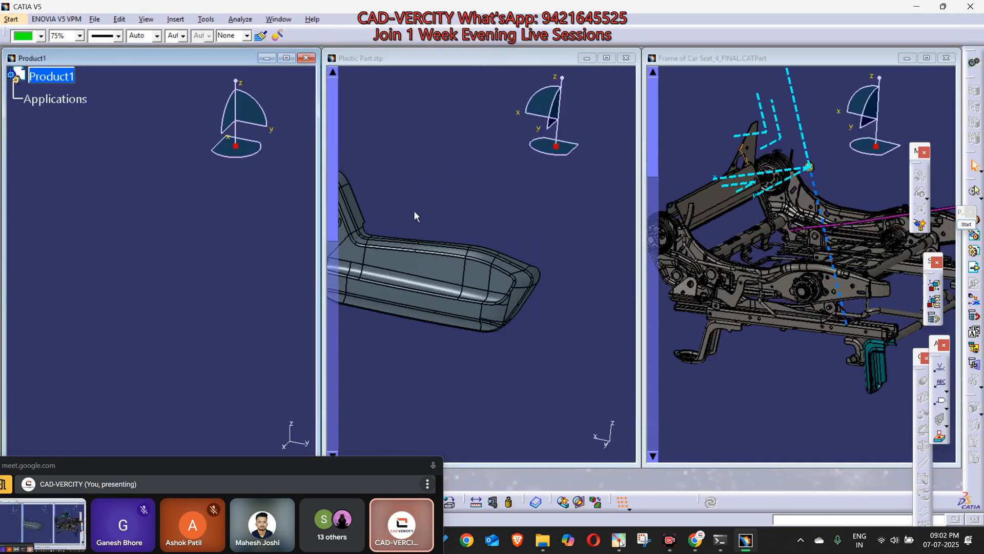
Step: Copy the Plastic Part_objects part and paste it into Product1
{"action": "left_click", "coordinate": [415, 215]}
{"action": "left_click", "coordinate": [395, 369]}
{"action": "right_click", "coordinate": [392, 370]}
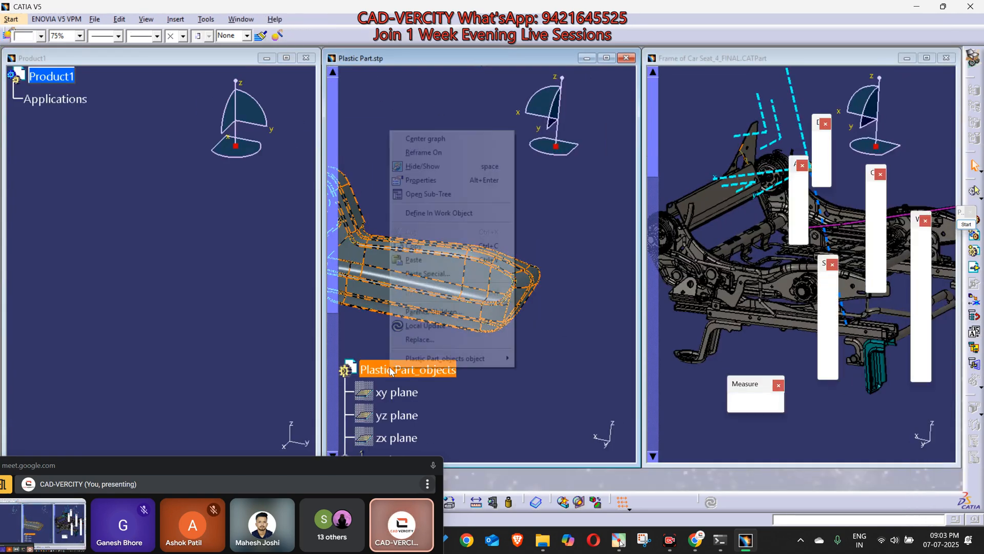
{"action": "key", "text": "Escape"}
{"action": "left_click", "coordinate": [51, 76]}
{"action": "right_click", "coordinate": [55, 78]}
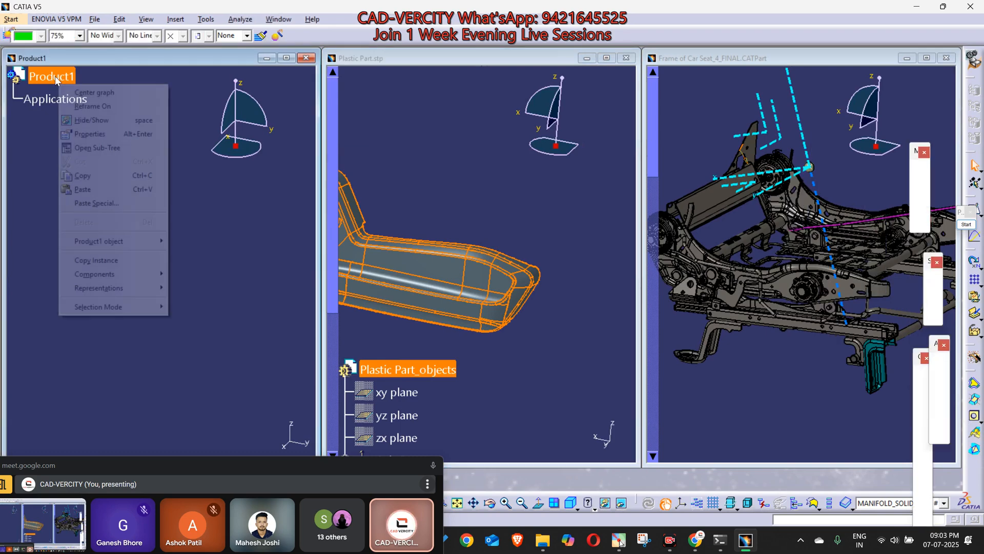
{"action": "left_click", "coordinate": [82, 189]}
Step: Copy the FRONT_SEAT part into Product1 and maximize the product's window
{"action": "scroll", "coordinate": [707, 309], "scroll_direction": "down", "scroll_amount": 6}
{"action": "left_click", "coordinate": [711, 223]}
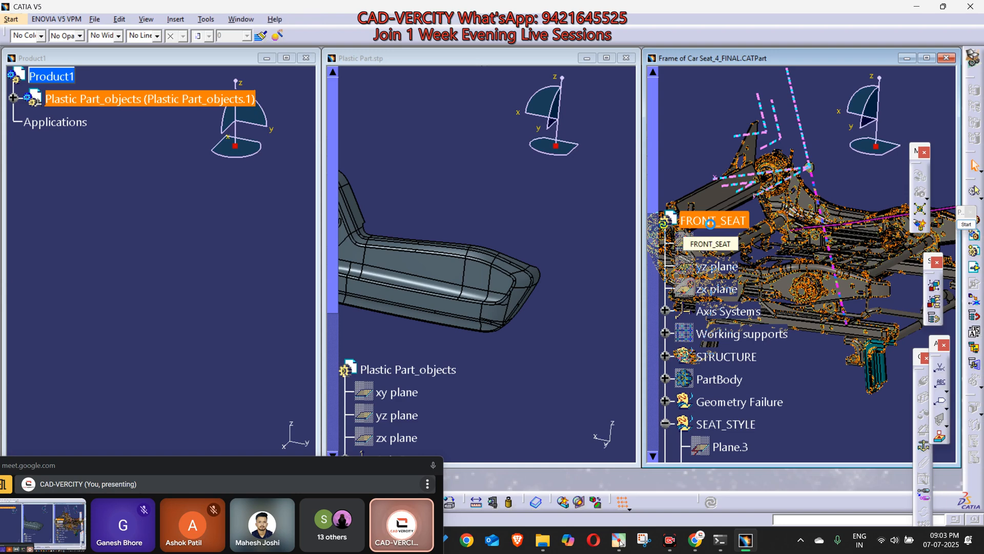
{"action": "left_click", "coordinate": [46, 76]}
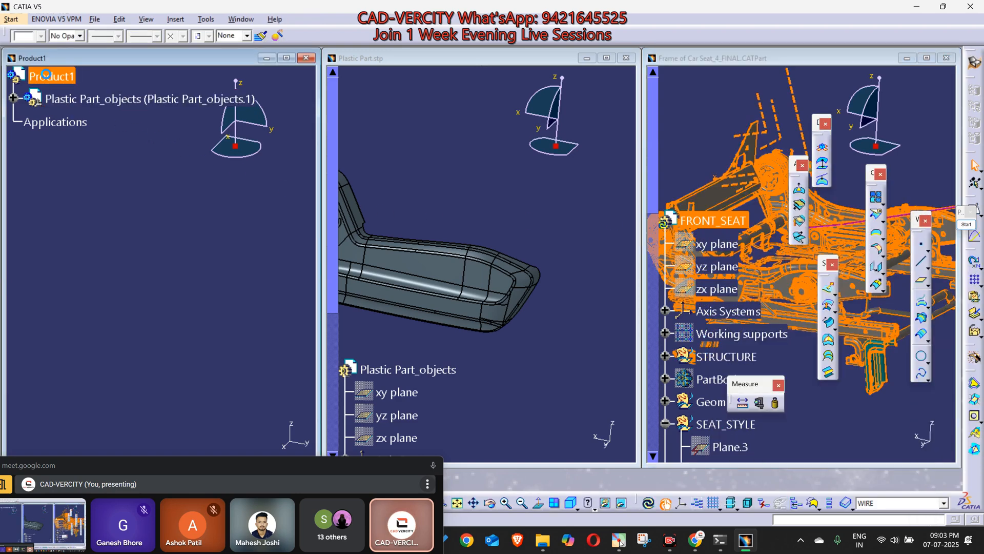
{"action": "right_click", "coordinate": [46, 76]}
{"action": "left_click", "coordinate": [83, 190]}
{"action": "left_click", "coordinate": [287, 58]}
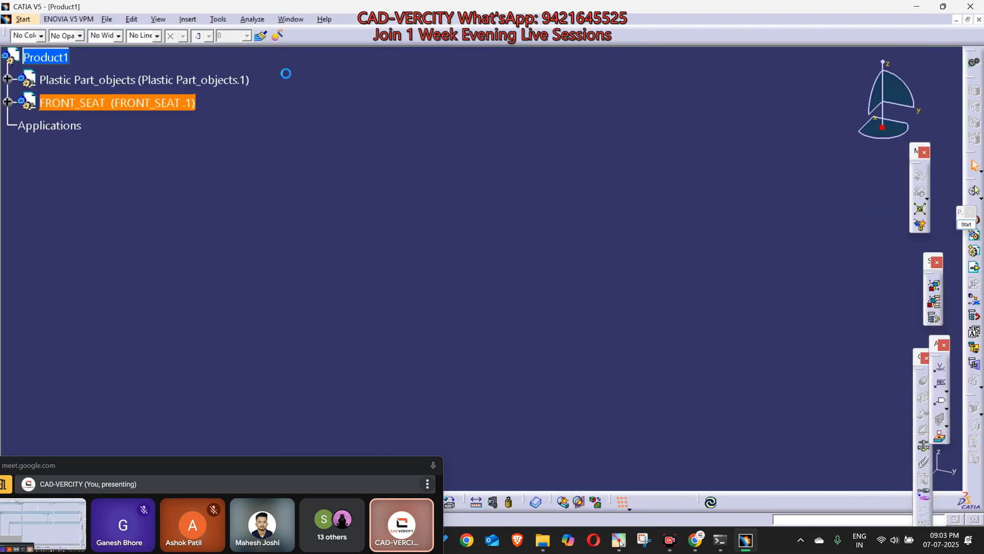
Step: Load the representations of Product1's components and dismiss the incident report
{"action": "left_click", "coordinate": [37, 54]}
{"action": "right_click", "coordinate": [37, 54]}
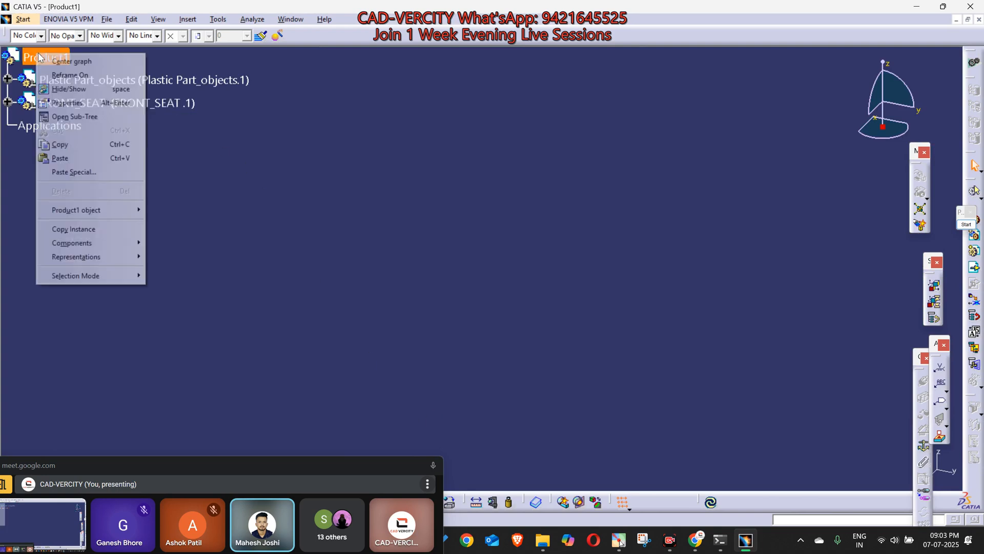
{"action": "mouse_move", "coordinate": [117, 263]}
{"action": "left_click", "coordinate": [240, 340]}
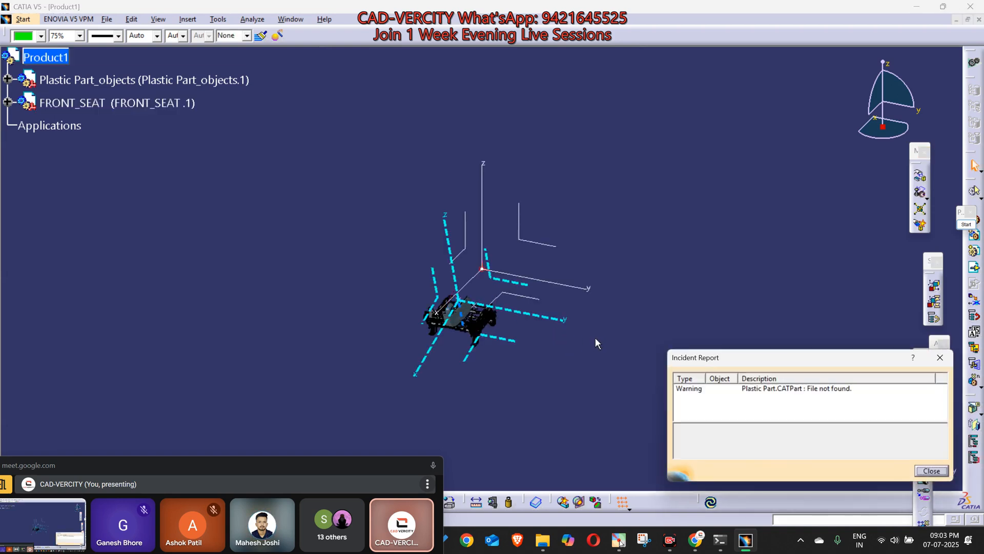
{"action": "left_click", "coordinate": [936, 356]}
Step: Lower the plastic part along the Z axis to the level of the seat frame using Manipulation
{"action": "middle_click_drag", "start_coordinate": [544, 345], "coordinate": [623, 314], "text": "ctrl"}
{"action": "middle_click_drag", "start_coordinate": [398, 317], "coordinate": [593, 136]}
{"action": "scroll", "coordinate": [333, 341], "scroll_direction": "down", "scroll_amount": 1}
{"action": "middle_click_drag", "start_coordinate": [369, 382], "coordinate": [667, 287], "text": "ctrl"}
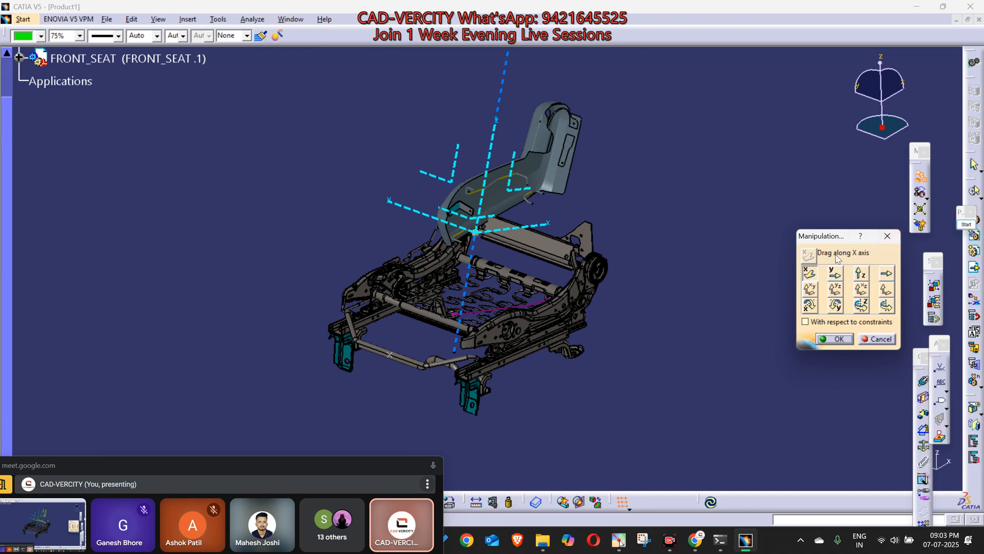
{"action": "left_click_drag", "start_coordinate": [557, 163], "coordinate": [511, 256]}
{"action": "left_click", "coordinate": [856, 274]}
Step: Move the plastic part along the Y axis until it clears the outer side of the seat frame
{"action": "left_click", "coordinate": [837, 279]}
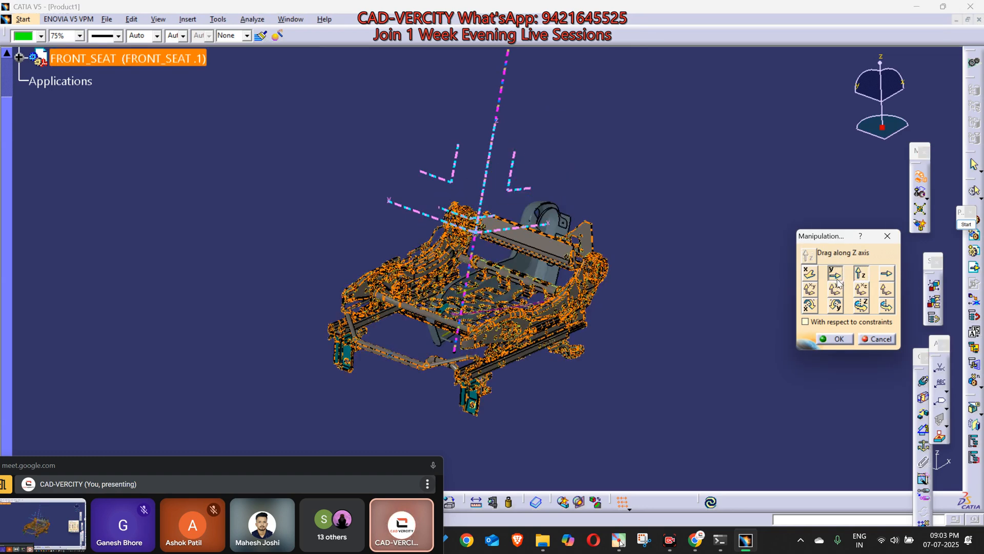
{"action": "left_click_drag", "start_coordinate": [550, 225], "coordinate": [366, 336]}
{"action": "middle_click_drag", "start_coordinate": [366, 337], "coordinate": [385, 193]}
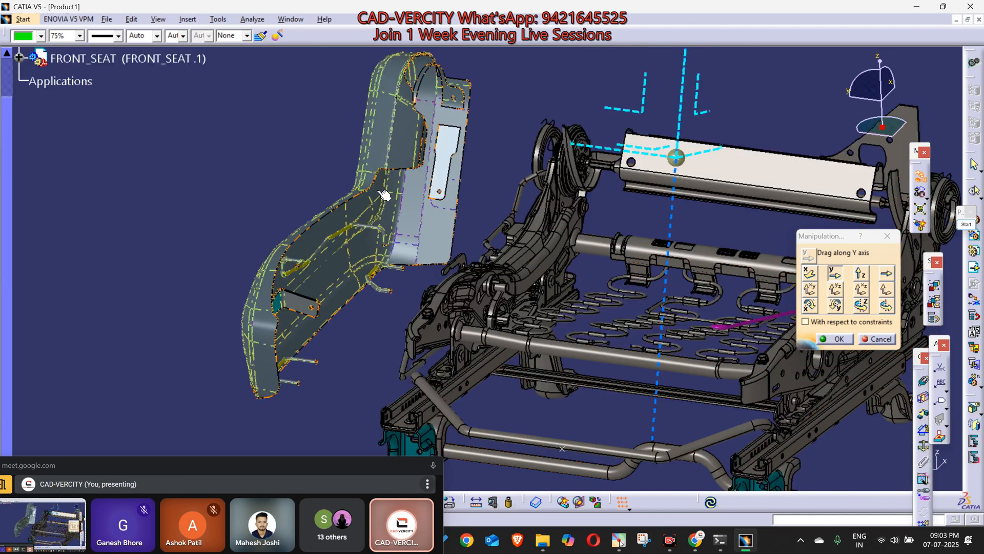
{"action": "left_click_drag", "start_coordinate": [406, 202], "coordinate": [466, 240]}
{"action": "middle_click_drag", "start_coordinate": [469, 257], "coordinate": [411, 308]}
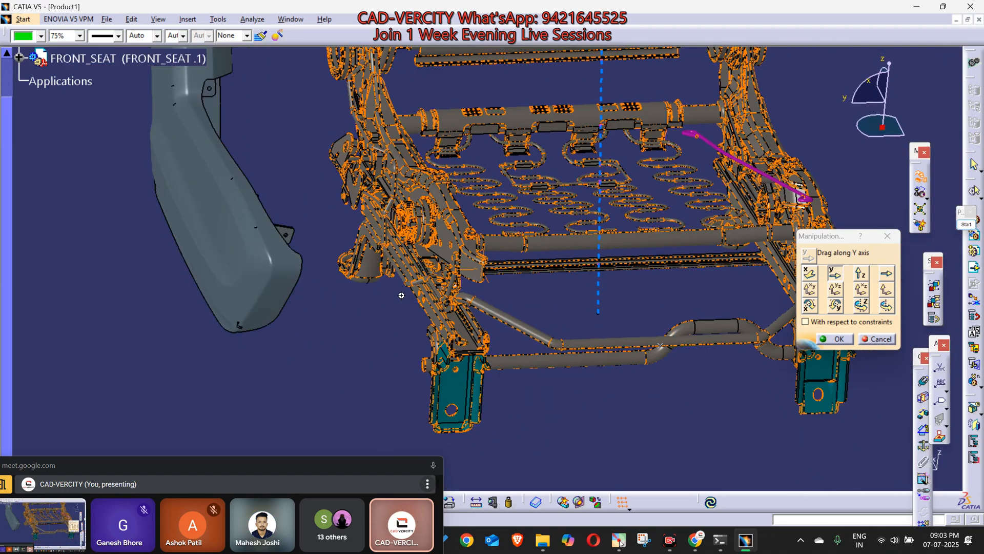
Step: In side view, shift the plastic part along the X and Z axes over the frame's side member and accept the manipulation
{"action": "left_click", "coordinate": [857, 103]}
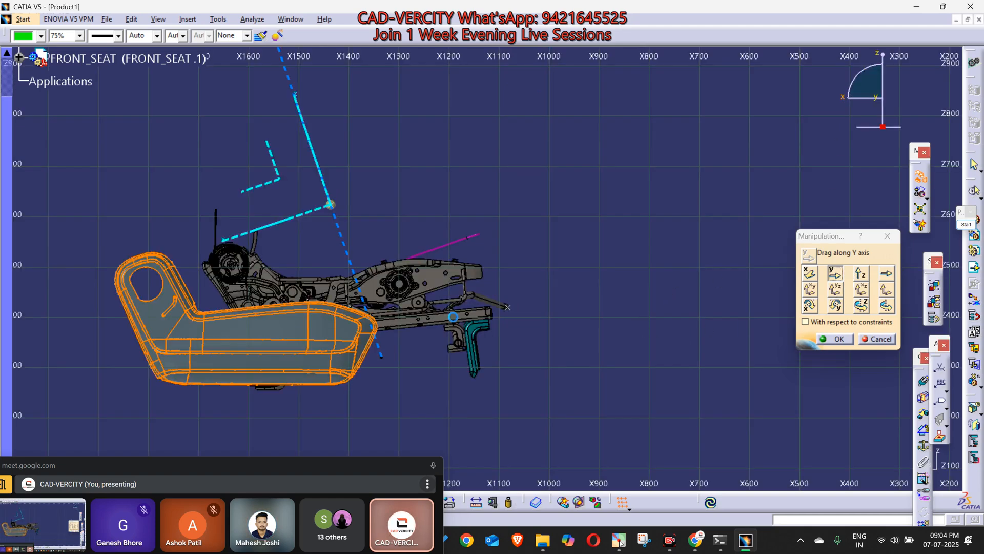
{"action": "left_click", "coordinate": [810, 274]}
{"action": "left_click_drag", "start_coordinate": [357, 344], "coordinate": [380, 315]}
{"action": "left_click", "coordinate": [810, 274]}
{"action": "left_click", "coordinate": [835, 338]}
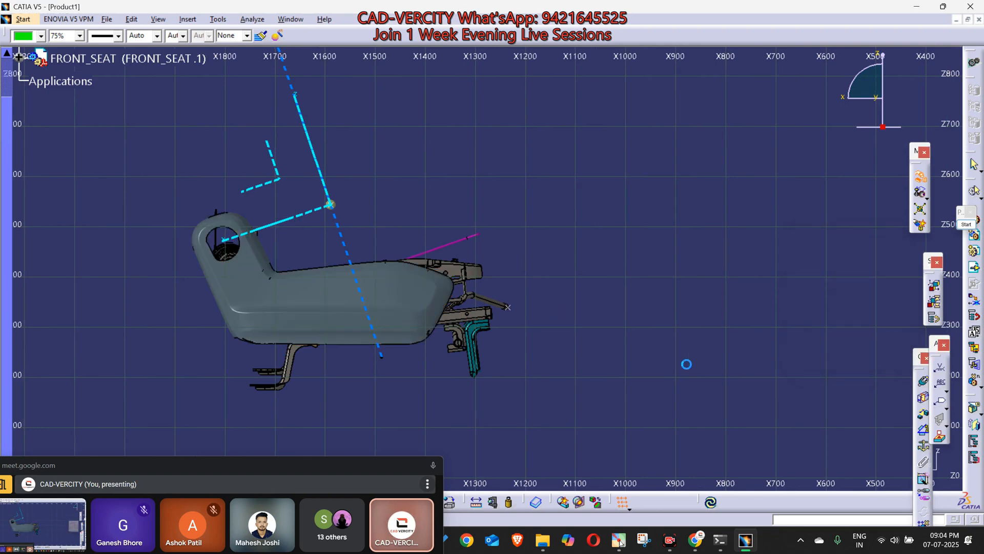
Step: Examine the plastic part's inner wires and bracket in relation to the side of the seat frame
{"action": "middle_click_drag", "start_coordinate": [278, 380], "coordinate": [332, 364]}
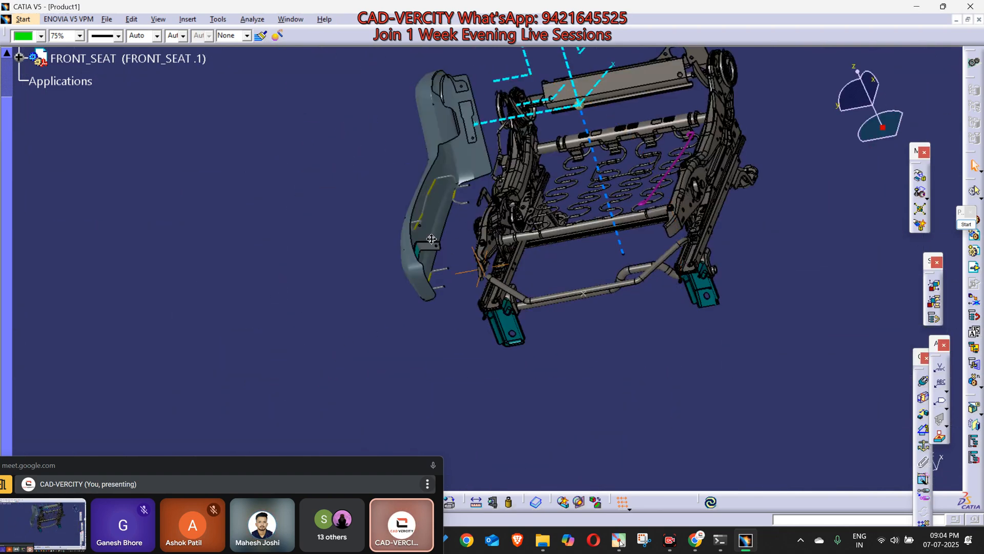
{"action": "middle_click_drag", "start_coordinate": [450, 220], "coordinate": [415, 259]}
{"action": "middle_click_drag", "start_coordinate": [499, 257], "coordinate": [533, 358]}
{"action": "middle_click_drag", "start_coordinate": [372, 295], "coordinate": [369, 399]}
{"action": "middle_click_drag", "start_coordinate": [434, 353], "coordinate": [492, 282]}
{"action": "middle_click_drag", "start_coordinate": [469, 379], "coordinate": [437, 280]}
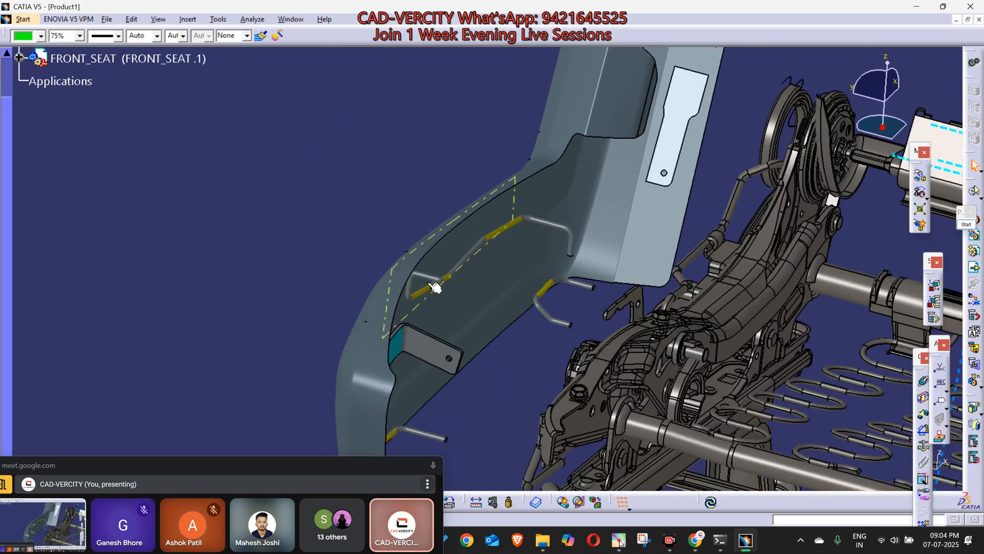
{"action": "middle_click_drag", "start_coordinate": [467, 315], "coordinate": [512, 287]}
Step: Colour the end faces of the long upper wire inside the plastic part magenta
{"action": "scroll", "coordinate": [533, 256], "scroll_direction": "up", "scroll_amount": 2}
{"action": "middle_click_drag", "start_coordinate": [556, 233], "coordinate": [316, 417]}
{"action": "left_click", "coordinate": [509, 272]}
{"action": "middle_click_drag", "start_coordinate": [769, 216], "coordinate": [584, 285]}
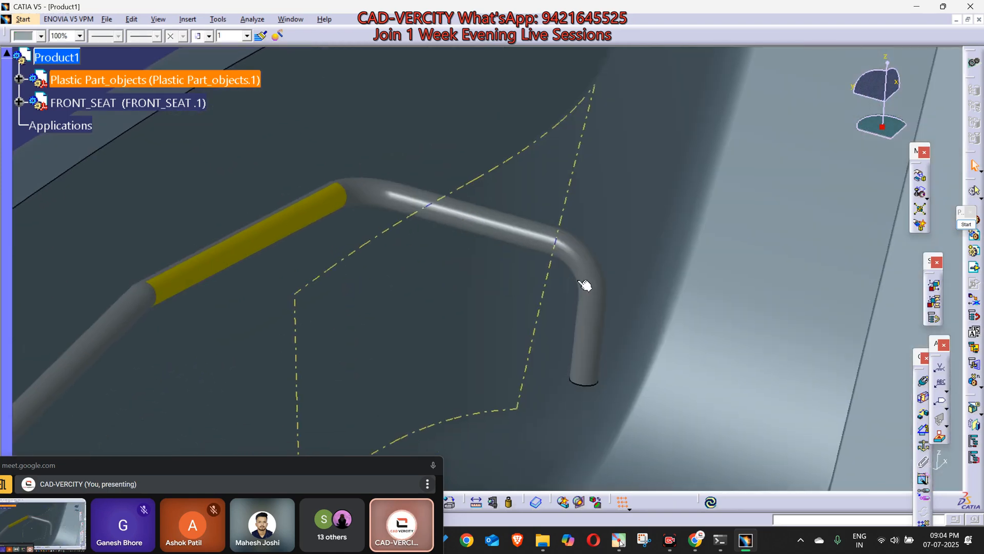
{"action": "left_click", "coordinate": [40, 36]}
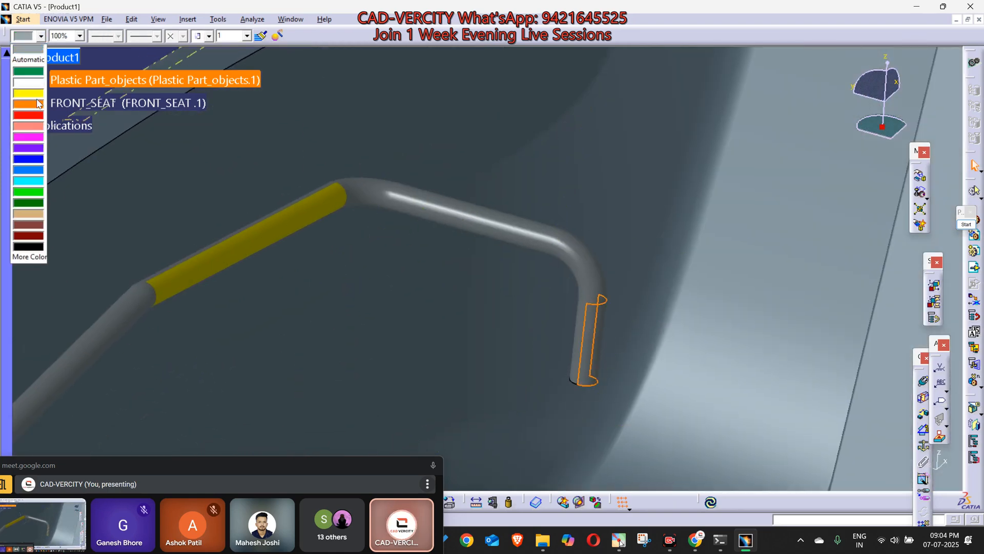
{"action": "left_click", "coordinate": [28, 138]}
Step: Colour both straight ends of the short front wire on the plastic part magenta
{"action": "middle_click_drag", "start_coordinate": [446, 230], "coordinate": [507, 436]}
{"action": "middle_click_drag", "start_coordinate": [507, 436], "coordinate": [572, 192]}
{"action": "left_click", "coordinate": [384, 287]}
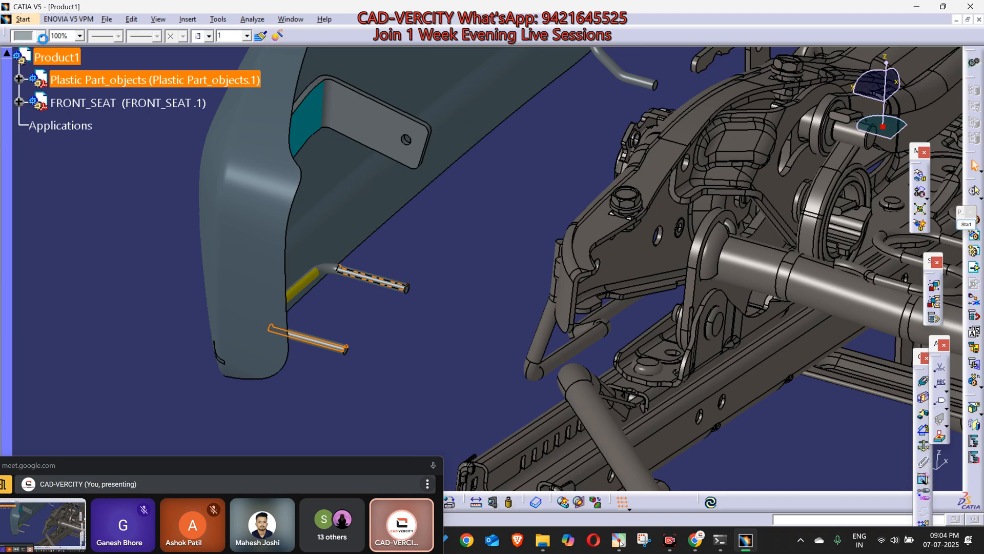
{"action": "left_click", "coordinate": [41, 36]}
{"action": "left_click", "coordinate": [28, 138]}
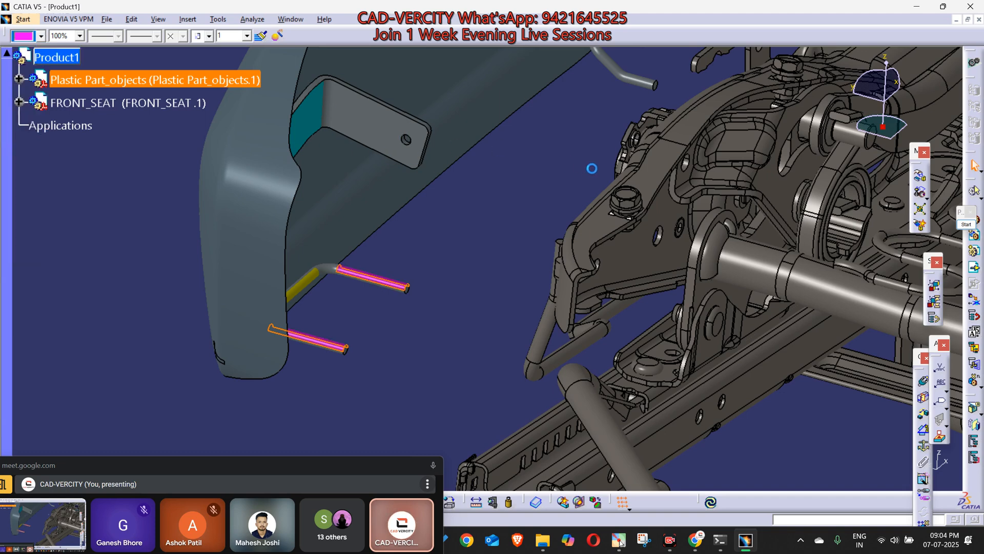
Step: Colour both straight ends of the short rear wire on the plastic part magenta
{"action": "middle_click_drag", "start_coordinate": [591, 165], "coordinate": [600, 153]}
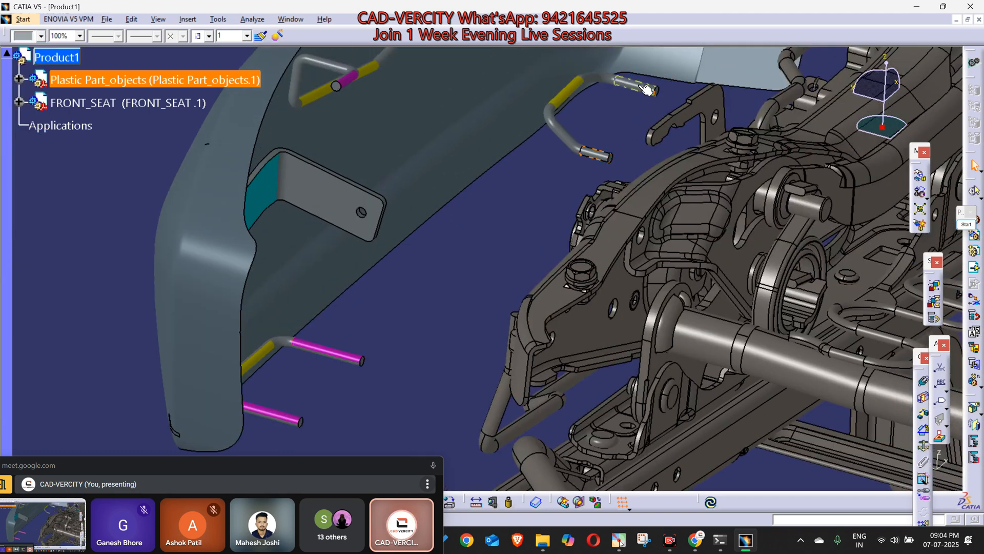
{"action": "left_click", "coordinate": [31, 36]}
{"action": "left_click", "coordinate": [29, 137]}
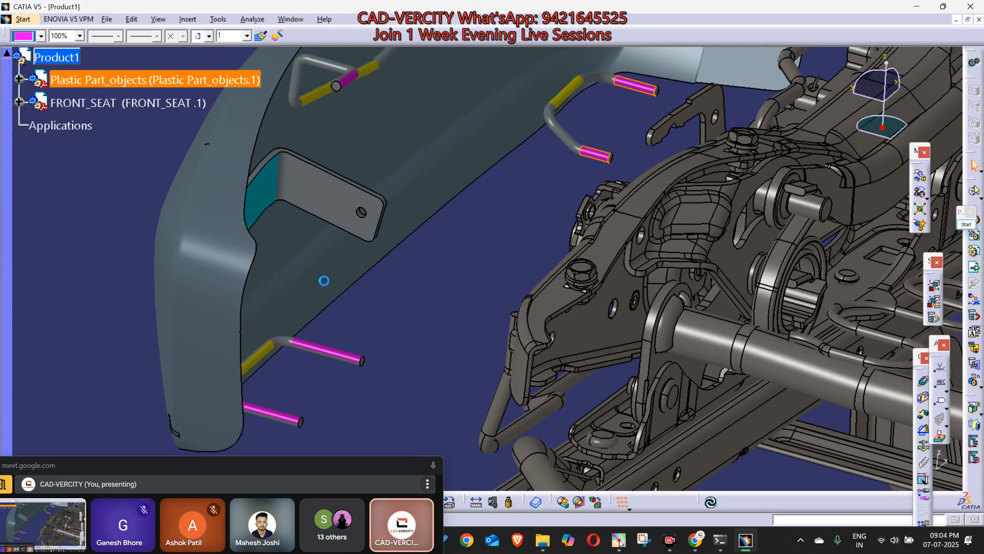
Step: Colour the bracket's flat face with the mounting hole magenta
{"action": "left_click", "coordinate": [299, 210]}
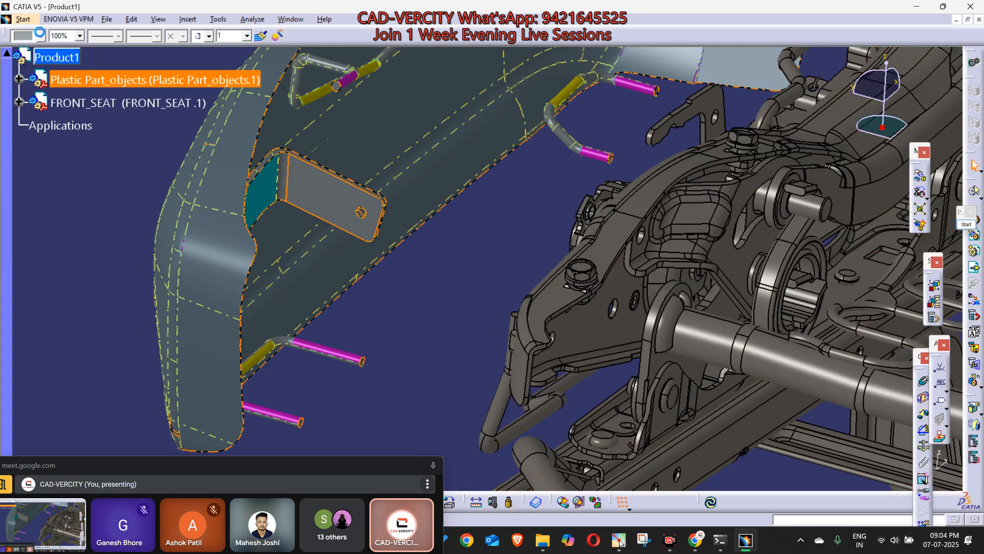
{"action": "left_click", "coordinate": [45, 36]}
{"action": "left_click", "coordinate": [37, 138]}
{"action": "middle_click_drag", "start_coordinate": [469, 265], "coordinate": [540, 225]}
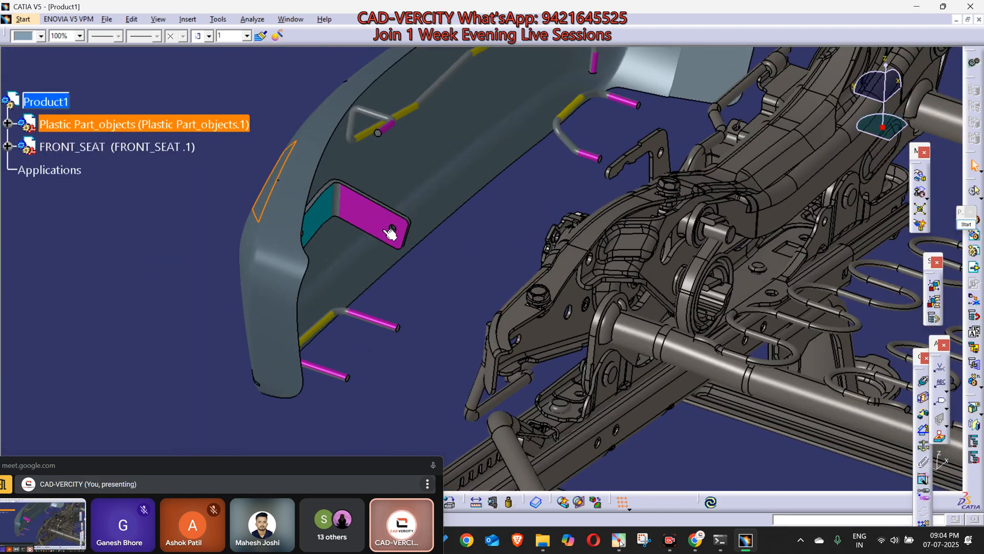
Step: Activate the FRONT_SEAT part for editing and define its STRUCTURE geometrical set as the work object
{"action": "middle_click_drag", "start_coordinate": [584, 170], "coordinate": [540, 165]}
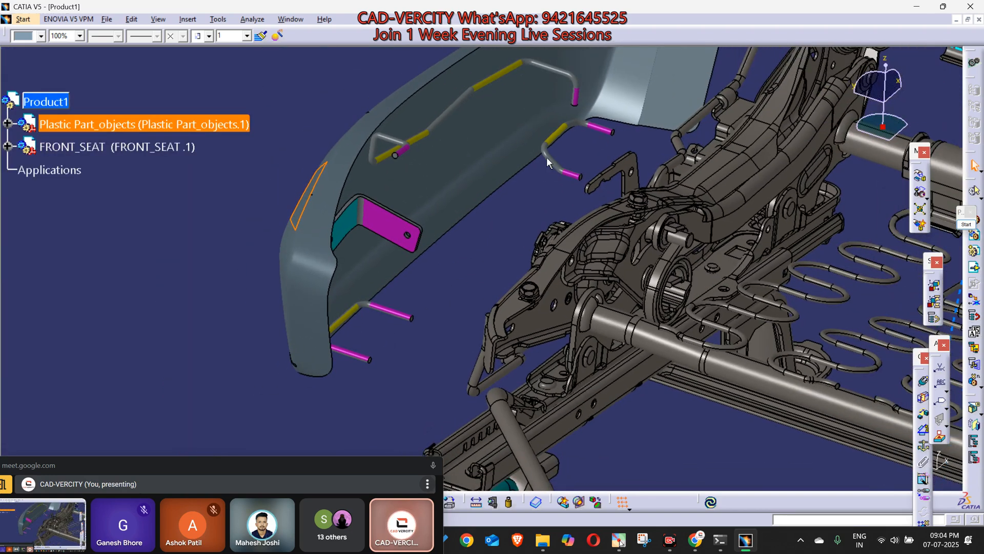
{"action": "scroll", "coordinate": [516, 282], "scroll_direction": "up", "scroll_amount": 1}
{"action": "middle_click_drag", "start_coordinate": [516, 281], "coordinate": [458, 311]}
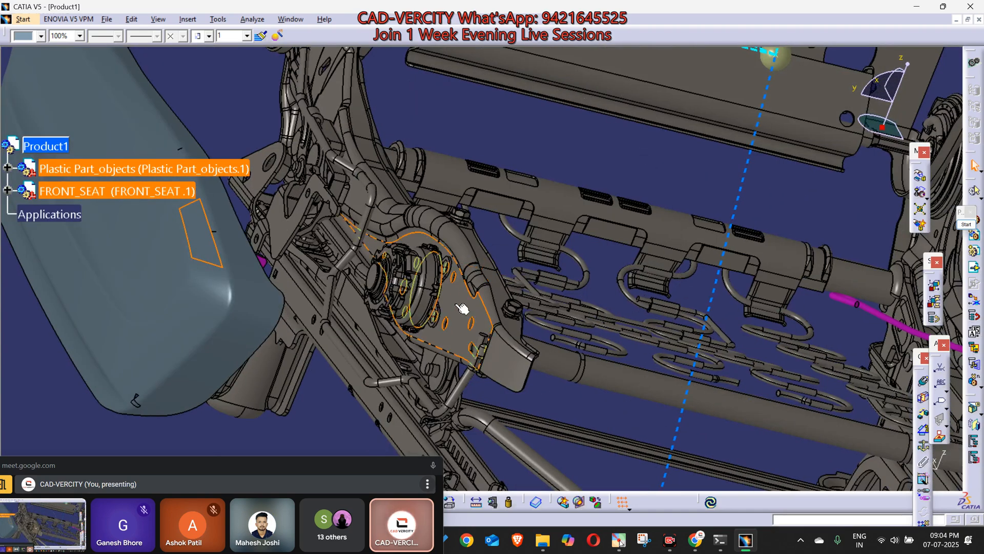
{"action": "left_click", "coordinate": [456, 237]}
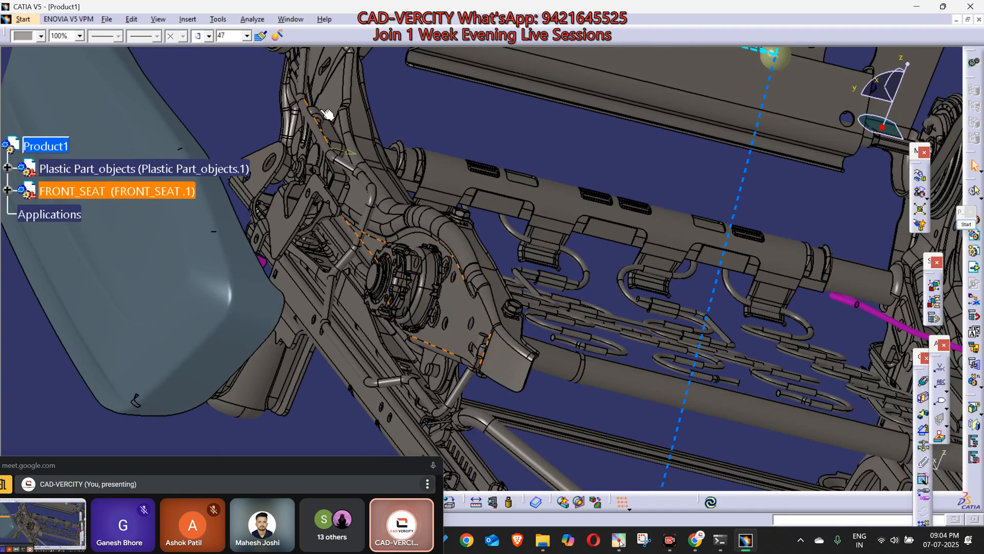
{"action": "middle_click_drag", "start_coordinate": [469, 241], "coordinate": [510, 284]}
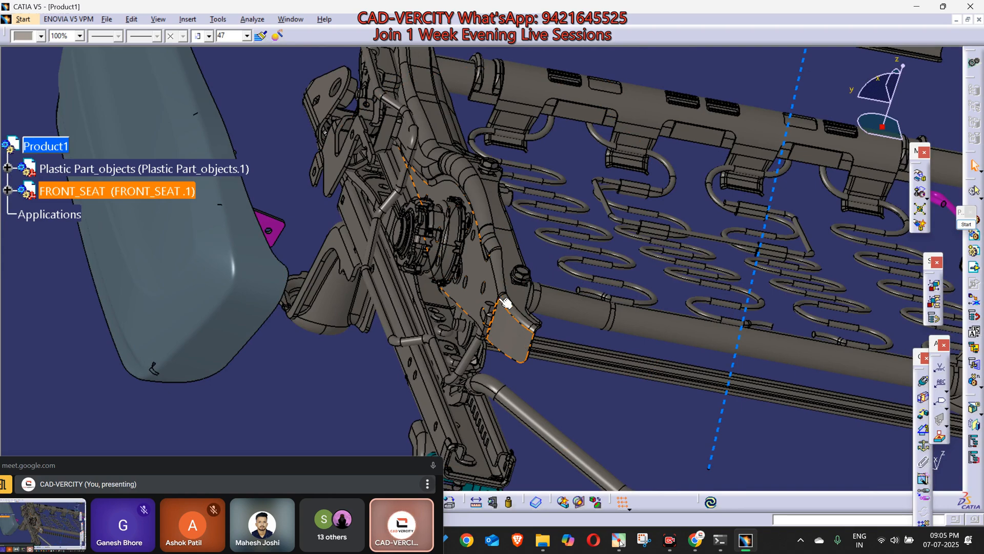
{"action": "left_click", "coordinate": [352, 346]}
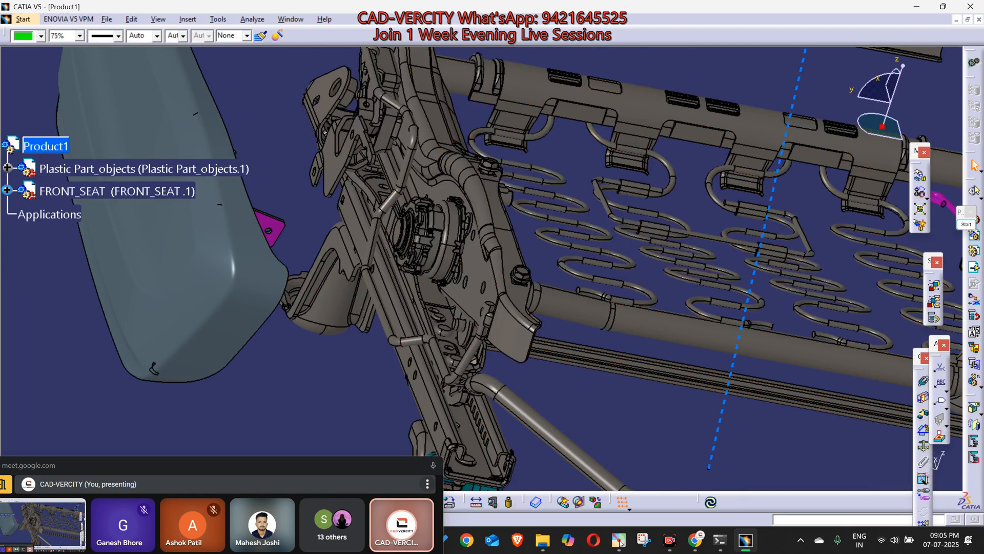
{"action": "left_click", "coordinate": [7, 190]}
{"action": "left_click", "coordinate": [69, 215]}
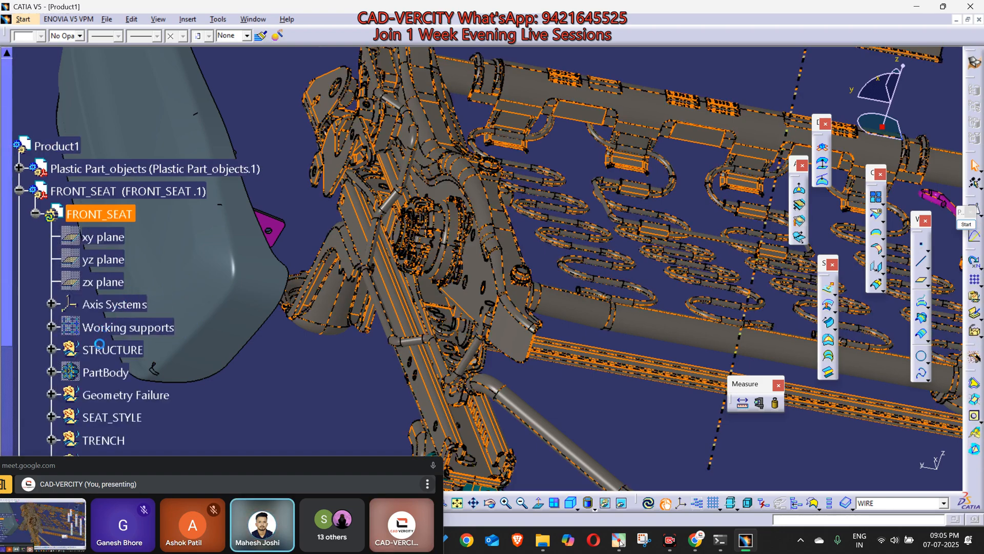
{"action": "right_click", "coordinate": [99, 345]}
{"action": "left_click", "coordinate": [236, 384]}
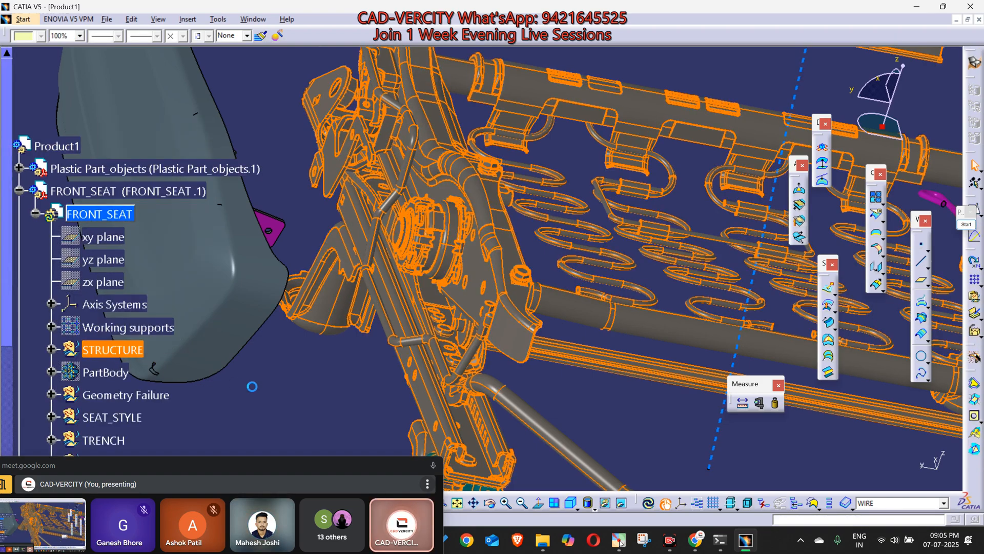
Step: Join the side member's connected surfaces by propagating from one face, with a 0.03 mm merging distance and Check connexity turned off
{"action": "left_click", "coordinate": [486, 276]}
{"action": "left_click", "coordinate": [877, 196]}
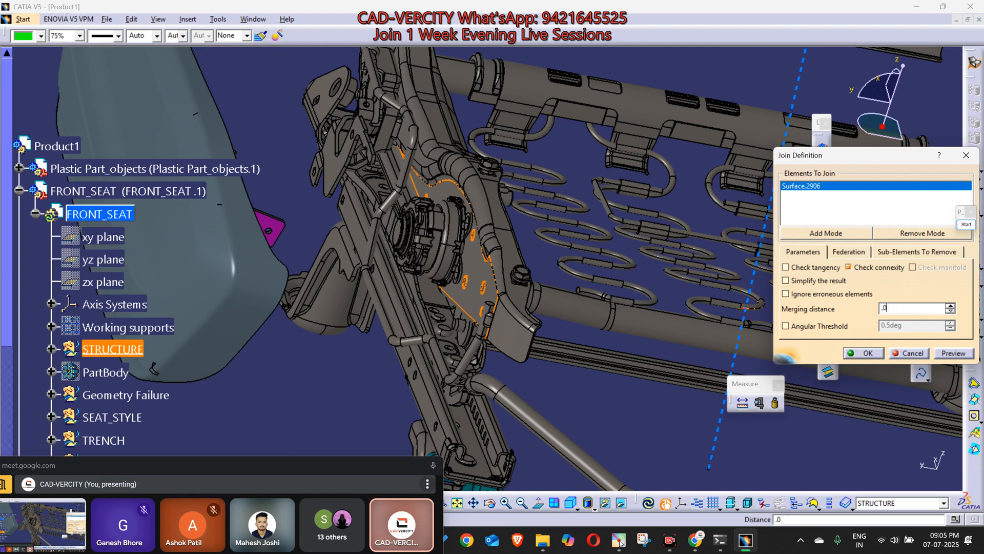
{"action": "right_click", "coordinate": [812, 185]}
{"action": "left_click", "coordinate": [841, 419]}
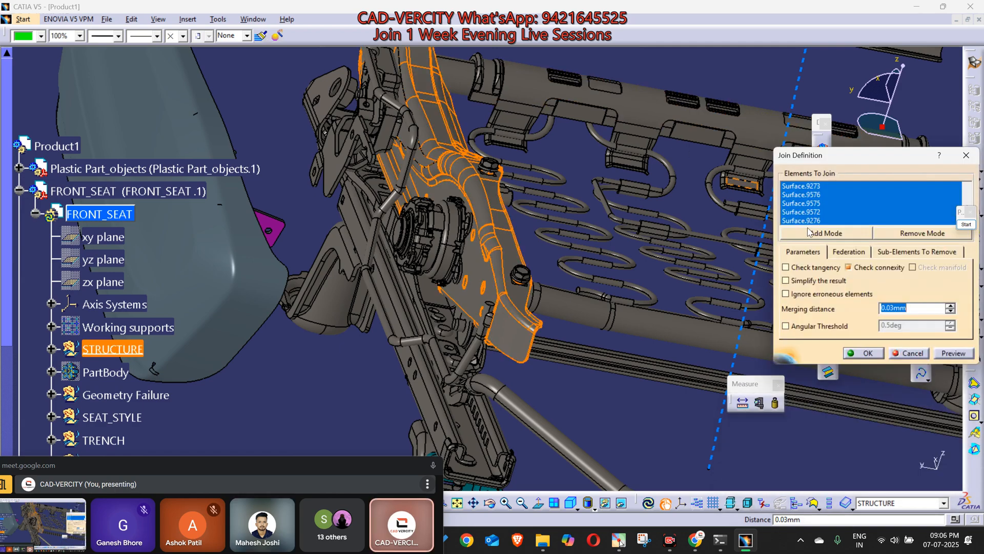
{"action": "left_click", "coordinate": [897, 267]}
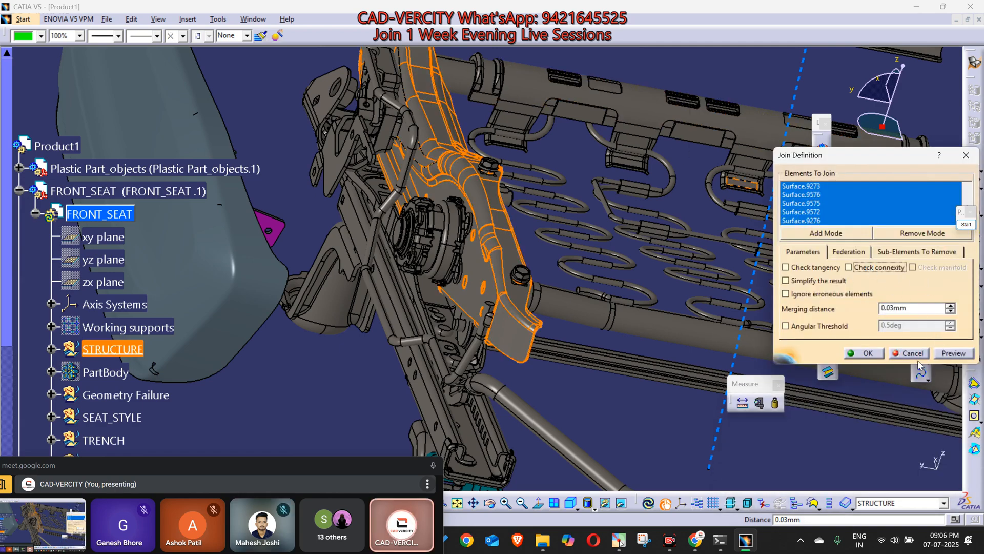
{"action": "left_click", "coordinate": [866, 353]}
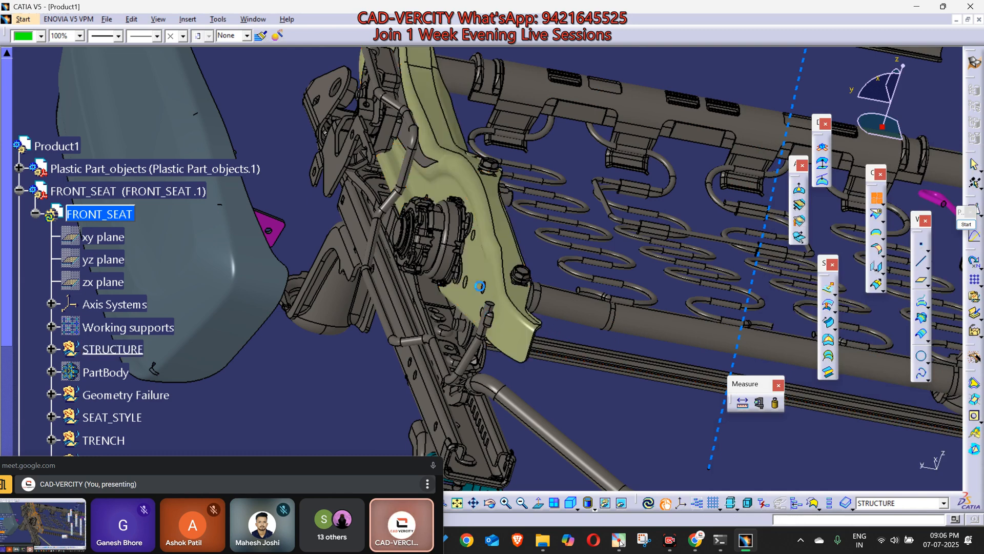
Step: Isolate the side member's join feature from its source surfaces
{"action": "left_click", "coordinate": [486, 220]}
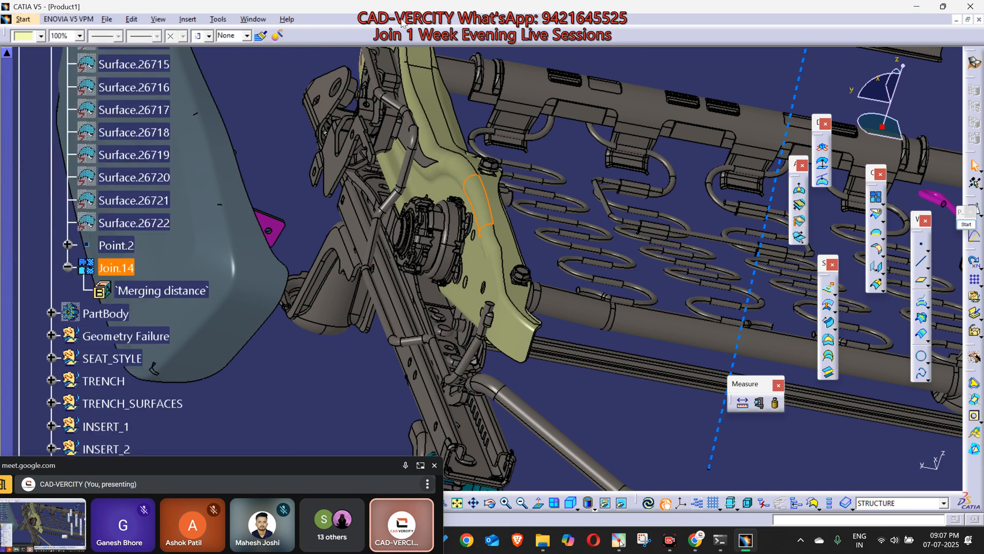
{"action": "right_click", "coordinate": [119, 267]}
{"action": "left_click", "coordinate": [174, 510]}
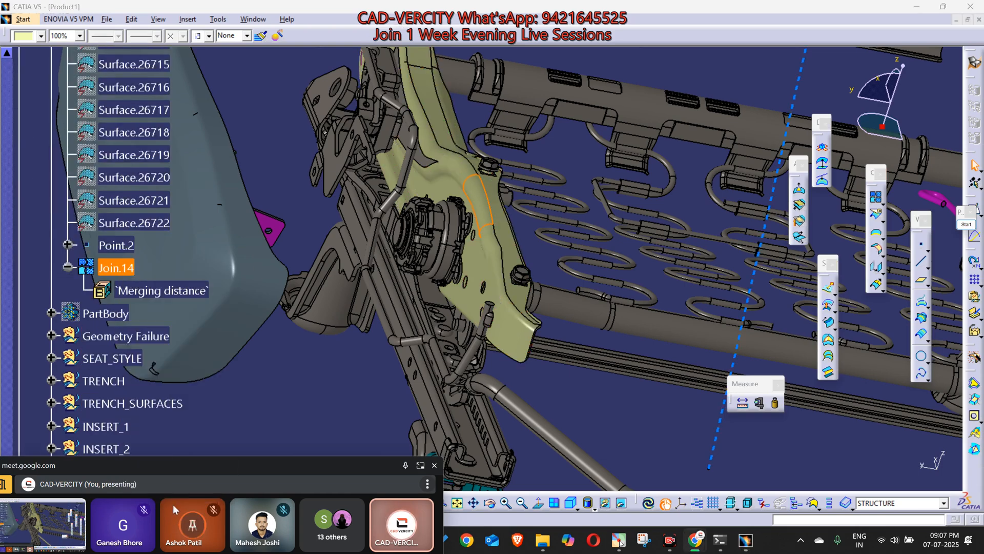
{"action": "right_click", "coordinate": [111, 267]}
{"action": "mouse_move", "coordinate": [154, 493]}
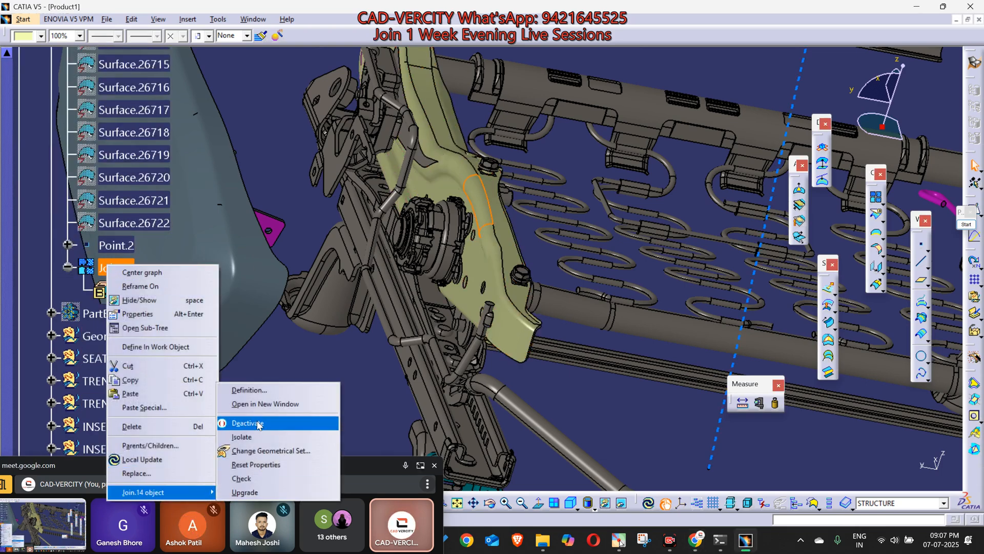
{"action": "left_click", "coordinate": [250, 437]}
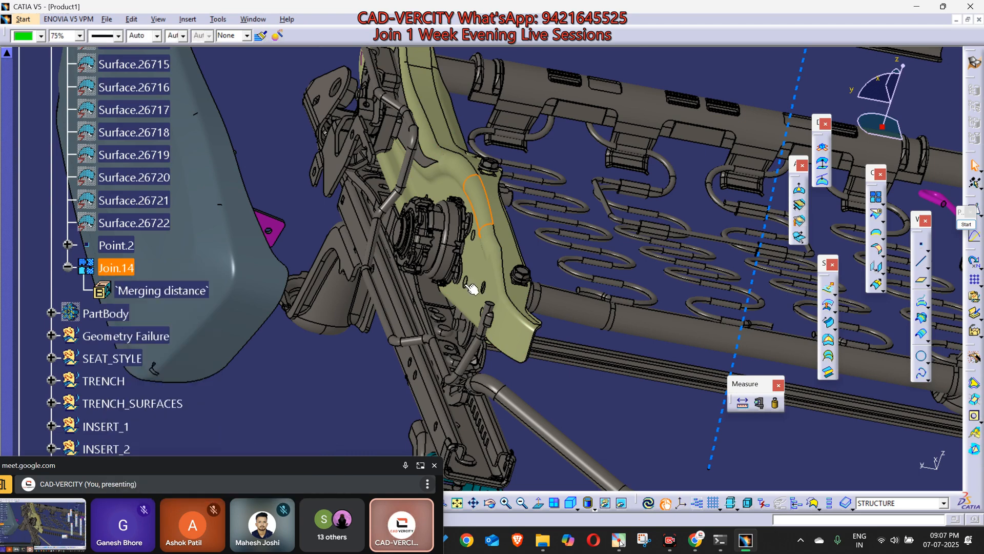
Step: Return to the beginning of the specification tree and collapse the FRONT_SEAT branch
{"action": "middle_click_drag", "start_coordinate": [466, 284], "coordinate": [505, 294]}
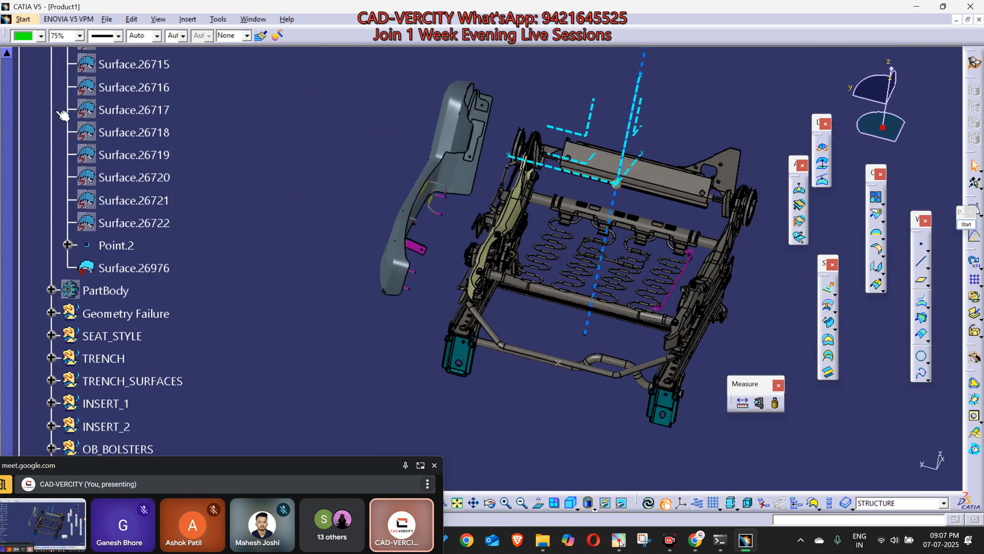
{"action": "left_click", "coordinate": [12, 79]}
{"action": "scroll", "coordinate": [72, 145], "scroll_direction": "up", "scroll_amount": 10}
{"action": "left_click", "coordinate": [12, 76]}
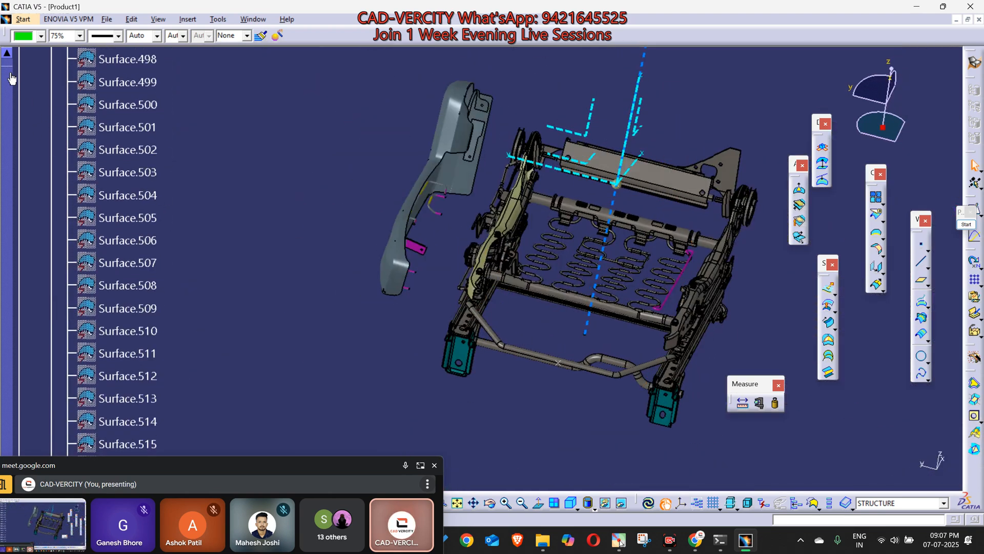
{"action": "left_click", "coordinate": [8, 74]}
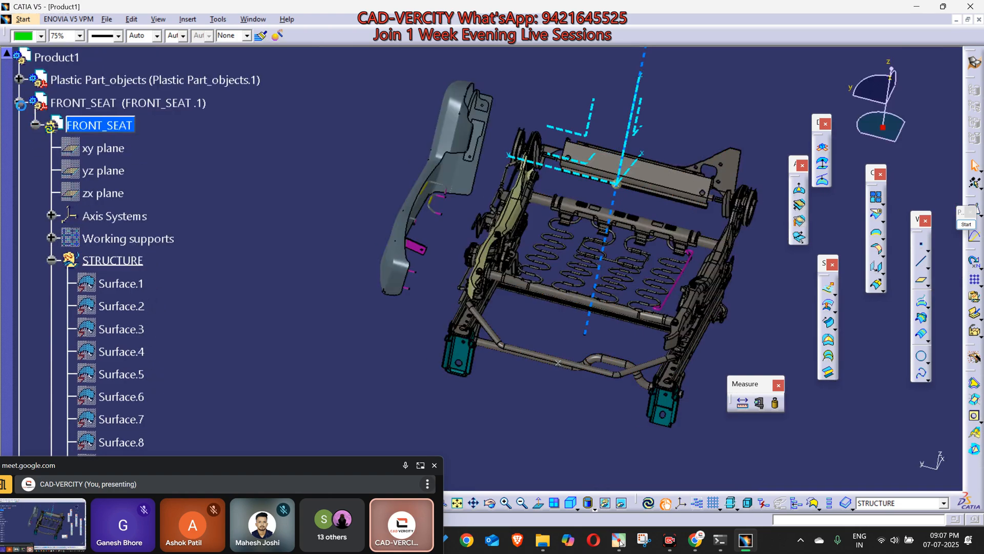
{"action": "left_click", "coordinate": [18, 102]}
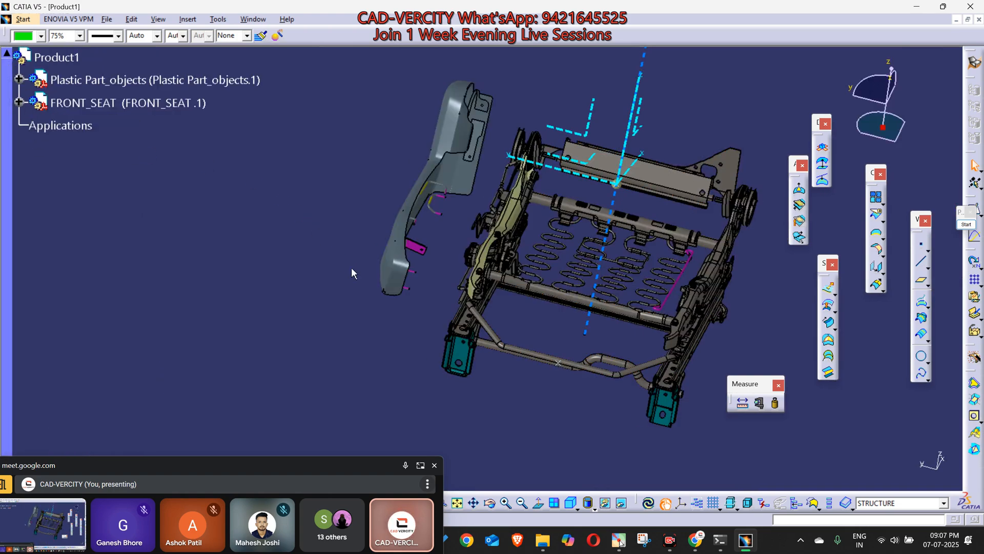
Step: Examine the plastic part's magenta mounting faces in relation to the isolated side member from several angles
{"action": "left_click", "coordinate": [128, 102]}
{"action": "middle_click_drag", "start_coordinate": [482, 216], "coordinate": [433, 207]}
{"action": "middle_click_drag", "start_coordinate": [365, 316], "coordinate": [418, 210]}
{"action": "middle_click_drag", "start_coordinate": [382, 237], "coordinate": [427, 267]}
{"action": "middle_click_drag", "start_coordinate": [381, 303], "coordinate": [295, 201]}
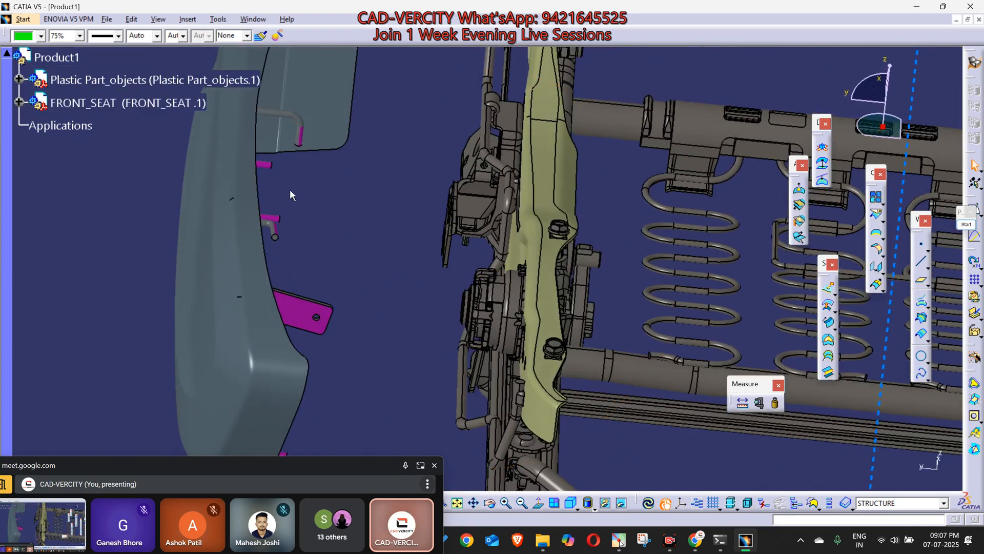
{"action": "middle_click_drag", "start_coordinate": [410, 283], "coordinate": [482, 207]}
{"action": "left_click", "coordinate": [443, 194]}
{"action": "left_click", "coordinate": [263, 38]}
{"action": "left_click", "coordinate": [517, 149]}
{"action": "mouse_move", "coordinate": [485, 201]}
{"action": "middle_mouse_down"}
{"action": "mouse_move", "coordinate": [483, 301]}
{"action": "mouse_move", "coordinate": [382, 334]}
{"action": "mouse_move", "coordinate": [496, 235]}
{"action": "middle_mouse_up"}
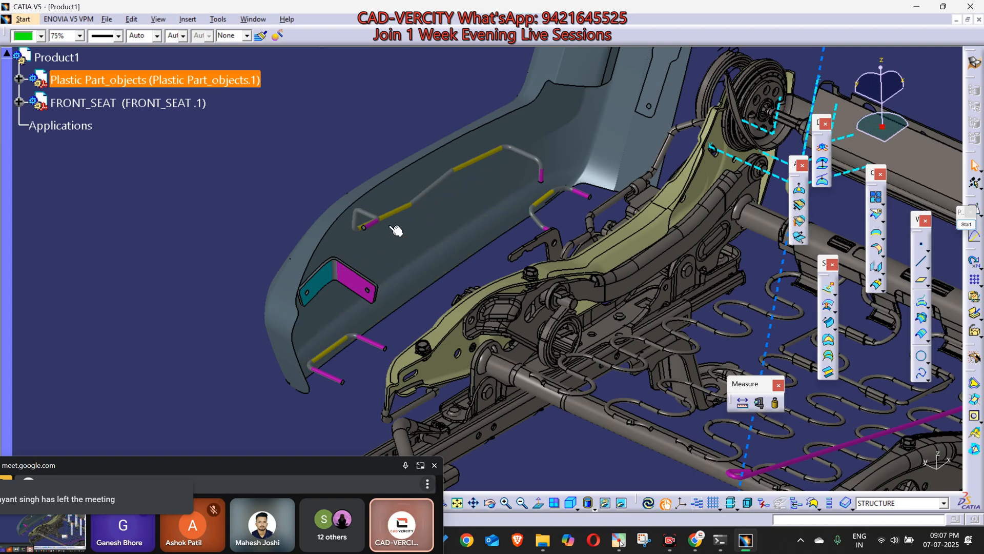
{"action": "middle_click_drag", "start_coordinate": [515, 310], "coordinate": [595, 331]}
{"action": "middle_click_drag", "start_coordinate": [464, 333], "coordinate": [323, 302]}
{"action": "middle_click_drag", "start_coordinate": [473, 358], "coordinate": [456, 275]}
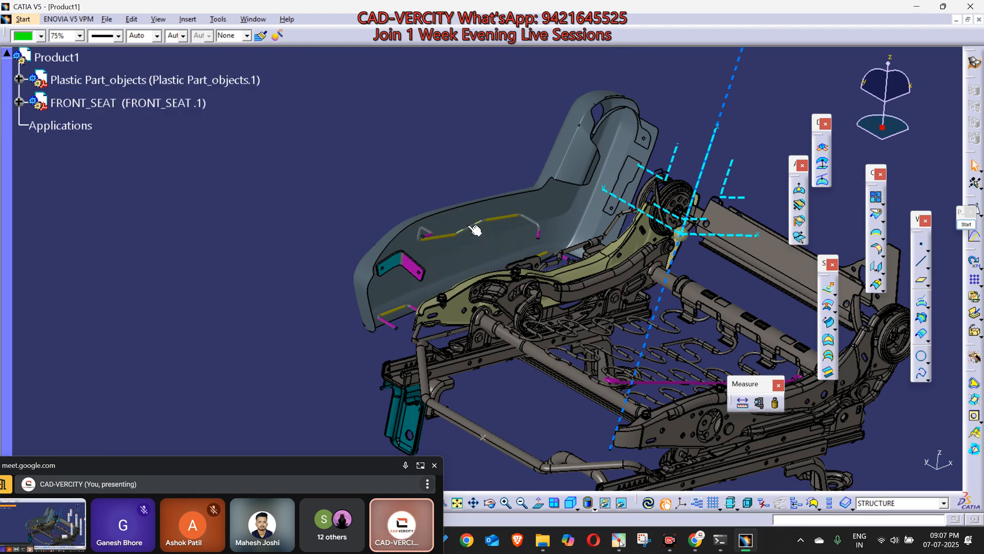
{"action": "middle_click_drag", "start_coordinate": [350, 350], "coordinate": [469, 331]}
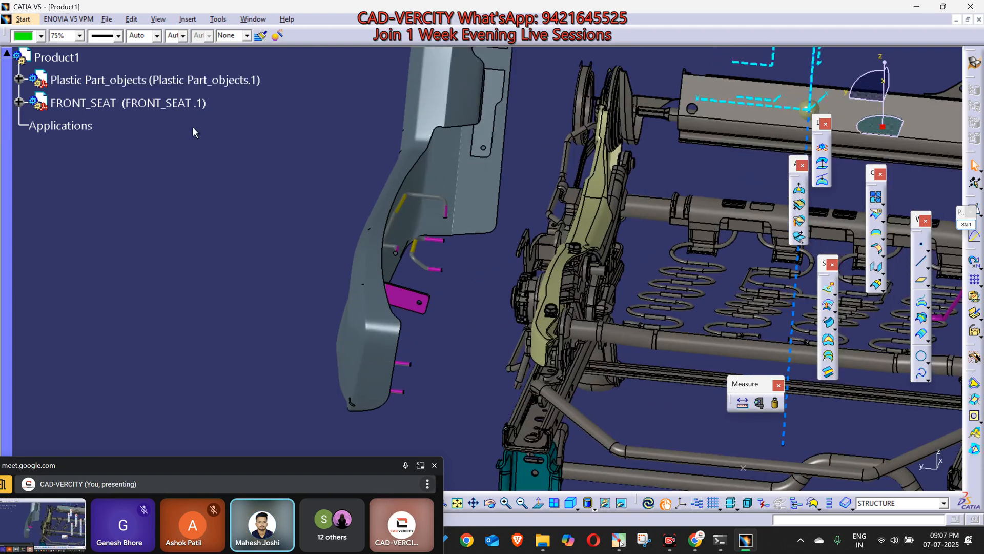
Step: Paste a copy of the plastic part into Product1, hide the original instance and activate the assembly
{"action": "right_click", "coordinate": [95, 80]}
{"action": "right_click", "coordinate": [76, 60]}
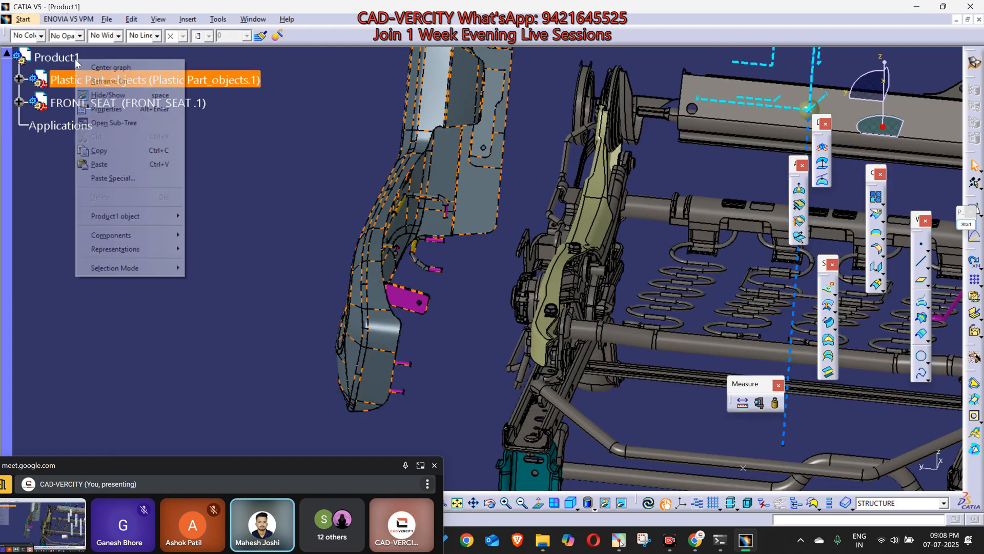
{"action": "key", "text": "p"}
{"action": "left_click", "coordinate": [82, 79]}
{"action": "double_click", "coordinate": [54, 55]}
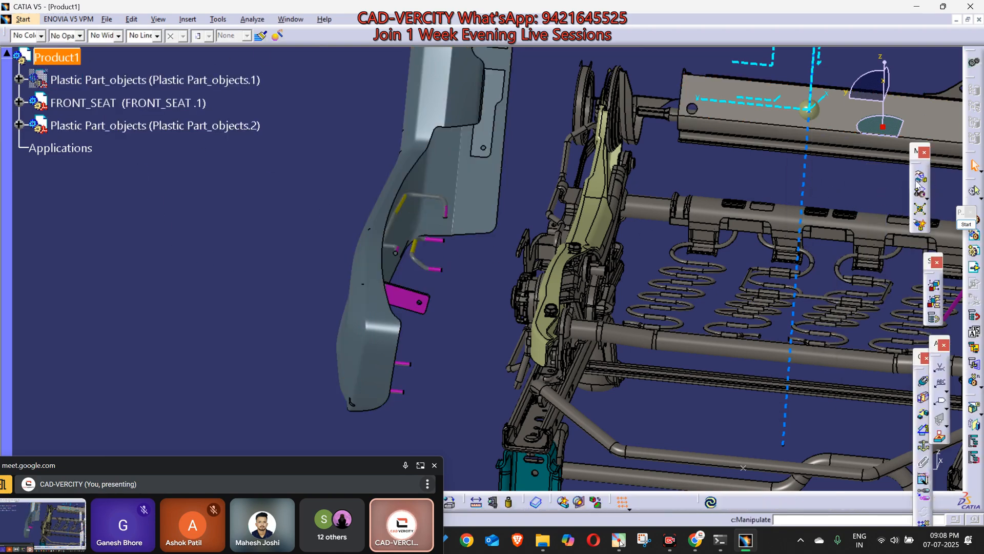
Step: Move the copied plastic part along the Y axis up against the seat frame's side member using Manipulation
{"action": "left_click", "coordinate": [372, 245]}
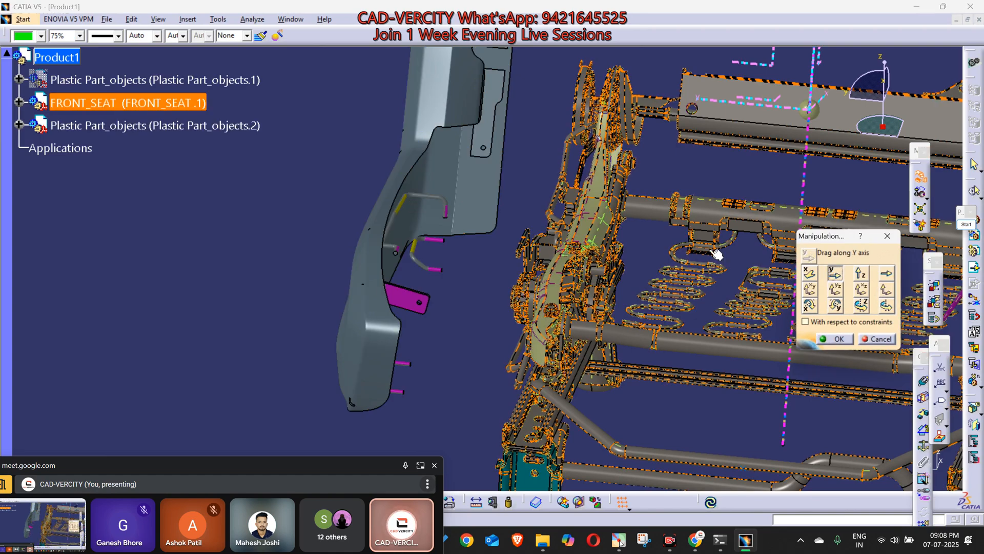
{"action": "left_click_drag", "start_coordinate": [392, 204], "coordinate": [507, 251]}
{"action": "middle_click_drag", "start_coordinate": [579, 348], "coordinate": [557, 317]}
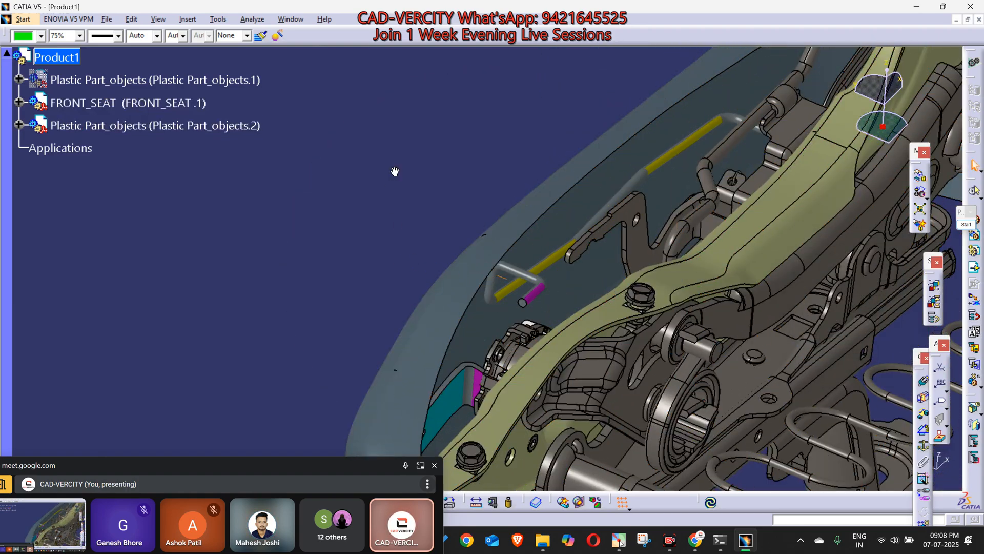
Step: Copy the MANIFOLD_SOLID_BREP wire and bracket bodies from the moved plastic part, Plastic Part_objects.2
{"action": "middle_click_drag", "start_coordinate": [392, 173], "coordinate": [528, 194]}
{"action": "left_click", "coordinate": [528, 194]}
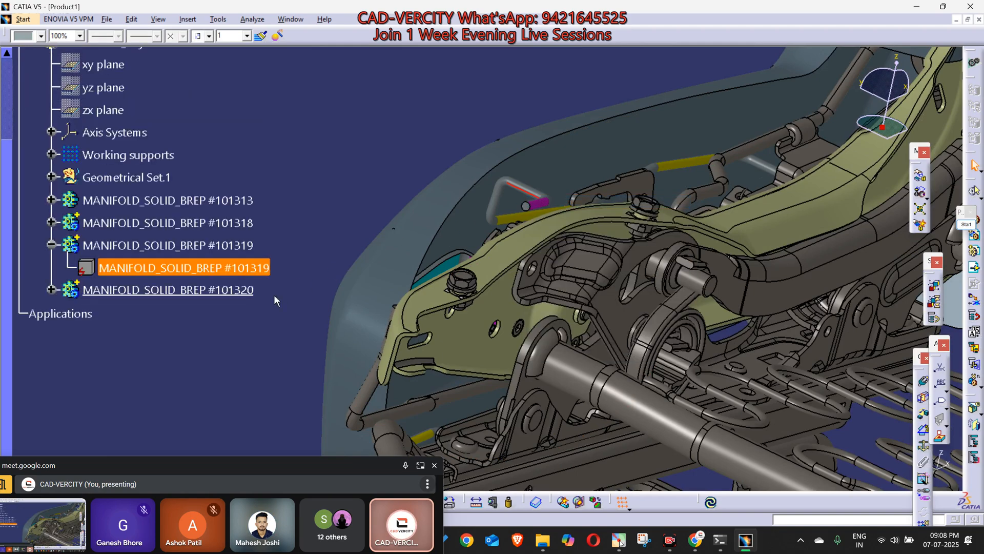
{"action": "left_click", "coordinate": [191, 246]}
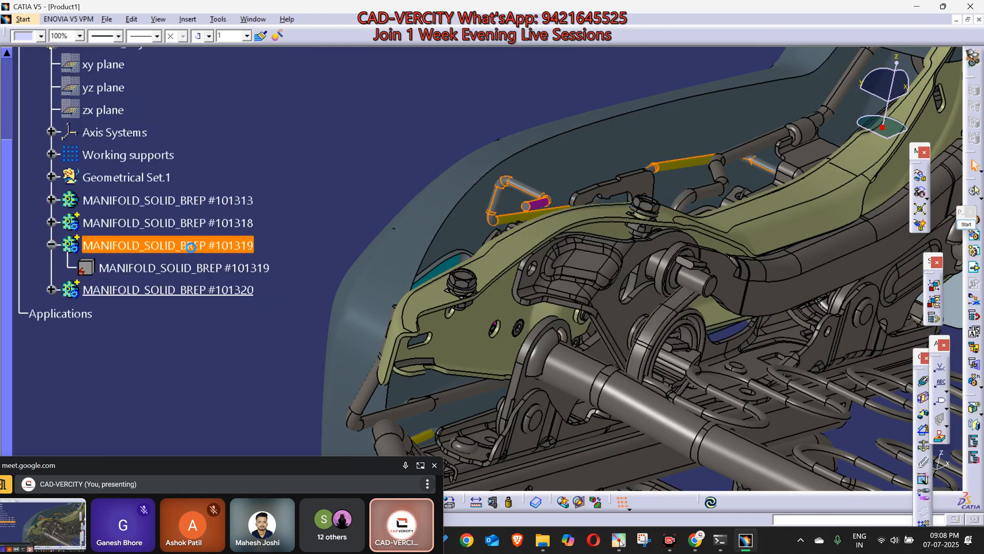
{"action": "middle_click_drag", "start_coordinate": [553, 300], "coordinate": [533, 328]}
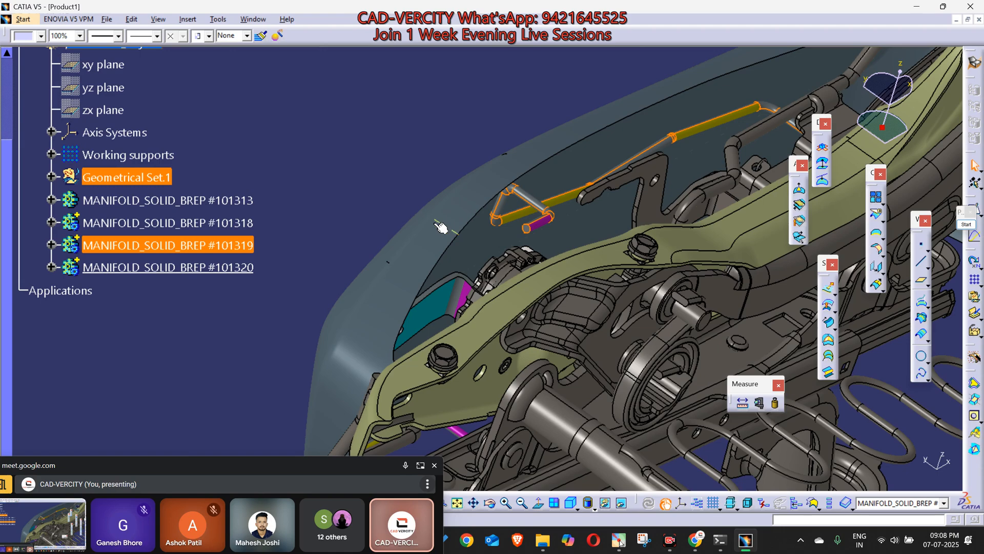
{"action": "left_click", "coordinate": [153, 200]}
{"action": "left_click", "coordinate": [128, 267], "text": "shift"}
{"action": "right_click", "coordinate": [128, 269]}
{"action": "left_click", "coordinate": [152, 387]}
Step: Collapse the moved plastic part's tree branch and hide the Plastic Part_objects.2 instance
{"action": "scroll", "coordinate": [139, 318], "scroll_direction": "up", "scroll_amount": 4}
{"action": "left_click", "coordinate": [20, 241]}
{"action": "left_click", "coordinate": [98, 242]}
{"action": "left_click", "coordinate": [605, 503]}
Step: Activate the FRONT_SEAT part and paste the copied wire and bracket bodies into it As Result
{"action": "double_click", "coordinate": [119, 219]}
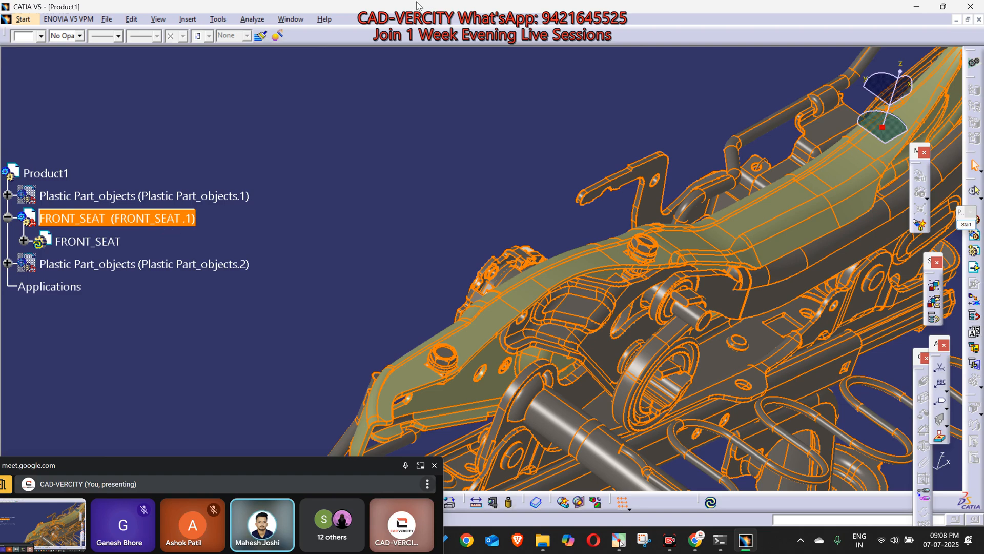
{"action": "right_click", "coordinate": [90, 242]}
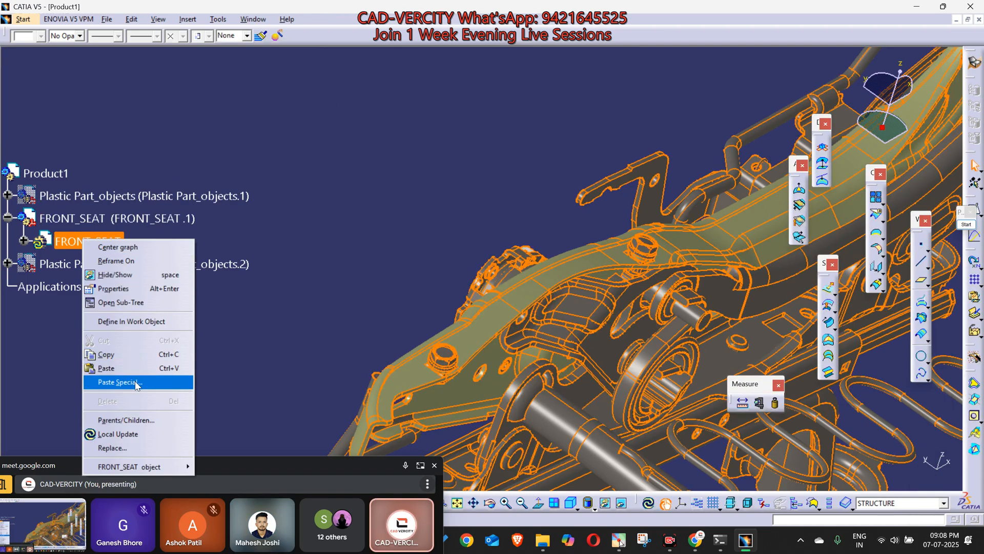
{"action": "left_click", "coordinate": [105, 382]}
{"action": "left_click", "coordinate": [306, 262]}
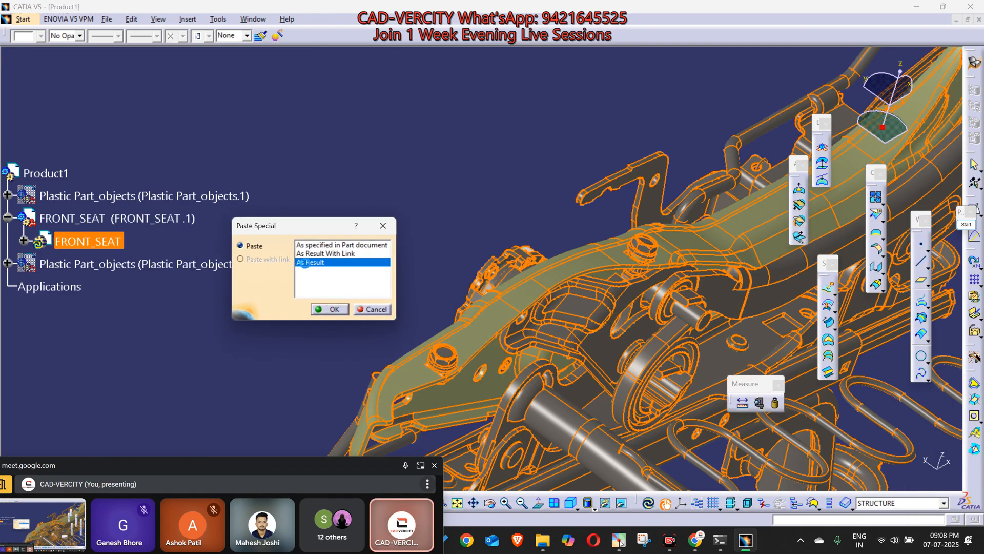
{"action": "left_click", "coordinate": [338, 311]}
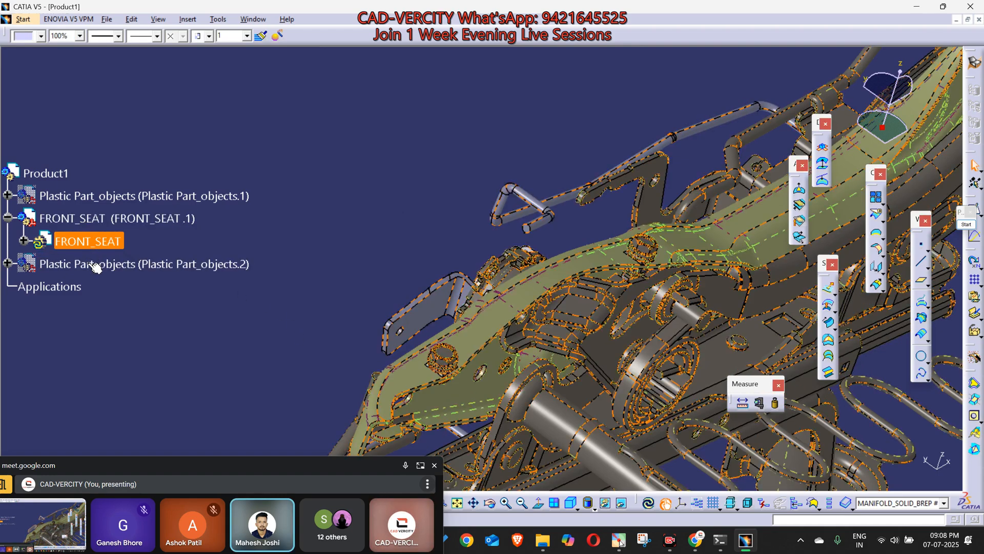
Step: Show the original plastic part instance, Plastic Part_objects.1, beside the seat frame and activate Product1
{"action": "left_click", "coordinate": [109, 199]}
{"action": "key", "text": "space"}
{"action": "middle_click_drag", "start_coordinate": [422, 239], "coordinate": [343, 259]}
{"action": "scroll", "coordinate": [343, 259], "scroll_direction": "up", "scroll_amount": 1}
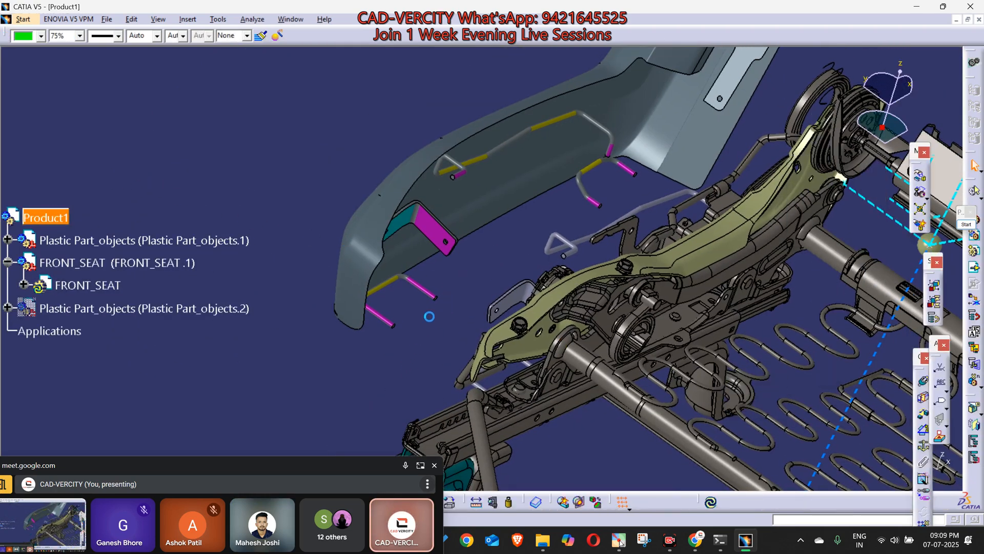
Step: Hide the bodies MANIFOLD_SOLID_BREP #101313 through #101320 in the original plastic part and collapse its tree branch
{"action": "right_click", "coordinate": [428, 289]}
{"action": "left_click", "coordinate": [441, 302]}
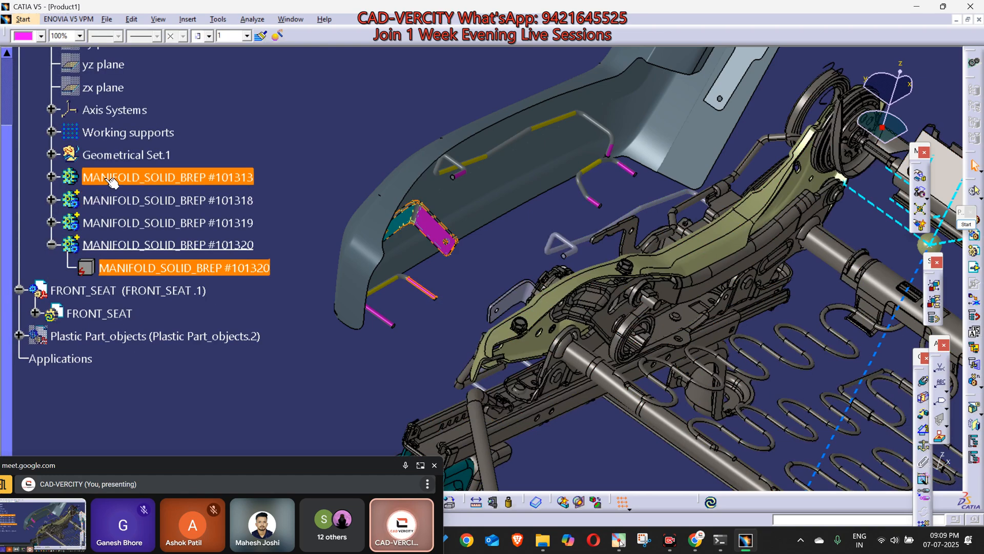
{"action": "left_click", "coordinate": [112, 180]}
{"action": "left_click", "coordinate": [107, 241], "text": "shift"}
{"action": "key", "text": "space"}
{"action": "scroll", "coordinate": [154, 337], "scroll_direction": "up", "scroll_amount": 3}
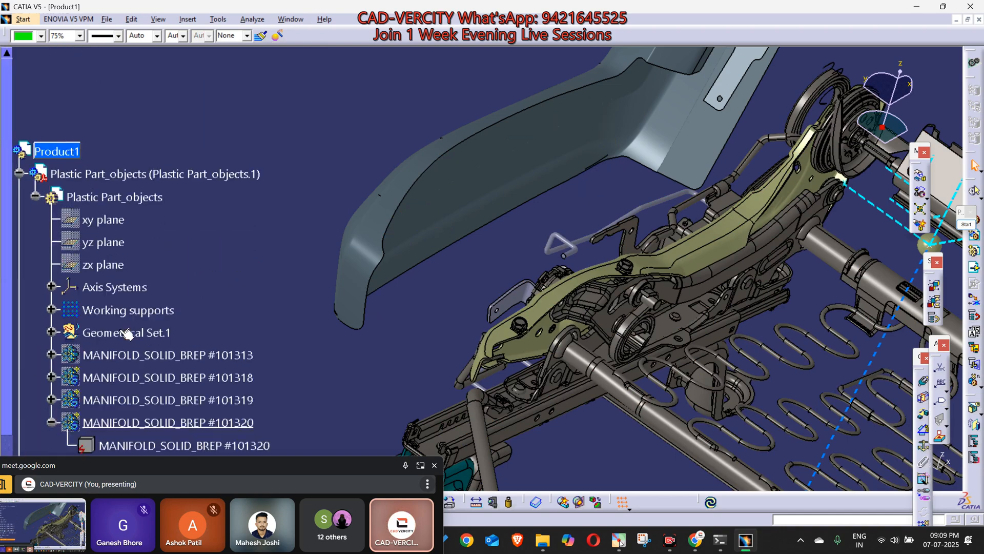
{"action": "scroll", "coordinate": [408, 374], "scroll_direction": "up", "scroll_amount": 1}
Step: Examine the pasted wires and bracket on the seat frame in relation to the plastic cover from several angles
{"action": "middle_click_drag", "start_coordinate": [407, 375], "coordinate": [549, 291]}
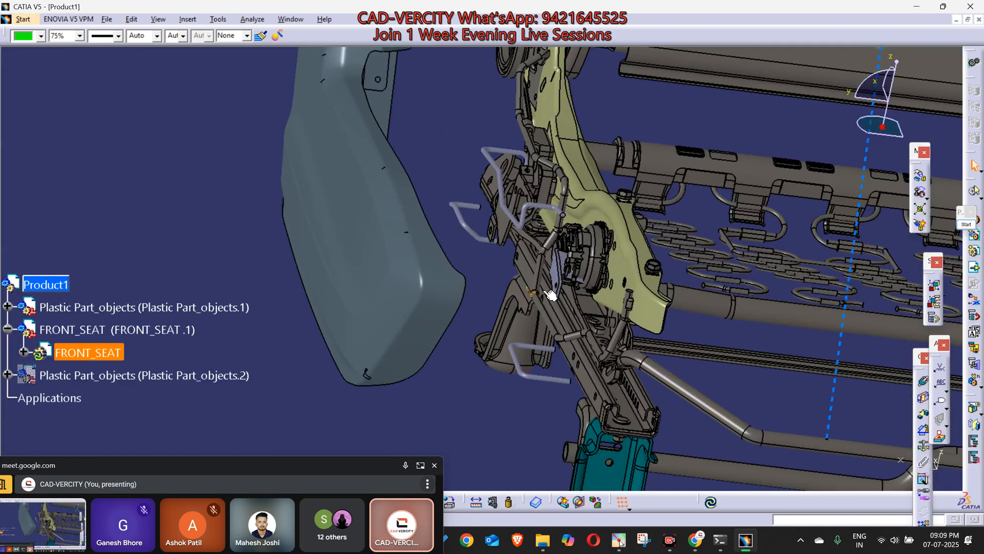
{"action": "middle_click_drag", "start_coordinate": [492, 239], "coordinate": [614, 175]}
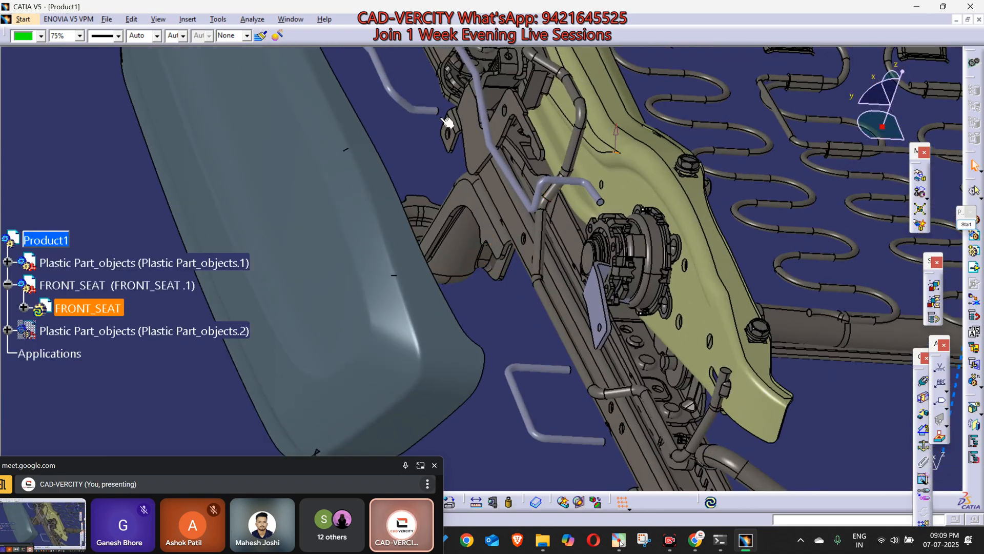
{"action": "middle_click", "coordinate": [504, 128]}
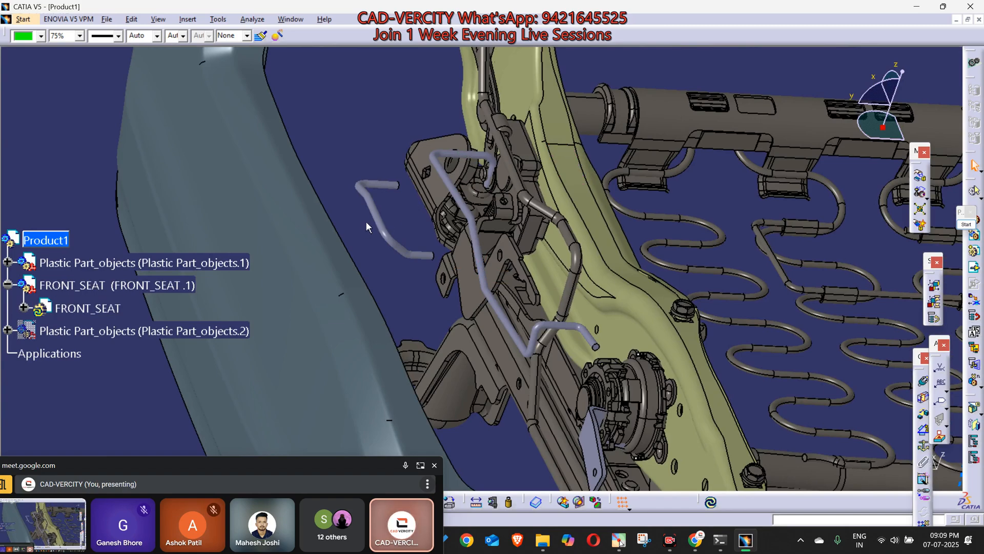
{"action": "middle_click", "coordinate": [561, 446]}
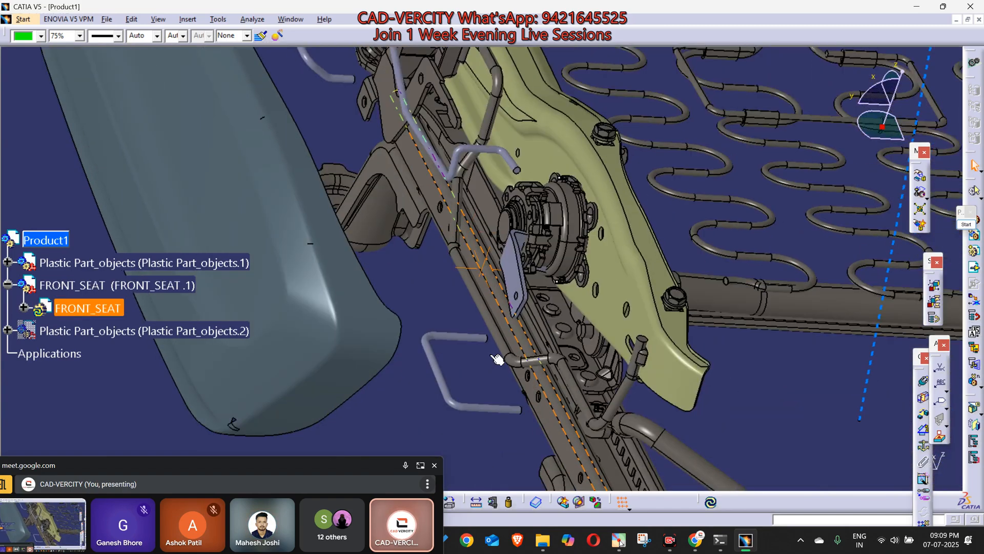
{"action": "middle_click_drag", "start_coordinate": [540, 383], "coordinate": [460, 376]}
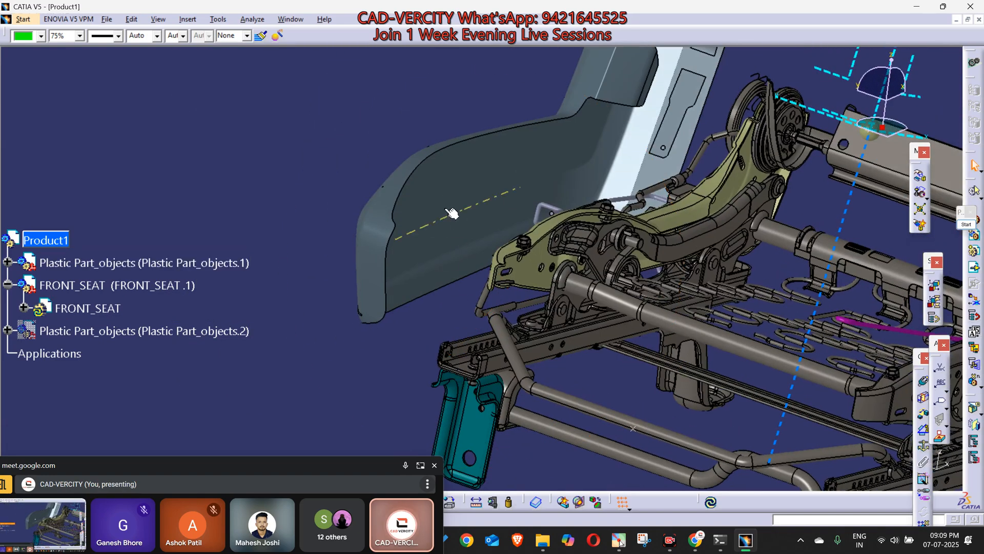
{"action": "middle_click_drag", "start_coordinate": [566, 173], "coordinate": [506, 226]}
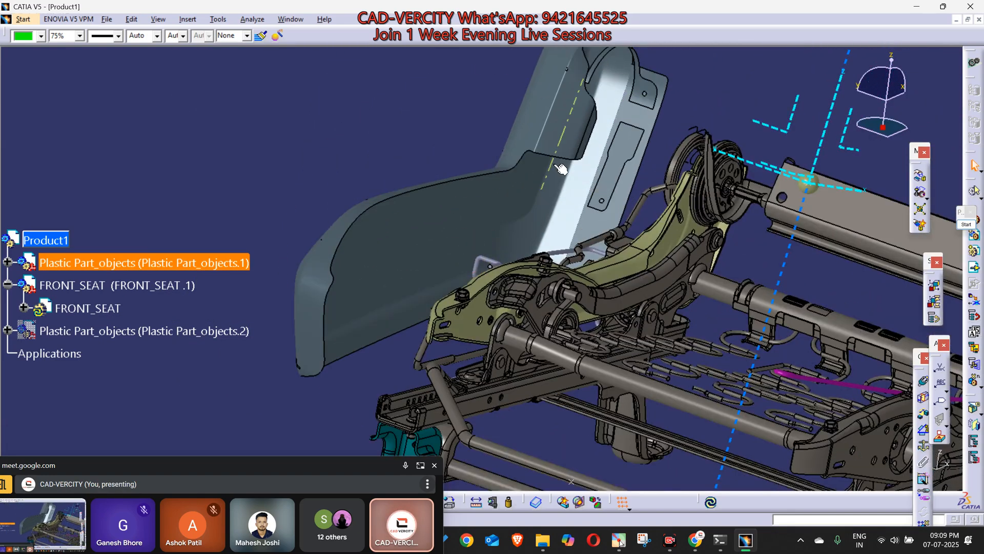
{"action": "middle_click_drag", "start_coordinate": [354, 336], "coordinate": [523, 310]}
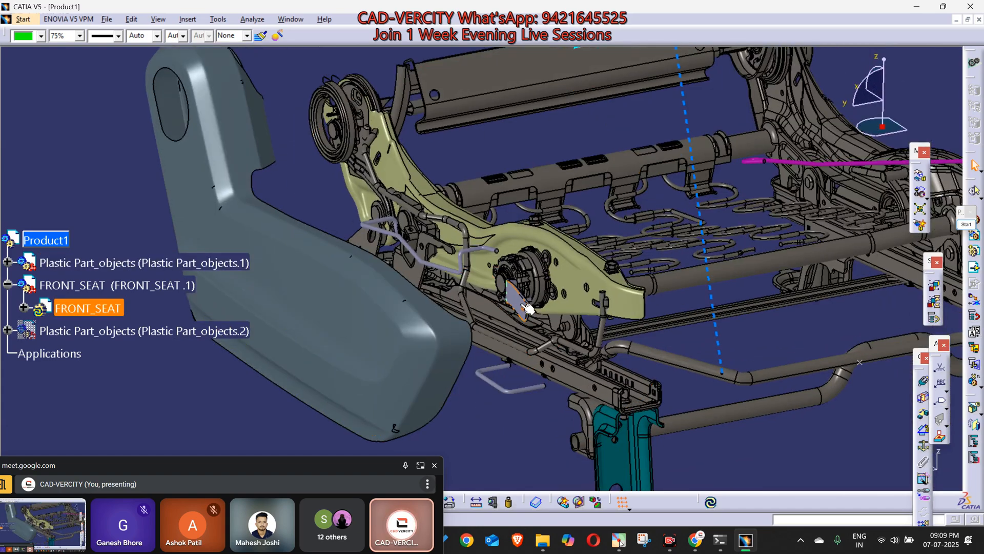
{"action": "middle_click_drag", "start_coordinate": [557, 265], "coordinate": [334, 141]}
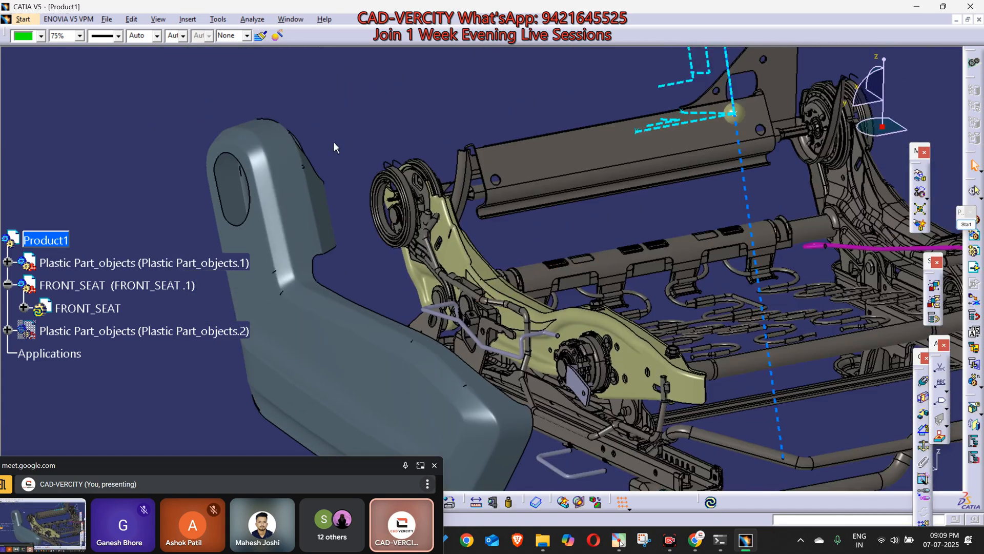
{"action": "middle_click_drag", "start_coordinate": [278, 223], "coordinate": [548, 218]}
{"action": "left_click", "coordinate": [544, 251]}
{"action": "left_click", "coordinate": [451, 373]}
{"action": "middle_click_drag", "start_coordinate": [520, 410], "coordinate": [531, 390]}
{"action": "middle_click_drag", "start_coordinate": [461, 281], "coordinate": [502, 389]}
Step: Open the FRONT_SEAT part in a new window, view the frame with its pasted supports, and return to Product1
{"action": "left_click", "coordinate": [182, 286]}
{"action": "right_click", "coordinate": [182, 286]}
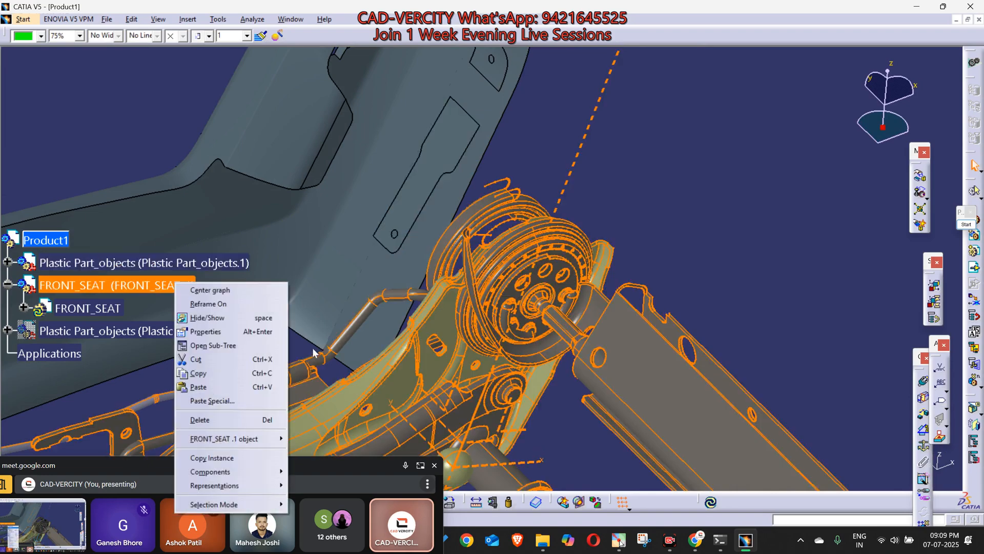
{"action": "mouse_move", "coordinate": [246, 439]}
{"action": "left_click", "coordinate": [343, 452]}
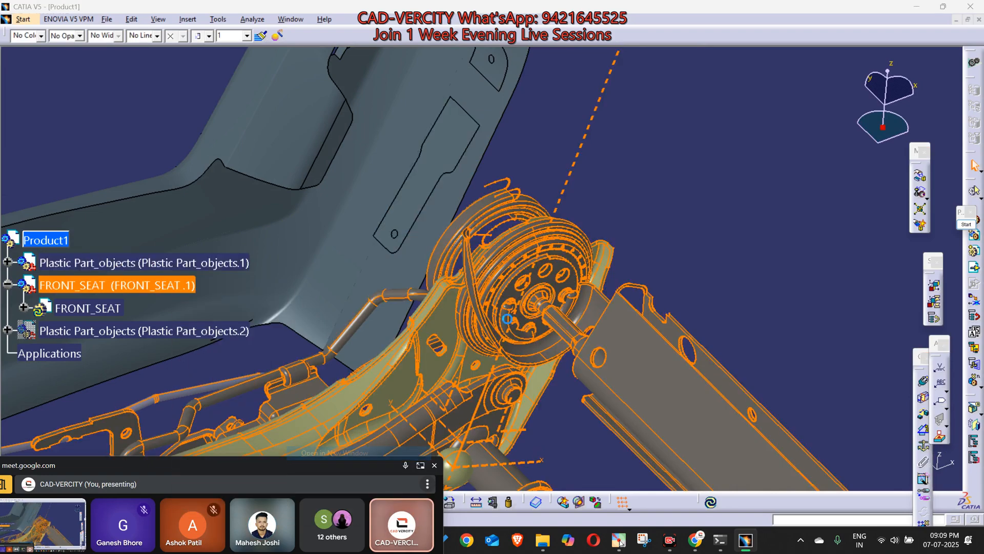
{"action": "left_click", "coordinate": [578, 302]}
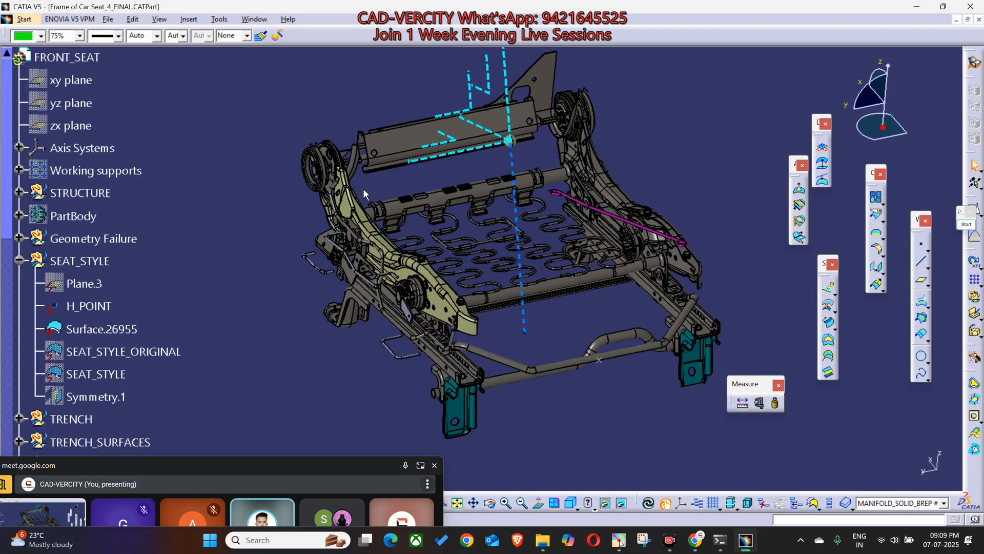
{"action": "left_click", "coordinate": [403, 177]}
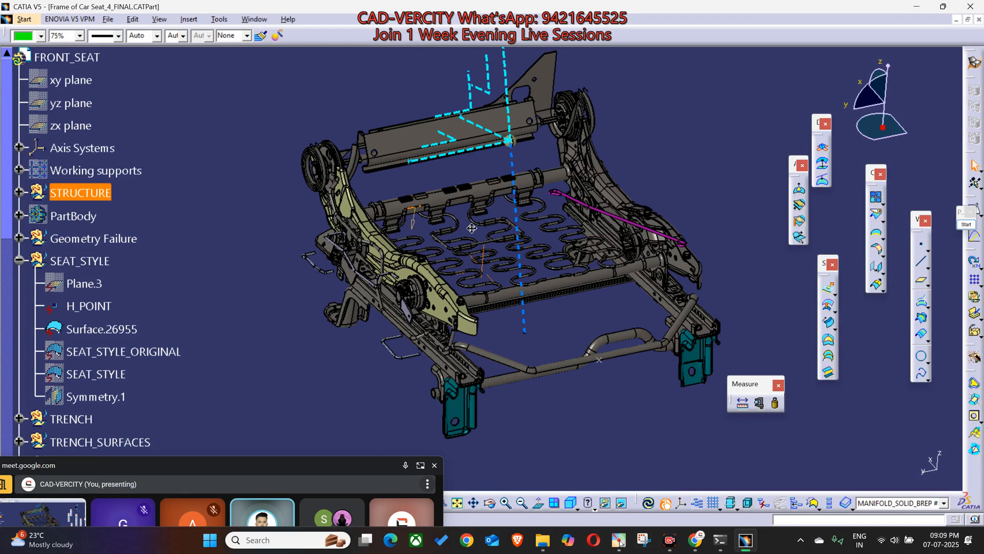
{"action": "middle_click_drag", "start_coordinate": [463, 222], "coordinate": [423, 61]}
{"action": "left_click", "coordinate": [341, 185]}
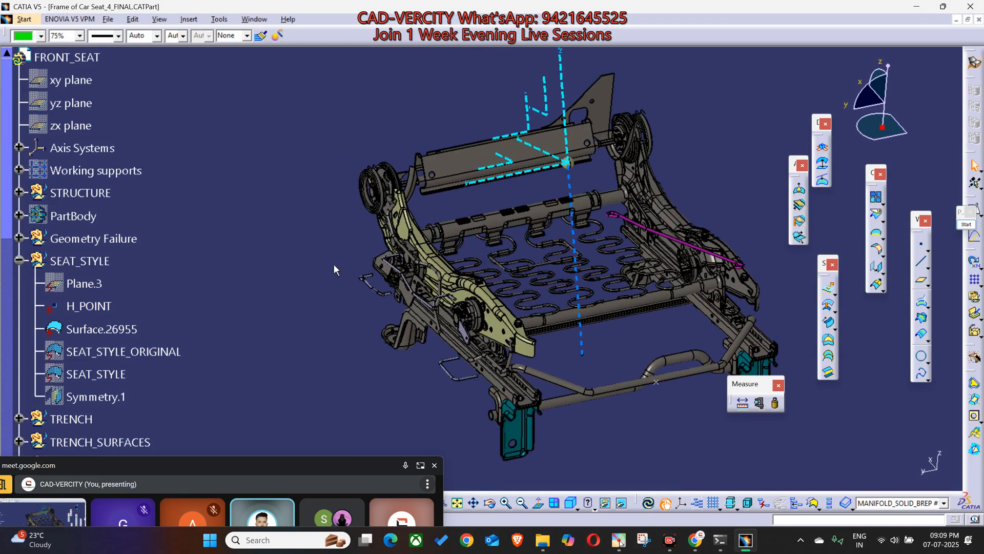
{"action": "key", "text": "ctrl+Tab"}
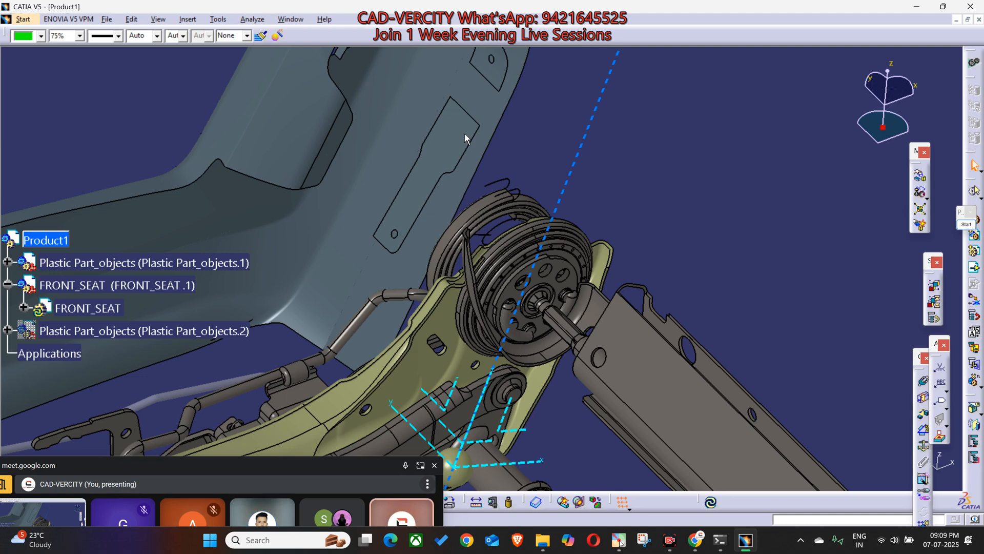
Step: Color the plastic part's surfaces OPEN_SHELL #267 and OPEN_SHELL #268 green
{"action": "middle_click_drag", "start_coordinate": [464, 133], "coordinate": [462, 210]}
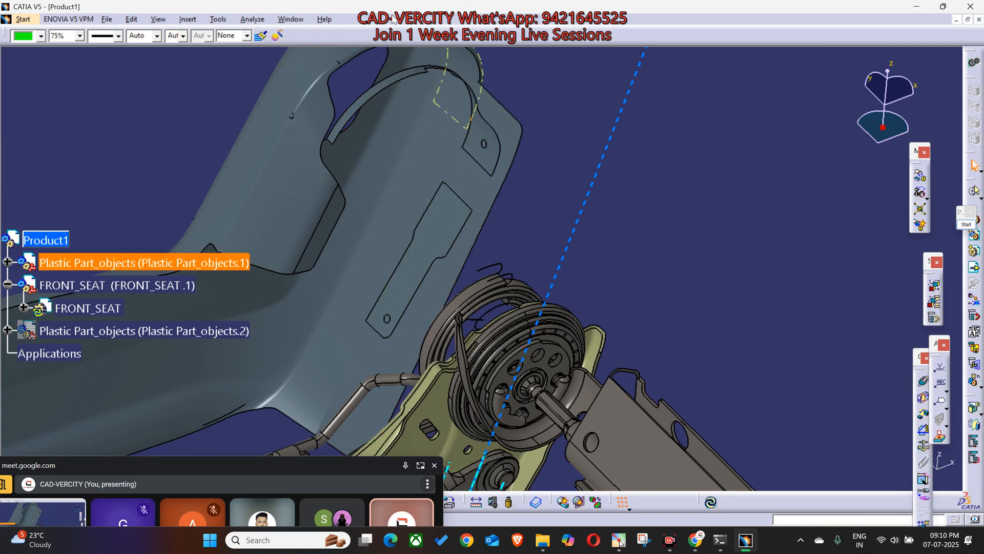
{"action": "middle_click_drag", "start_coordinate": [410, 309], "coordinate": [607, 138]}
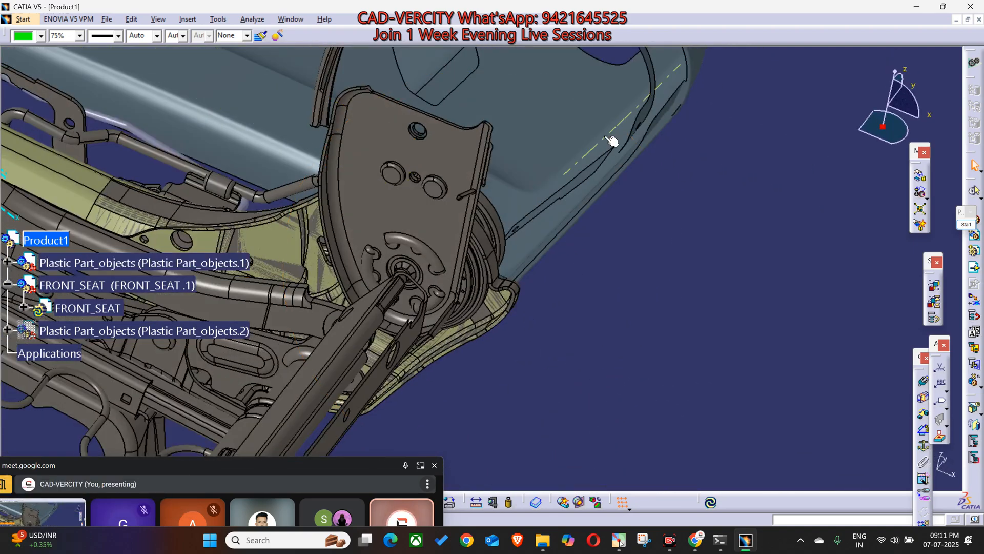
{"action": "right_click", "coordinate": [648, 109]}
{"action": "left_click", "coordinate": [679, 116]}
{"action": "middle_click_drag", "start_coordinate": [536, 255], "coordinate": [613, 209]}
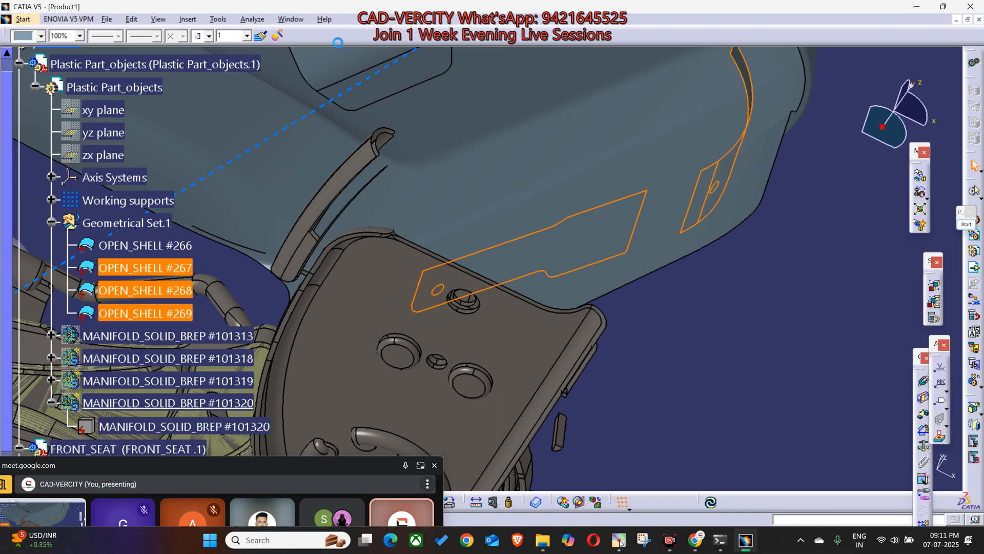
{"action": "left_click", "coordinate": [40, 36]}
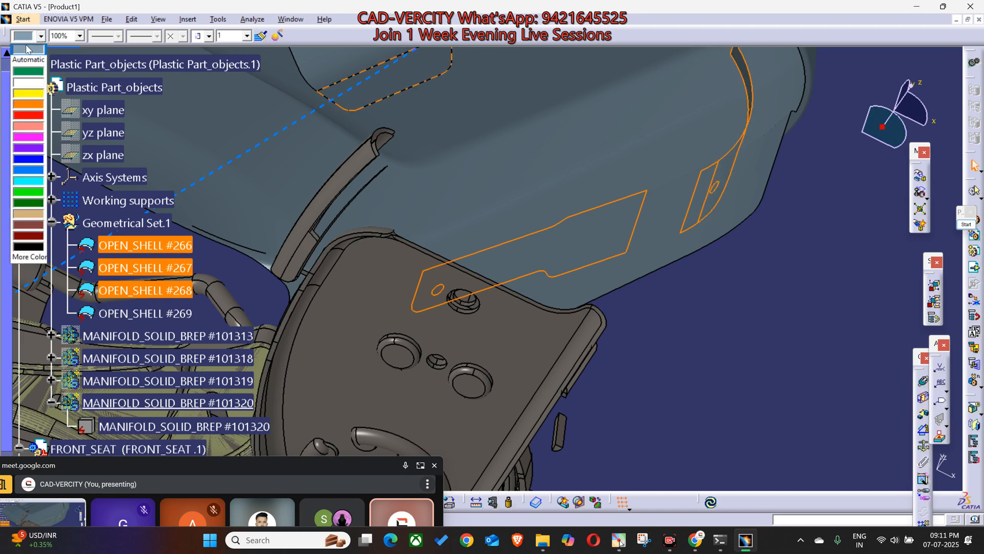
{"action": "left_click", "coordinate": [40, 196]}
Step: Color the rear edge faces of the side member and the adjoining recliner bracket green to mark the mating area
{"action": "middle_click_drag", "start_coordinate": [512, 253], "coordinate": [592, 389], "text": "ctrl"}
{"action": "left_click", "coordinate": [592, 387]}
{"action": "middle_click_drag", "start_coordinate": [378, 272], "coordinate": [373, 312]}
{"action": "middle_click_drag", "start_coordinate": [400, 345], "coordinate": [403, 294]}
{"action": "middle_click_drag", "start_coordinate": [340, 317], "coordinate": [416, 351]}
{"action": "left_click", "coordinate": [404, 388]}
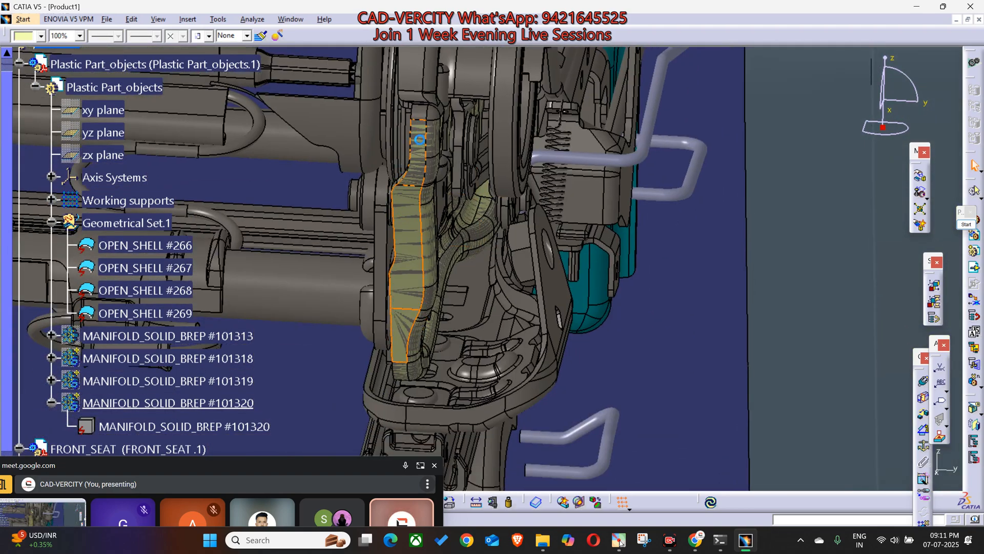
{"action": "middle_click_drag", "start_coordinate": [401, 98], "coordinate": [431, 130]}
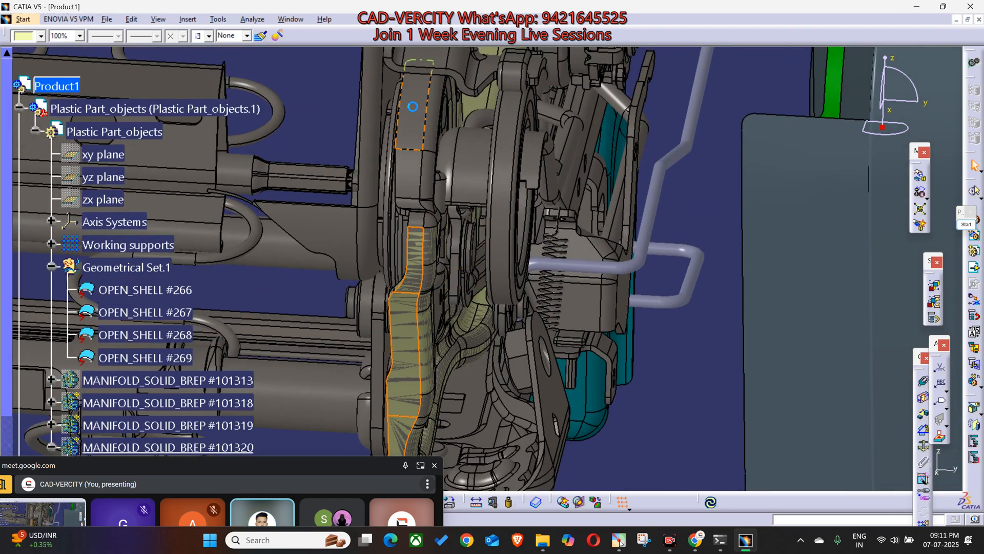
{"action": "middle_click_drag", "start_coordinate": [405, 182], "coordinate": [428, 168]}
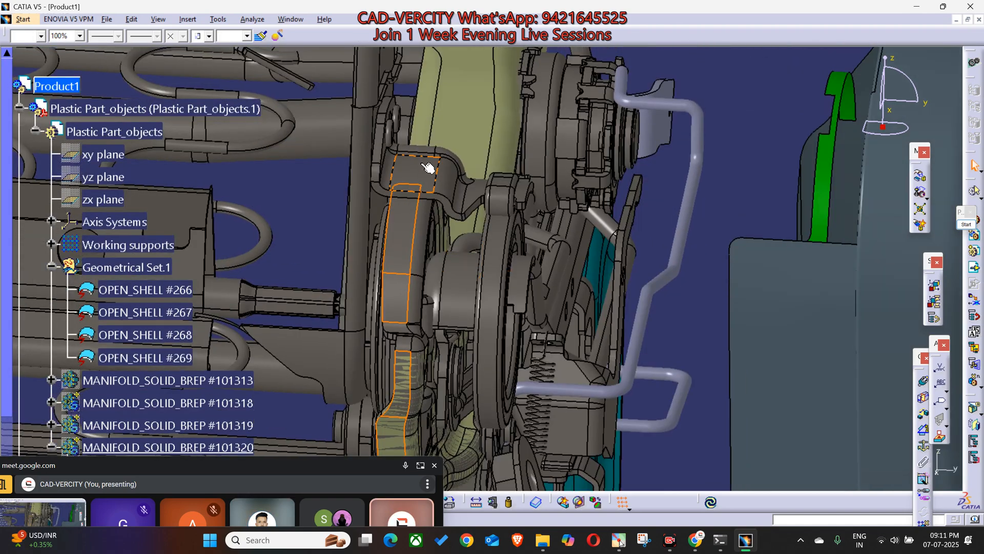
{"action": "left_click", "coordinate": [41, 36]}
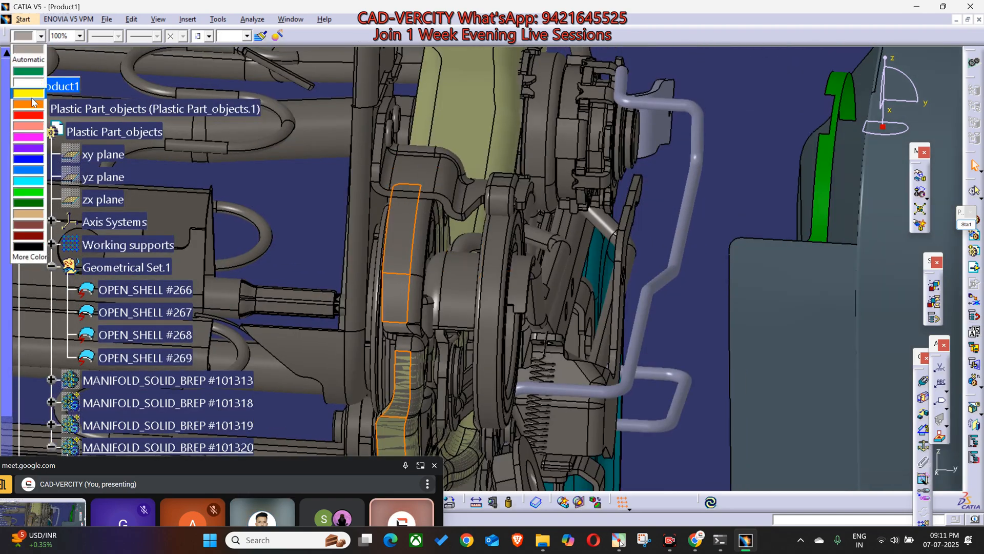
{"action": "left_click", "coordinate": [32, 192]}
Step: Hide the green surfaces OPEN_SHELL #267 and OPEN_SHELL #268 of the plastic part
{"action": "middle_click_drag", "start_coordinate": [380, 272], "coordinate": [549, 380]}
{"action": "left_click", "coordinate": [548, 381]}
{"action": "middle_click_drag", "start_coordinate": [347, 374], "coordinate": [595, 280]}
{"action": "left_click", "coordinate": [594, 155]}
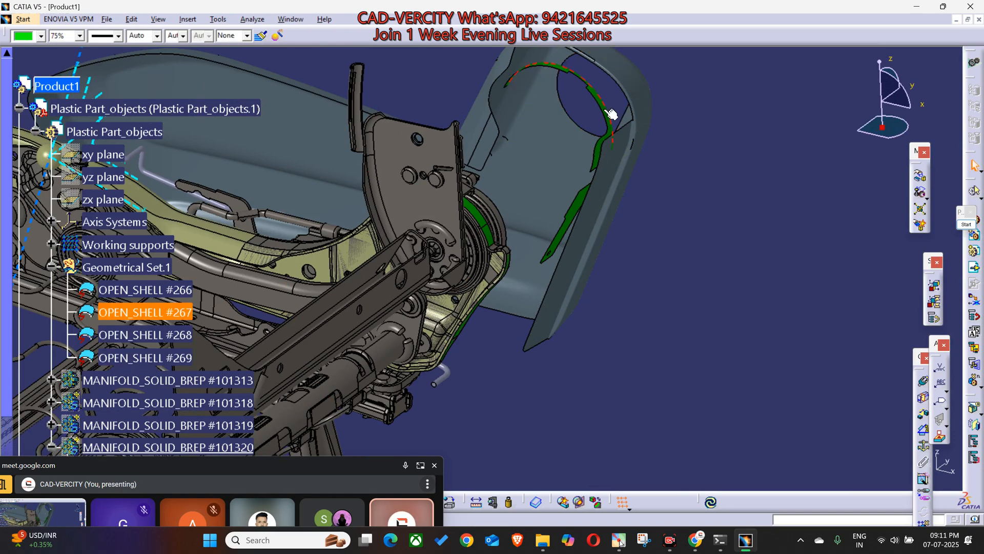
{"action": "key", "text": "space"}
{"action": "left_click", "coordinate": [575, 204]}
{"action": "key", "text": "space"}
{"action": "middle_click_drag", "start_coordinate": [589, 245], "coordinate": [492, 318]}
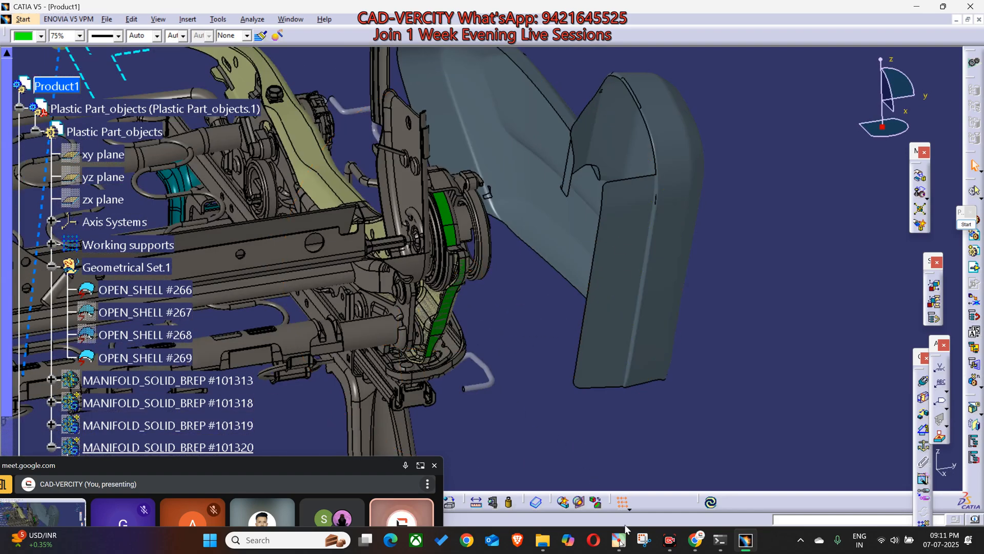
Step: Switch to the WhatsApp Business window in Chrome with the CAD-VERCITY ADVANCED chat's test requirement images
{"action": "left_click", "coordinate": [695, 540]}
{"action": "left_click", "coordinate": [570, 479]}
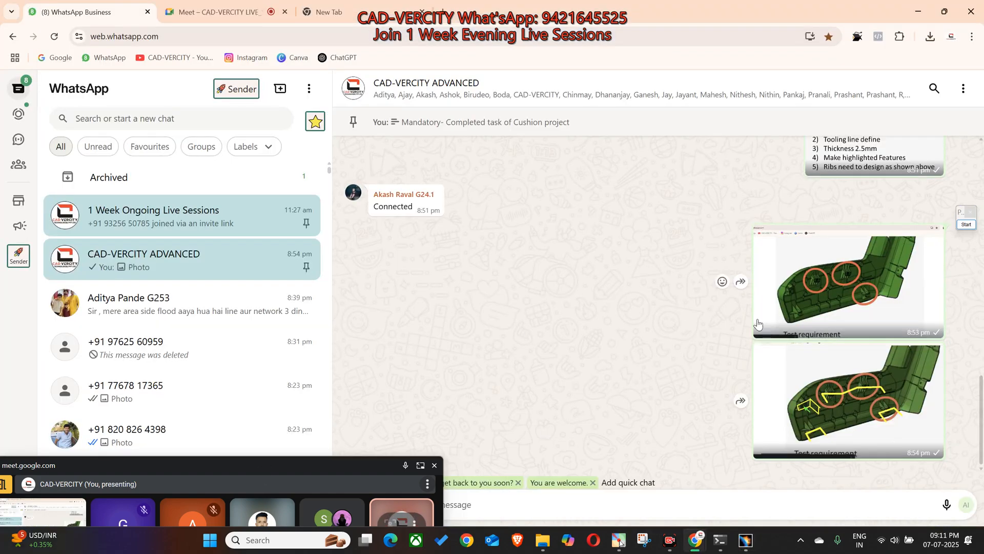
Step: Examine the test requirement image with the yellow mounting markings in the CAD-VERCITY ADVANCED chat, and return to the chat
{"action": "left_click", "coordinate": [881, 393]}
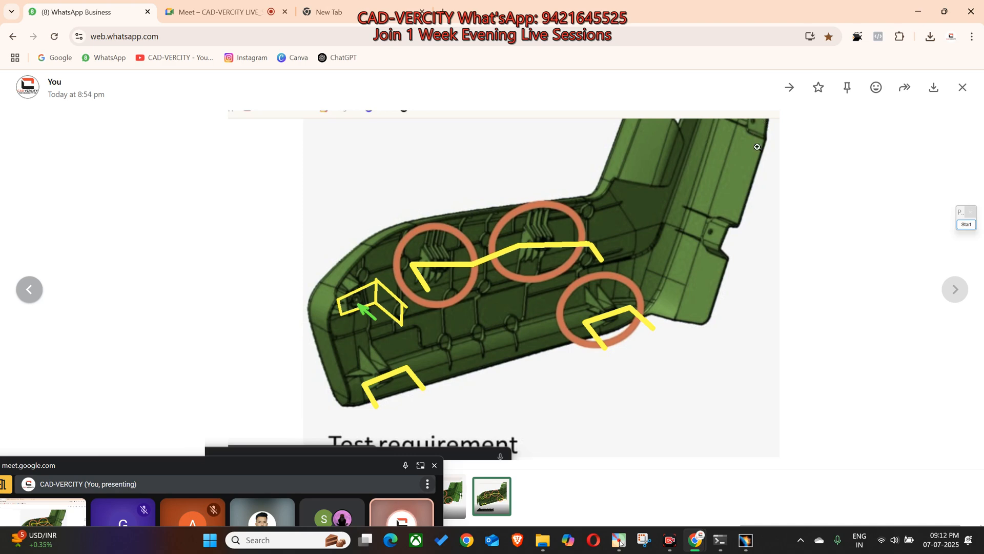
{"action": "key", "text": "Escape"}
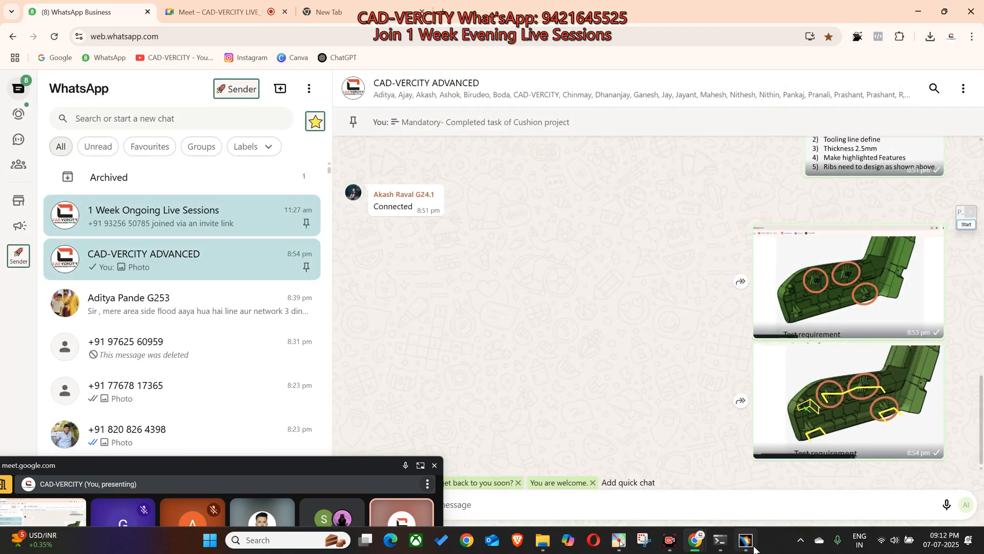
Step: Switch to CATIA and highlight the plastic part's rear surface OPEN_SHELL #269 beside the green mating faces of the frame
{"action": "left_click", "coordinate": [753, 547]}
{"action": "middle_click_drag", "start_coordinate": [448, 272], "coordinate": [621, 255]}
{"action": "left_click", "coordinate": [590, 251]}
{"action": "middle_click_drag", "start_coordinate": [556, 326], "coordinate": [639, 173]}
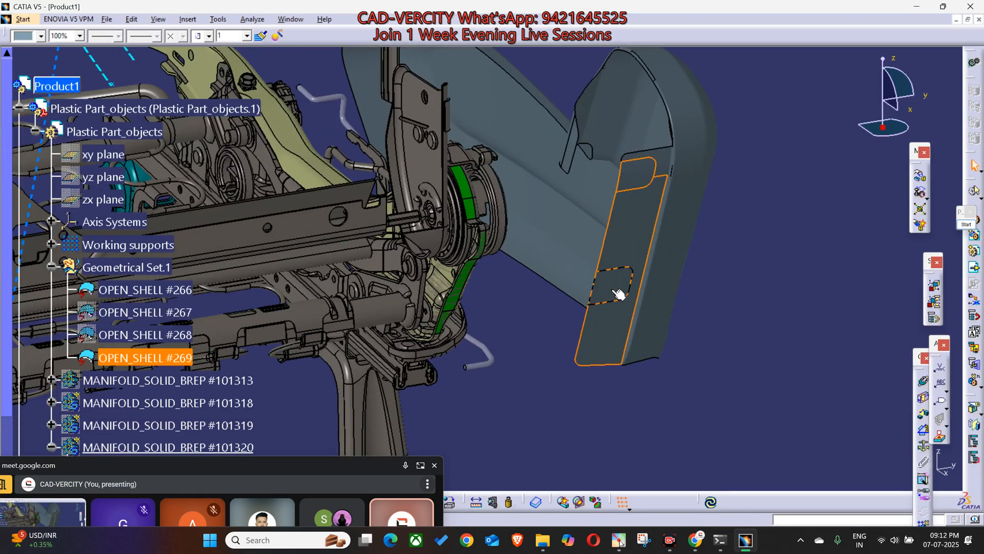
{"action": "middle_click_drag", "start_coordinate": [700, 288], "coordinate": [613, 202]}
Step: Annotate two rounded outlines on OPEN_SHELL #269 with yellow arrows and two green mating-face spots with red crosses and arrows, and clear the annotations
{"action": "left_click", "coordinate": [962, 213]}
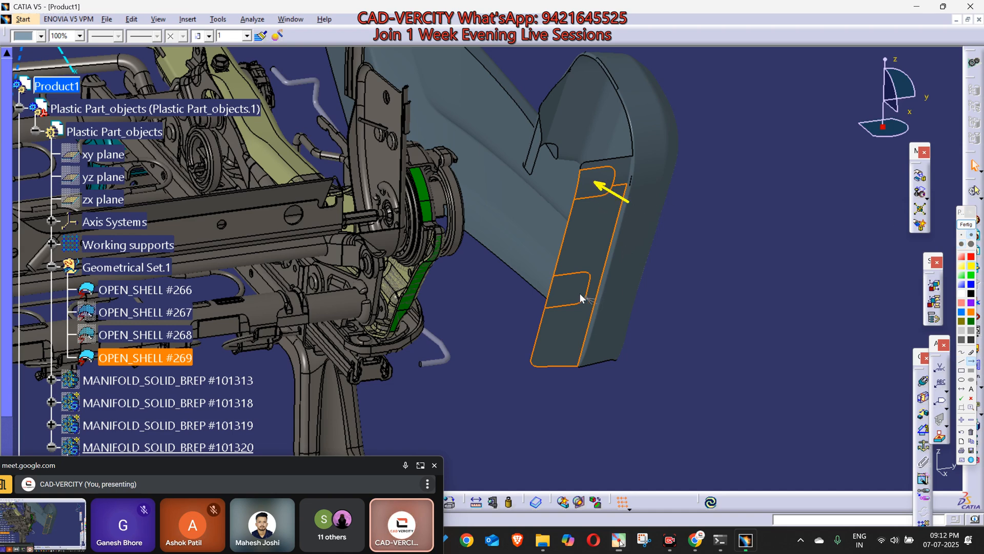
{"action": "left_click_drag", "start_coordinate": [402, 312], "coordinate": [428, 342]}
{"action": "left_click_drag", "start_coordinate": [432, 247], "coordinate": [446, 262]}
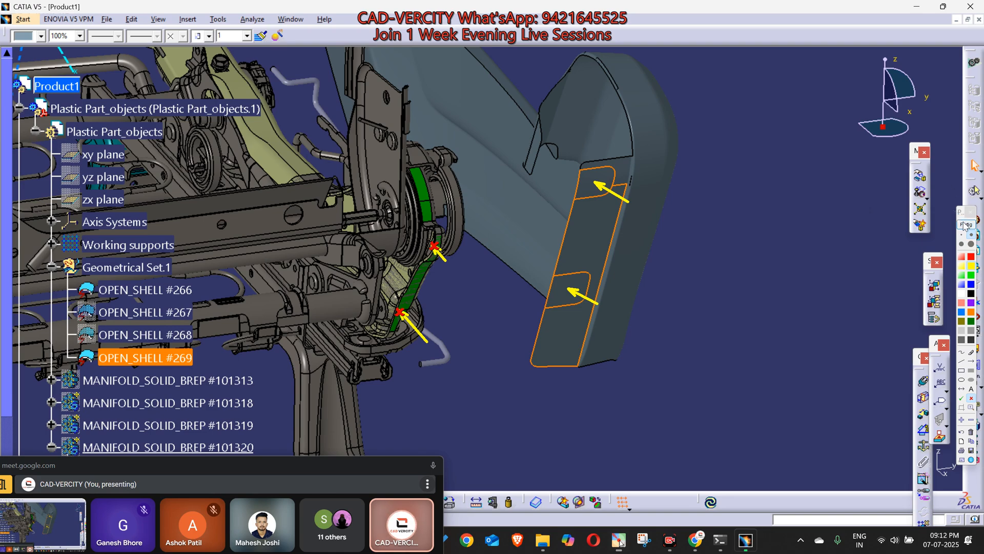
{"action": "left_click", "coordinate": [966, 225]}
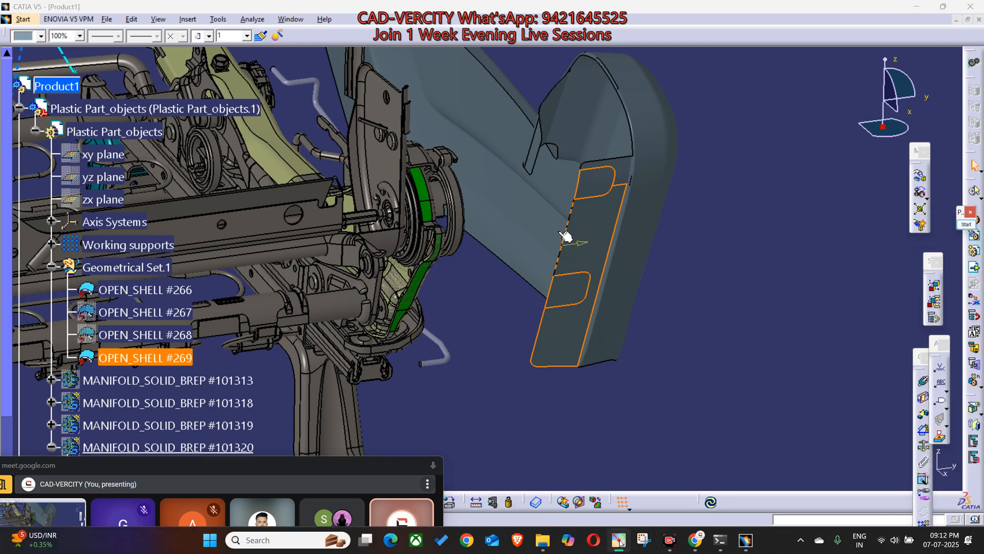
{"action": "middle_click_drag", "start_coordinate": [412, 326], "coordinate": [706, 466]}
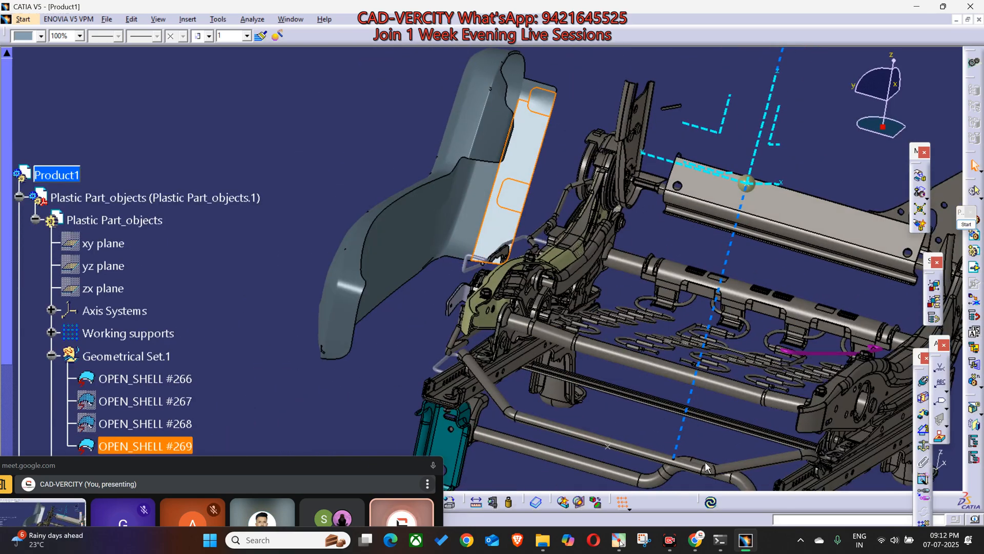
Step: Switch to the WhatsApp window in Chrome and open the test requirement image with the three orange-circled features
{"action": "left_click", "coordinate": [696, 536]}
{"action": "left_click", "coordinate": [606, 483]}
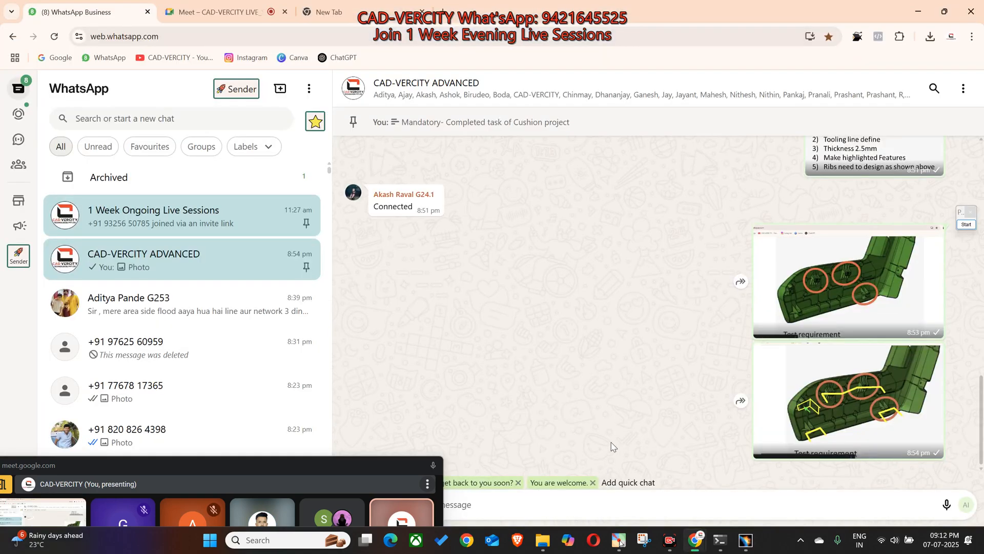
{"action": "left_click", "coordinate": [826, 290]}
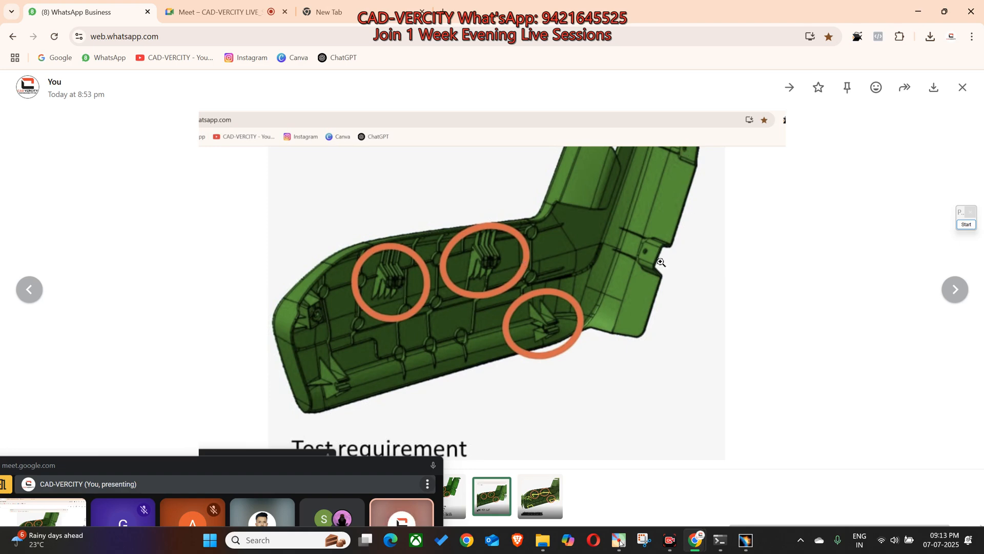
Step: Switch to CATIA and clear the selection of the plastic part's rear surface OPEN_SHELL #269
{"action": "mouse_move", "coordinate": [748, 538]}
{"action": "left_click", "coordinate": [748, 507]}
{"action": "middle_click_drag", "start_coordinate": [412, 361], "coordinate": [411, 353]}
{"action": "left_click", "coordinate": [411, 353]}
Step: Switch to the Google Meet window and look through the participants in the People list
{"action": "left_click", "coordinate": [422, 465]}
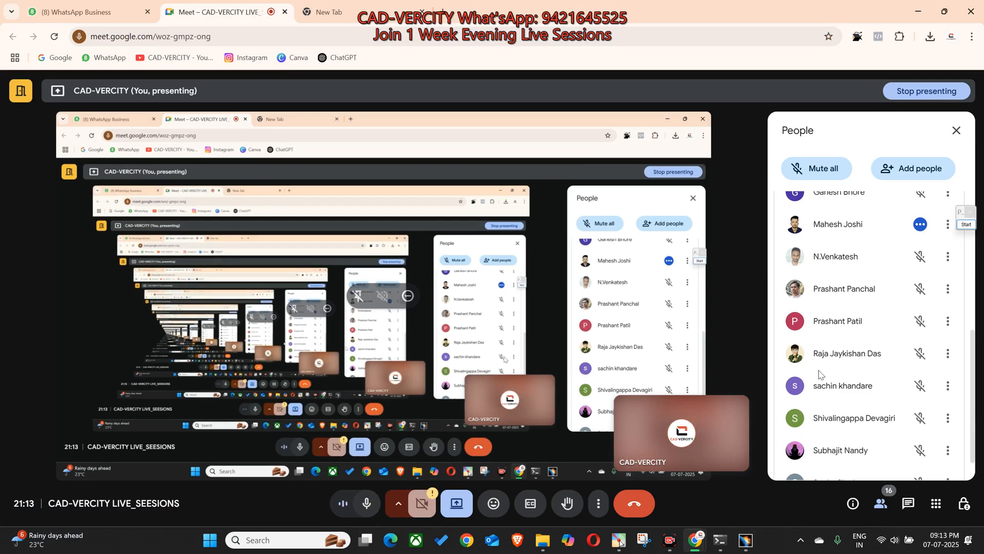
{"action": "scroll", "coordinate": [861, 337], "scroll_direction": "up", "scroll_amount": 1}
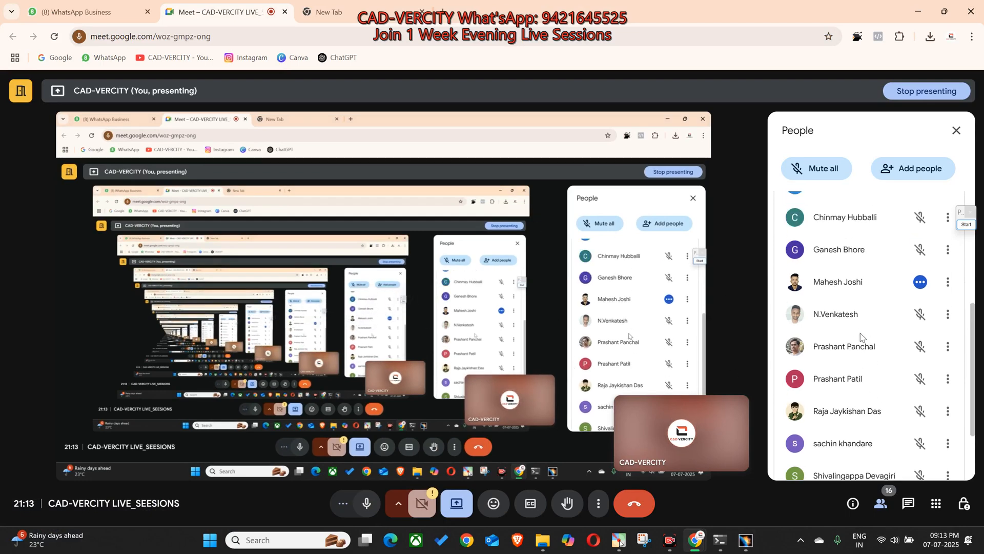
{"action": "scroll", "coordinate": [849, 341], "scroll_direction": "down", "scroll_amount": 2}
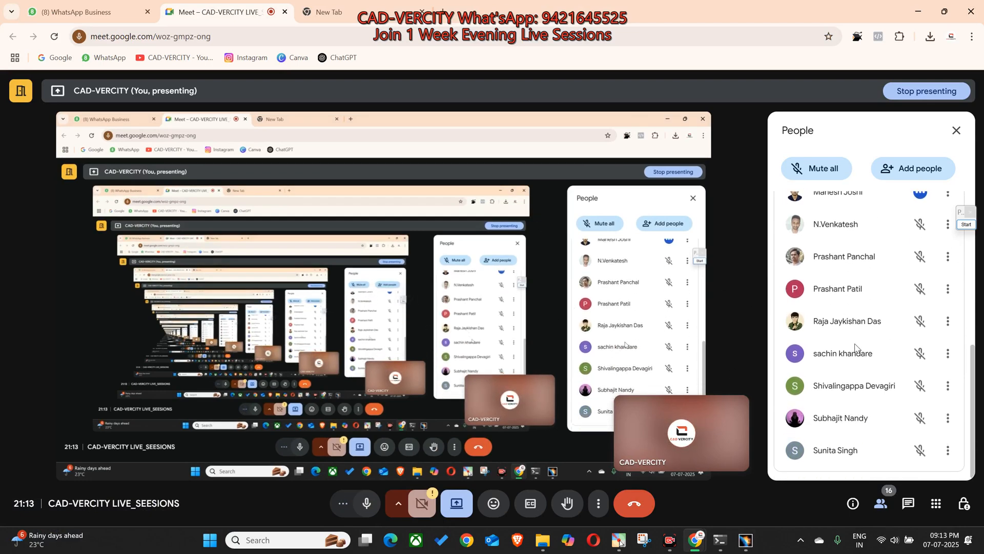
{"action": "scroll", "coordinate": [856, 337], "scroll_direction": "up", "scroll_amount": 1}
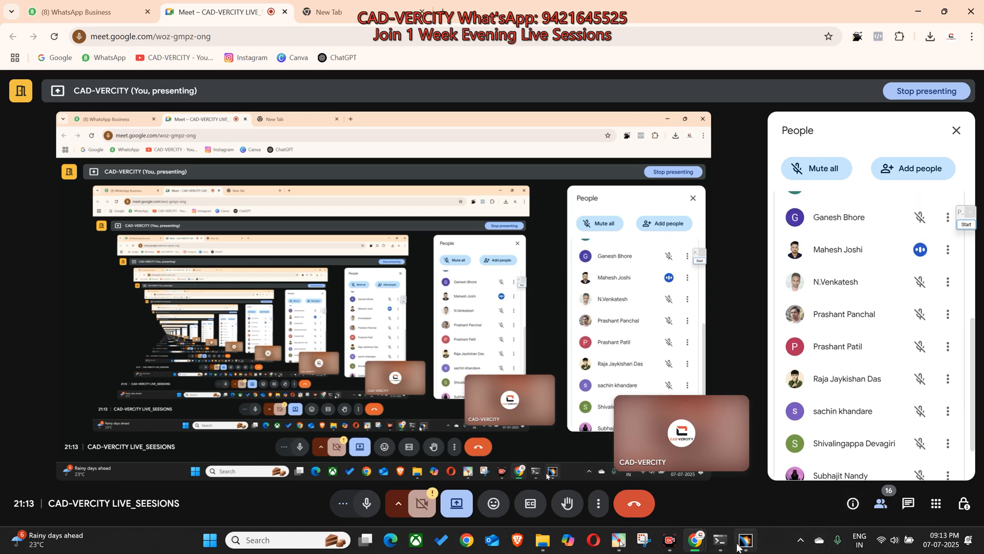
Step: Return to the CATIA window showing the whole seat frame and the plastic part
{"action": "mouse_move", "coordinate": [737, 546]}
{"action": "left_click", "coordinate": [743, 493]}
{"action": "key", "text": "alt+Tab"}
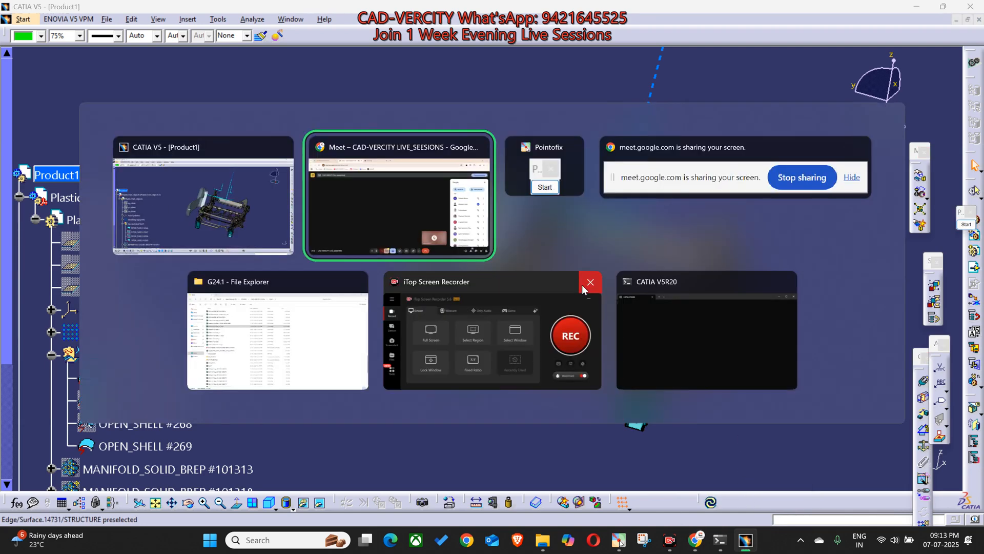
{"action": "key", "text": "alt+shift+Tab"}
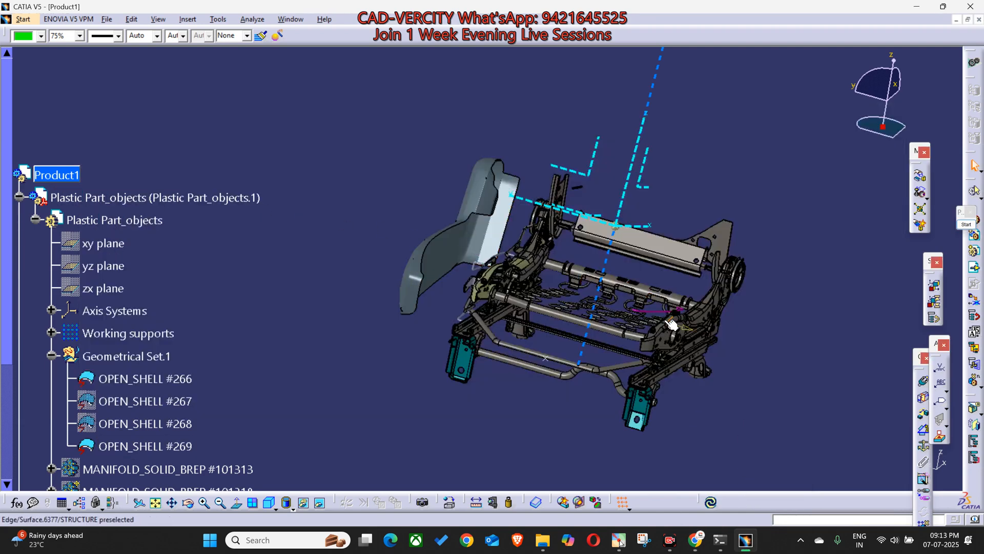
Step: Switch to Google Meet and check the participants' microphone status in the People list
{"action": "mouse_move", "coordinate": [696, 540]}
{"action": "left_click", "coordinate": [642, 451]}
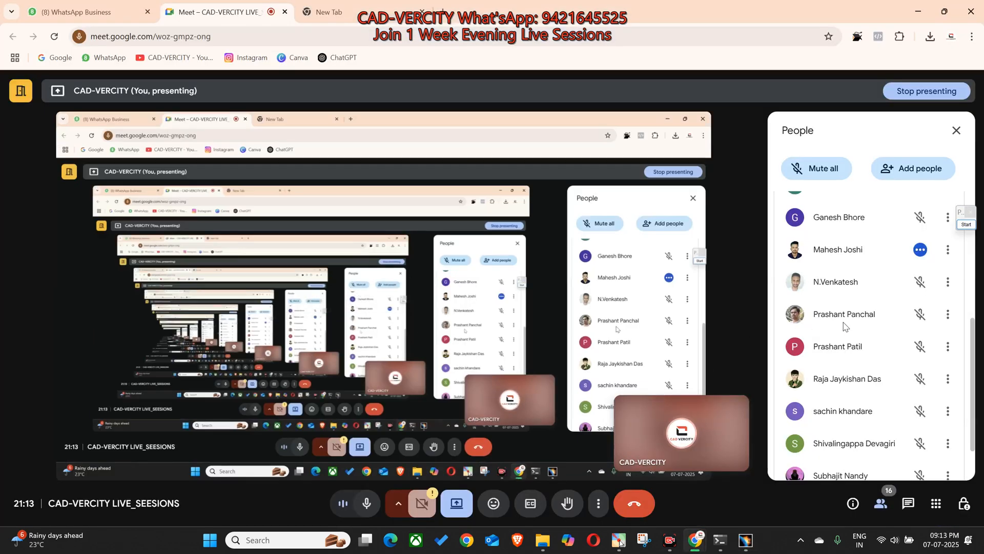
{"action": "scroll", "coordinate": [846, 333], "scroll_direction": "up", "scroll_amount": 1}
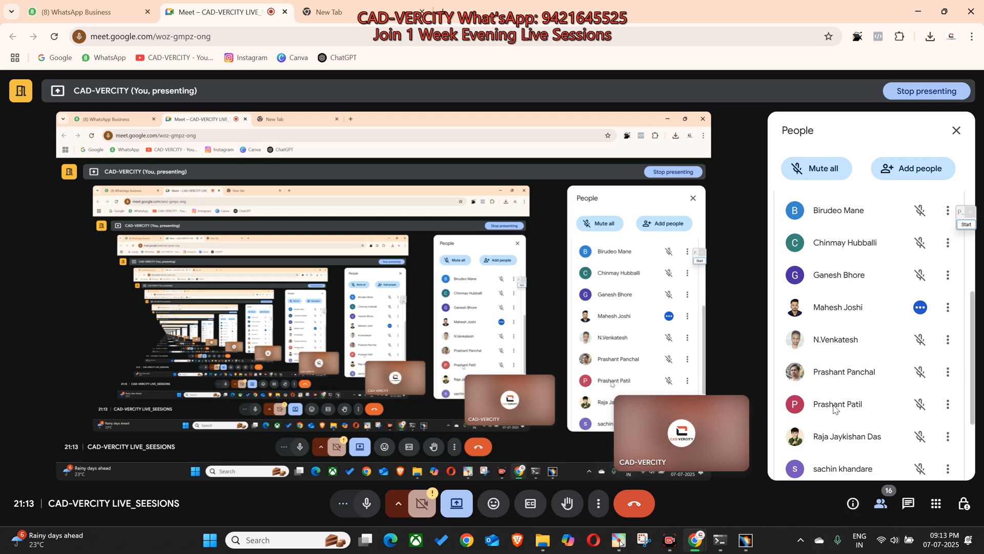
{"action": "scroll", "coordinate": [836, 410], "scroll_direction": "down", "scroll_amount": 2}
{"action": "scroll", "coordinate": [835, 409], "scroll_direction": "up", "scroll_amount": 3}
{"action": "scroll", "coordinate": [833, 409], "scroll_direction": "up", "scroll_amount": 2}
Step: Switch to CATIA and inspect the olive side member and the wire brackets facing the plastic part up close
{"action": "left_click", "coordinate": [747, 539]}
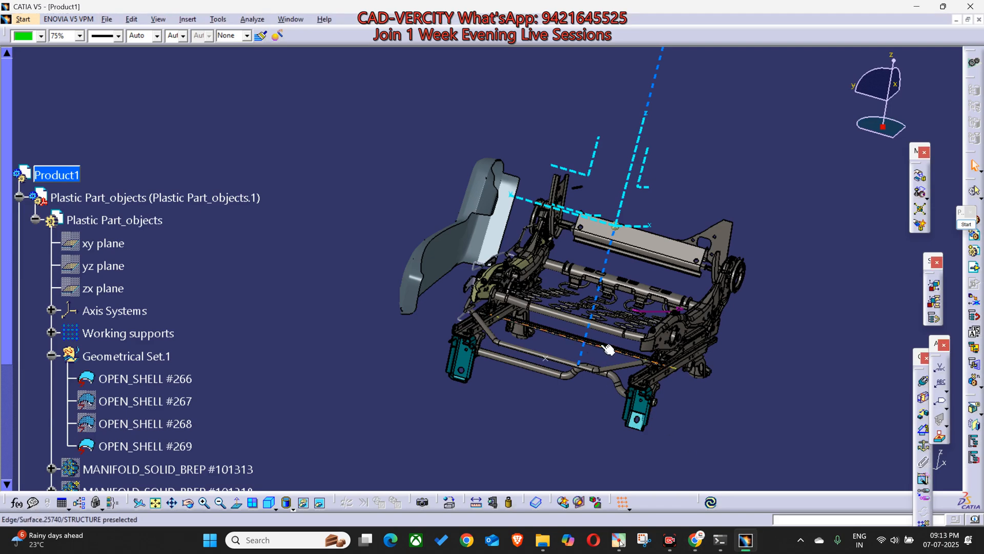
{"action": "middle_click_drag", "start_coordinate": [609, 350], "coordinate": [600, 231]}
{"action": "mouse_move", "coordinate": [748, 545]}
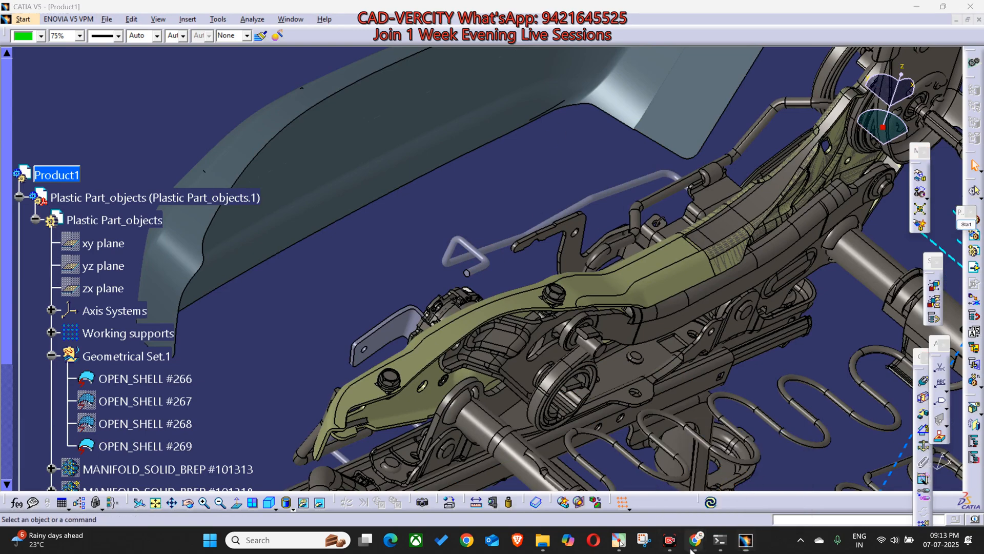
Step: Switch to Google Meet and review the People list for the participant who is speaking
{"action": "mouse_move", "coordinate": [693, 544]}
{"action": "left_click", "coordinate": [638, 463]}
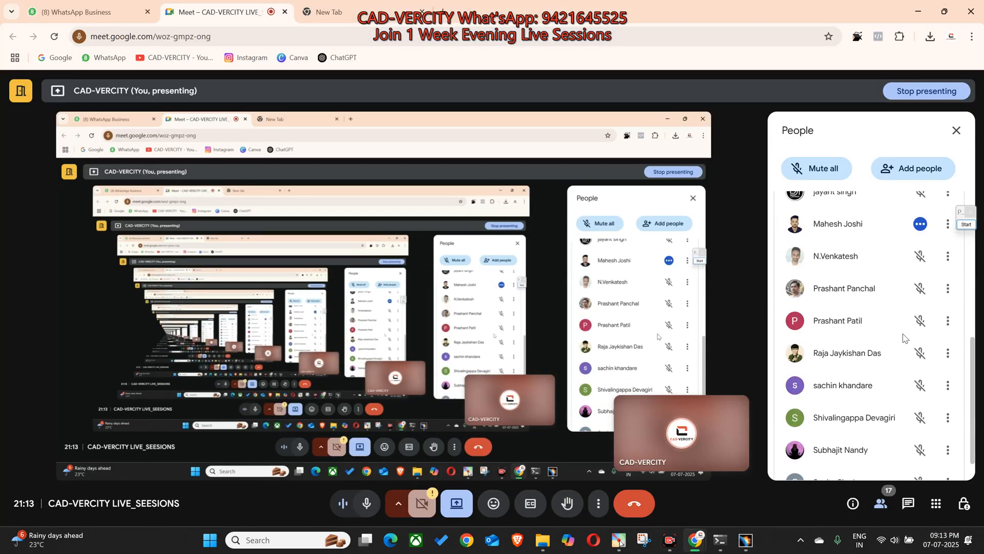
{"action": "scroll", "coordinate": [897, 337], "scroll_direction": "up", "scroll_amount": 3}
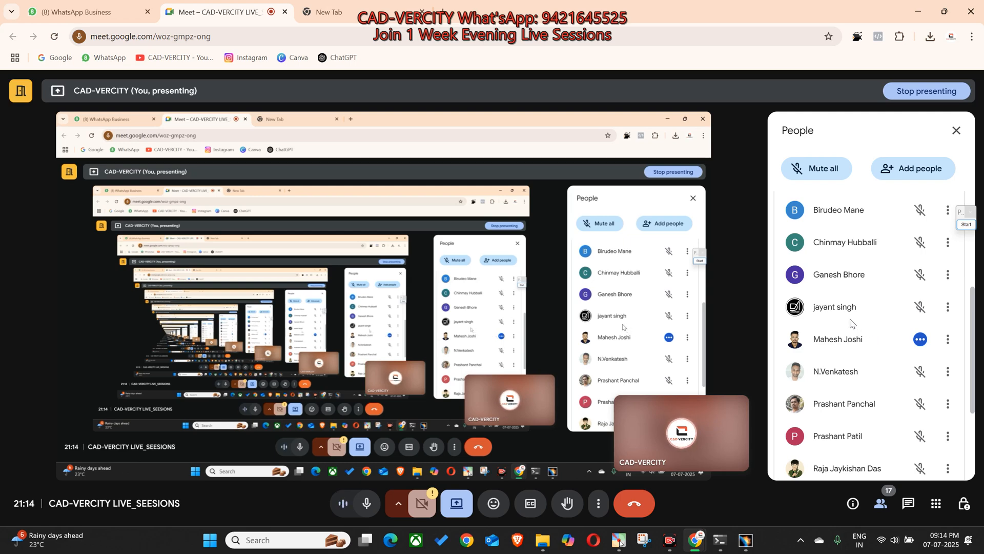
Step: Switch to CATIA and examine the olive side member, its bolts and the wire brackets beside the plastic part from several angles
{"action": "left_click", "coordinate": [745, 541]}
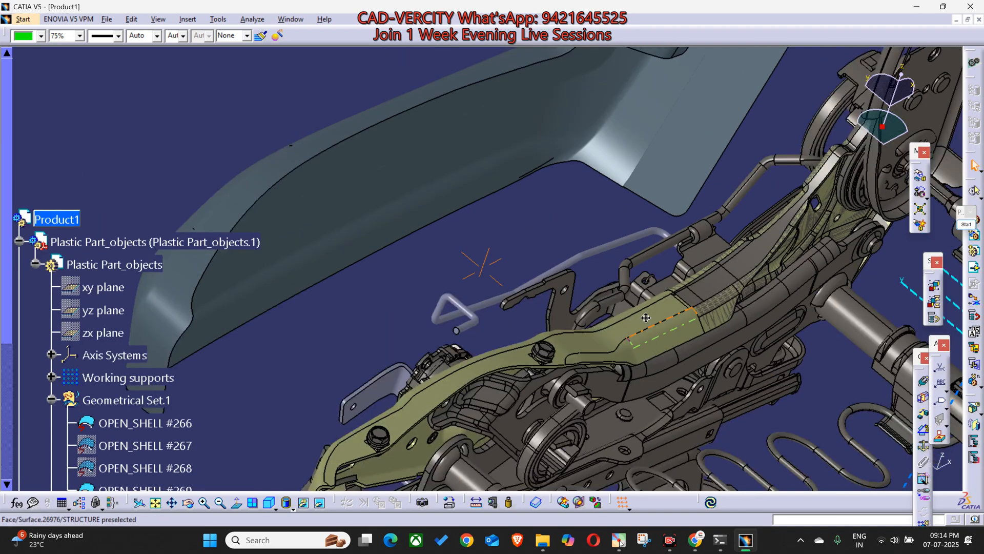
{"action": "middle_click_drag", "start_coordinate": [650, 323], "coordinate": [602, 174]}
{"action": "middle_click_drag", "start_coordinate": [564, 262], "coordinate": [442, 340]}
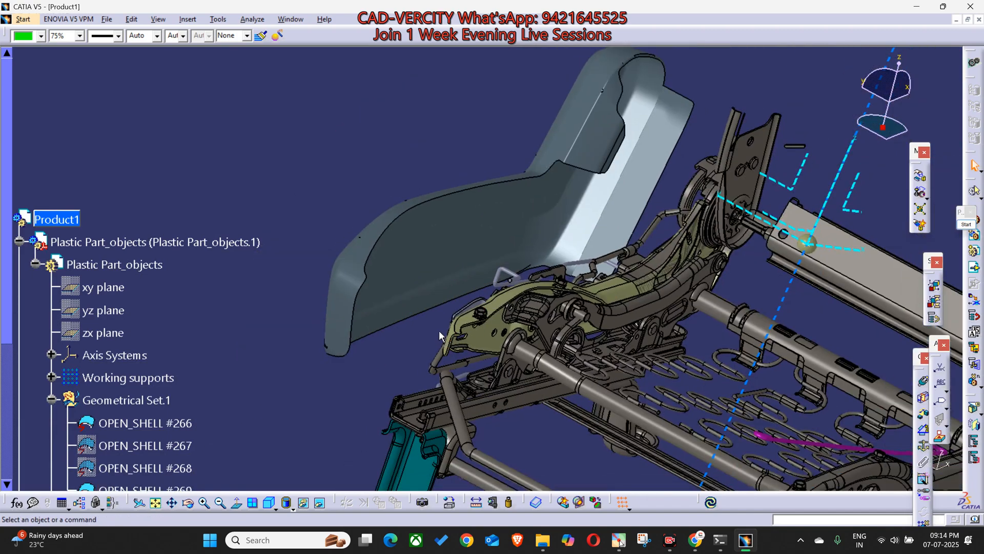
{"action": "middle_click_drag", "start_coordinate": [536, 280], "coordinate": [588, 224]}
{"action": "left_click", "coordinate": [529, 211]}
{"action": "middle_click_drag", "start_coordinate": [528, 211], "coordinate": [547, 177]}
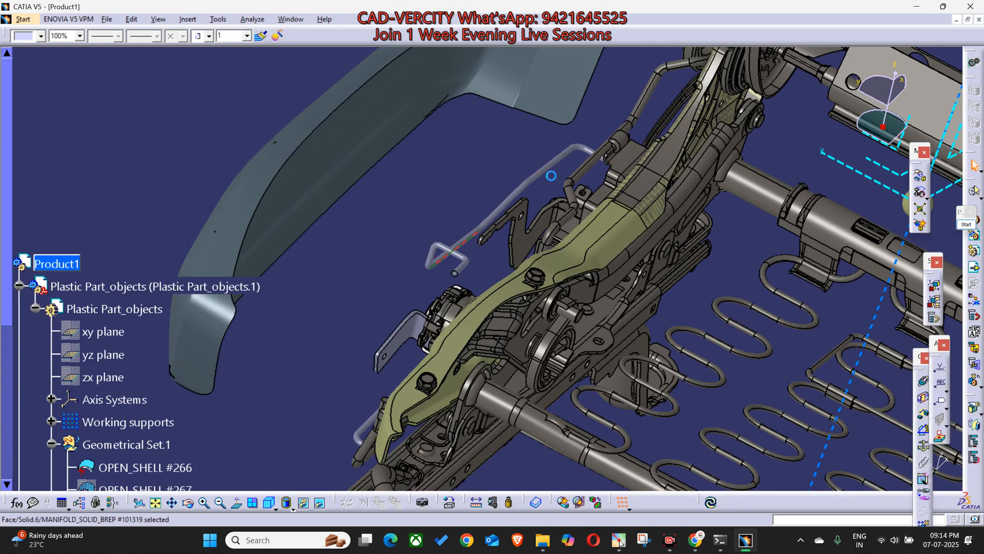
{"action": "middle_click", "coordinate": [412, 362]}
{"action": "middle_click_drag", "start_coordinate": [412, 362], "coordinate": [584, 331]}
{"action": "left_click", "coordinate": [562, 295]}
{"action": "middle_click_drag", "start_coordinate": [634, 150], "coordinate": [709, 343]}
{"action": "middle_click", "coordinate": [737, 322]}
{"action": "middle_click_drag", "start_coordinate": [666, 451], "coordinate": [681, 390], "text": "ctrl"}
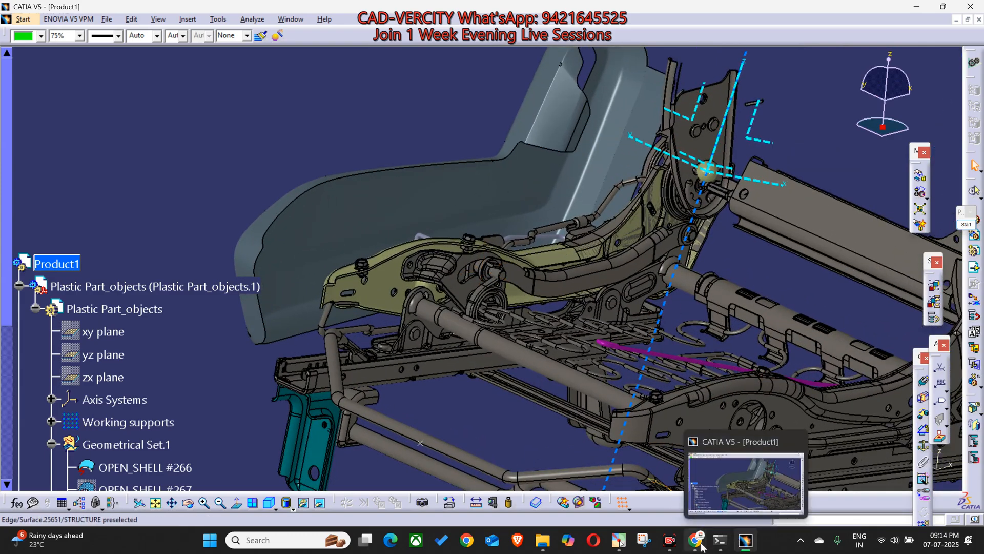
Step: Switch to Google Meet and look through the whole People list to see which participants are speaking
{"action": "mouse_move", "coordinate": [695, 540]}
{"action": "left_click", "coordinate": [657, 475]}
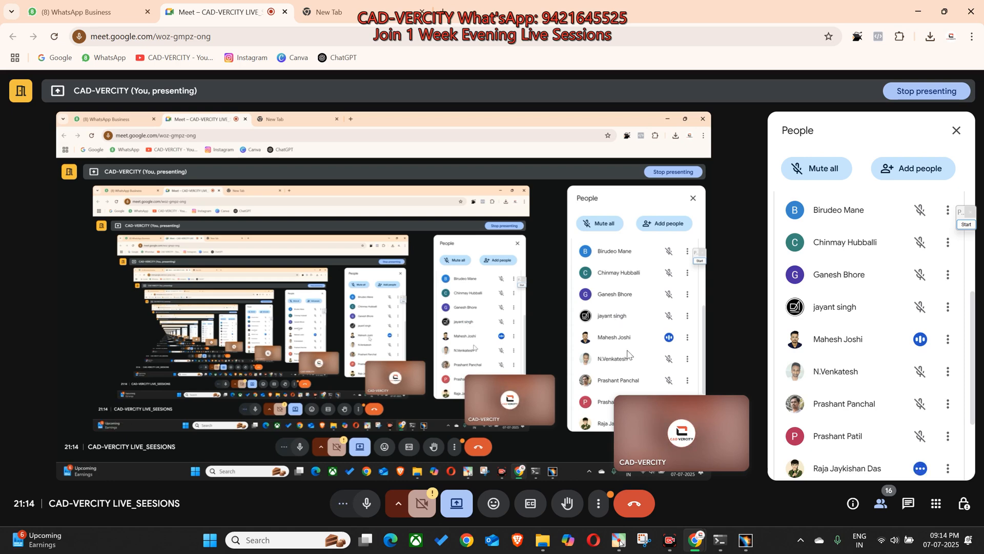
{"action": "scroll", "coordinate": [905, 344], "scroll_direction": "up", "scroll_amount": 1}
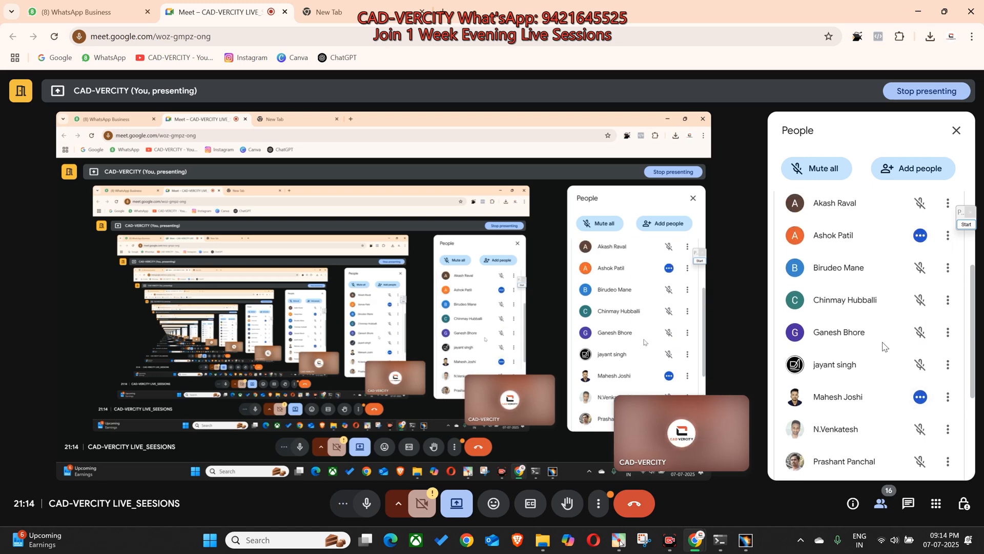
{"action": "scroll", "coordinate": [887, 336], "scroll_direction": "down", "scroll_amount": 2}
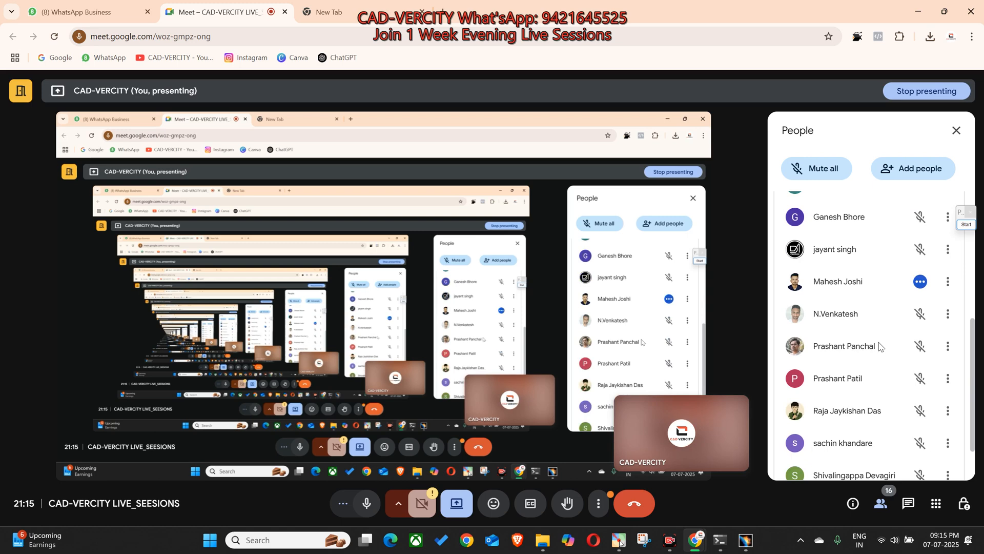
{"action": "scroll", "coordinate": [880, 347], "scroll_direction": "down", "scroll_amount": 1}
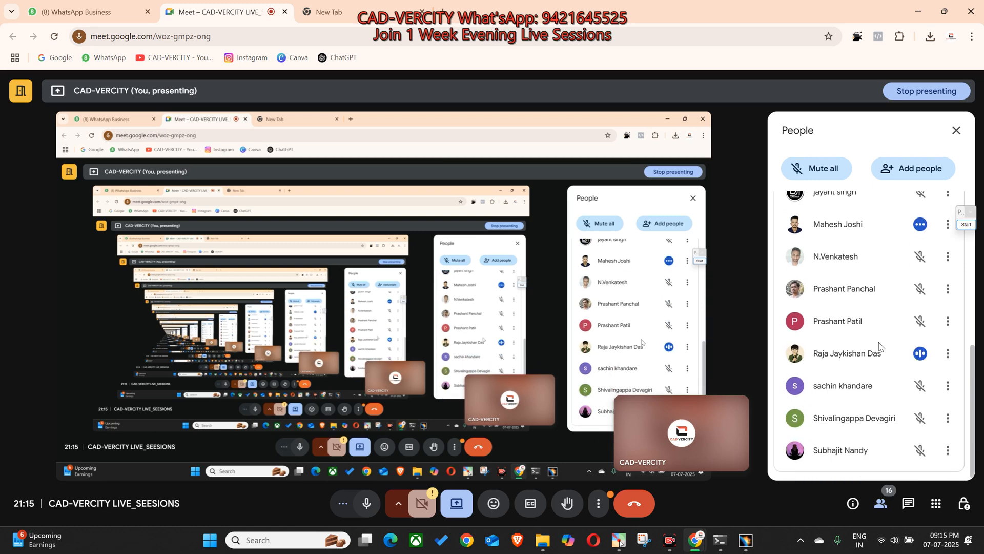
{"action": "scroll", "coordinate": [880, 346], "scroll_direction": "up", "scroll_amount": 3}
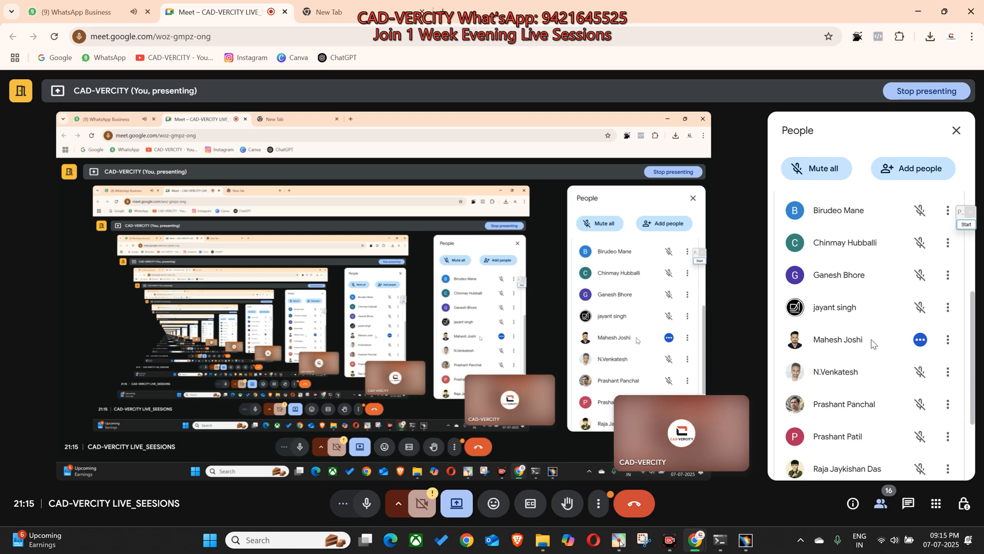
{"action": "scroll", "coordinate": [873, 342], "scroll_direction": "up", "scroll_amount": 3}
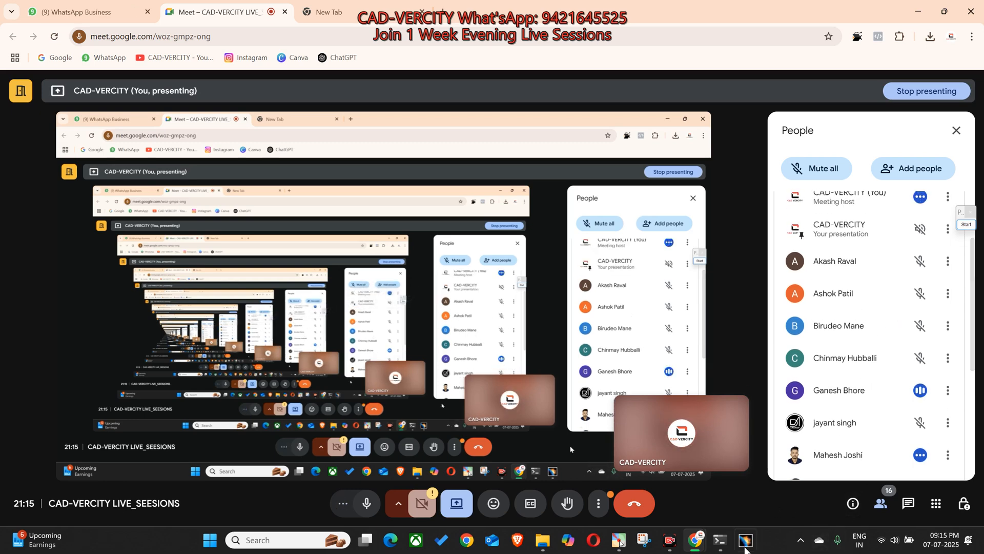
{"action": "scroll", "coordinate": [870, 313], "scroll_direction": "down", "scroll_amount": 5}
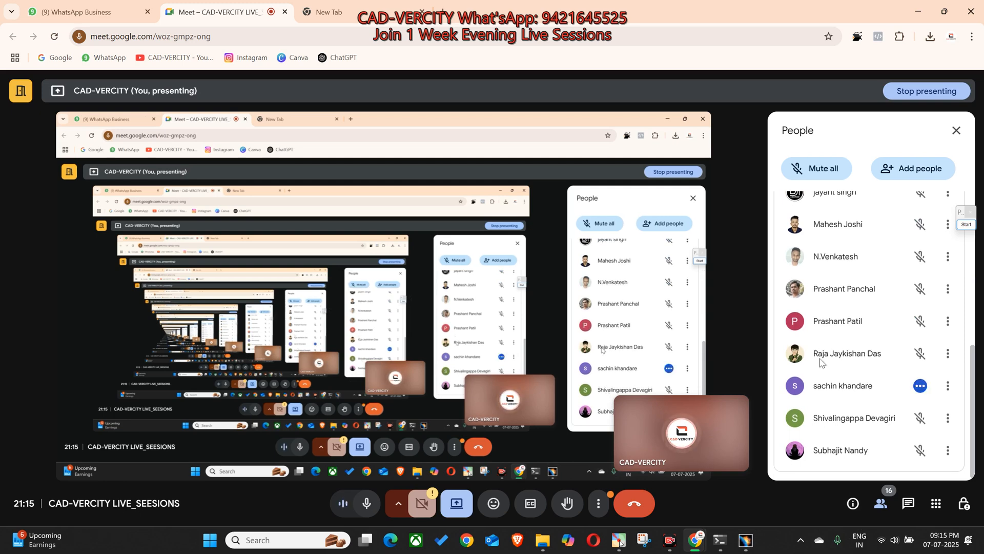
Step: Switch to CATIA and inspect the front end of the olive side member and its mounting brackets against the plastic part
{"action": "mouse_move", "coordinate": [747, 549]}
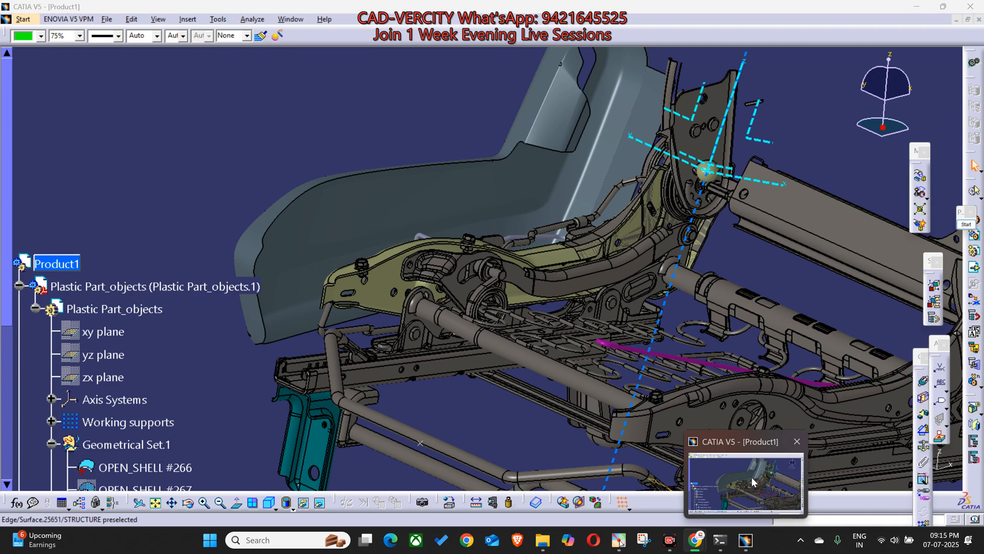
{"action": "left_click", "coordinate": [752, 476]}
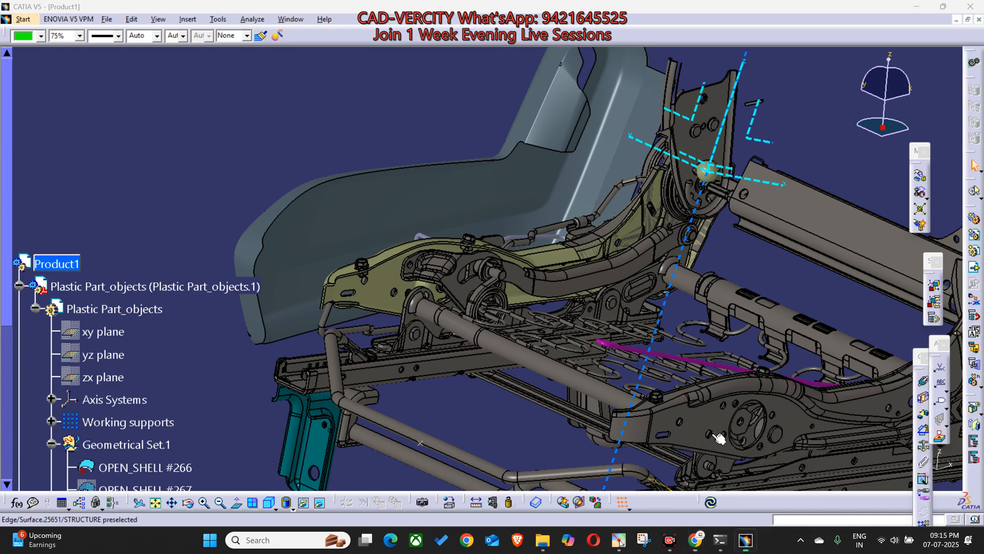
{"action": "left_click", "coordinate": [529, 305]}
{"action": "middle_click_drag", "start_coordinate": [513, 370], "coordinate": [519, 345]}
{"action": "middle_click_drag", "start_coordinate": [431, 291], "coordinate": [525, 322]}
{"action": "middle_click_drag", "start_coordinate": [561, 313], "coordinate": [489, 268]}
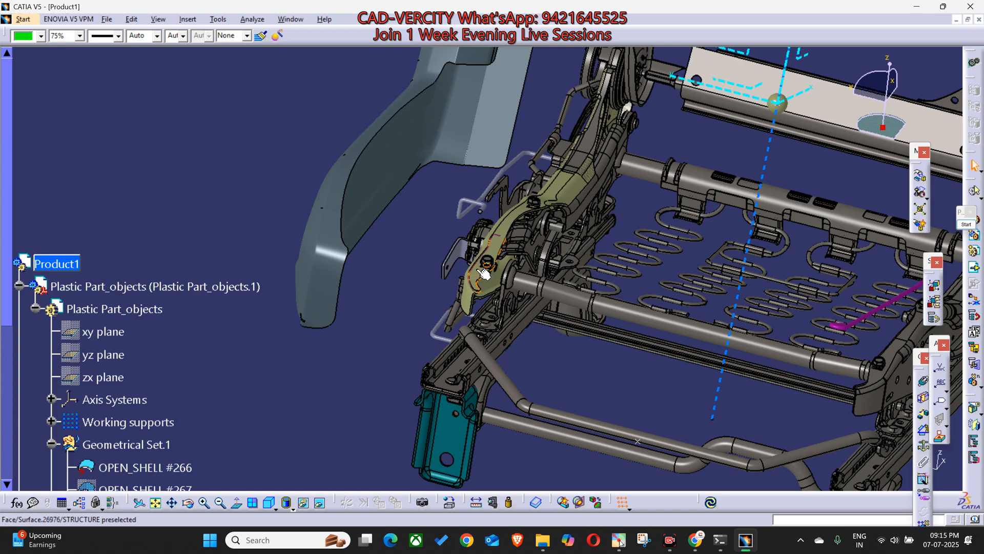
Step: Examine the olive side member and wire brackets against the inner side of the plastic part
{"action": "middle_click_drag", "start_coordinate": [480, 271], "coordinate": [436, 226]}
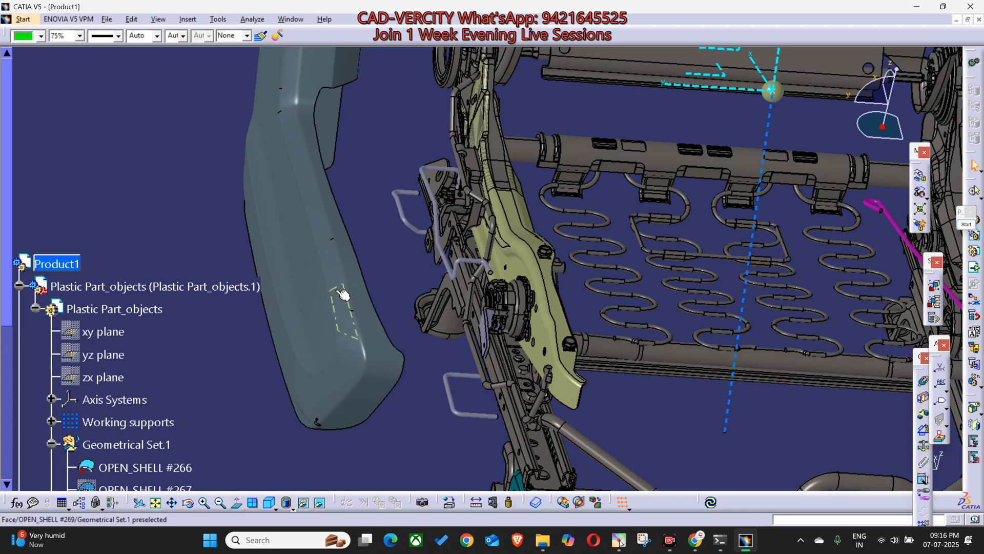
{"action": "middle_click_drag", "start_coordinate": [441, 237], "coordinate": [492, 244], "text": "ctrl"}
{"action": "middle_click_drag", "start_coordinate": [451, 434], "coordinate": [483, 406]}
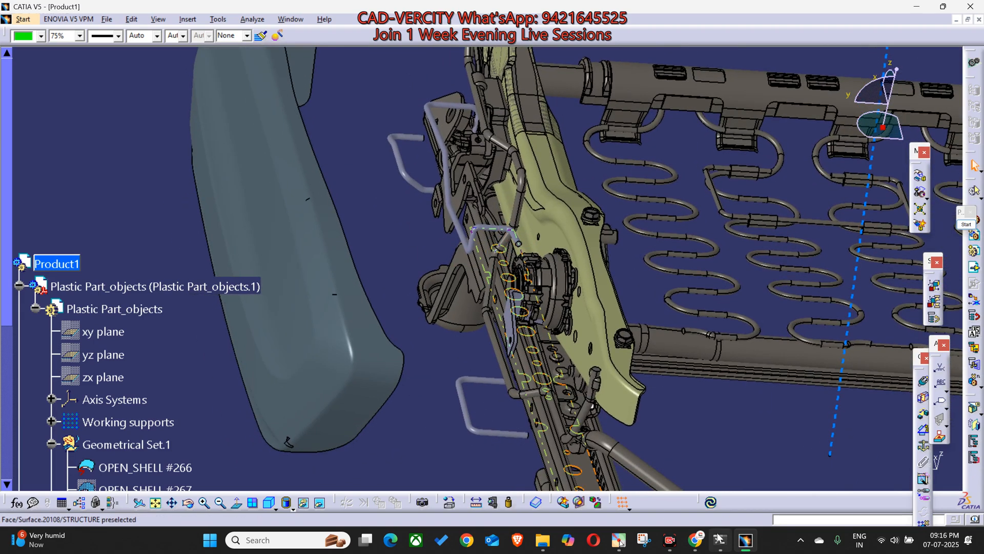
Step: Switch to Google Meet, float the call over CATIA, and place its enlarged window below the seat model with the participants visible
{"action": "mouse_move", "coordinate": [706, 543]}
{"action": "left_click", "coordinate": [650, 498]}
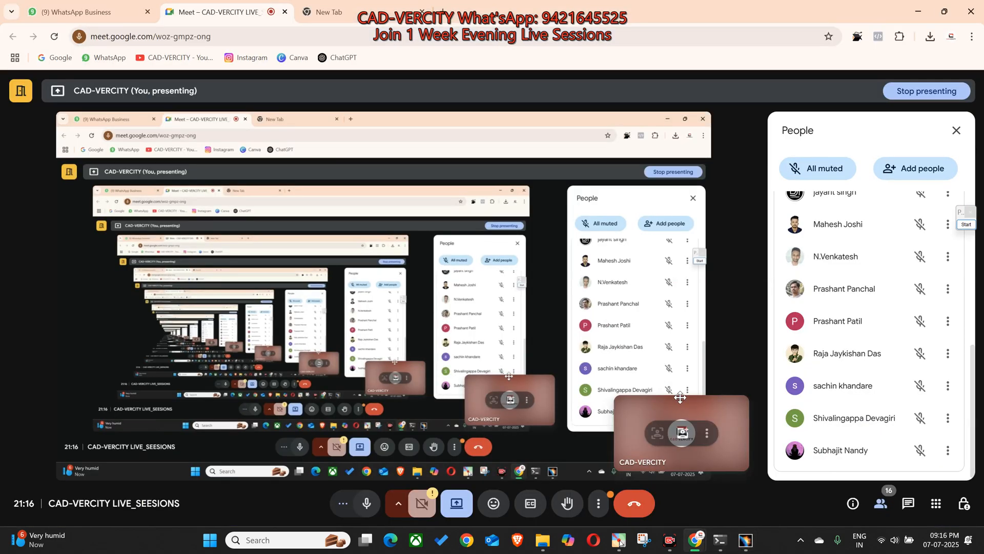
{"action": "left_click", "coordinate": [123, 19]}
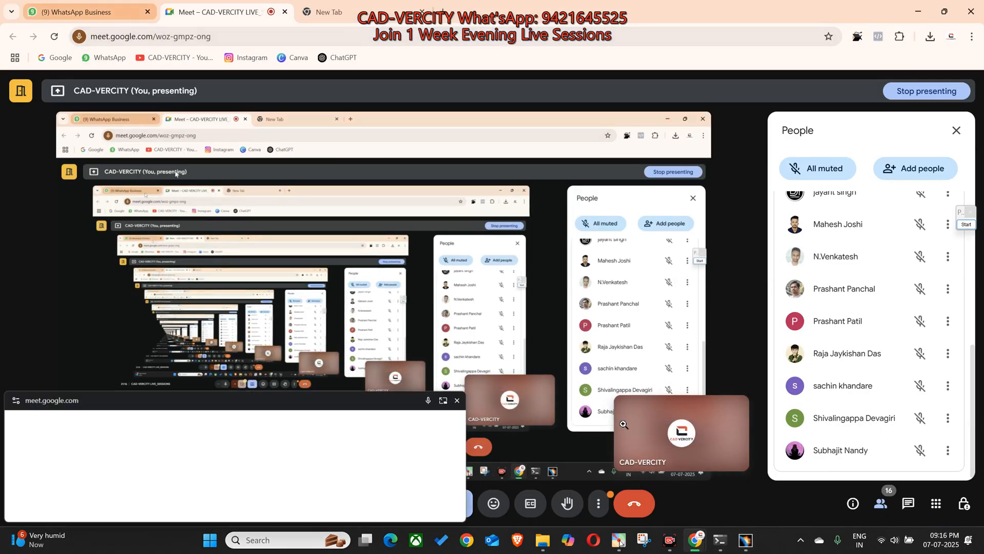
{"action": "left_click", "coordinate": [745, 541]}
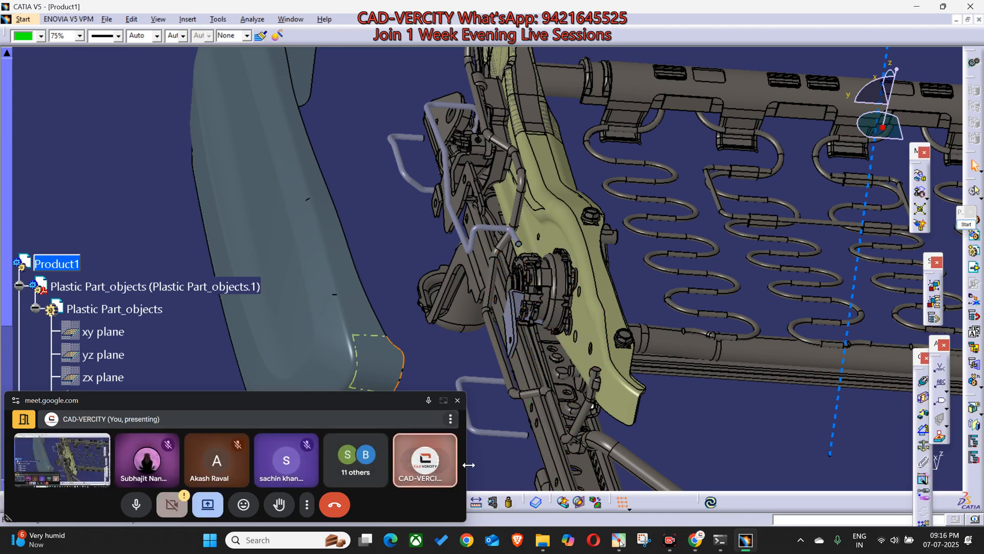
{"action": "left_click_drag", "start_coordinate": [529, 421], "coordinate": [444, 467]}
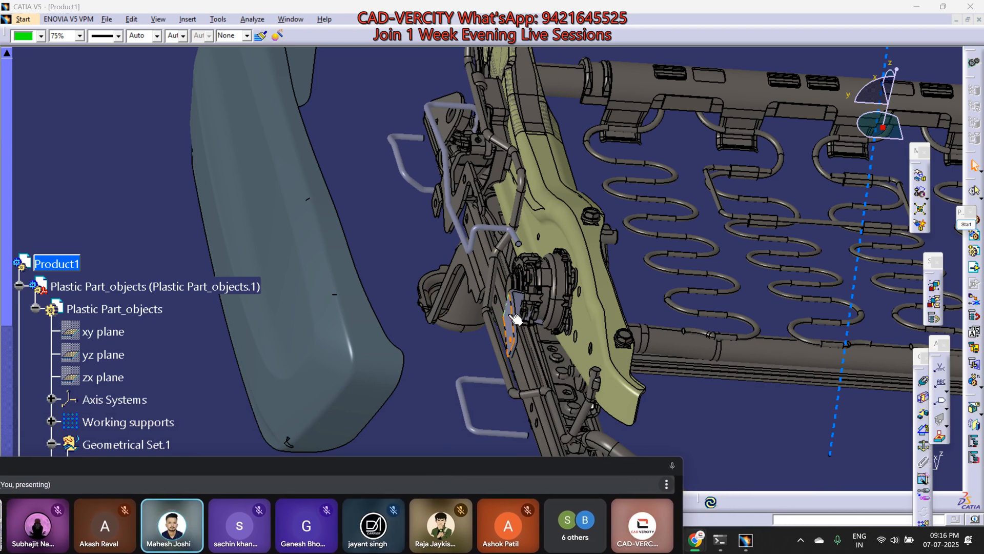
Step: Inspect the three wire brackets, the recliner and the small lever beside the olive side member from several angles
{"action": "left_click", "coordinate": [469, 371]}
{"action": "middle_click_drag", "start_coordinate": [487, 307], "coordinate": [511, 360]}
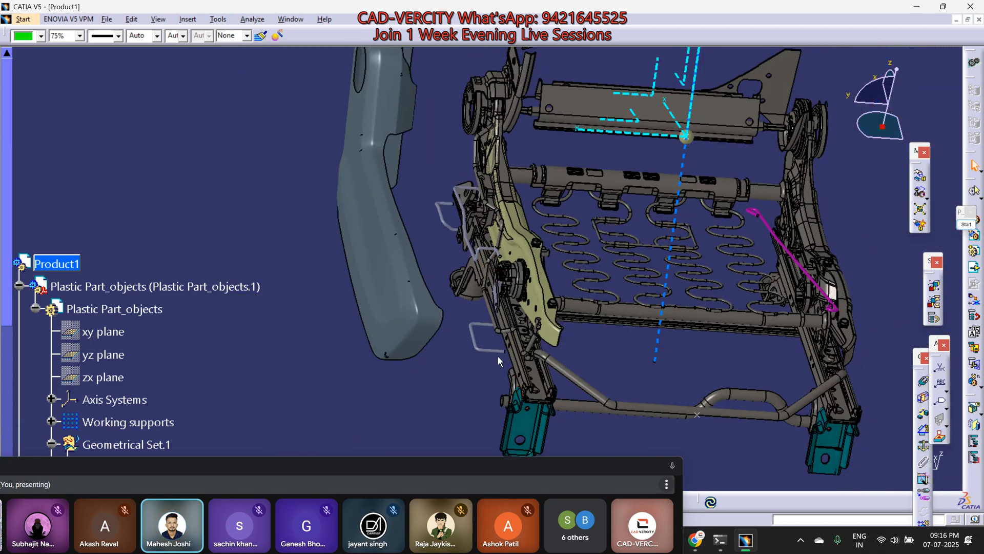
{"action": "scroll", "coordinate": [497, 362], "scroll_direction": "down", "scroll_amount": 1}
{"action": "middle_click_drag", "start_coordinate": [461, 355], "coordinate": [474, 293]}
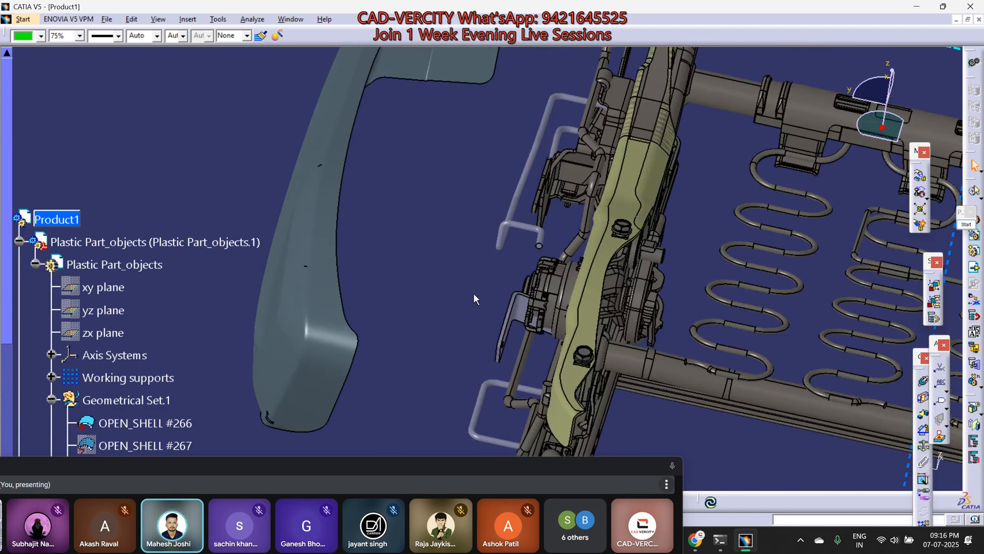
{"action": "middle_click", "coordinate": [513, 325]}
{"action": "middle_click_drag", "start_coordinate": [444, 363], "coordinate": [507, 354]}
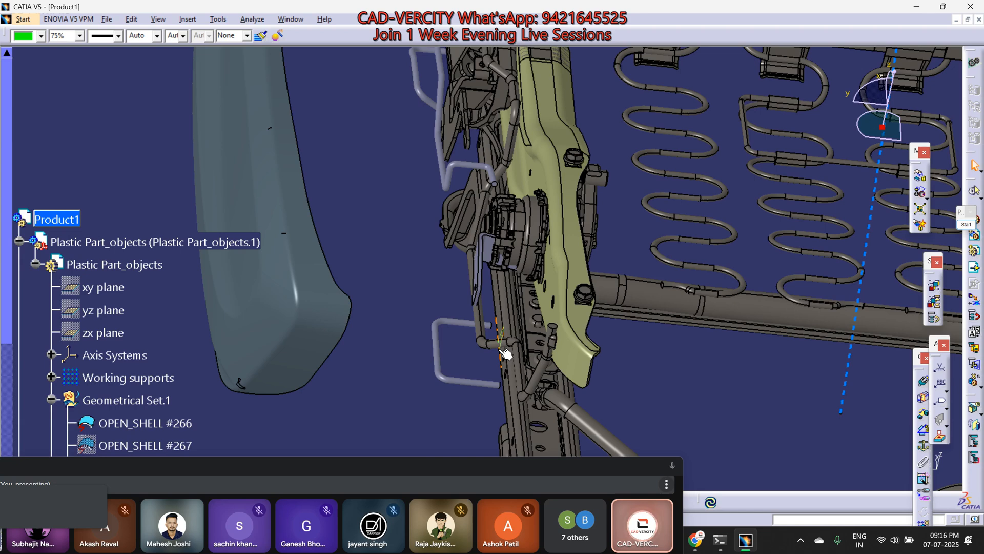
{"action": "middle_click_drag", "start_coordinate": [459, 349], "coordinate": [446, 302]}
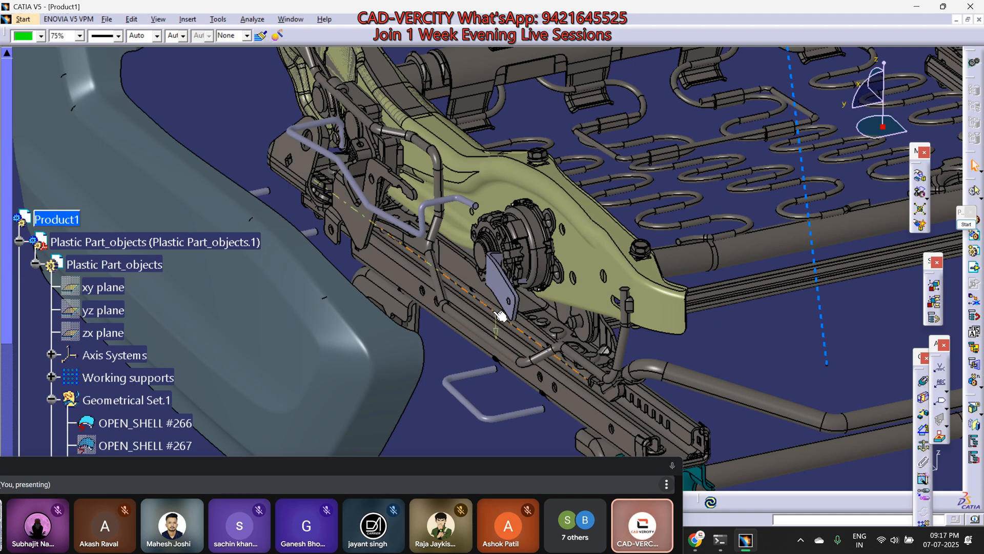
{"action": "middle_click_drag", "start_coordinate": [528, 327], "coordinate": [591, 345]}
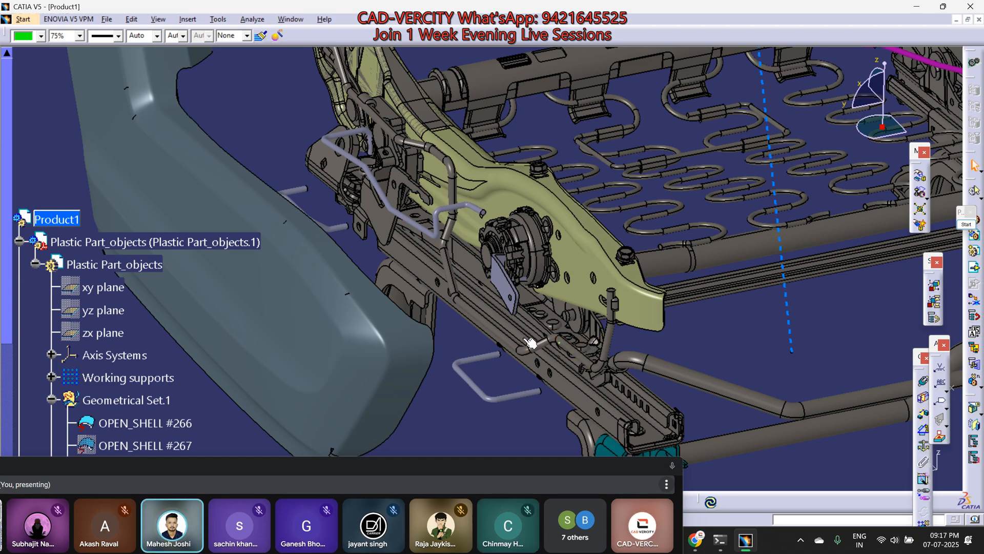
{"action": "middle_click_drag", "start_coordinate": [413, 313], "coordinate": [422, 340]}
{"action": "middle_click_drag", "start_coordinate": [545, 396], "coordinate": [543, 388]}
{"action": "middle_click_drag", "start_coordinate": [487, 355], "coordinate": [487, 366]}
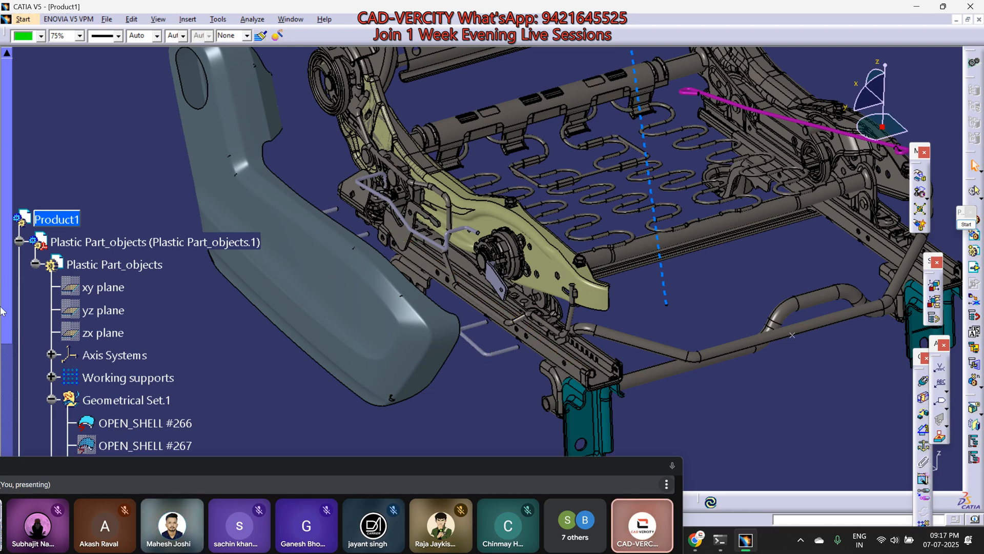
Step: Collapse the Plastic Part_objects.1 and FRONT_SEAT branches and hide the specification tree
{"action": "left_click", "coordinate": [19, 241]}
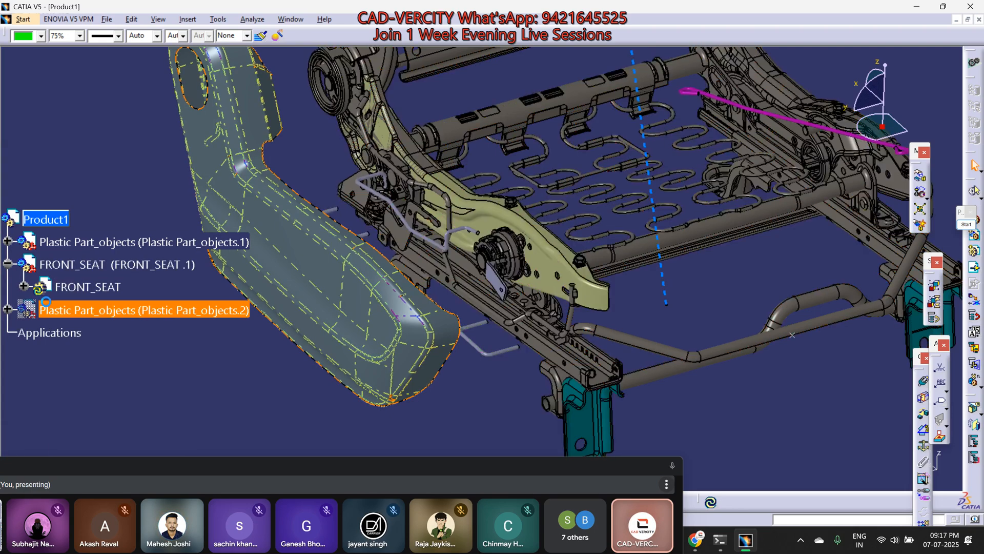
{"action": "left_click", "coordinate": [8, 264]}
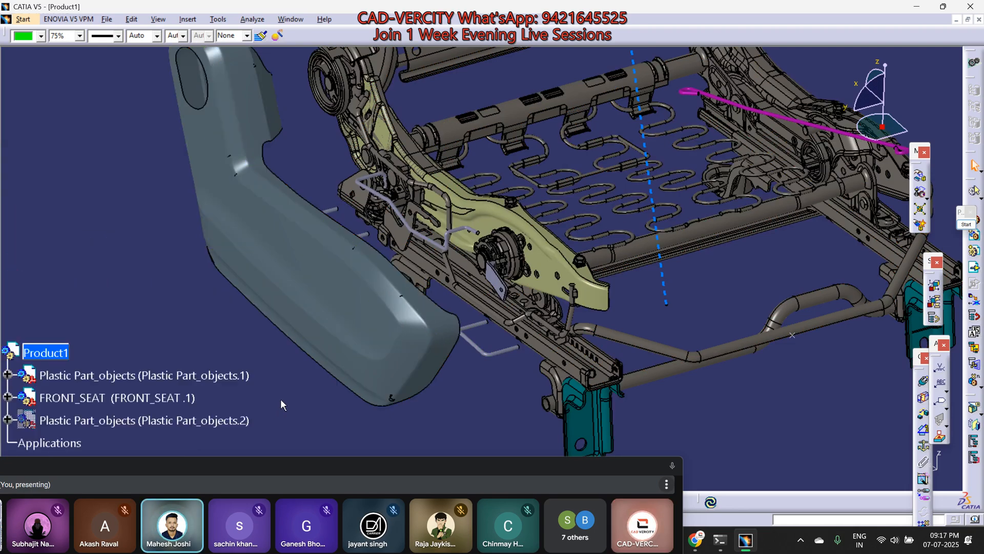
{"action": "key", "text": "F3"}
{"action": "middle_click_drag", "start_coordinate": [281, 398], "coordinate": [415, 410]}
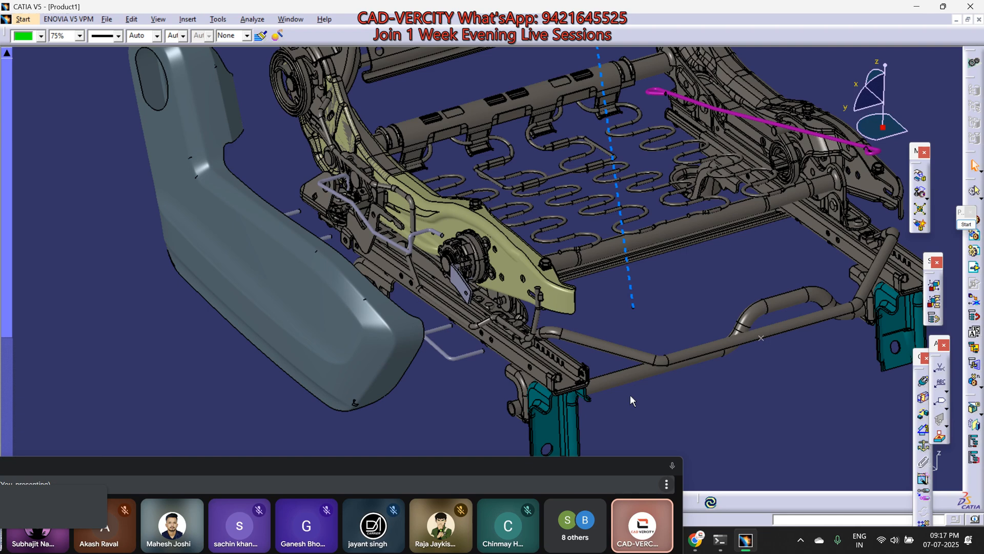
Step: Switch to the WhatsApp picture of the green part in Chrome and start the screen annotation tool with the line tool
{"action": "left_click", "coordinate": [698, 539]}
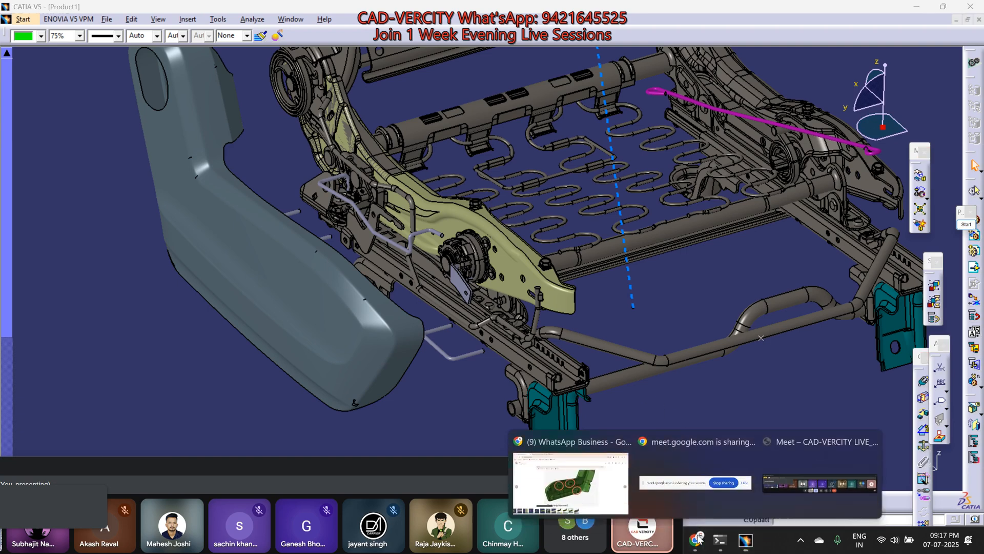
{"action": "left_click", "coordinate": [615, 474]}
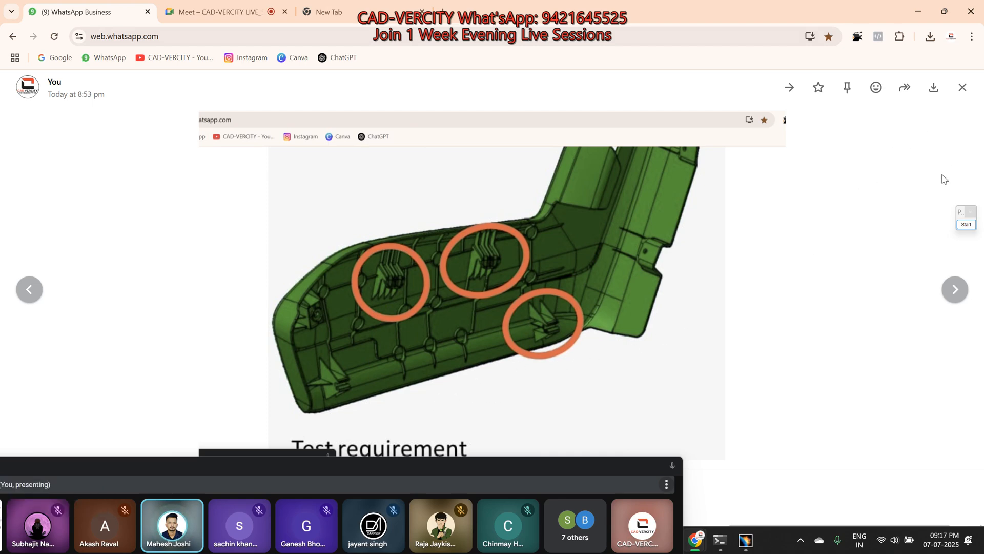
{"action": "left_click", "coordinate": [963, 226]}
{"action": "left_click", "coordinate": [961, 361]}
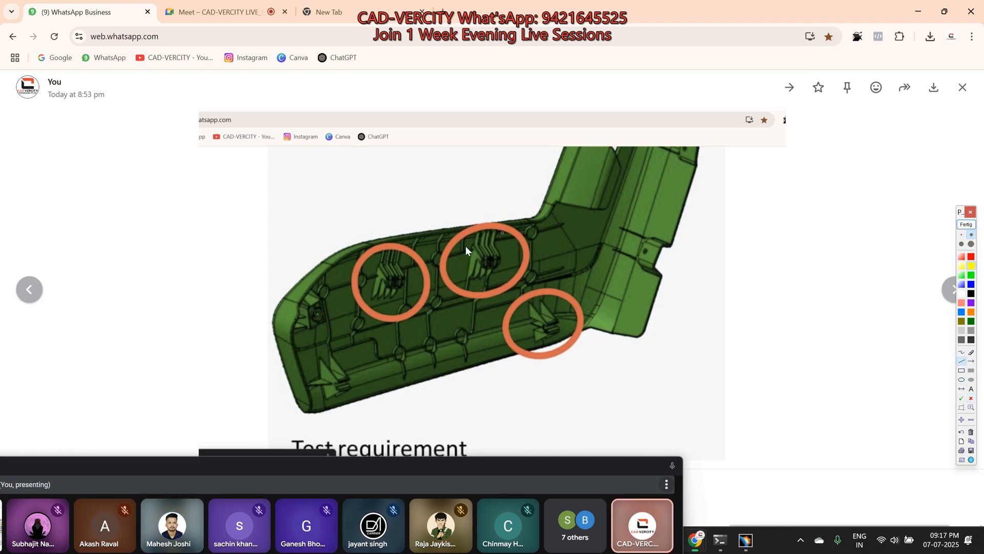
Step: Draw a small yellow circle with a green ring in the blank area beside the part picture as a wire cross-section
{"action": "left_click", "coordinate": [962, 380]}
{"action": "left_click", "coordinate": [961, 245]}
{"action": "left_click_drag", "start_coordinate": [797, 195], "coordinate": [831, 221]}
{"action": "left_click", "coordinate": [971, 272]}
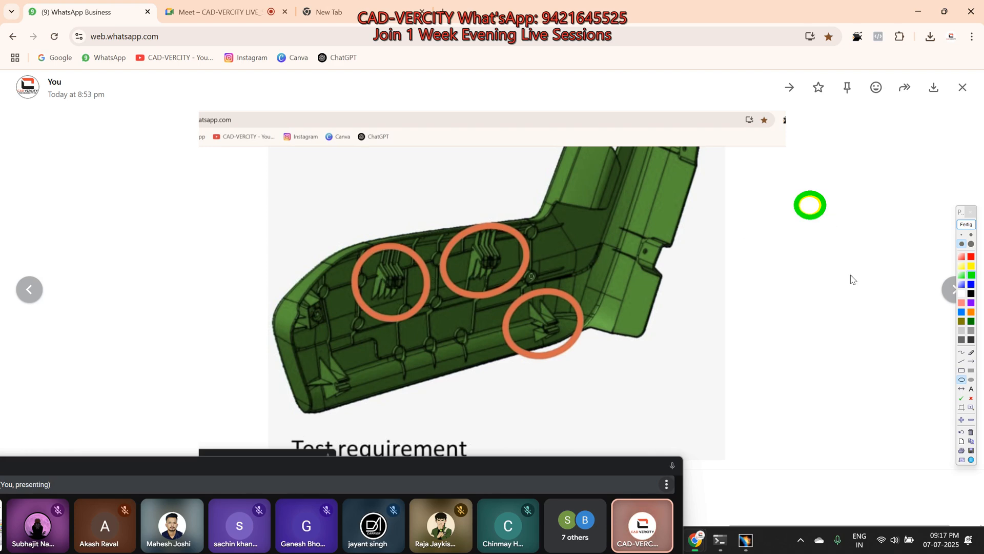
Step: Trace the wire in green through the two upper circled clips and outline the clip ribs in red
{"action": "left_click", "coordinate": [962, 361]}
{"action": "left_click_drag", "start_coordinate": [376, 319], "coordinate": [422, 280]}
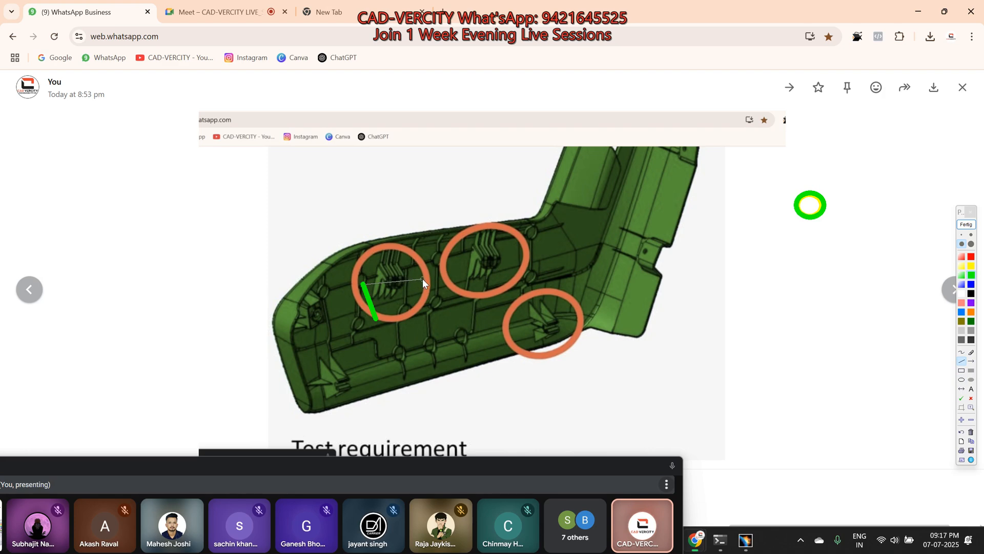
{"action": "left_click", "coordinate": [421, 279]}
{"action": "left_click", "coordinate": [452, 262]}
{"action": "left_click", "coordinate": [515, 260]}
{"action": "left_click", "coordinate": [536, 278]}
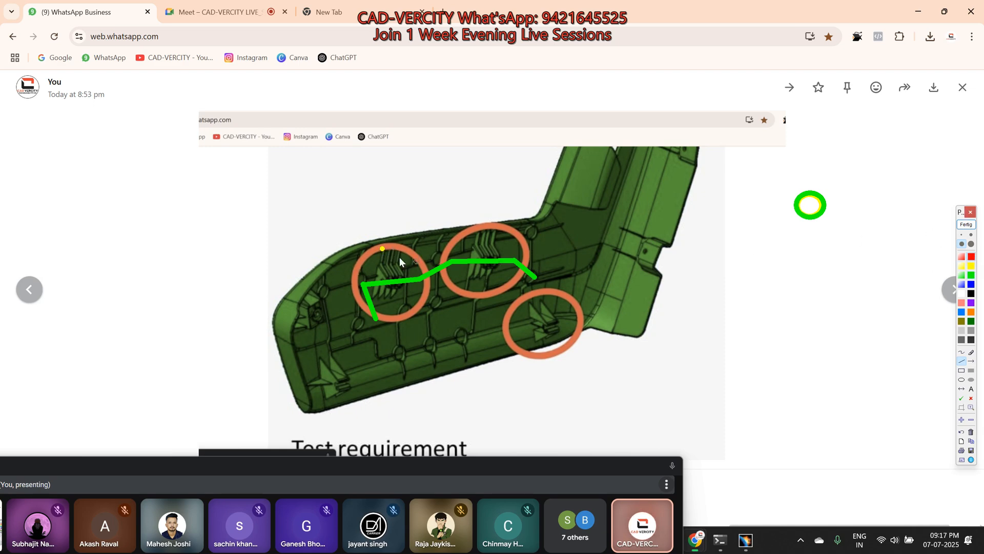
{"action": "left_click_drag", "start_coordinate": [380, 248], "coordinate": [391, 278]}
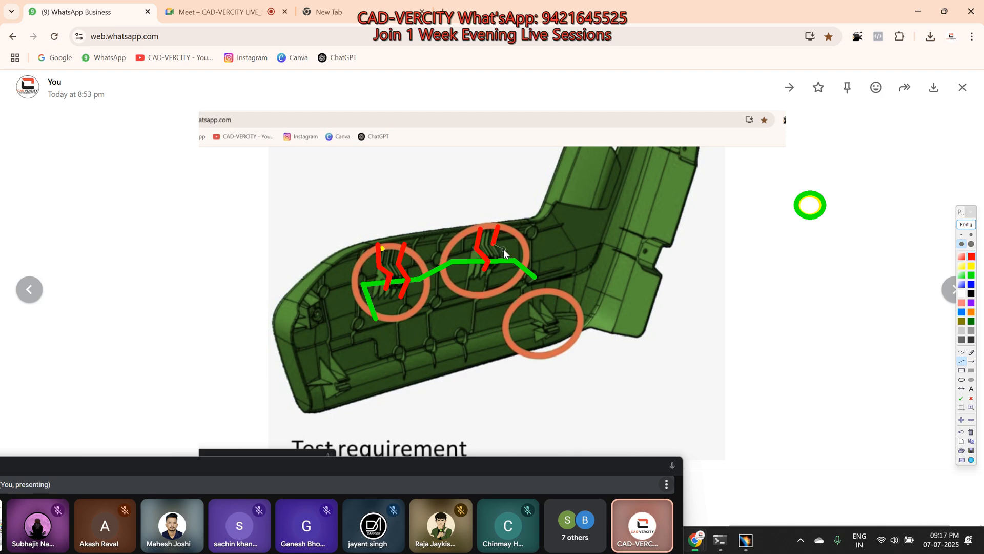
Step: Draw the plastic part's wall section as a tall red profile with bent ends beside the picture
{"action": "left_click", "coordinate": [810, 75]}
{"action": "left_click", "coordinate": [769, 93]}
{"action": "left_click", "coordinate": [758, 268]}
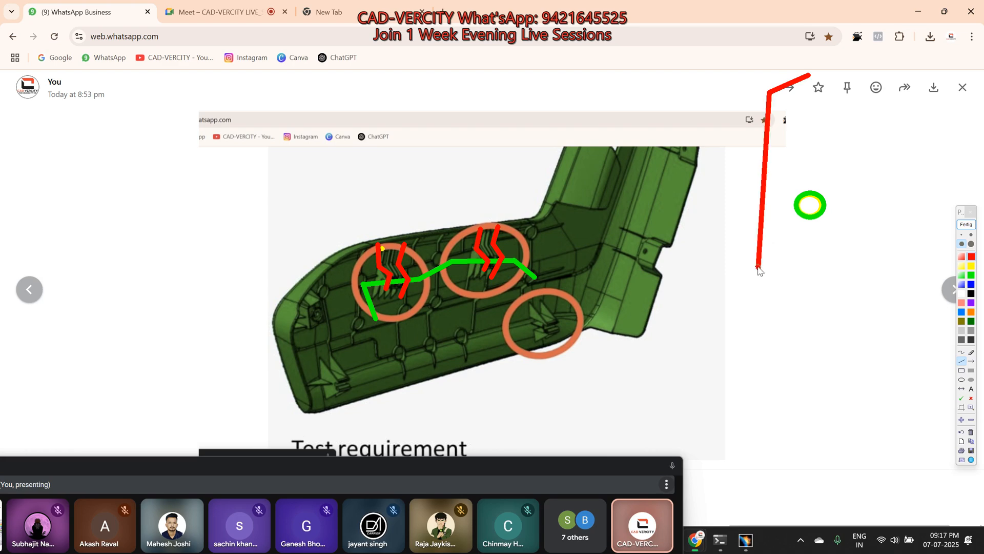
{"action": "left_click", "coordinate": [762, 396]}
{"action": "left_click", "coordinate": [792, 410]}
{"action": "left_click", "coordinate": [794, 437]}
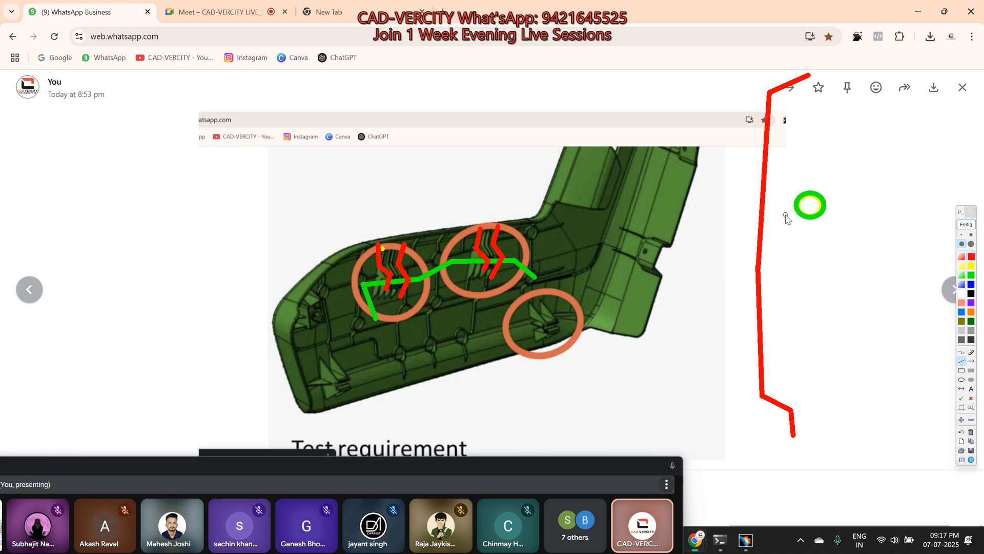
Step: Draw a red clip section from the wall profile, hooking around the green wire circle
{"action": "left_click", "coordinate": [770, 100]}
{"action": "left_click", "coordinate": [785, 182]}
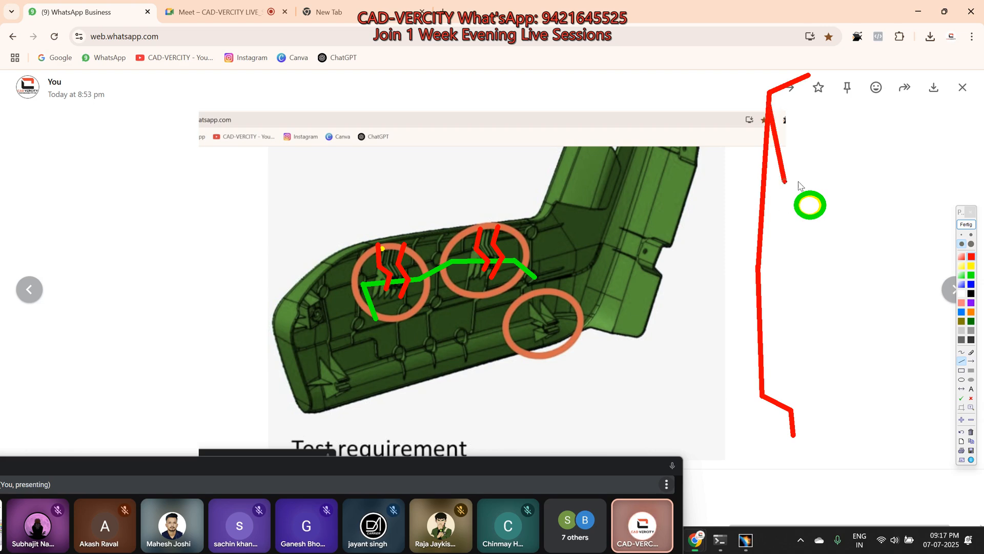
{"action": "left_click", "coordinate": [825, 188]}
{"action": "left_click", "coordinate": [830, 216]}
{"action": "left_click", "coordinate": [796, 229]}
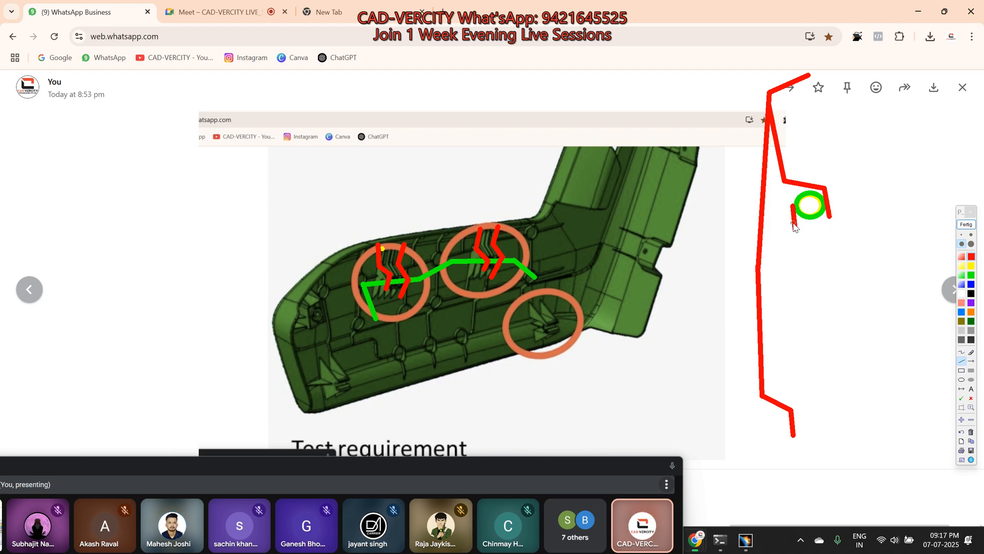
{"action": "left_click", "coordinate": [757, 268]}
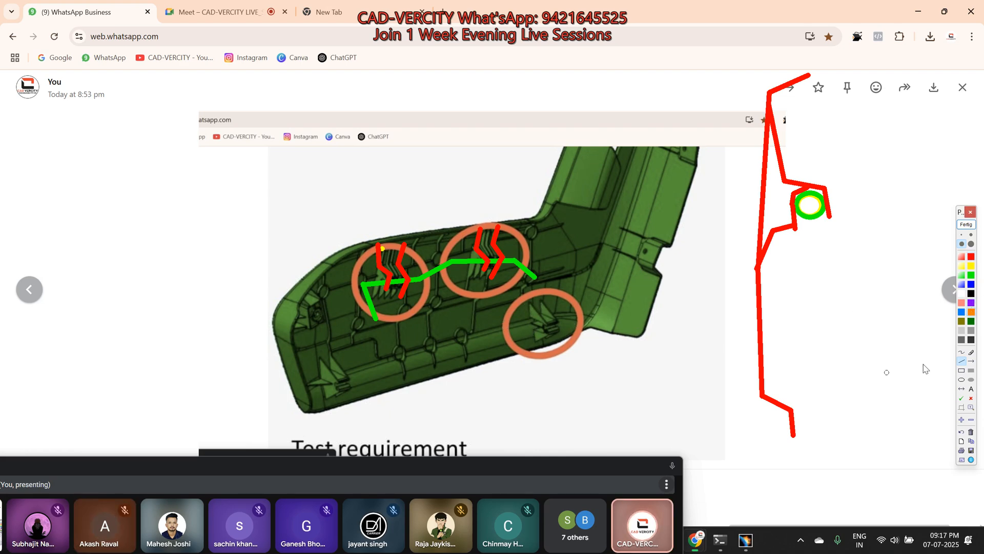
Step: Trace orange wires across the two lower clips and draw an orange circle near the lower end of the red wall profile
{"action": "left_click_drag", "start_coordinate": [339, 416], "coordinate": [395, 401]}
{"action": "left_click_drag", "start_coordinate": [568, 322], "coordinate": [607, 336]}
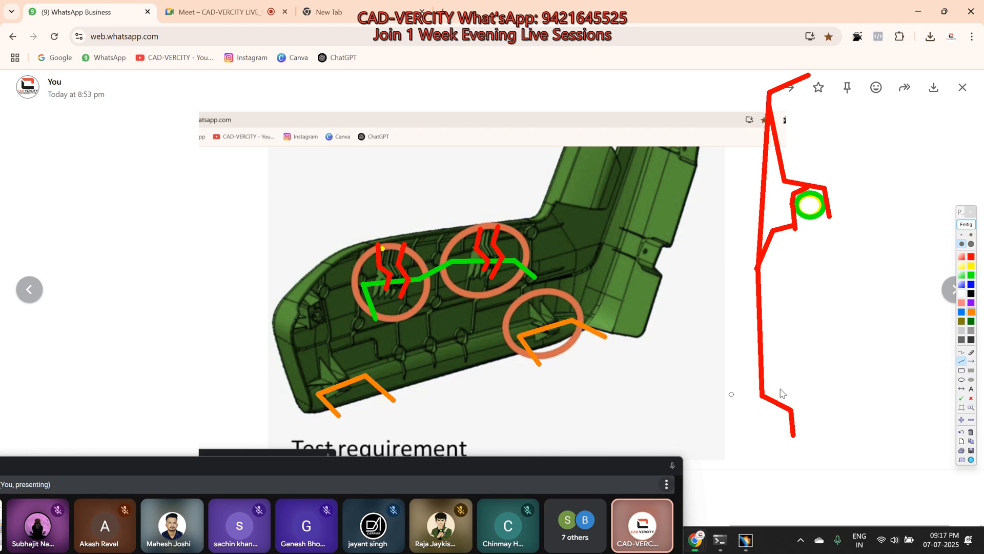
{"action": "left_click", "coordinate": [962, 380]}
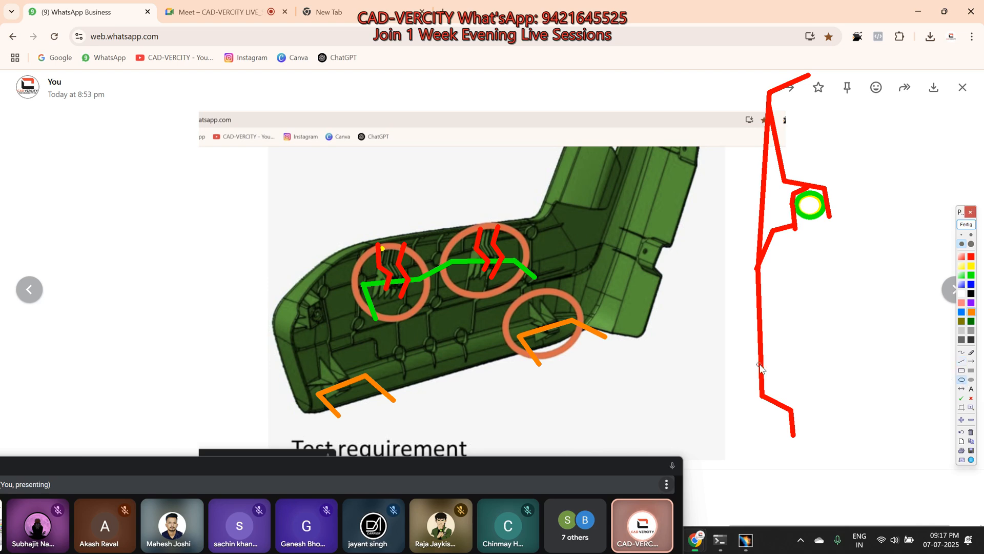
{"action": "left_click_drag", "start_coordinate": [807, 350], "coordinate": [832, 378]}
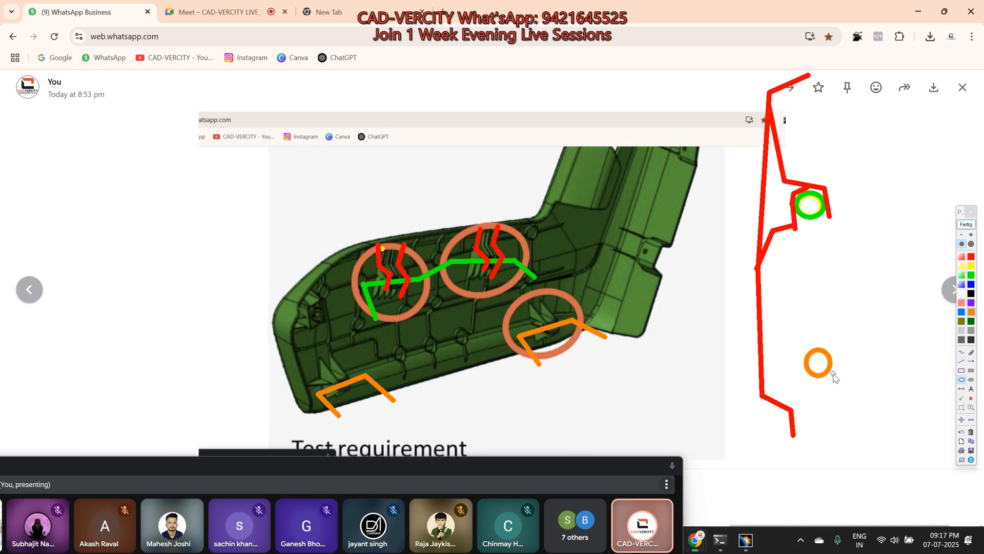
Step: Mark the ribs of the two lower clips in blue and draw a blue clip section from the wall around the orange circle
{"action": "left_click", "coordinate": [972, 285]}
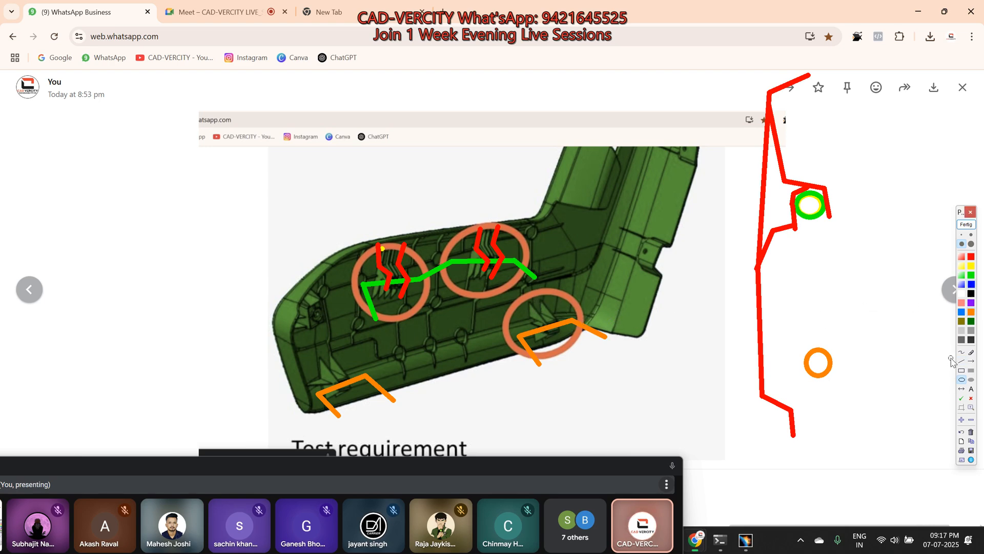
{"action": "mouse_move", "coordinate": [532, 302]}
{"action": "left_mouse_down"}
{"action": "mouse_move", "coordinate": [545, 322]}
{"action": "mouse_move", "coordinate": [536, 342]}
{"action": "mouse_move", "coordinate": [557, 320]}
{"action": "mouse_move", "coordinate": [551, 342]}
{"action": "left_mouse_up"}
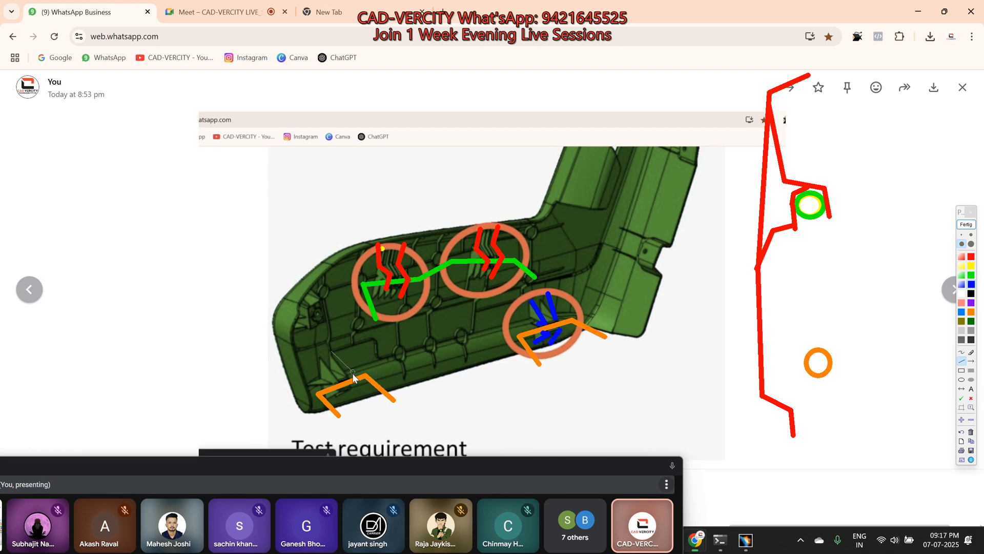
{"action": "left_click_drag", "start_coordinate": [352, 385], "coordinate": [329, 405]}
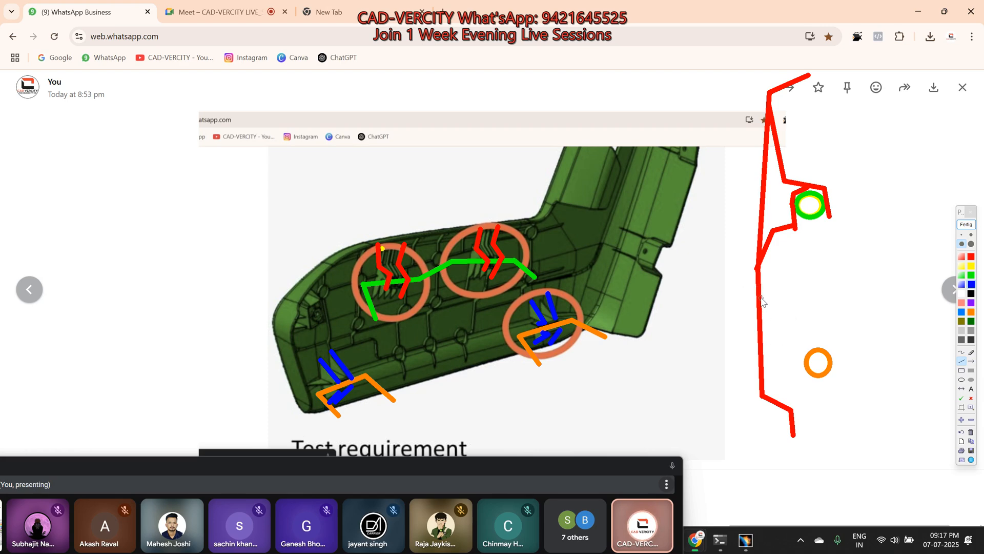
{"action": "mouse_move", "coordinate": [762, 296]}
{"action": "left_mouse_down"}
{"action": "mouse_move", "coordinate": [853, 343]}
{"action": "mouse_move", "coordinate": [844, 349]}
{"action": "left_mouse_up"}
{"action": "mouse_move", "coordinate": [844, 349]}
{"action": "left_mouse_down"}
{"action": "mouse_move", "coordinate": [806, 349]}
{"action": "mouse_move", "coordinate": [805, 378]}
{"action": "mouse_move", "coordinate": [841, 380]}
{"action": "mouse_move", "coordinate": [831, 391]}
{"action": "mouse_move", "coordinate": [761, 398]}
{"action": "left_mouse_up"}
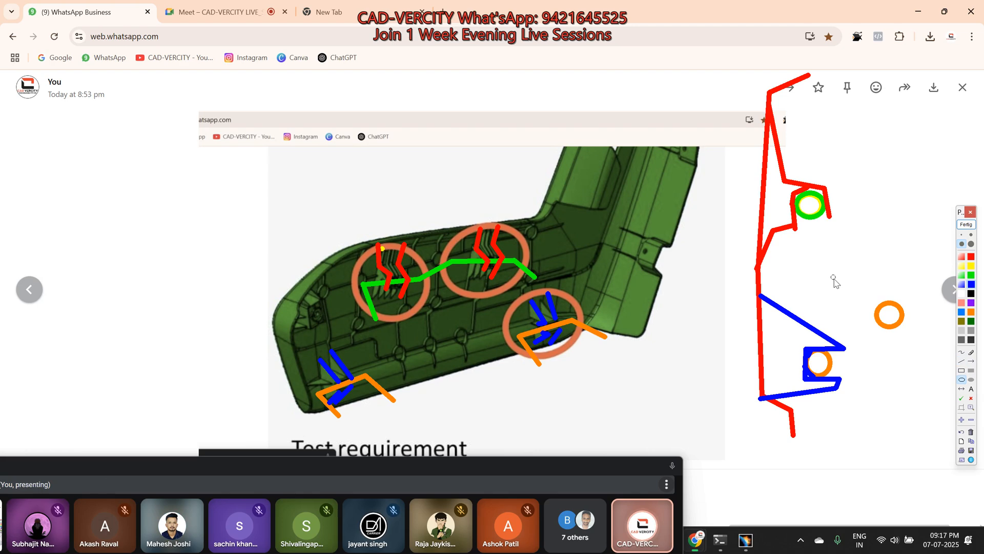
Step: Sketch an alternative blue clip section hooking over the second orange circle, in the same style as the upper clip
{"action": "left_click_drag", "start_coordinate": [823, 261], "coordinate": [861, 290]}
{"action": "left_click", "coordinate": [962, 361]}
{"action": "left_click", "coordinate": [866, 292]}
{"action": "left_click", "coordinate": [906, 297]}
{"action": "left_click_drag", "start_coordinate": [911, 322], "coordinate": [909, 329]}
{"action": "mouse_move", "coordinate": [878, 296]}
{"action": "left_mouse_down"}
{"action": "mouse_move", "coordinate": [871, 337]}
{"action": "mouse_move", "coordinate": [845, 340]}
{"action": "left_mouse_up"}
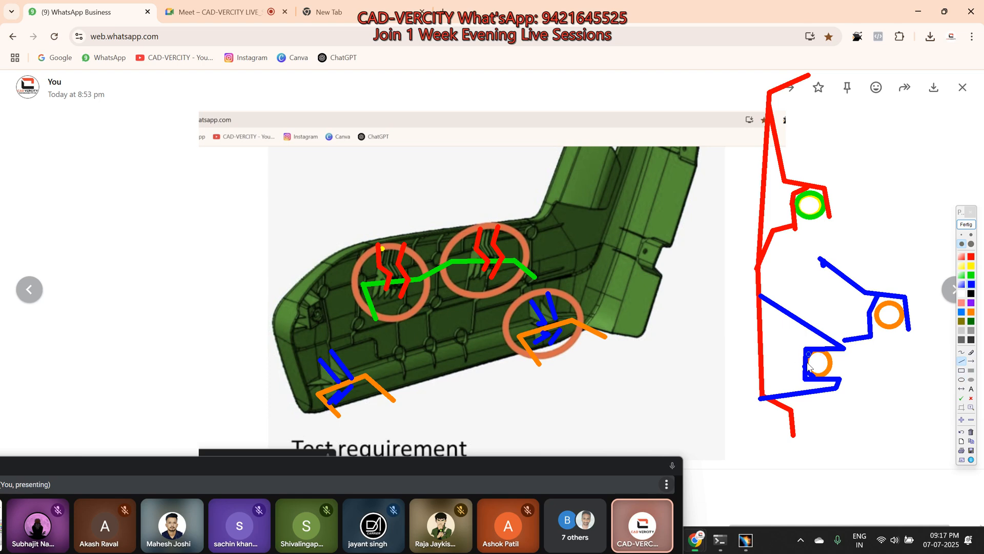
Step: Place large green check marks beside both blue clip sections and a smaller one beneath the section hooking over the second orange circle
{"action": "left_click", "coordinate": [962, 398]}
{"action": "left_click", "coordinate": [787, 354]}
{"action": "left_click", "coordinate": [887, 286]}
{"action": "left_click", "coordinate": [970, 235]}
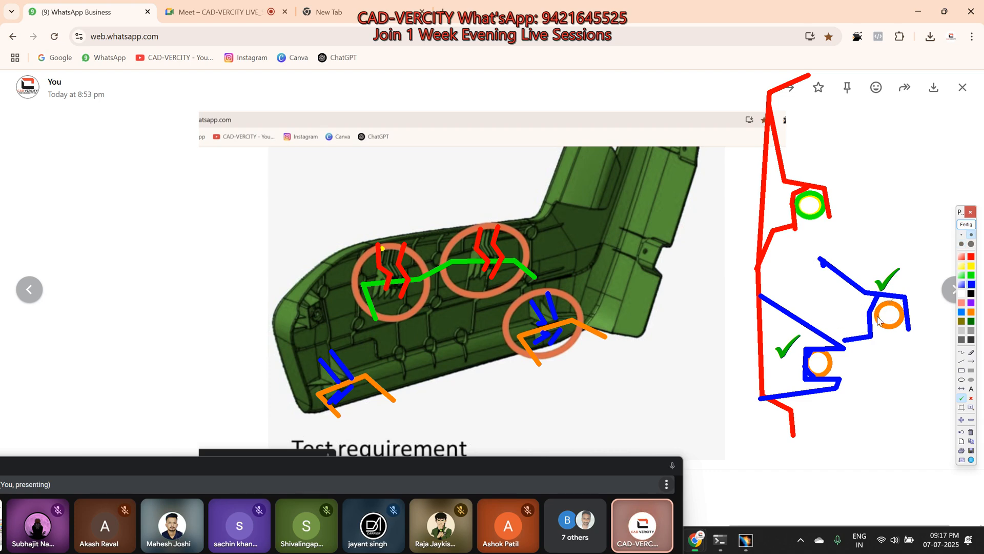
{"action": "left_click", "coordinate": [892, 344]}
Step: Draw thin blue arrows to the four clips, the red clip section and the alternative blue section, plus a curved arrow chain above
{"action": "left_click", "coordinate": [972, 361]}
{"action": "left_click_drag", "start_coordinate": [886, 149], "coordinate": [835, 188]}
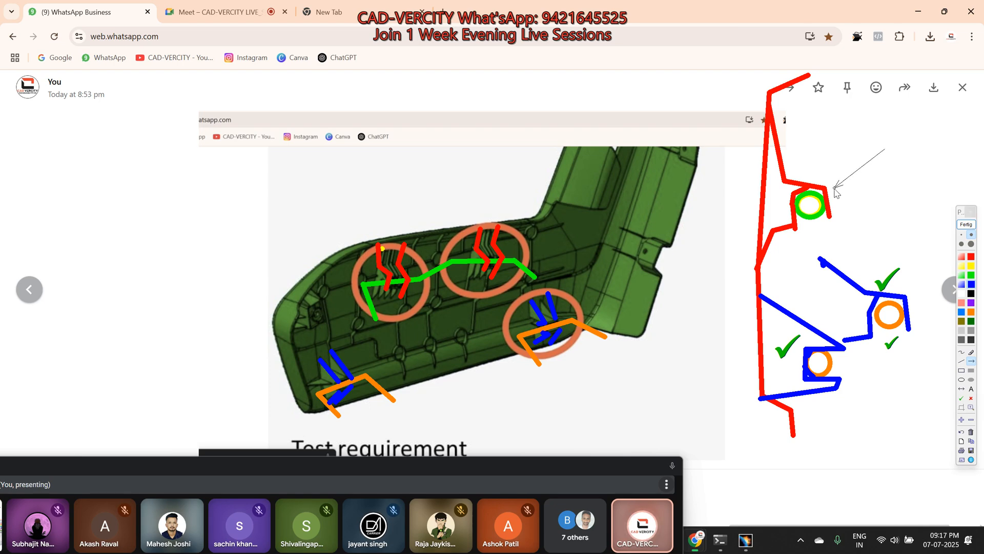
{"action": "left_click_drag", "start_coordinate": [422, 216], "coordinate": [400, 250]}
{"action": "left_click_drag", "start_coordinate": [510, 195], "coordinate": [486, 234]}
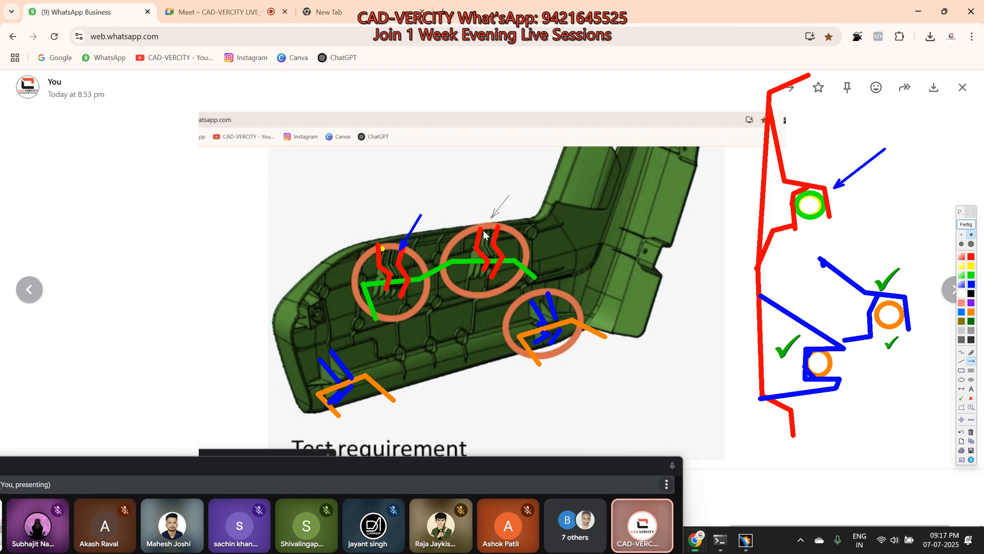
{"action": "left_click_drag", "start_coordinate": [601, 267], "coordinate": [569, 303]}
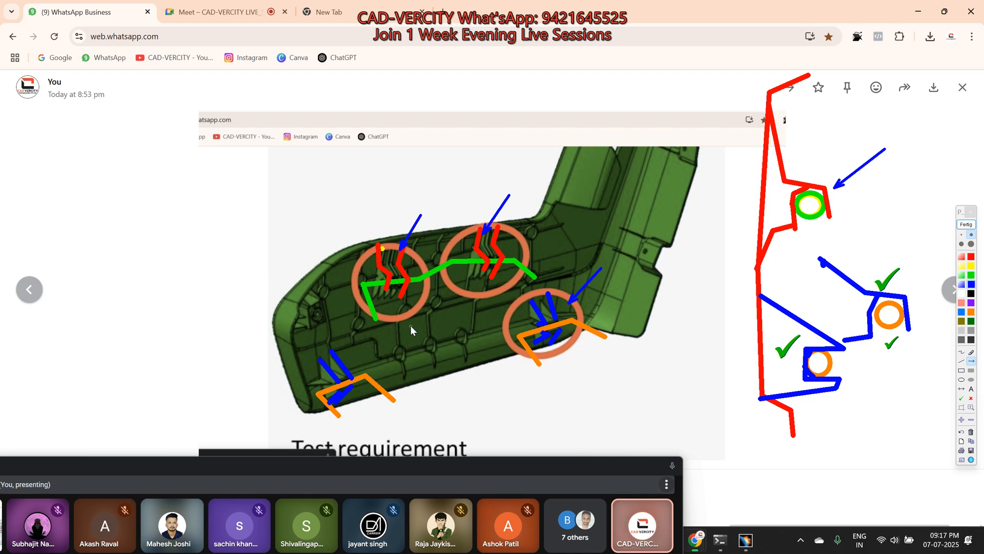
{"action": "left_click_drag", "start_coordinate": [937, 252], "coordinate": [903, 291]}
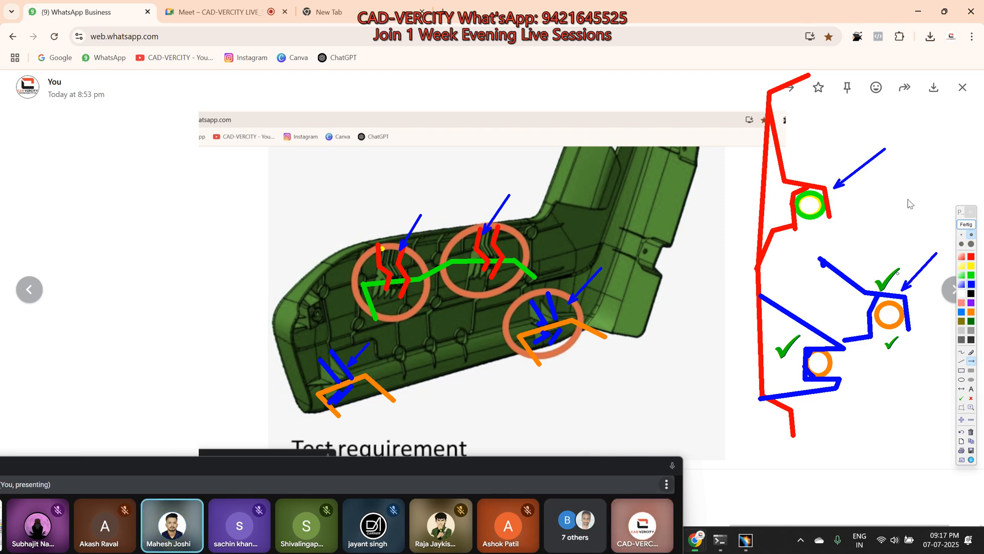
{"action": "mouse_move", "coordinate": [873, 132]}
{"action": "left_mouse_down"}
{"action": "mouse_move", "coordinate": [903, 119]}
{"action": "mouse_move", "coordinate": [926, 123]}
{"action": "mouse_move", "coordinate": [936, 163]}
{"action": "left_mouse_up"}
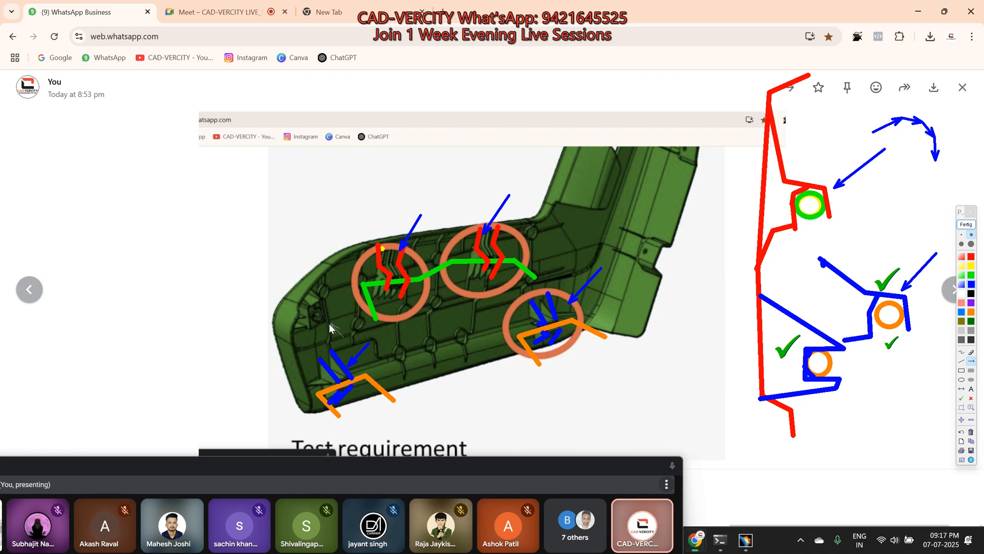
Step: Draw green arrows to the mounting point at the part's front end and to the corner where the upright section begins
{"action": "left_click_drag", "start_coordinate": [321, 320], "coordinate": [321, 320]}
{"action": "left_click_drag", "start_coordinate": [341, 337], "coordinate": [320, 319]}
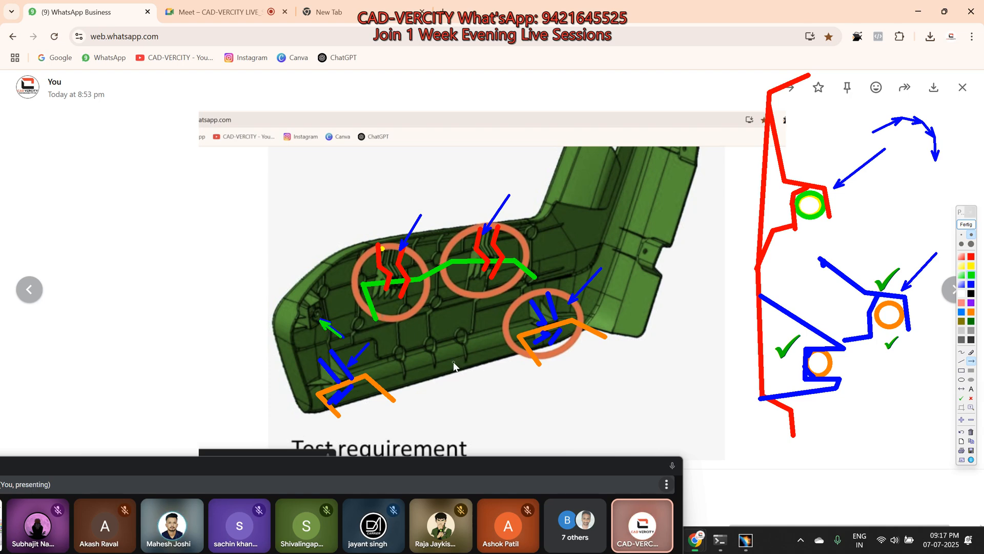
{"action": "left_click_drag", "start_coordinate": [498, 162], "coordinate": [548, 196]}
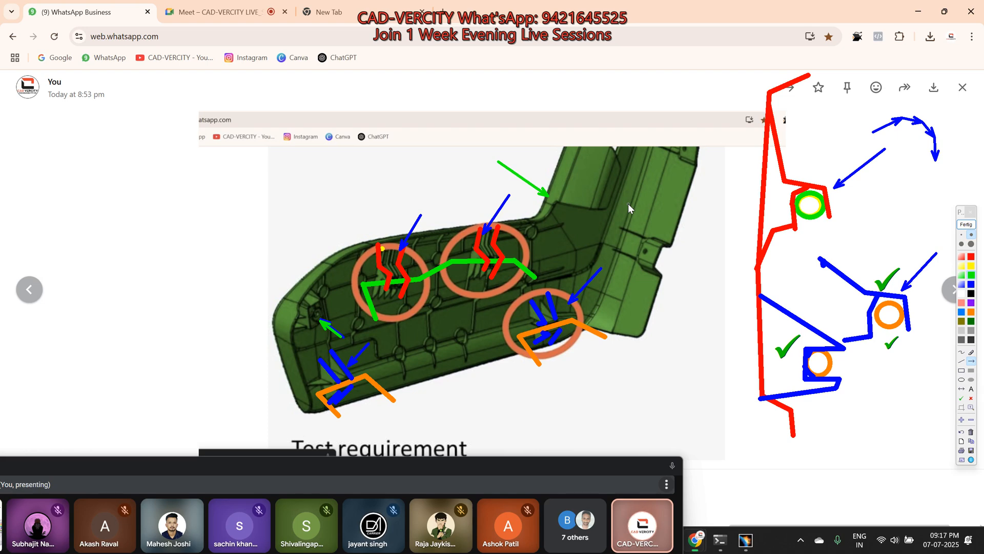
Step: Add the red text label "Pre-Locking" above the two upper clips of the green part
{"action": "left_click", "coordinate": [970, 354]}
{"action": "left_click", "coordinate": [963, 244]}
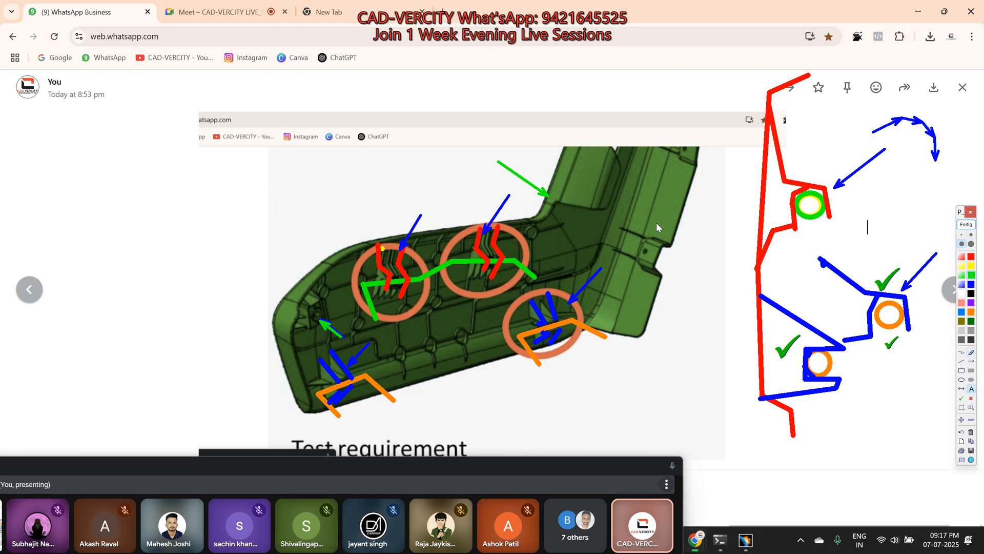
{"action": "left_click", "coordinate": [310, 212]}
{"action": "type", "text": "Pre"}
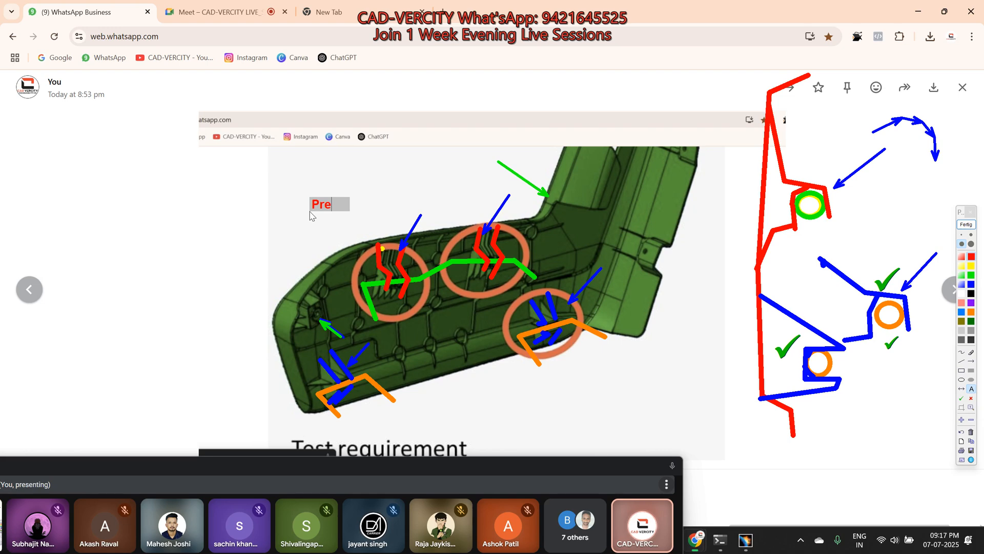
{"action": "type", "text": "-Lo"}
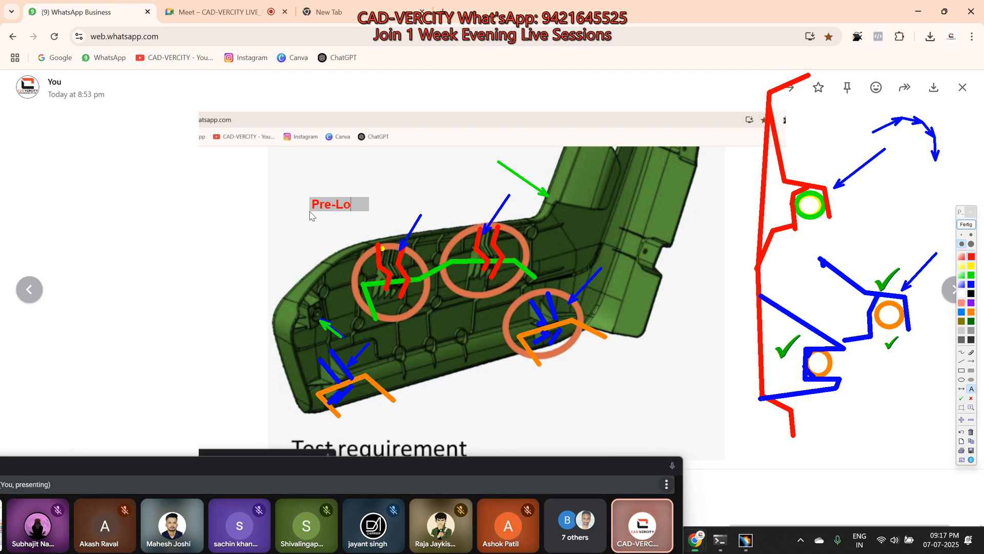
{"action": "type", "text": "cking"}
{"action": "key", "text": "Return"}
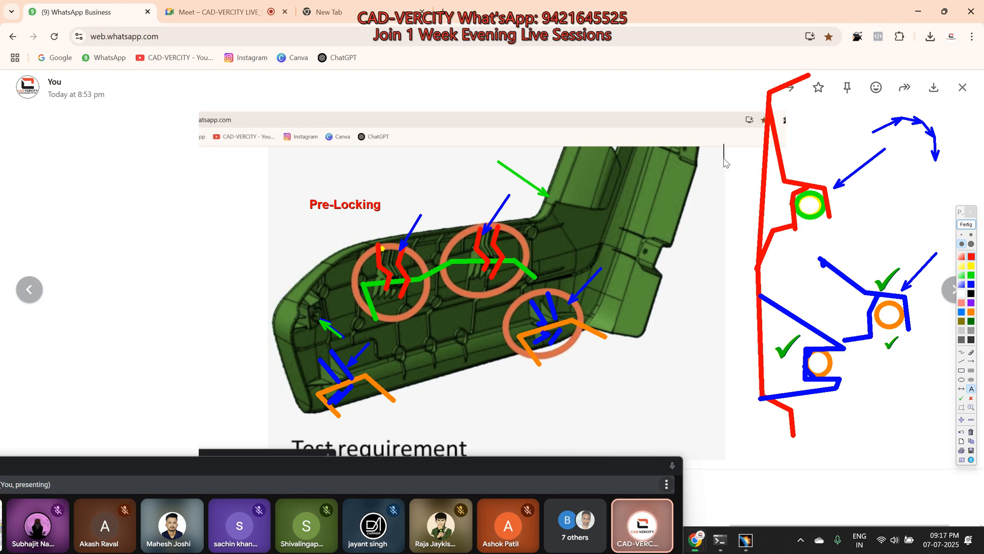
Step: Draw pairs of thin red arrows to the upper and lower mounting points on the rear edge of the upright section
{"action": "left_click", "coordinate": [972, 362]}
{"action": "left_click", "coordinate": [972, 234]}
{"action": "left_click_drag", "start_coordinate": [731, 138], "coordinate": [703, 147]}
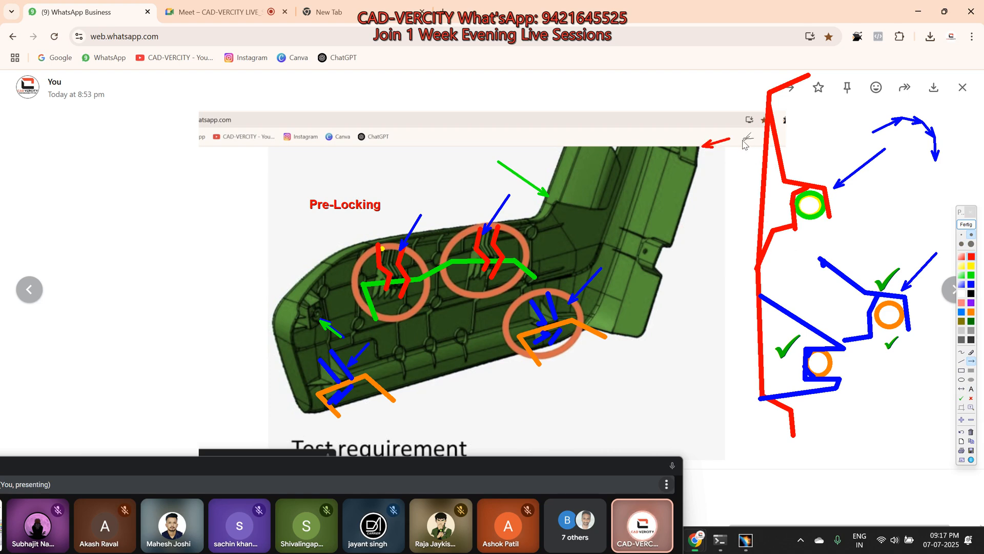
{"action": "left_click_drag", "start_coordinate": [733, 147], "coordinate": [734, 146]}
{"action": "left_click_drag", "start_coordinate": [700, 248], "coordinate": [697, 272]}
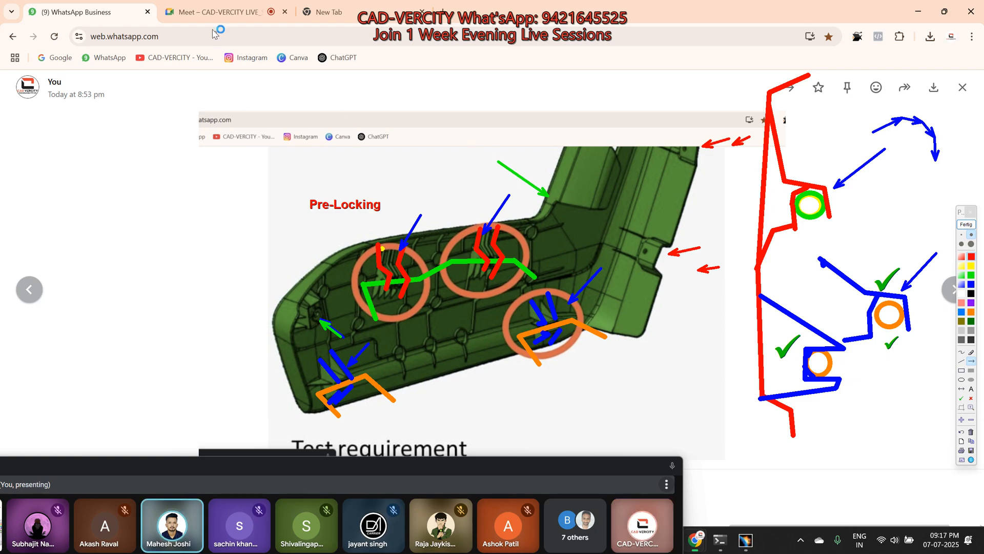
Step: Capture a screenshot of the annotated part image with the clip sketch beside it, and end the screen drawing
{"action": "key", "text": "super+shift+s"}
{"action": "left_click_drag", "start_coordinate": [197, 70], "coordinate": [957, 534]}
{"action": "left_click", "coordinate": [966, 226]}
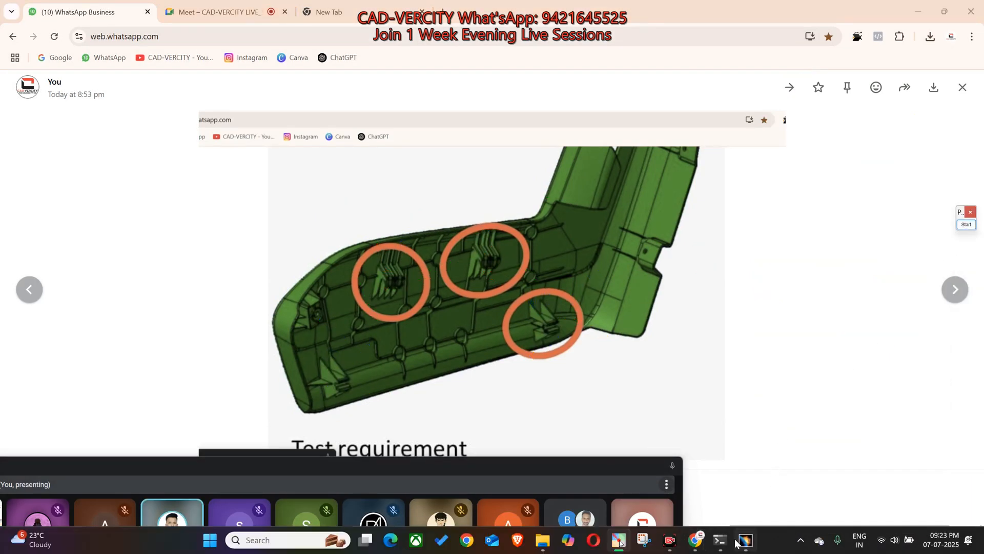
Step: Paste the captured annotated screenshot into the CAD-VERCITY ADVANCED group chat and send it
{"action": "mouse_move", "coordinate": [620, 541]}
{"action": "left_click", "coordinate": [615, 482]}
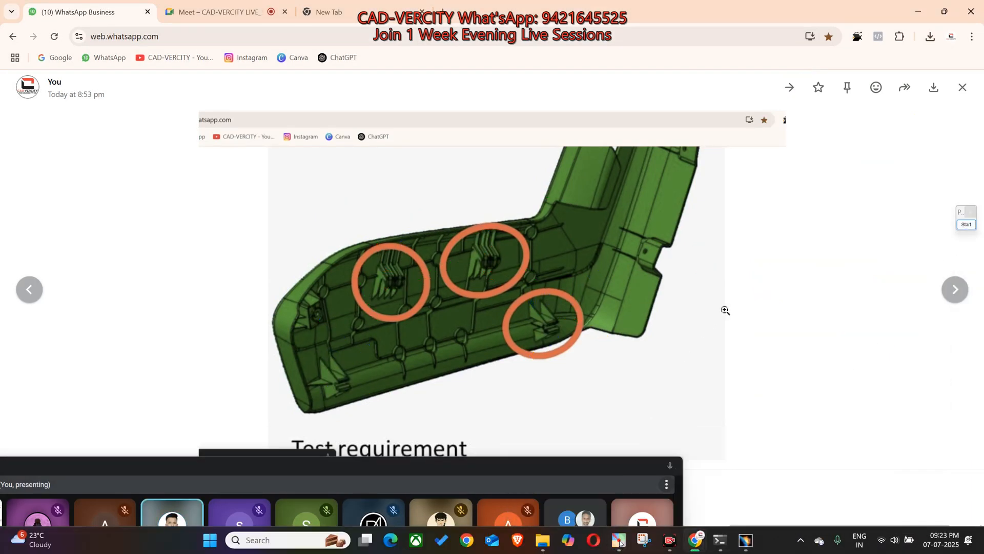
{"action": "left_click", "coordinate": [877, 300]}
{"action": "key", "text": "ctrl+v"}
{"action": "key", "text": "Escape"}
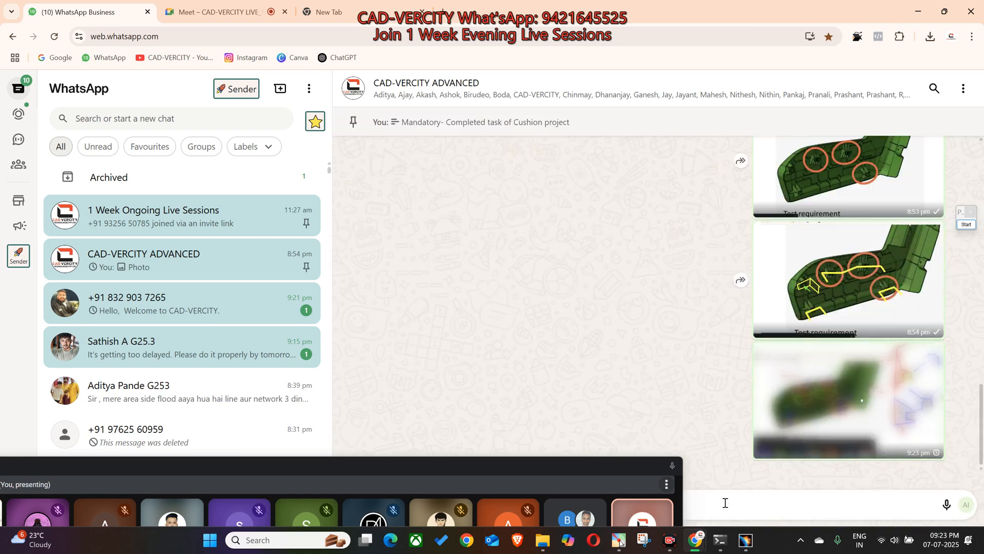
Step: Switch to the Google Meet call and look through its participant list
{"action": "left_click", "coordinate": [660, 465]}
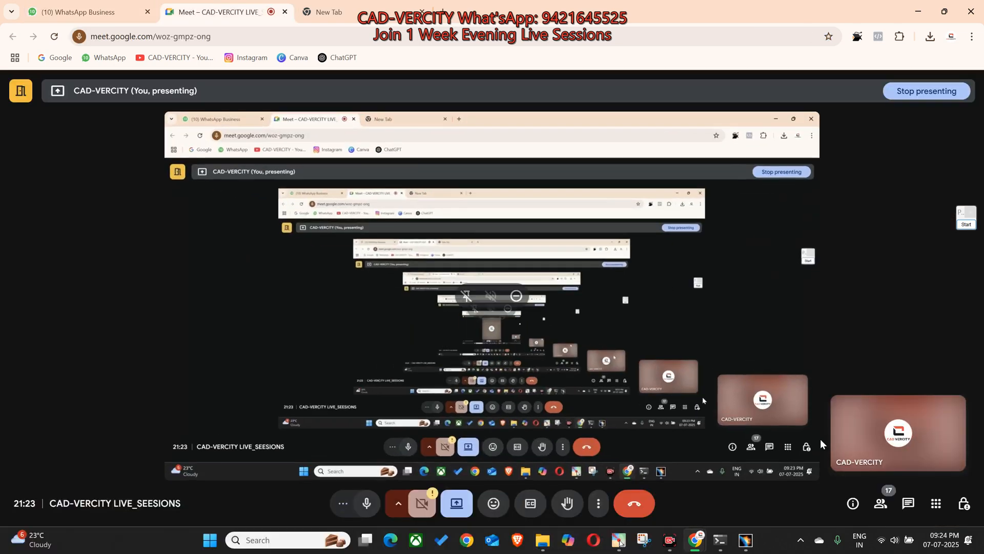
{"action": "left_click", "coordinate": [881, 503]}
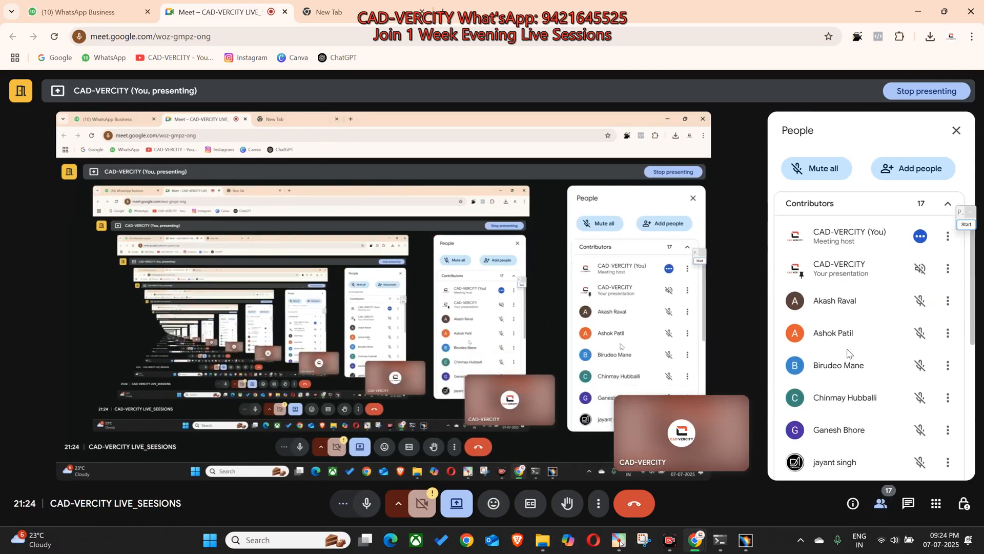
{"action": "scroll", "coordinate": [847, 353], "scroll_direction": "down", "scroll_amount": 3}
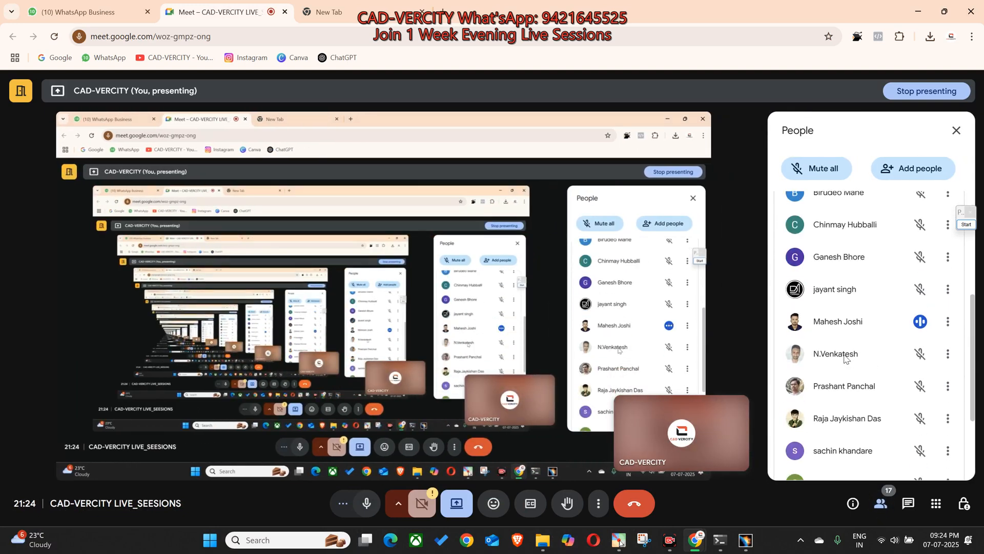
Step: Switch to CATIA and examine the seat frame wires and bracket, plus the two rounded patches on the plastic cover's rear edge
{"action": "left_click", "coordinate": [746, 540]}
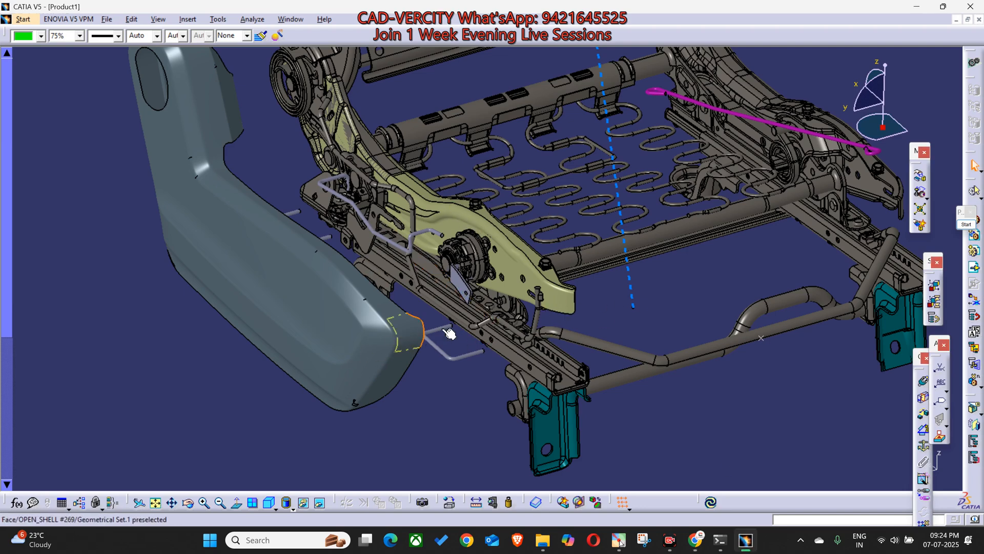
{"action": "scroll", "coordinate": [474, 306], "scroll_direction": "up", "scroll_amount": 5}
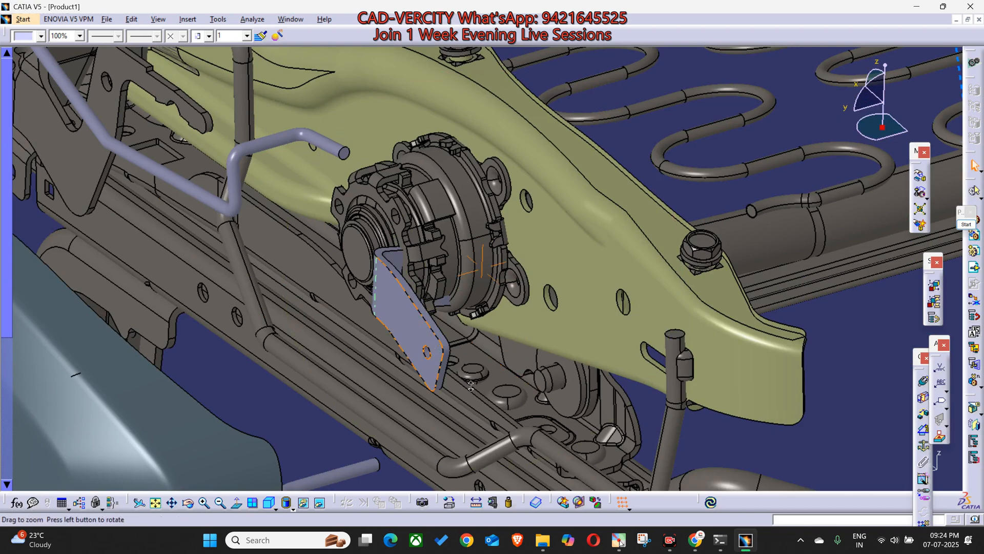
{"action": "middle_click_drag", "start_coordinate": [463, 373], "coordinate": [464, 436]}
{"action": "middle_click_drag", "start_coordinate": [241, 259], "coordinate": [740, 167]}
{"action": "middle_click_drag", "start_coordinate": [74, 219], "coordinate": [451, 207]}
{"action": "left_click", "coordinate": [431, 175]}
{"action": "left_click", "coordinate": [406, 268], "text": "ctrl"}
{"action": "middle_click_drag", "start_coordinate": [439, 277], "coordinate": [493, 173]}
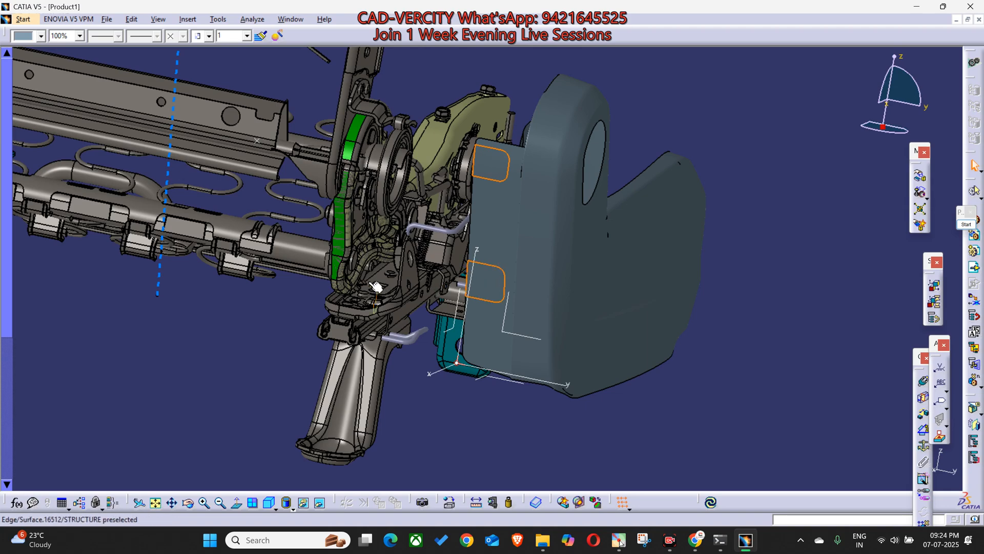
{"action": "middle_click_drag", "start_coordinate": [635, 277], "coordinate": [615, 292]}
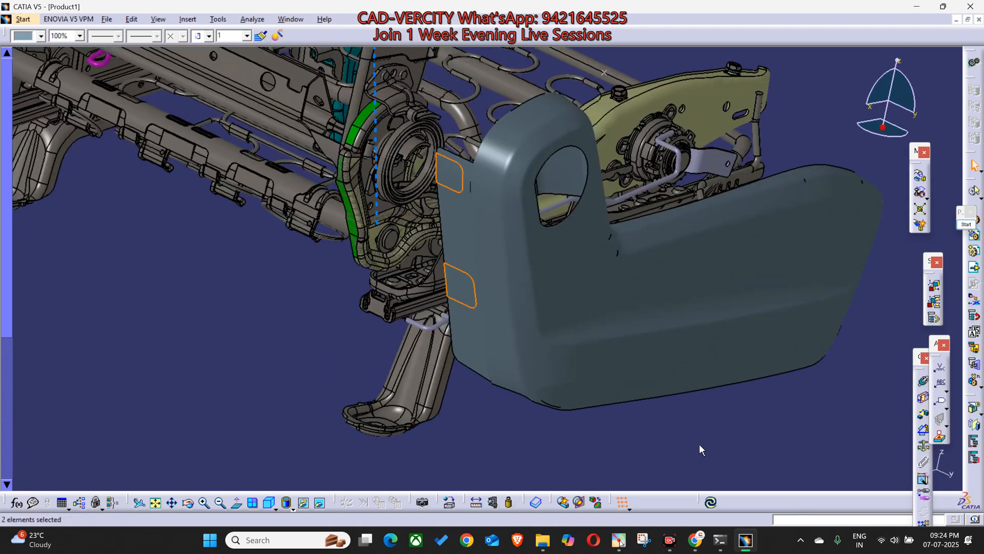
Step: Return to the Google Meet call and check the microphone status of the participants in the list
{"action": "mouse_move", "coordinate": [695, 540]}
{"action": "left_click", "coordinate": [625, 505]}
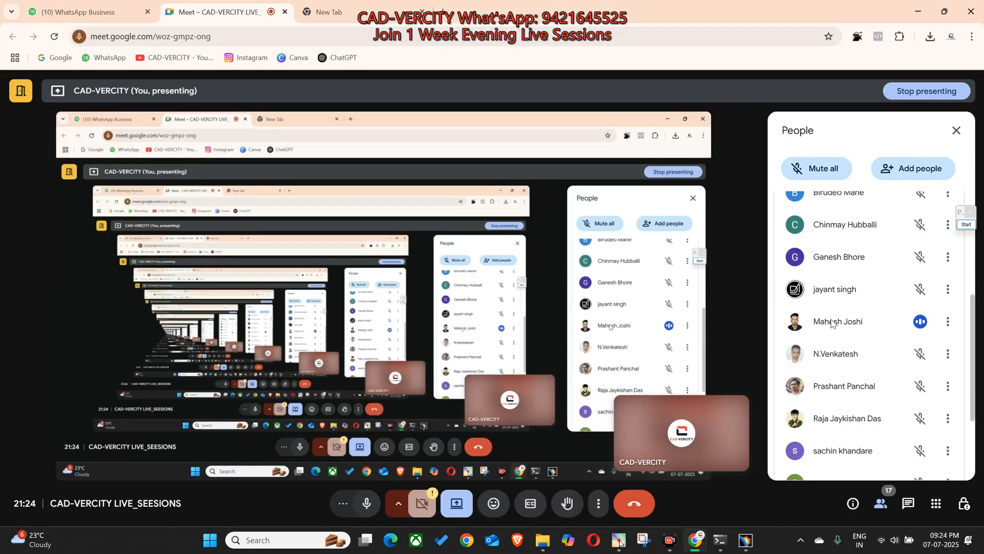
{"action": "scroll", "coordinate": [833, 323], "scroll_direction": "down", "scroll_amount": 3}
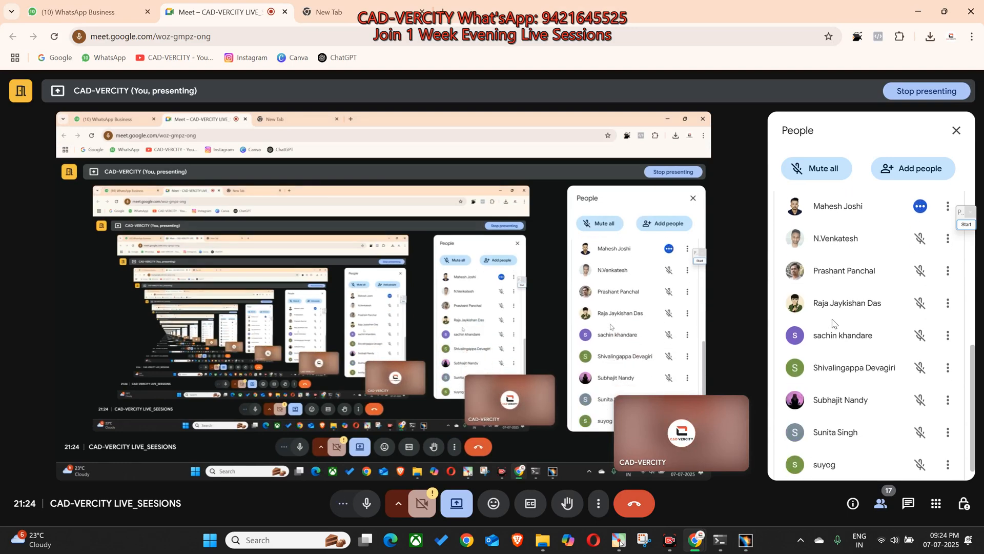
{"action": "scroll", "coordinate": [833, 323], "scroll_direction": "up", "scroll_amount": 3}
{"action": "scroll", "coordinate": [833, 323], "scroll_direction": "up", "scroll_amount": 3}
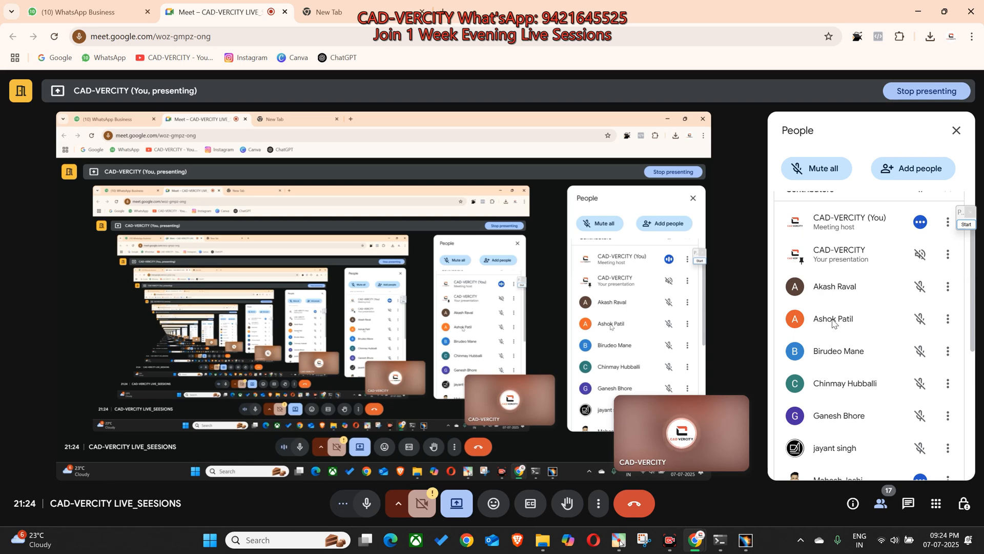
{"action": "scroll", "coordinate": [841, 327], "scroll_direction": "down", "scroll_amount": 1}
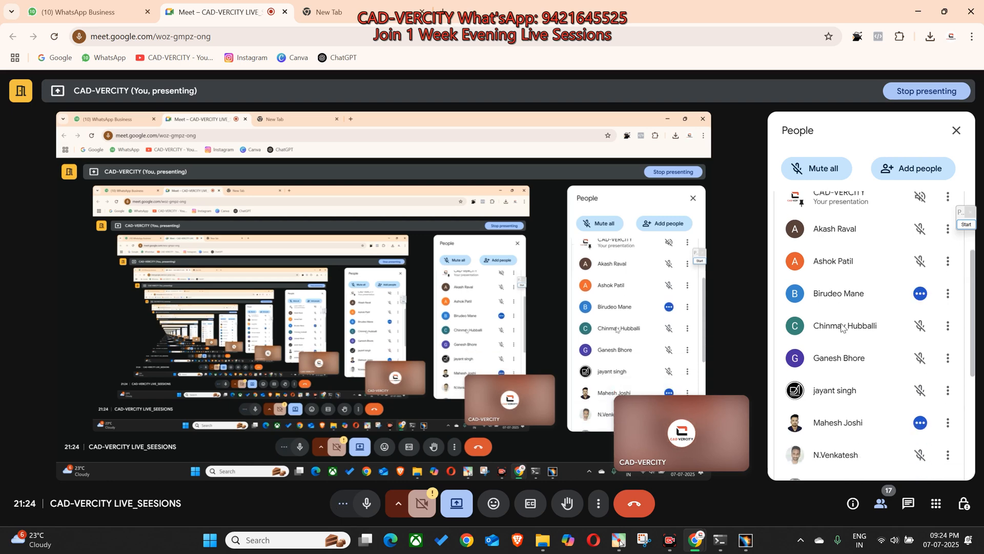
{"action": "scroll", "coordinate": [844, 330], "scroll_direction": "down", "scroll_amount": 2}
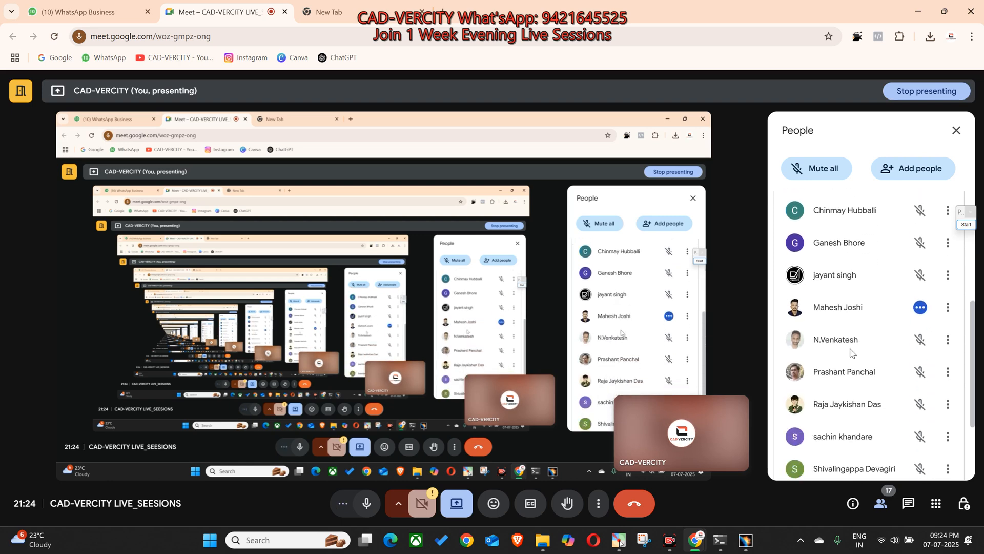
Step: Switch to CATIA and inspect the inner side of the plastic cover and the adjacent frame wire and bracket
{"action": "left_click", "coordinate": [746, 540]}
{"action": "middle_click_drag", "start_coordinate": [436, 273], "coordinate": [518, 298]}
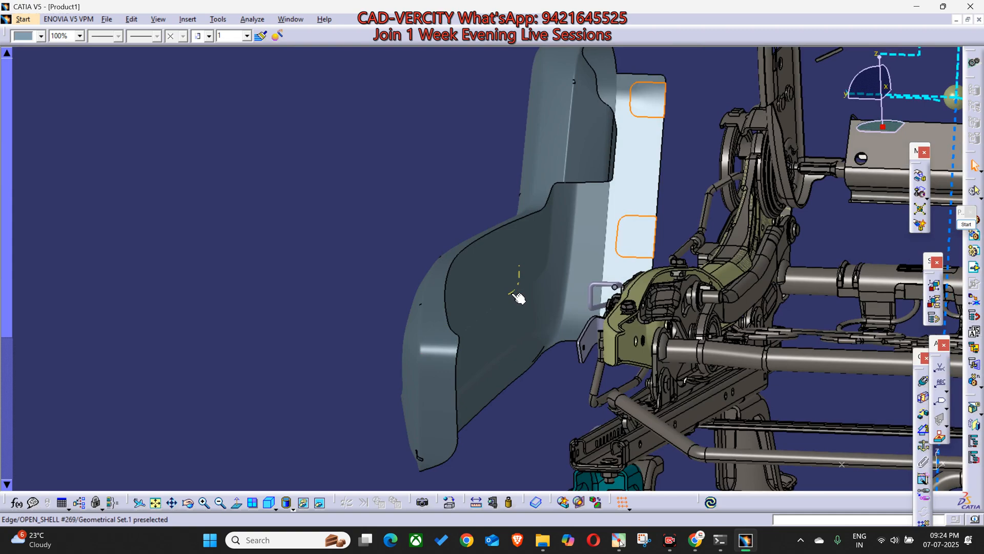
{"action": "middle_click_drag", "start_coordinate": [518, 297], "coordinate": [595, 277]}
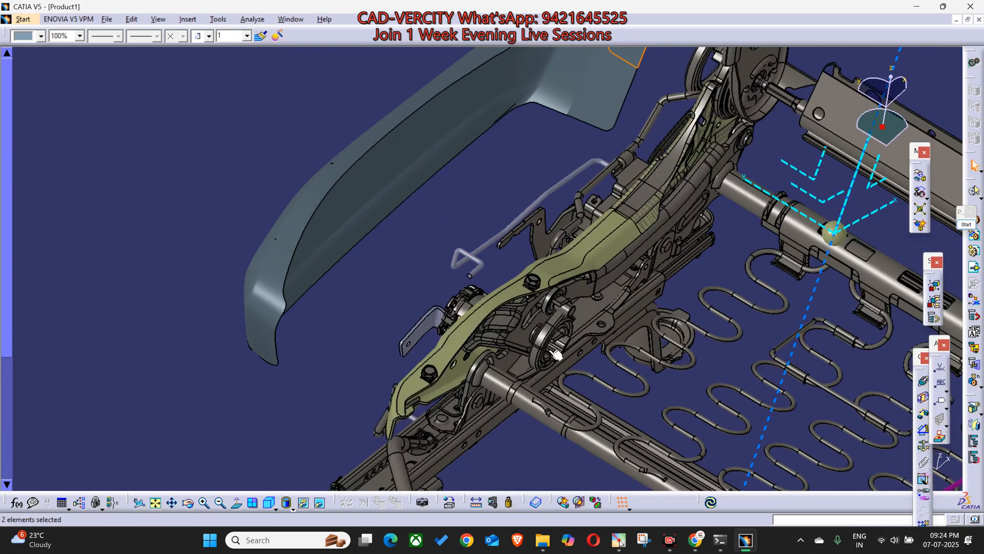
Step: Switch back to the Google Meet call and look through the lower half of the participant list
{"action": "mouse_move", "coordinate": [695, 540]}
{"action": "left_click", "coordinate": [640, 496]}
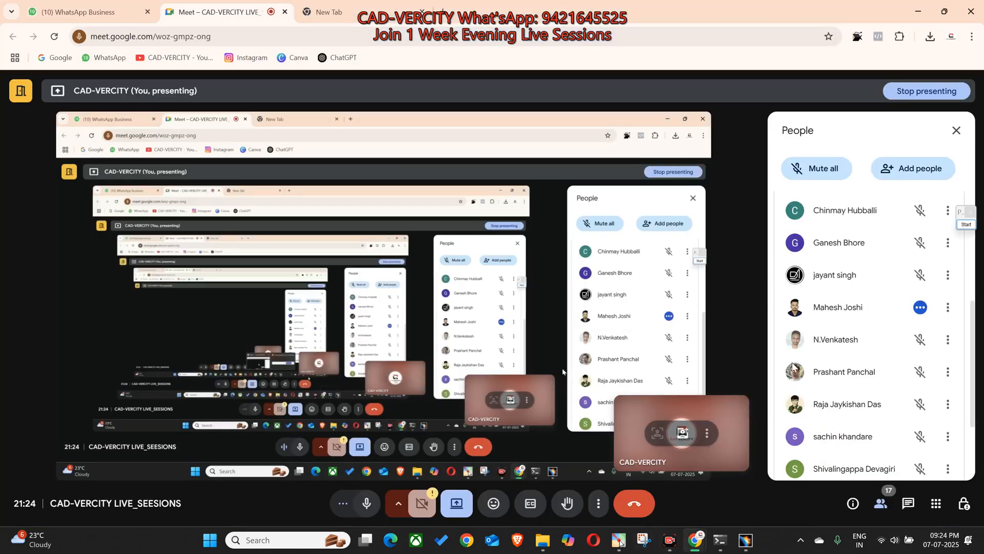
{"action": "scroll", "coordinate": [862, 338], "scroll_direction": "down", "scroll_amount": 3}
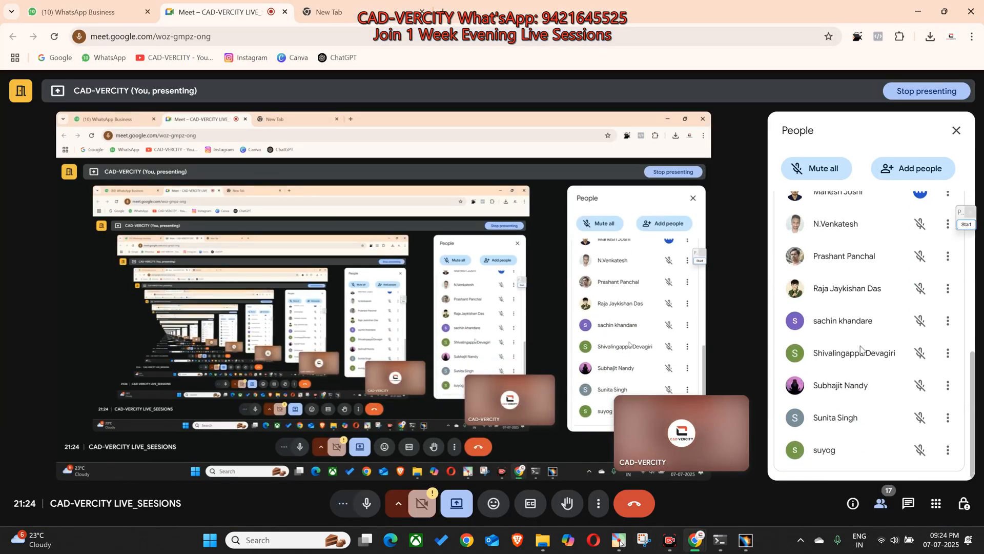
{"action": "scroll", "coordinate": [863, 353], "scroll_direction": "up", "scroll_amount": 1}
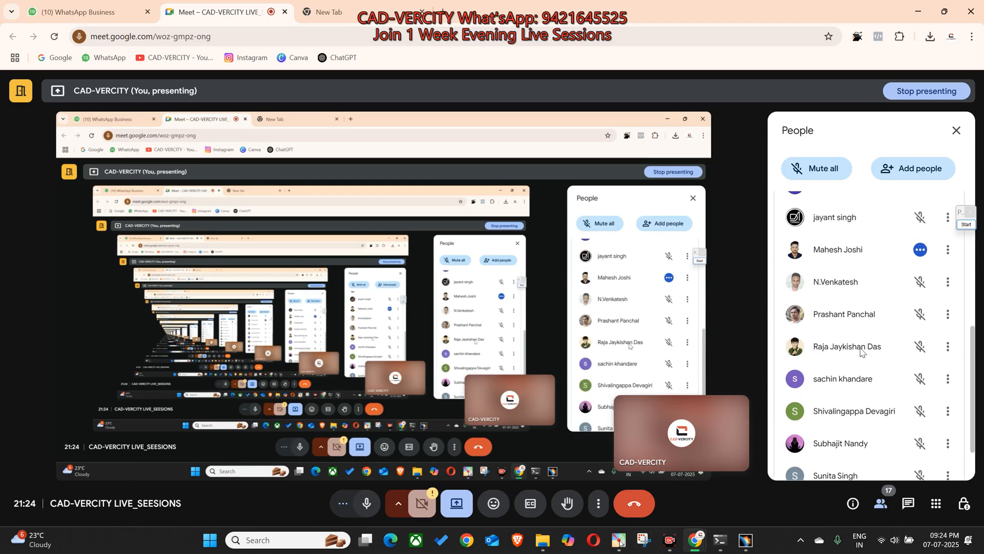
{"action": "scroll", "coordinate": [863, 353], "scroll_direction": "down", "scroll_amount": 1}
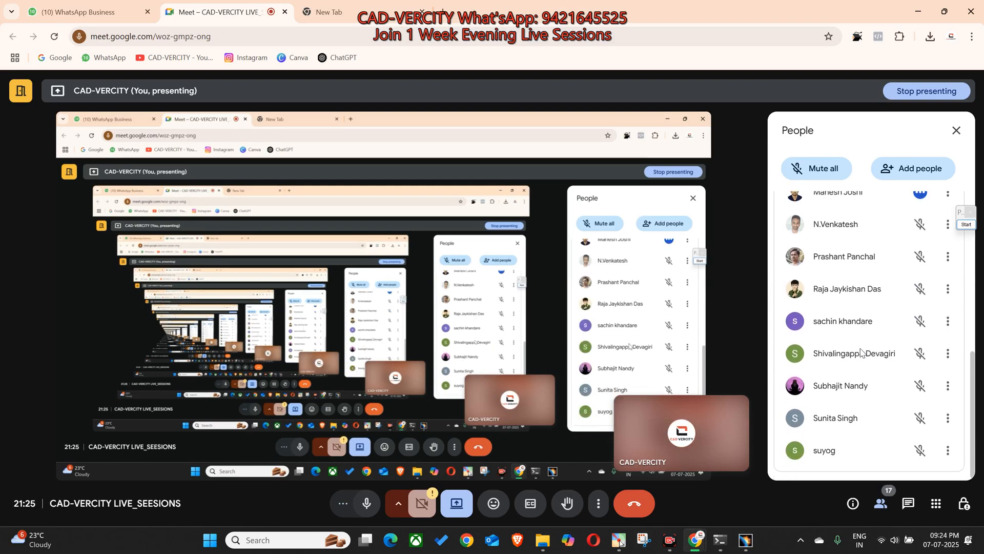
{"action": "scroll", "coordinate": [861, 353], "scroll_direction": "up", "scroll_amount": 3}
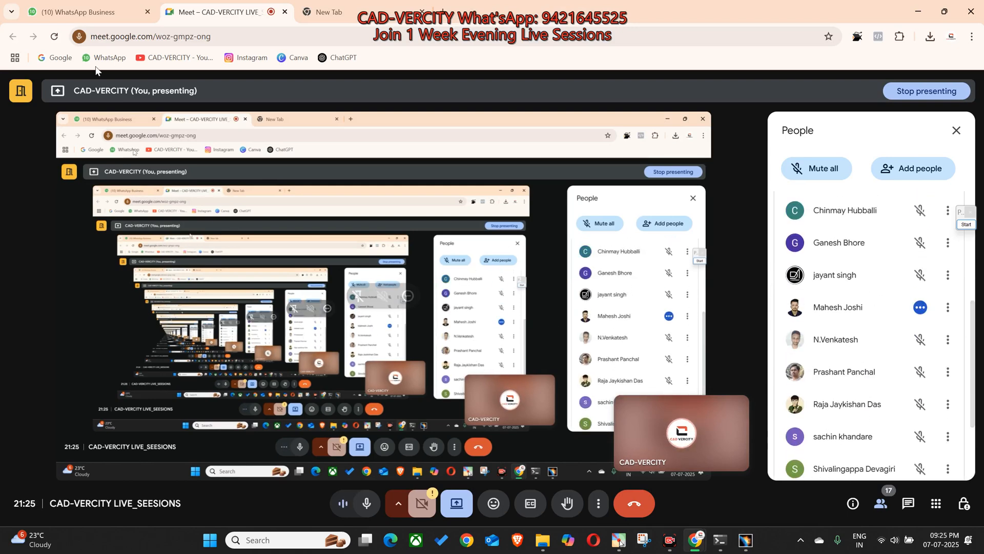
Step: Switch to WhatsApp, open the test requirement image from the group chat, and move the floating meeting window clear of its text
{"action": "left_click", "coordinate": [83, 12]}
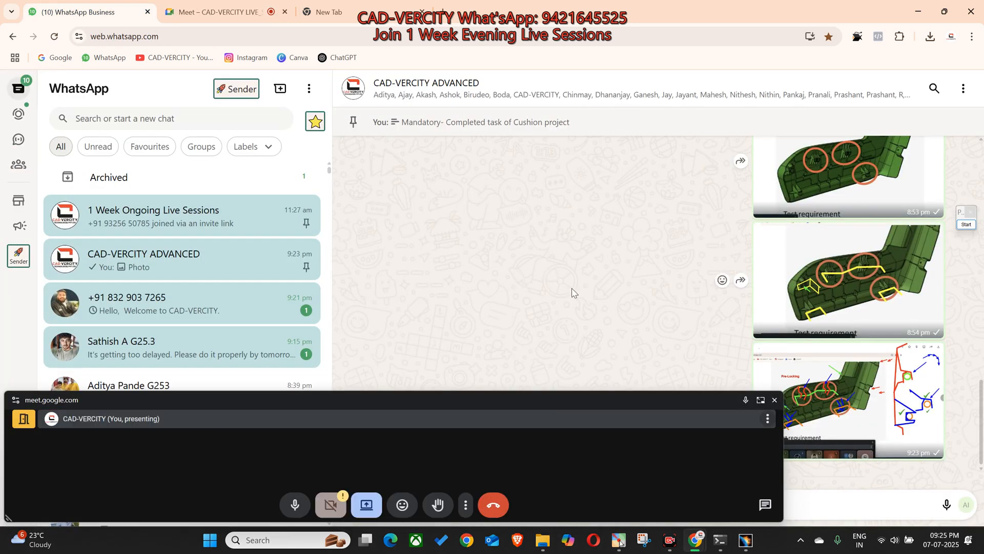
{"action": "scroll", "coordinate": [564, 292], "scroll_direction": "up", "scroll_amount": 10}
{"action": "scroll", "coordinate": [522, 292], "scroll_direction": "up", "scroll_amount": 4}
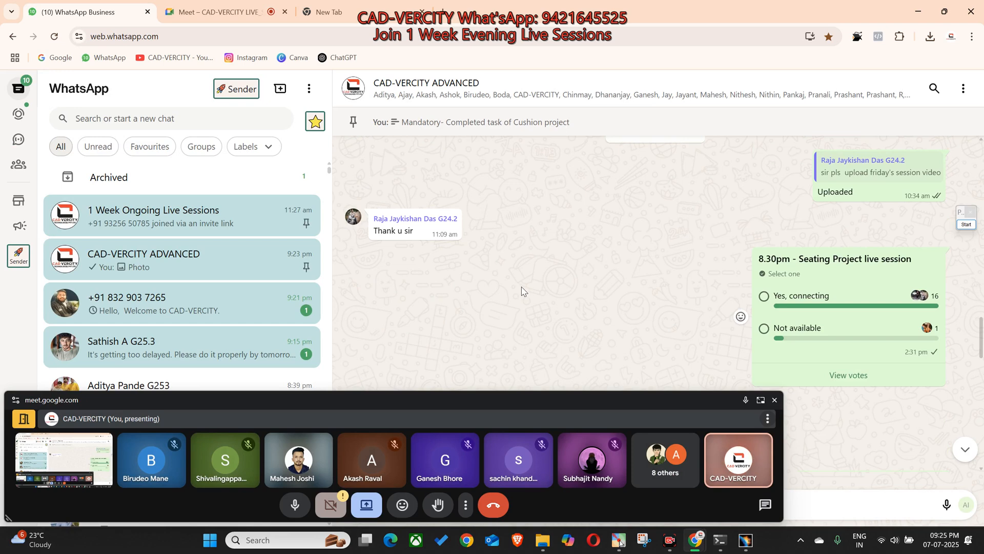
{"action": "scroll", "coordinate": [522, 292], "scroll_direction": "up", "scroll_amount": 4}
{"action": "left_click", "coordinate": [459, 190]}
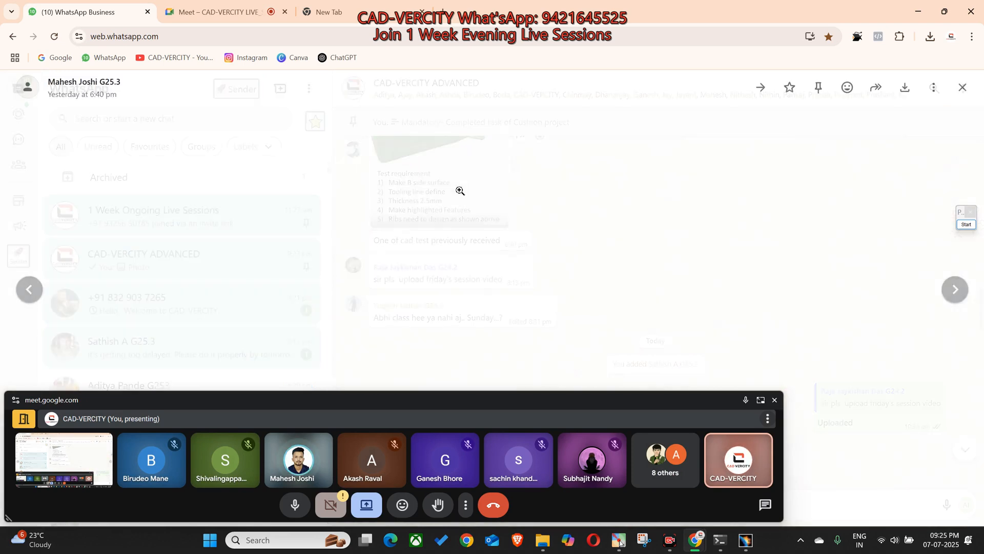
{"action": "left_click_drag", "start_coordinate": [598, 404], "coordinate": [540, 462]}
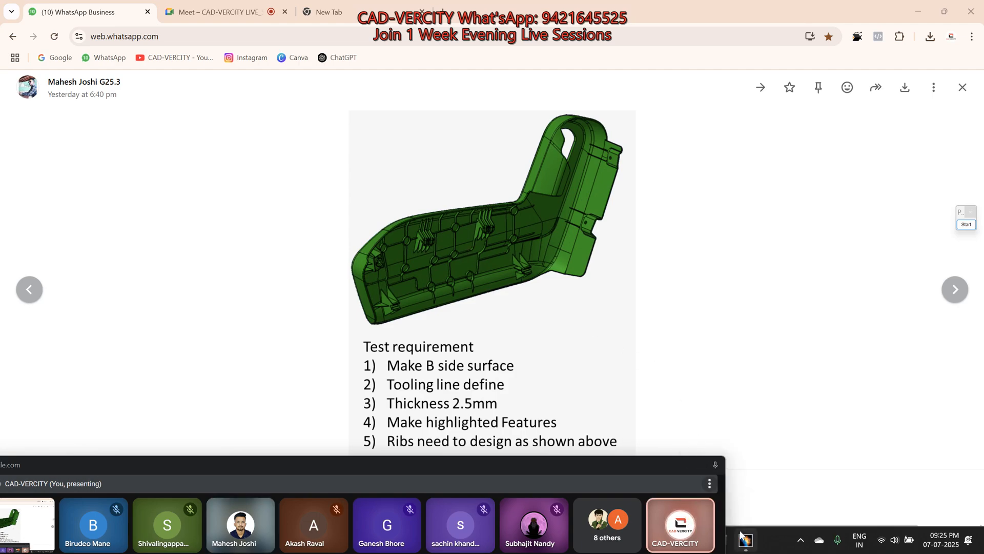
Step: Switch to CATIA and open the plastic part from the assembly in its own window for editing
{"action": "key", "text": "alt+Tab"}
{"action": "middle_click_drag", "start_coordinate": [486, 268], "coordinate": [622, 213]}
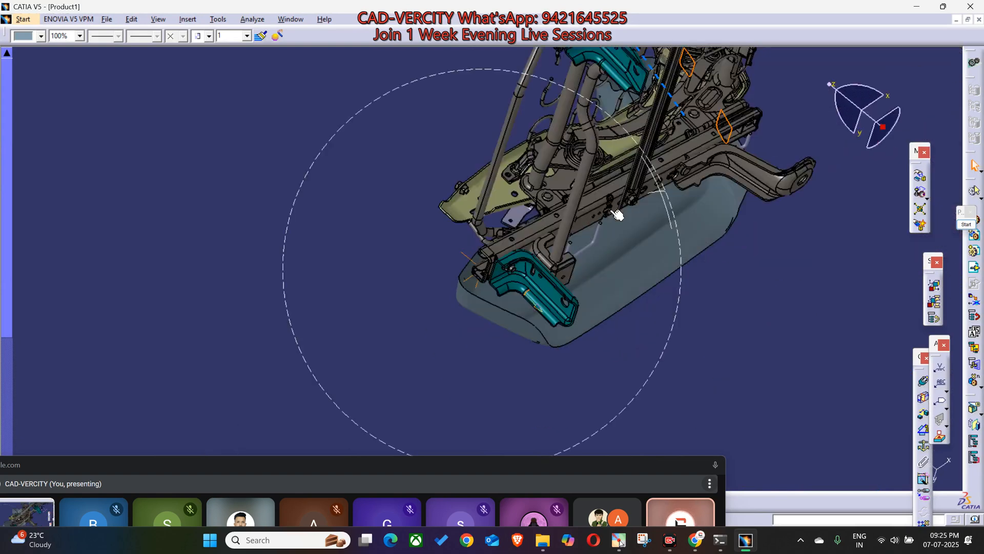
{"action": "right_click", "coordinate": [621, 280]}
{"action": "mouse_move", "coordinate": [728, 436]}
{"action": "left_click", "coordinate": [797, 449]}
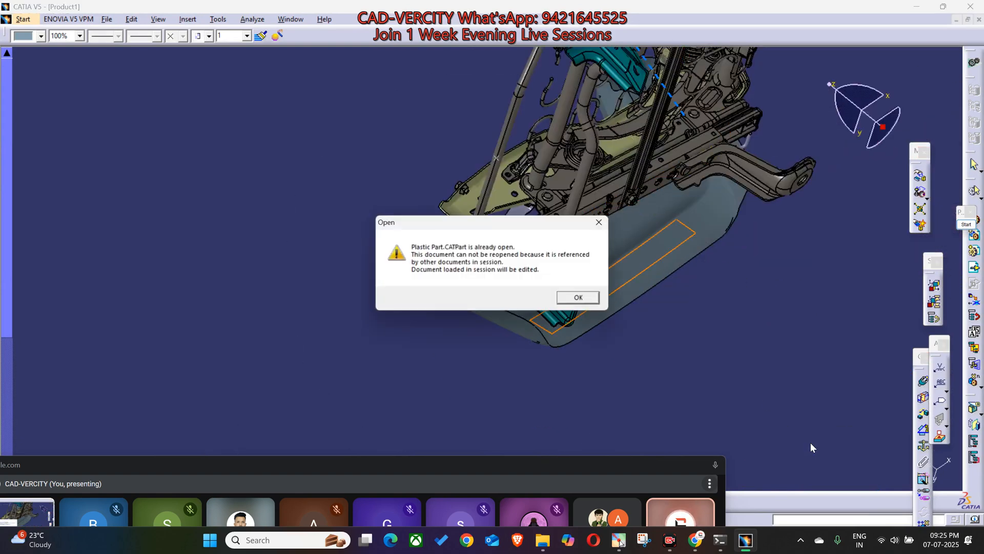
{"action": "left_click", "coordinate": [572, 306]}
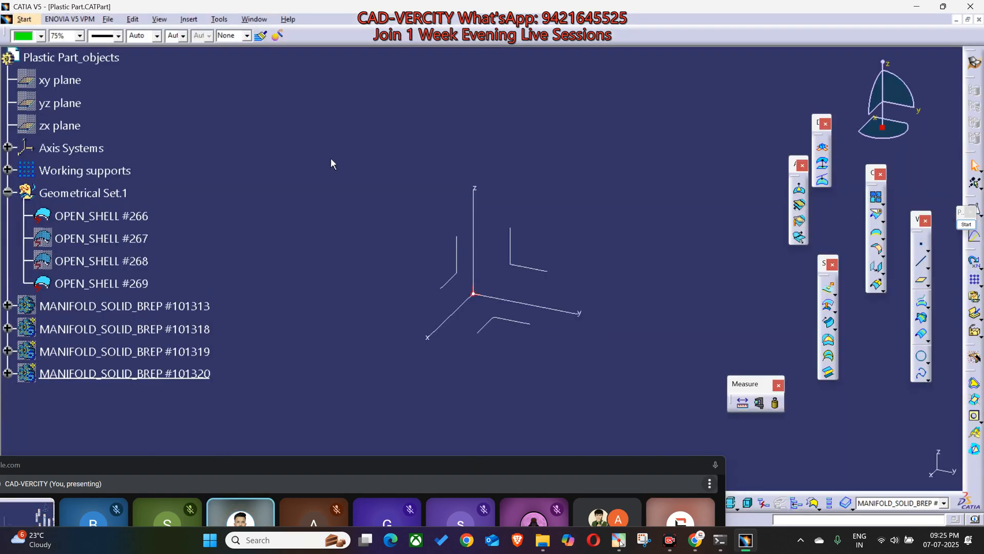
Step: Open the sub-tree of OPEN_SHELL #269 in a separate window
{"action": "mouse_move", "coordinate": [450, 345]}
{"action": "middle_mouse_down"}
{"action": "mouse_move", "coordinate": [501, 417]}
{"action": "mouse_move", "coordinate": [500, 441]}
{"action": "middle_mouse_up"}
{"action": "scroll", "coordinate": [447, 374], "scroll_direction": "up", "scroll_amount": 1}
{"action": "mouse_move", "coordinate": [446, 374]}
{"action": "middle_mouse_down"}
{"action": "mouse_move", "coordinate": [503, 325]}
{"action": "mouse_move", "coordinate": [456, 326]}
{"action": "mouse_move", "coordinate": [484, 290]}
{"action": "mouse_move", "coordinate": [651, 281]}
{"action": "middle_mouse_up"}
{"action": "right_click", "coordinate": [98, 326]}
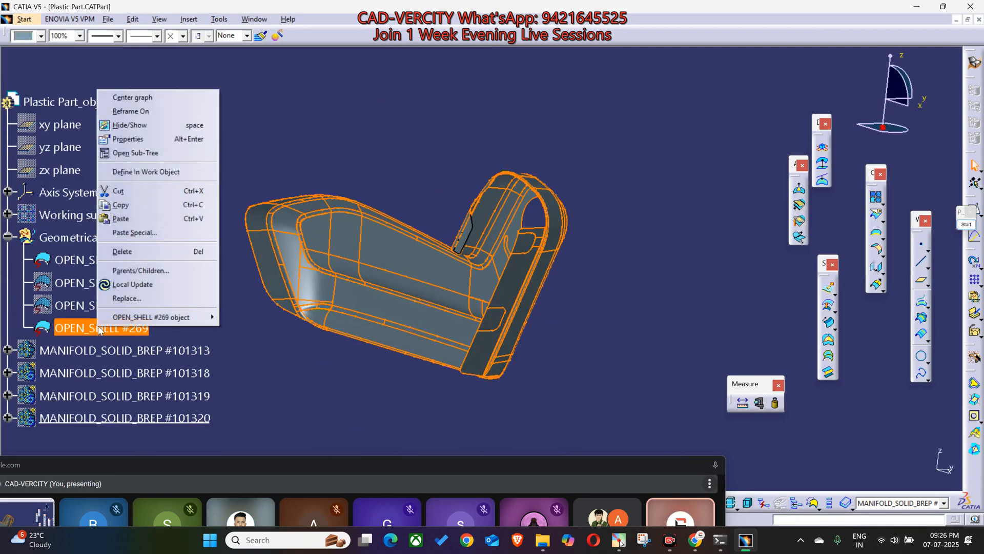
{"action": "left_click", "coordinate": [135, 152]}
Step: Hide OPEN_SHELL #269 and the small separate shell left beside it
{"action": "left_click", "coordinate": [852, 262]}
{"action": "key", "text": "space"}
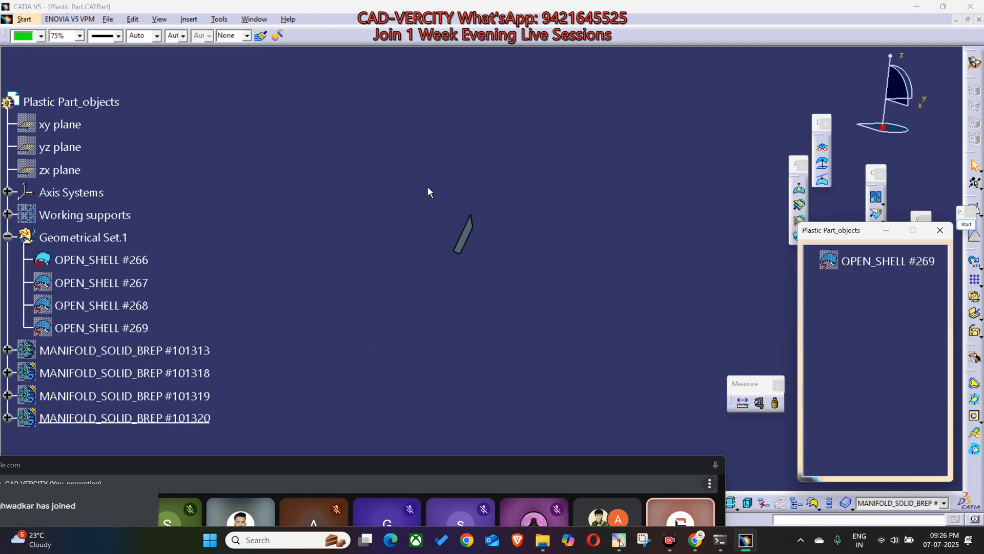
{"action": "left_click", "coordinate": [464, 234]}
{"action": "key", "text": "space"}
Step: Show OPEN_SHELL #269 and OPEN_SHELL #266 again, and select OPEN_SHELL #266
{"action": "left_click", "coordinate": [866, 263]}
{"action": "key", "text": "space"}
{"action": "middle_click_drag", "start_coordinate": [420, 292], "coordinate": [423, 362]}
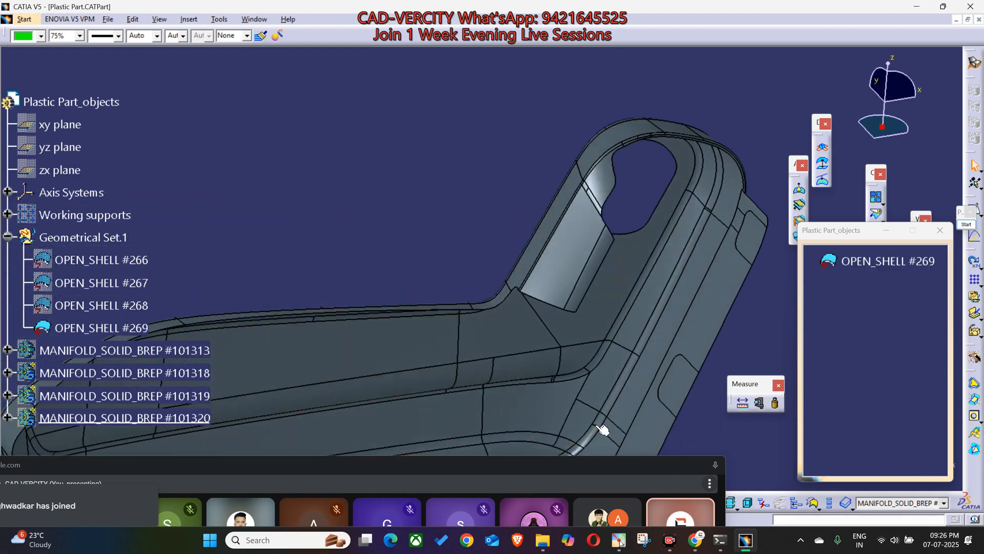
{"action": "left_click", "coordinate": [98, 255]}
{"action": "key", "text": "space"}
{"action": "left_click", "coordinate": [97, 255]}
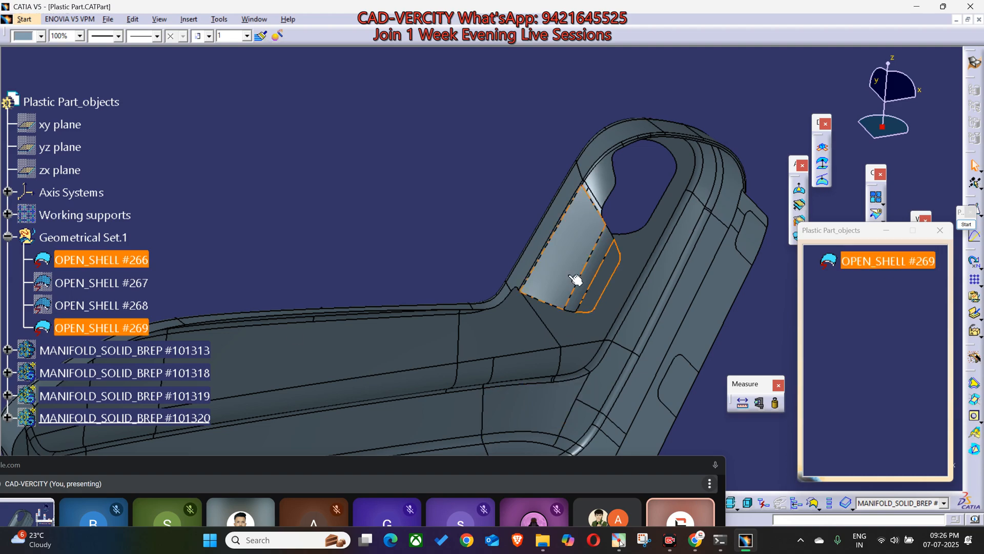
Step: Examine the recessed side area of OPEN_SHELL #266 and #269 from several angles, finishing with the part in side view
{"action": "middle_click", "coordinate": [593, 247]}
{"action": "middle_click_drag", "start_coordinate": [598, 335], "coordinate": [484, 266]}
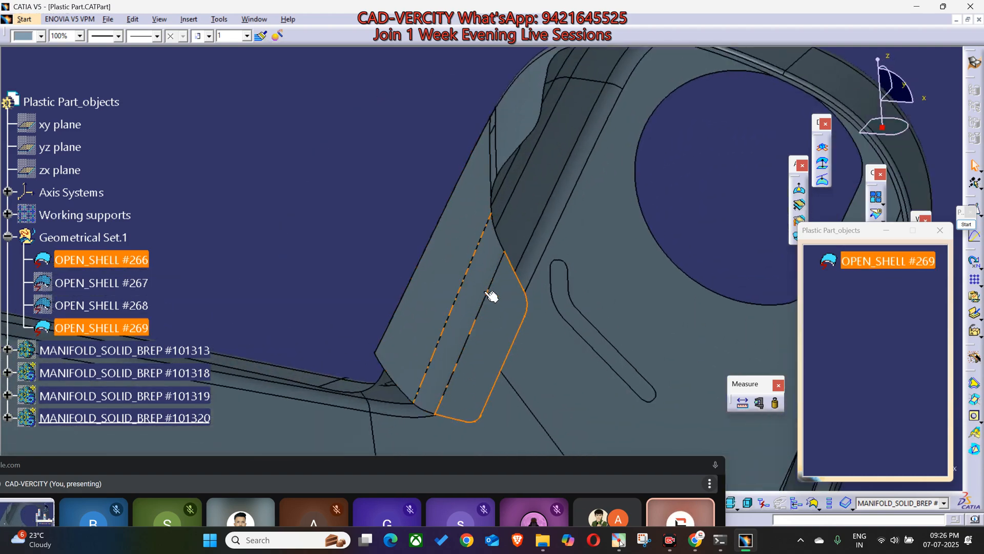
{"action": "middle_click_drag", "start_coordinate": [505, 334], "coordinate": [441, 198]}
{"action": "middle_click_drag", "start_coordinate": [454, 248], "coordinate": [589, 277]}
{"action": "middle_click_drag", "start_coordinate": [295, 315], "coordinate": [415, 444]}
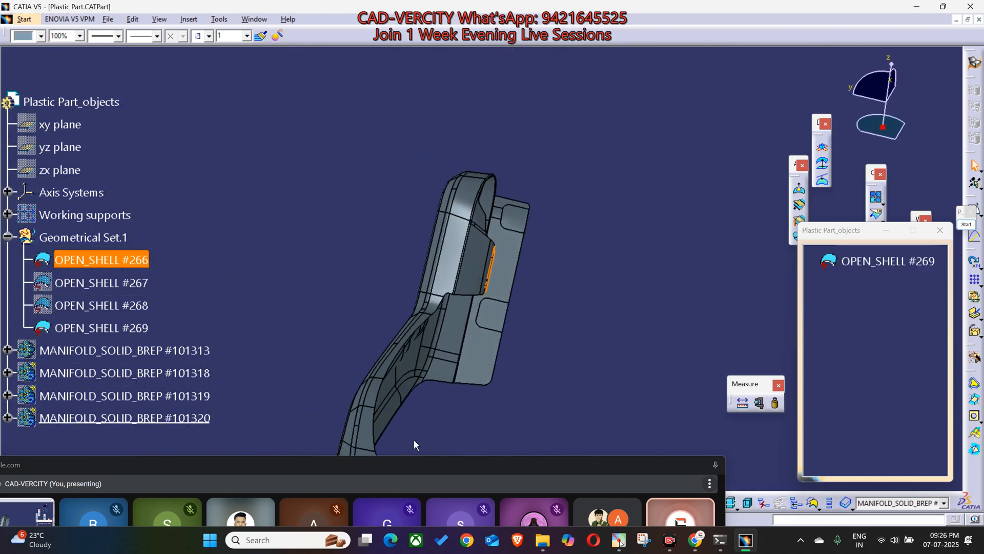
{"action": "left_click", "coordinate": [428, 469]}
{"action": "middle_click_drag", "start_coordinate": [411, 377], "coordinate": [559, 370]}
{"action": "left_click", "coordinate": [615, 353]}
{"action": "middle_click_drag", "start_coordinate": [682, 348], "coordinate": [681, 341]}
Step: Annotate the side view with a red open outline running down to the part's flange, straight across, and back up
{"action": "left_click", "coordinate": [966, 224]}
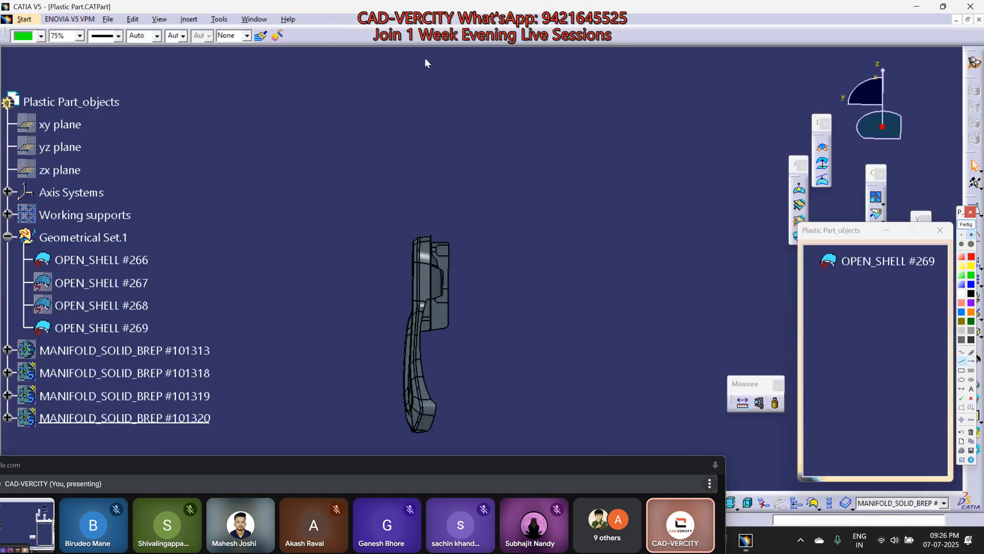
{"action": "left_click", "coordinate": [418, 142]}
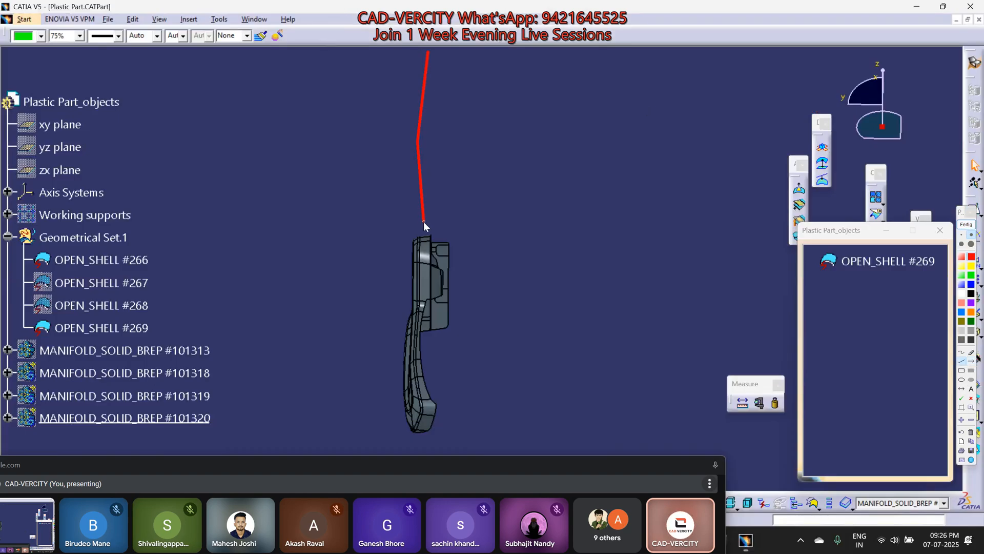
{"action": "left_click", "coordinate": [444, 283]}
{"action": "left_click", "coordinate": [663, 291]}
{"action": "left_click", "coordinate": [684, 186]}
{"action": "left_click", "coordinate": [667, 91]}
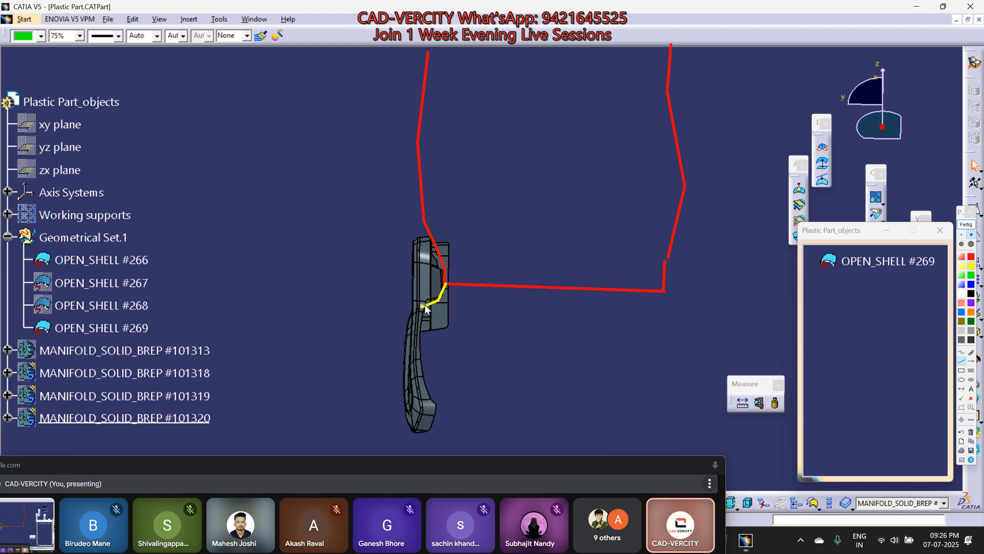
Step: Sketch a yellow outline below the red one, following the part's lower arm, with two vertical and two horizontal inner lines
{"action": "left_click", "coordinate": [421, 347]}
{"action": "left_click", "coordinate": [431, 399]}
{"action": "left_click_drag", "start_coordinate": [474, 446], "coordinate": [496, 447]}
{"action": "mouse_move", "coordinate": [472, 291]}
{"action": "left_mouse_down"}
{"action": "mouse_move", "coordinate": [473, 448]}
{"action": "mouse_move", "coordinate": [584, 458]}
{"action": "left_mouse_up"}
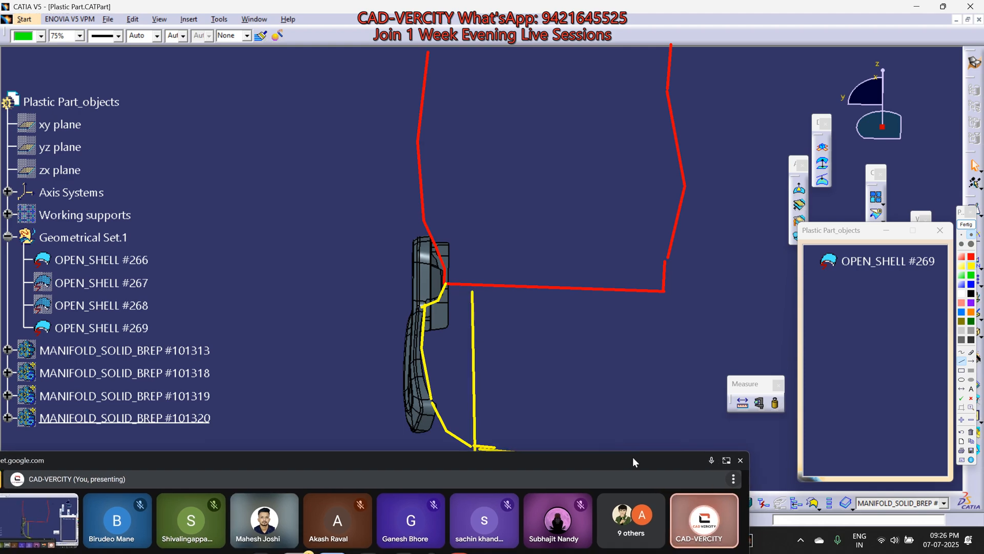
{"action": "mouse_move", "coordinate": [628, 357]}
{"action": "left_mouse_down"}
{"action": "mouse_move", "coordinate": [622, 298]}
{"action": "mouse_move", "coordinate": [685, 338]}
{"action": "left_mouse_up"}
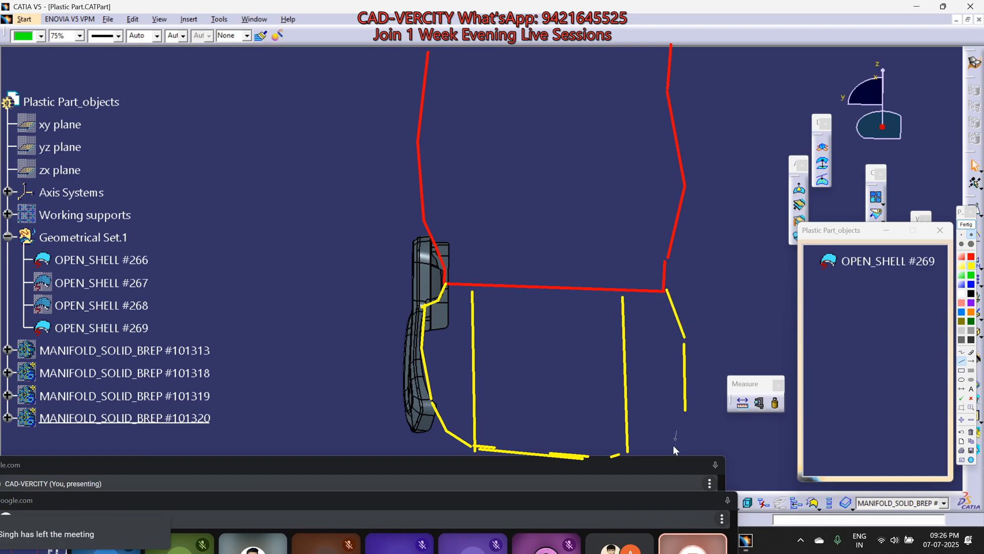
{"action": "left_click_drag", "start_coordinate": [627, 321], "coordinate": [628, 321]}
{"action": "left_click_drag", "start_coordinate": [473, 395], "coordinate": [630, 398]}
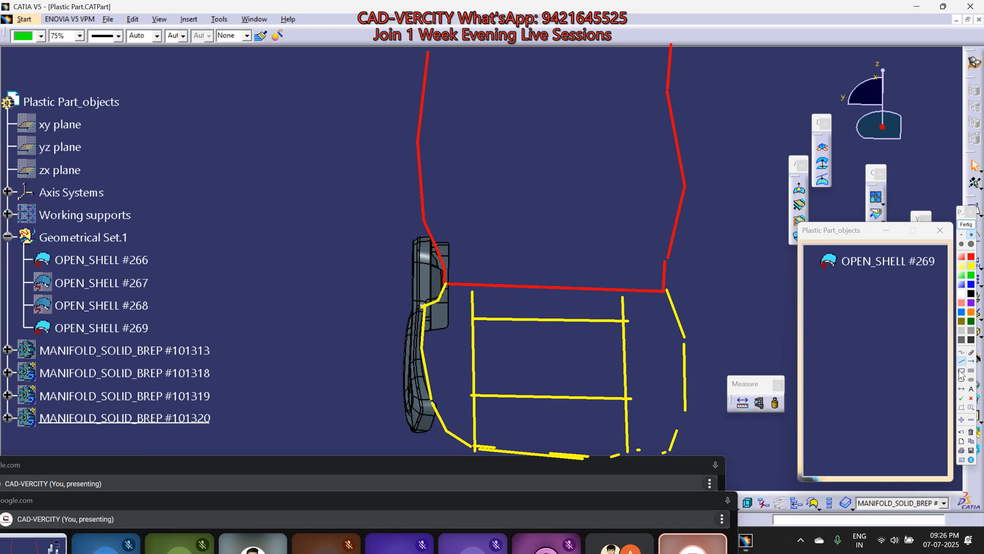
Step: Circle the part's flange area in yellow where the outlines meet, and add red lines extending the upper outline into the circle
{"action": "left_click_drag", "start_coordinate": [406, 266], "coordinate": [454, 318]}
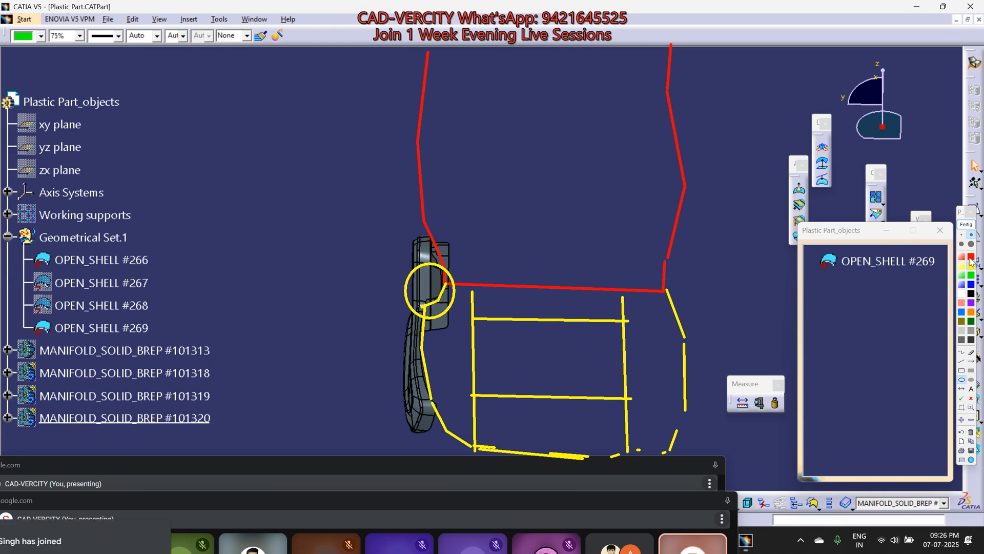
{"action": "left_click_drag", "start_coordinate": [426, 224], "coordinate": [431, 246]}
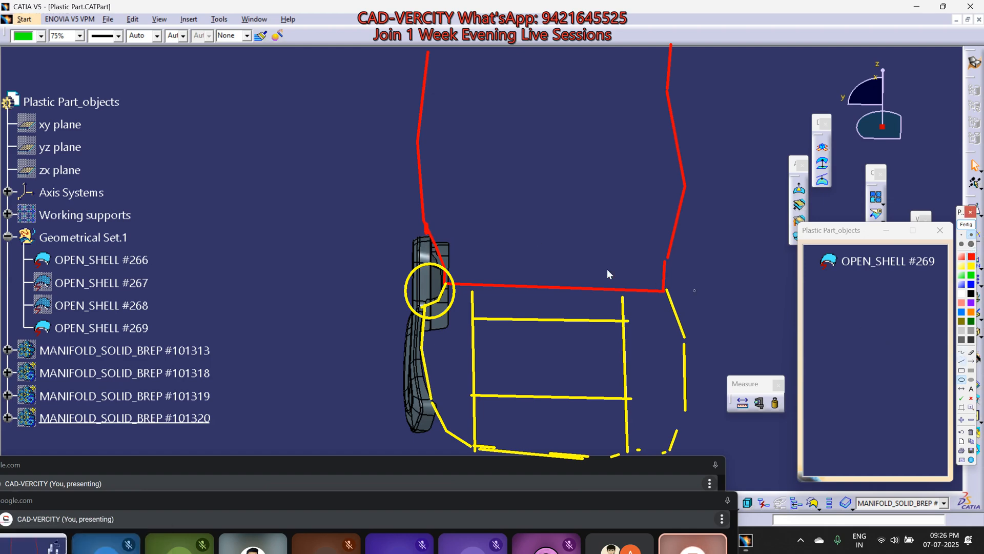
{"action": "mouse_move", "coordinate": [439, 280]}
{"action": "left_mouse_down"}
{"action": "mouse_move", "coordinate": [437, 303]}
{"action": "mouse_move", "coordinate": [486, 285]}
{"action": "left_mouse_up"}
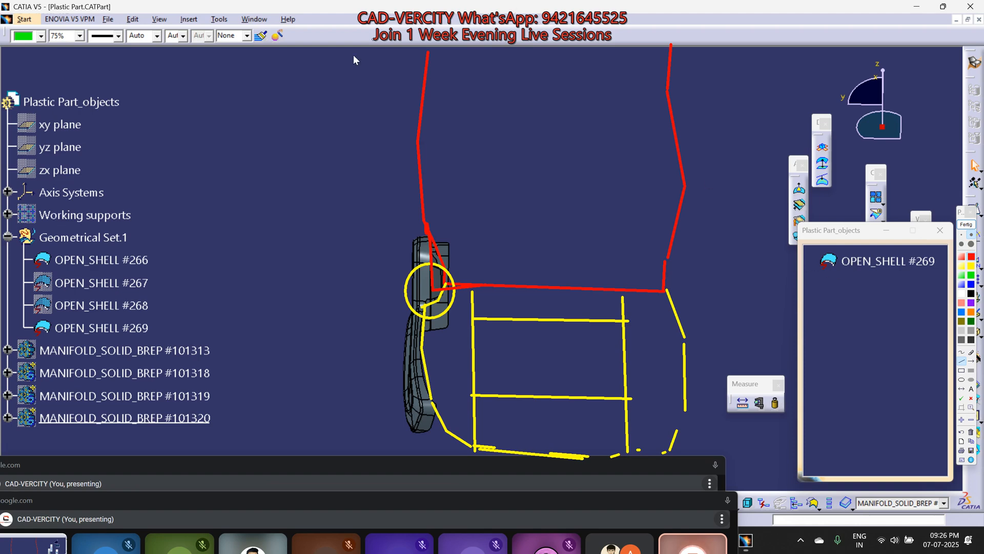
Step: Capture a screenshot of the annotated side view and end the on-screen annotation
{"action": "key", "text": "super+shift+s"}
{"action": "left_click_drag", "start_coordinate": [322, 47], "coordinate": [756, 523]}
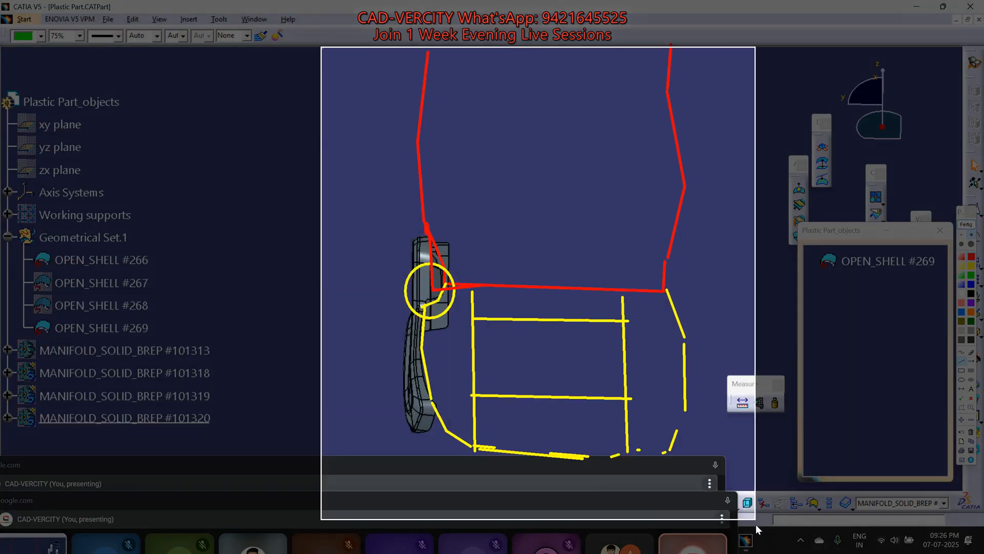
{"action": "left_click", "coordinate": [967, 226]}
Step: Select the part's outer side and the flat end of its raised flange in the side view
{"action": "middle_click_drag", "start_coordinate": [275, 326], "coordinate": [271, 251]}
{"action": "middle_click_drag", "start_coordinate": [244, 314], "coordinate": [444, 305]}
{"action": "scroll", "coordinate": [441, 298], "scroll_direction": "down", "scroll_amount": 1}
{"action": "left_click", "coordinate": [406, 272]}
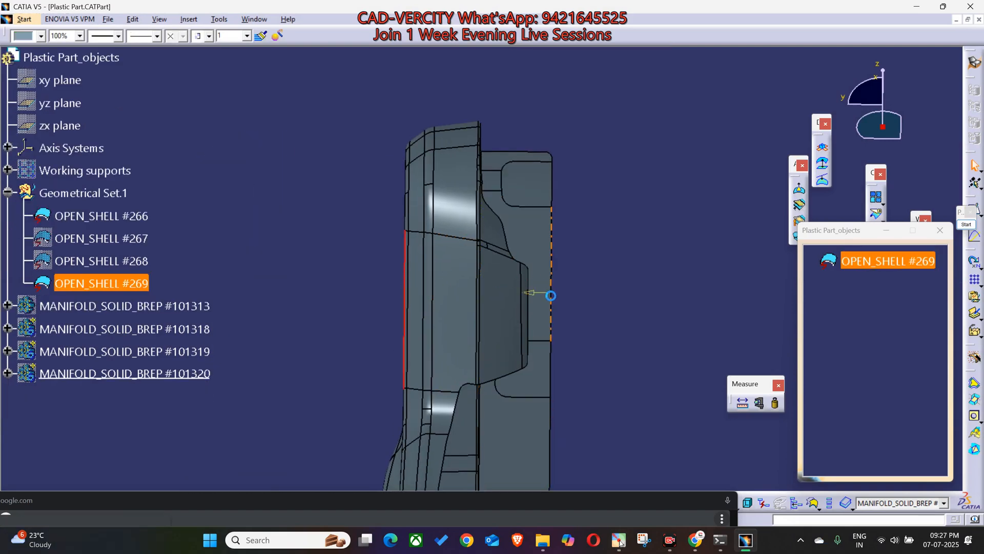
{"action": "left_click", "coordinate": [533, 312], "text": "ctrl"}
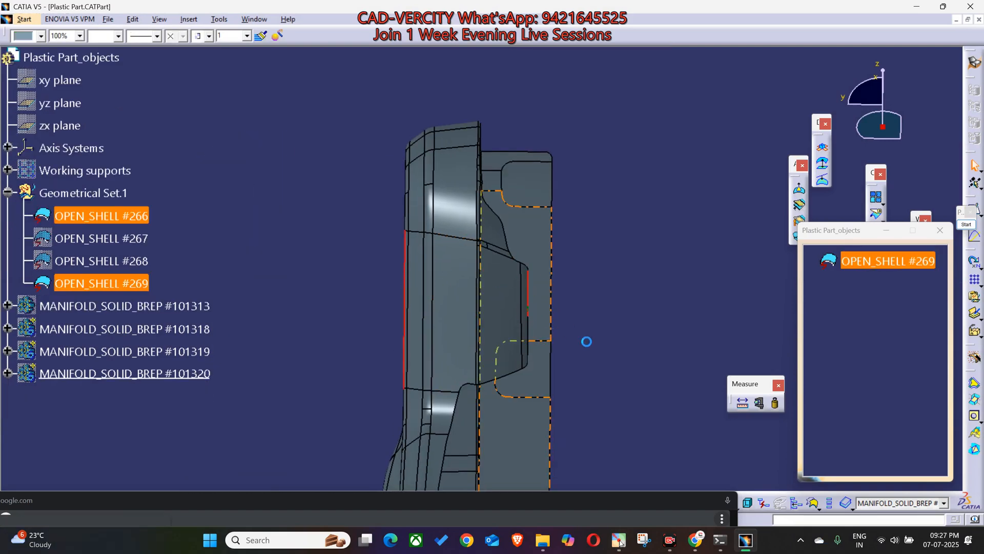
Step: Switch to WhatsApp and send the captured side-view screenshot to the CAD-VERCITY ADVANCED group
{"action": "left_click_drag", "start_coordinate": [638, 502], "coordinate": [525, 461]}
{"action": "mouse_move", "coordinate": [695, 539]}
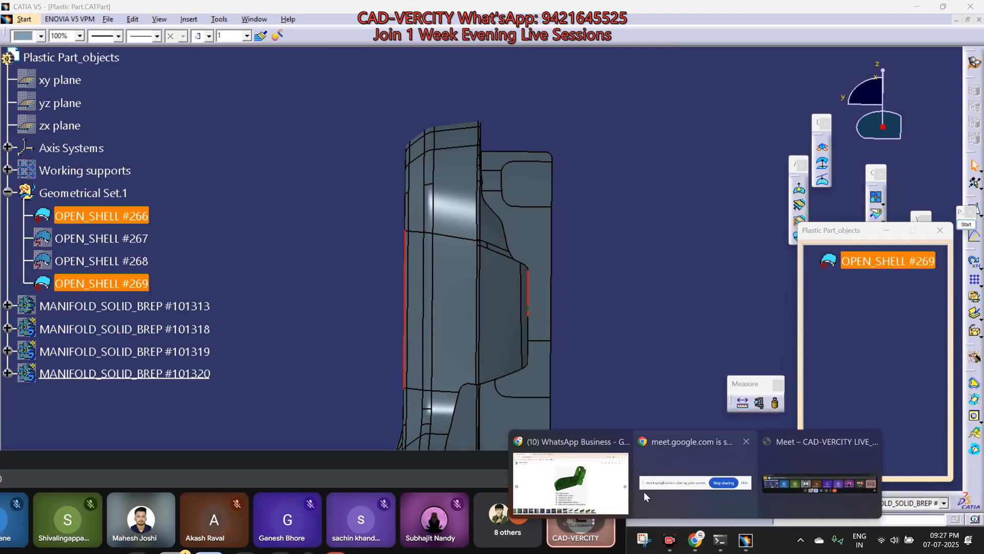
{"action": "left_click", "coordinate": [580, 508]}
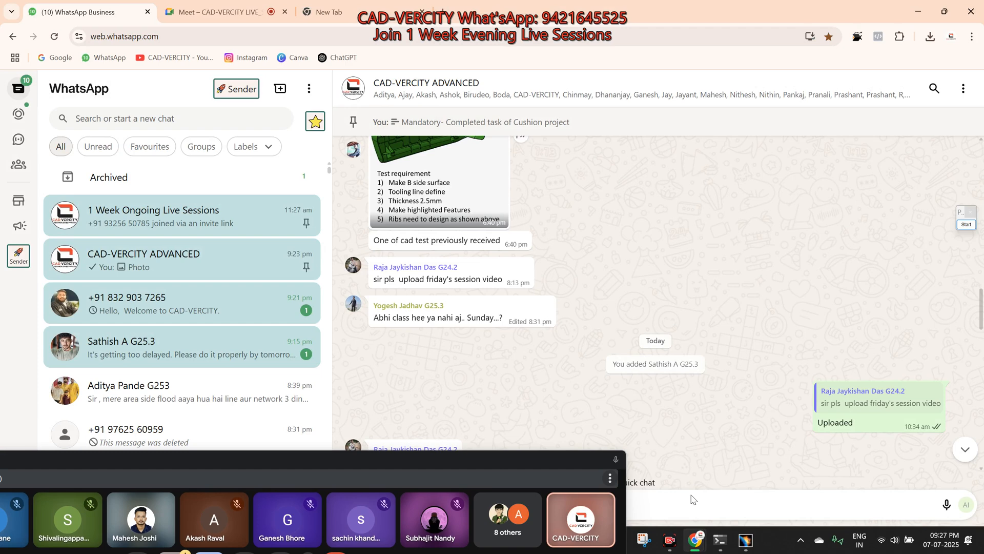
{"action": "key", "text": "ctrl+v"}
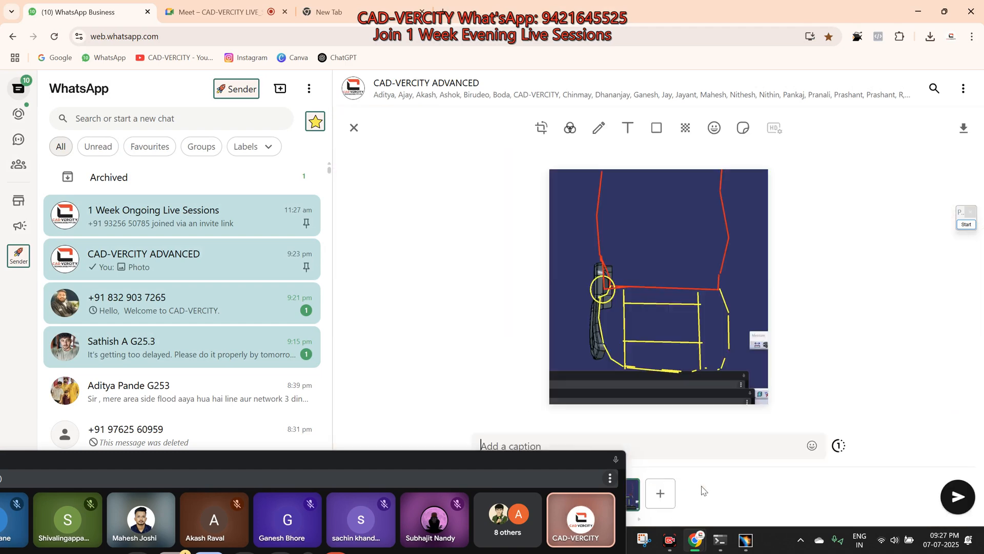
{"action": "key", "text": "Return"}
Step: Switch back to CATIA, show the Product1 assembly, and select the flat face on the plastic part's raised flange
{"action": "left_click", "coordinate": [620, 541]}
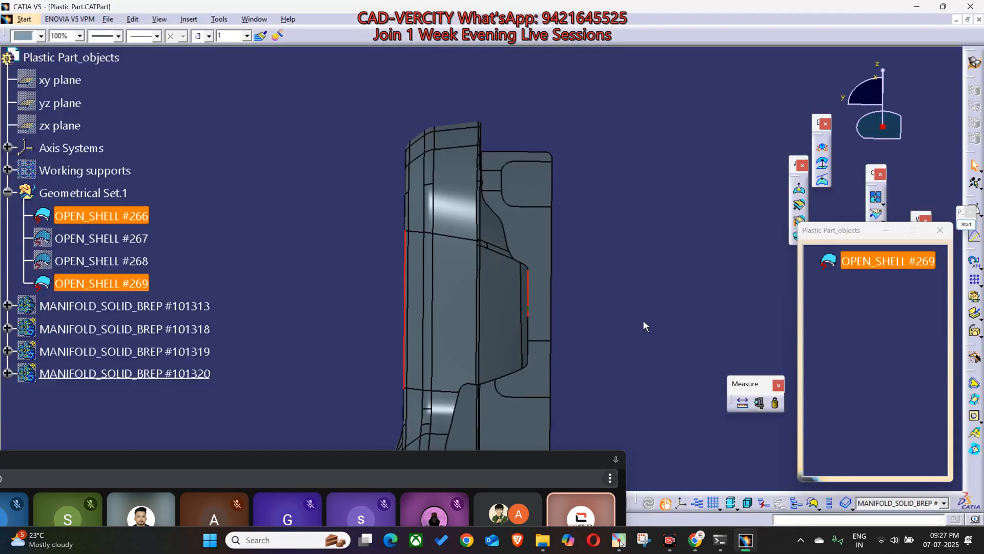
{"action": "middle_click_drag", "start_coordinate": [649, 314], "coordinate": [650, 232]}
{"action": "middle_click", "coordinate": [662, 224]}
{"action": "middle_click_drag", "start_coordinate": [606, 311], "coordinate": [392, 236]}
{"action": "middle_click_drag", "start_coordinate": [617, 281], "coordinate": [604, 213]}
{"action": "middle_click_drag", "start_coordinate": [398, 181], "coordinate": [255, 214]}
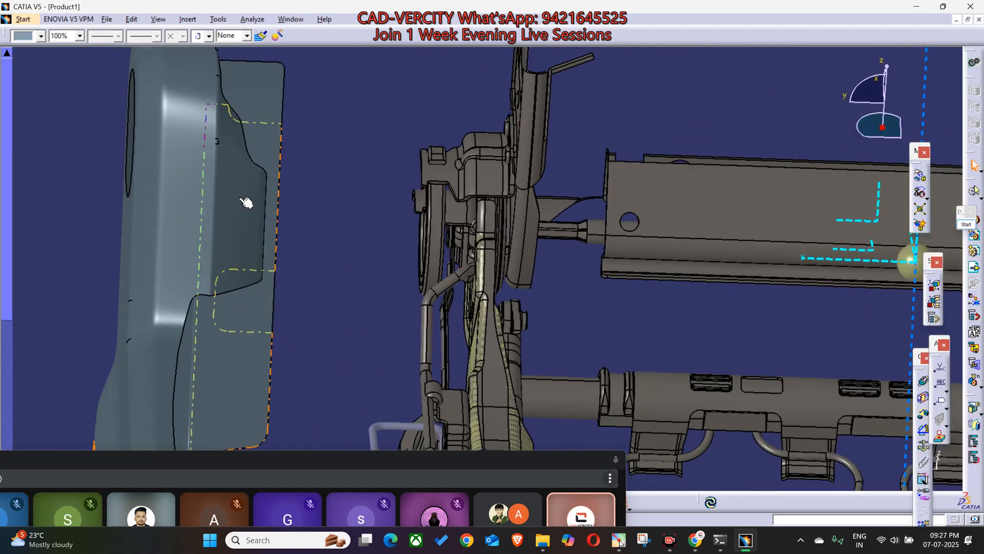
{"action": "left_click", "coordinate": [265, 203]}
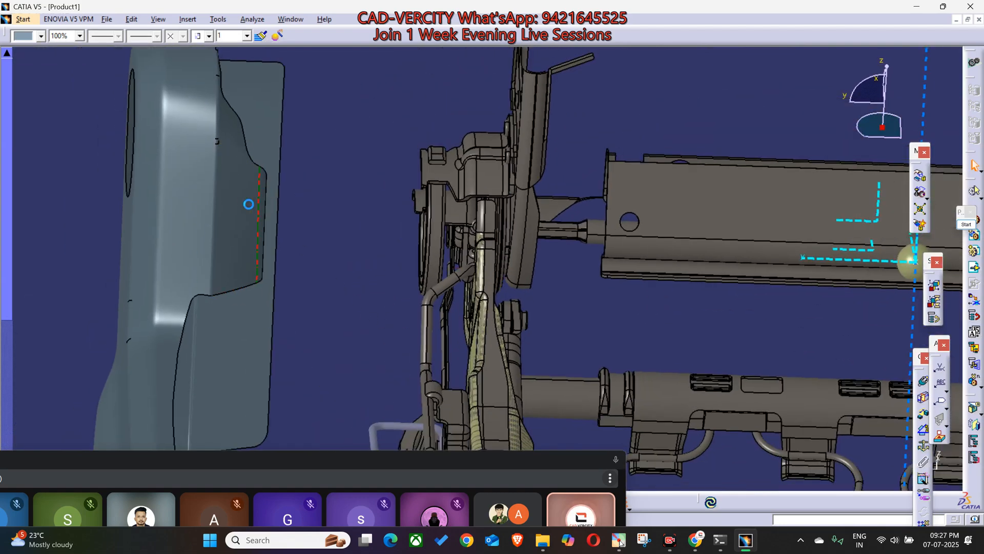
Step: Add the matching narrow face on the seat frame's side member to the selection
{"action": "mouse_move", "coordinate": [510, 285]}
{"action": "middle_mouse_down"}
{"action": "mouse_move", "coordinate": [548, 311]}
{"action": "mouse_move", "coordinate": [528, 286]}
{"action": "middle_mouse_up"}
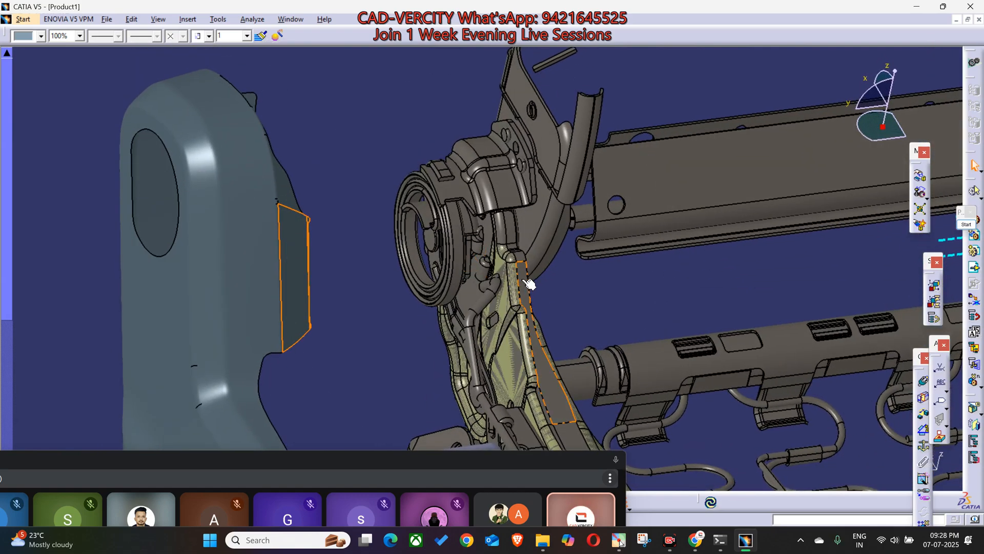
{"action": "left_click", "coordinate": [515, 283], "text": "ctrl"}
{"action": "middle_click_drag", "start_coordinate": [552, 333], "coordinate": [604, 299]}
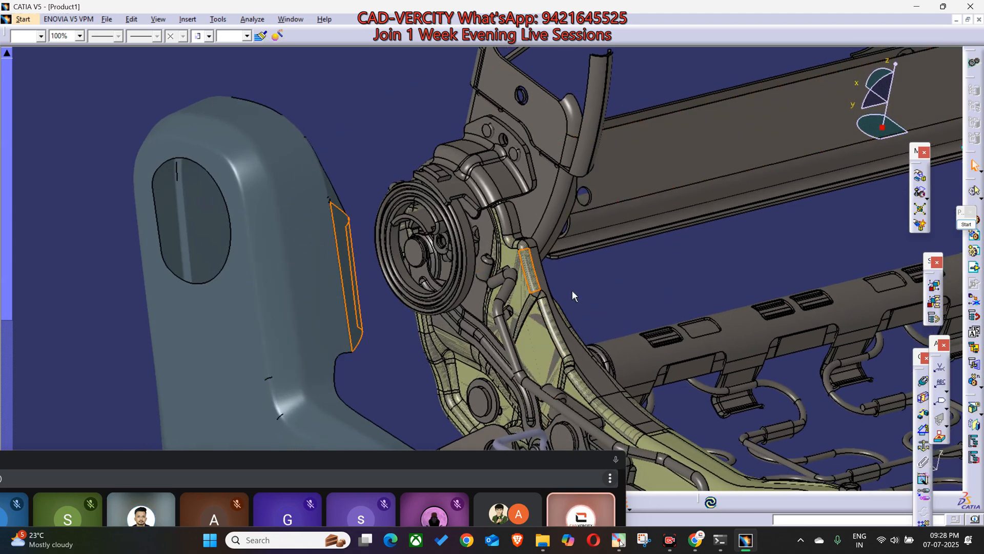
{"action": "left_click", "coordinate": [546, 462]}
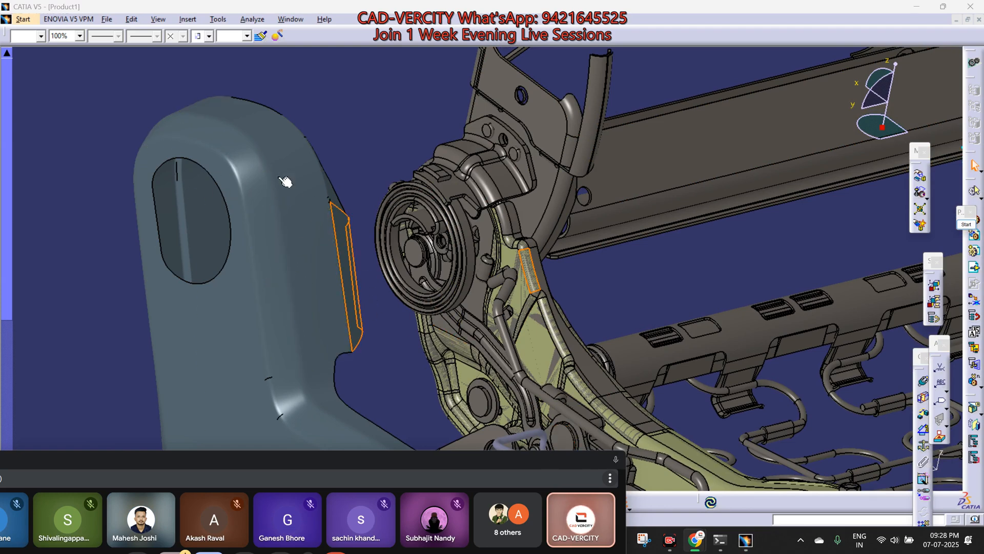
Step: Annotate the assembly with a white line along the seat frame's side member, stepping outward beside the selected face
{"action": "left_click", "coordinate": [966, 225]}
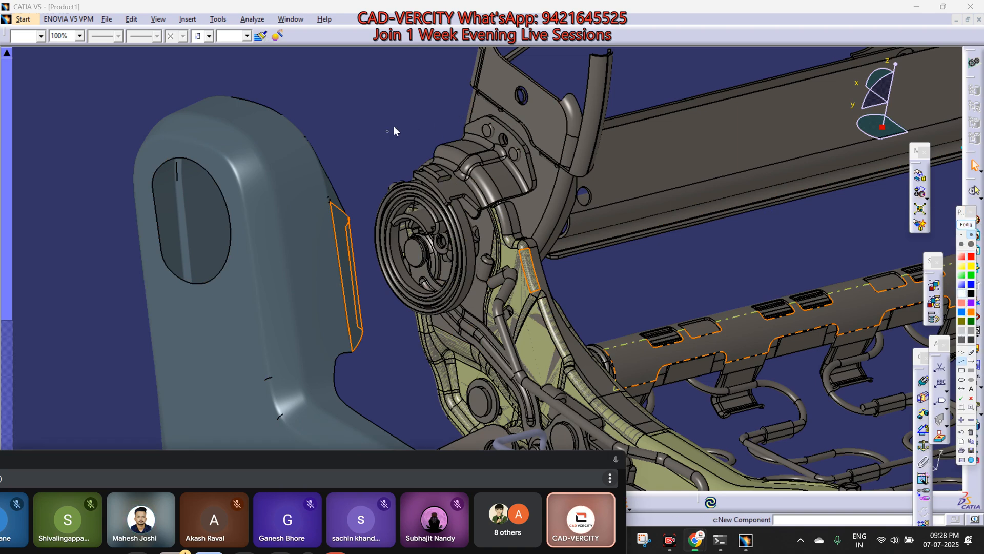
{"action": "left_click_drag", "start_coordinate": [466, 130], "coordinate": [505, 163]}
{"action": "mouse_move", "coordinate": [542, 252]}
{"action": "left_mouse_down"}
{"action": "mouse_move", "coordinate": [564, 244]}
{"action": "mouse_move", "coordinate": [580, 300]}
{"action": "left_mouse_up"}
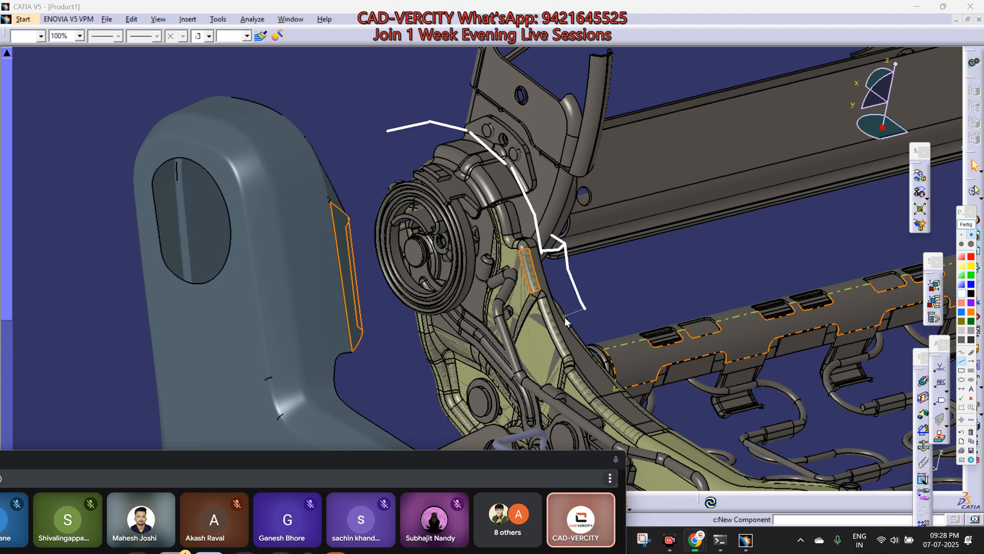
{"action": "left_click_drag", "start_coordinate": [626, 392], "coordinate": [668, 419]}
{"action": "left_click_drag", "start_coordinate": [840, 490], "coordinate": [842, 490]}
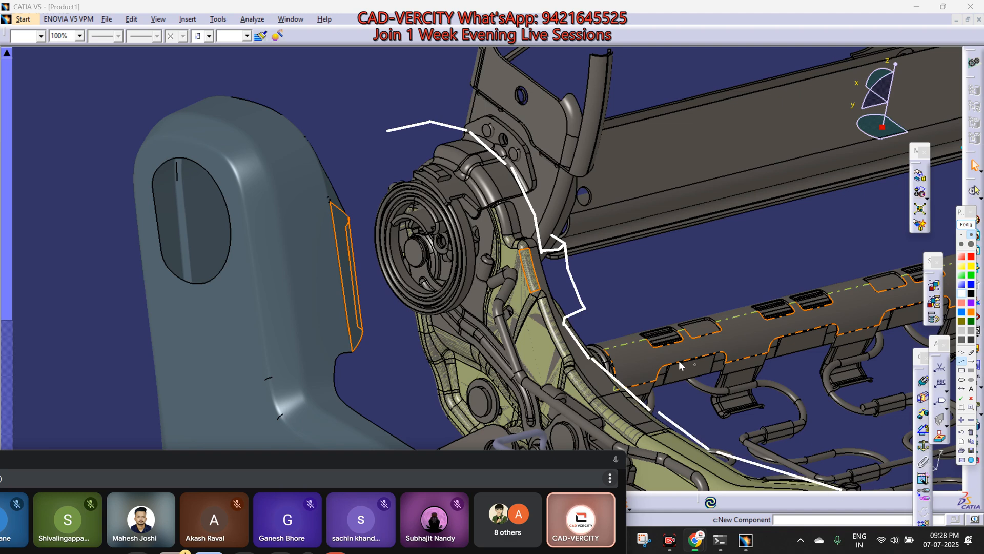
Step: Draw a second white line along the frame's inner edge and hatch the stepped area between the two lines
{"action": "mouse_move", "coordinate": [450, 149]}
{"action": "left_mouse_down"}
{"action": "mouse_move", "coordinate": [506, 220]}
{"action": "mouse_move", "coordinate": [562, 358]}
{"action": "left_mouse_up"}
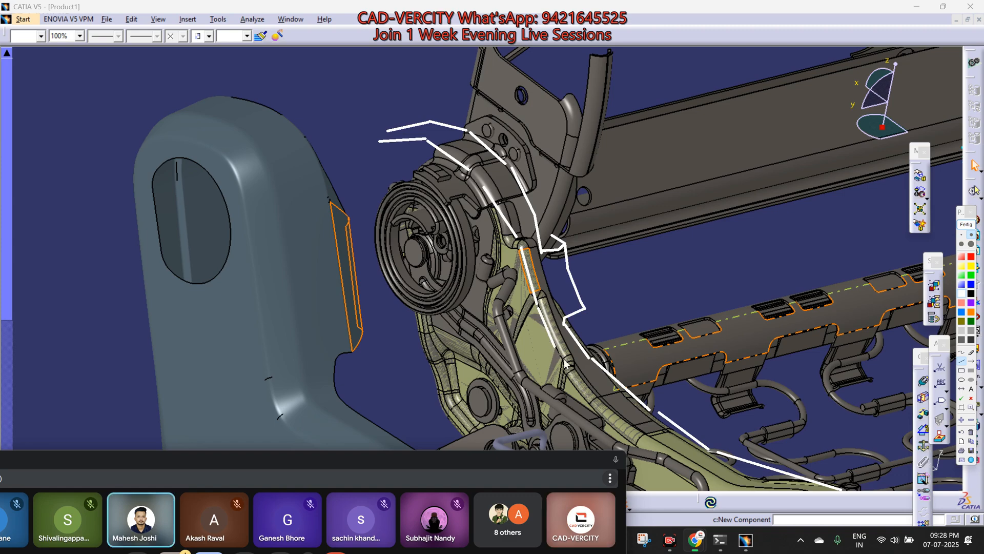
{"action": "left_click_drag", "start_coordinate": [629, 435], "coordinate": [815, 507]}
{"action": "mouse_move", "coordinate": [552, 251]}
{"action": "left_mouse_down"}
{"action": "mouse_move", "coordinate": [548, 275]}
{"action": "mouse_move", "coordinate": [566, 311]}
{"action": "left_mouse_up"}
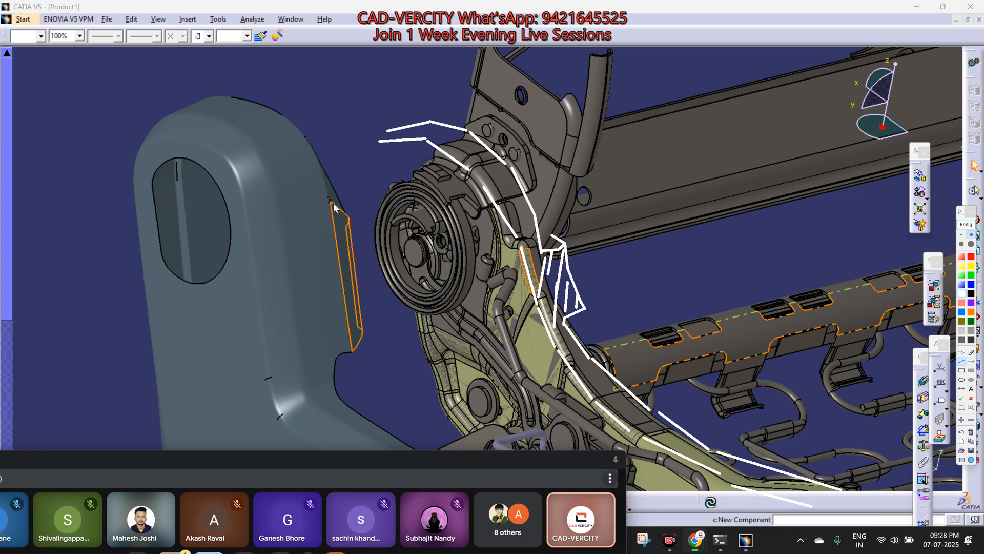
Step: Hatch the selected flange face of the plastic part with white diagonal strokes
{"action": "left_click_drag", "start_coordinate": [321, 270], "coordinate": [321, 271]}
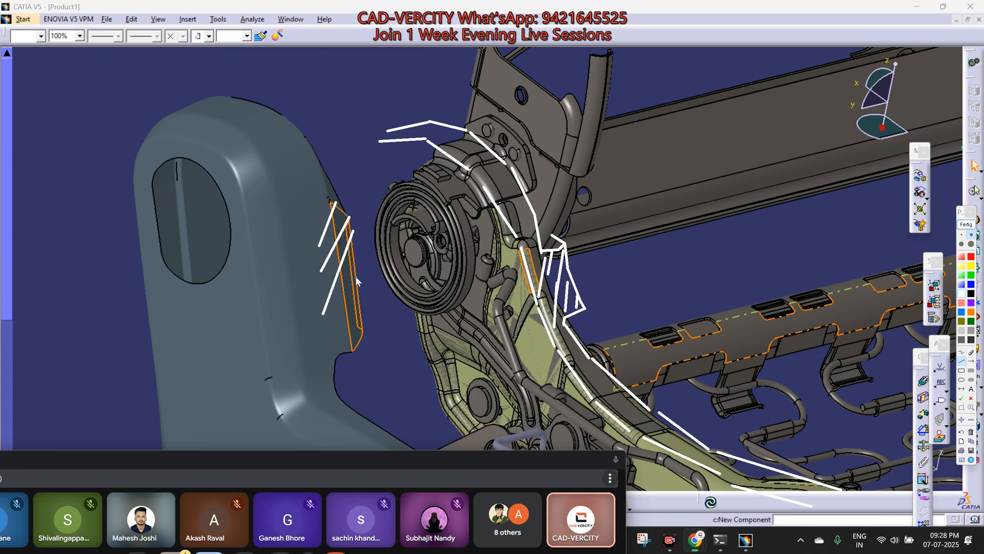
{"action": "left_click_drag", "start_coordinate": [360, 301], "coordinate": [348, 340]}
{"action": "left_click_drag", "start_coordinate": [360, 336], "coordinate": [353, 352]}
Step: Capture the annotated assembly view, end the annotation, and send the screenshot to the CAD-VERCITY ADVANCED group in WhatsApp
{"action": "mouse_move", "coordinate": [129, 63]}
{"action": "left_mouse_down"}
{"action": "mouse_move", "coordinate": [834, 553]}
{"action": "mouse_move", "coordinate": [853, 532]}
{"action": "left_mouse_up"}
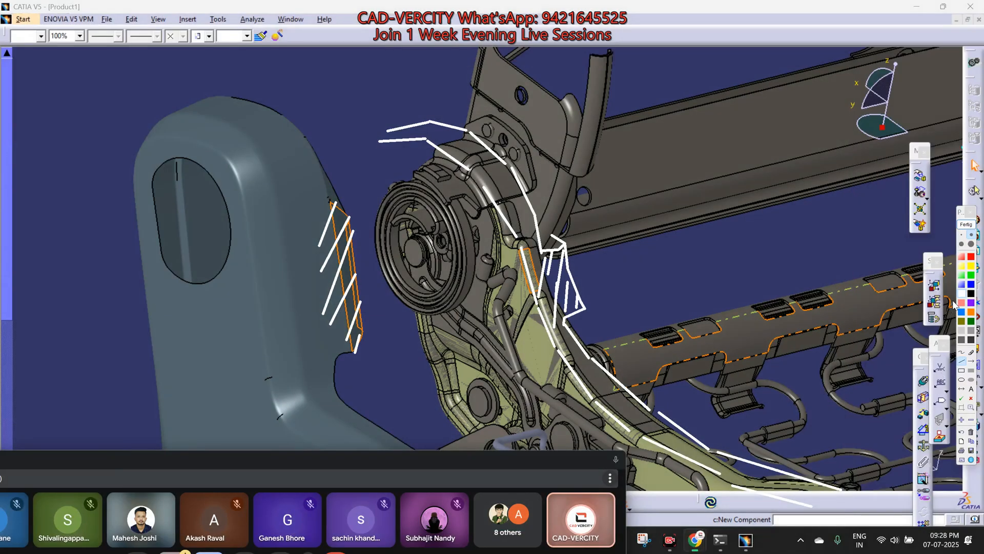
{"action": "left_click", "coordinate": [969, 213]}
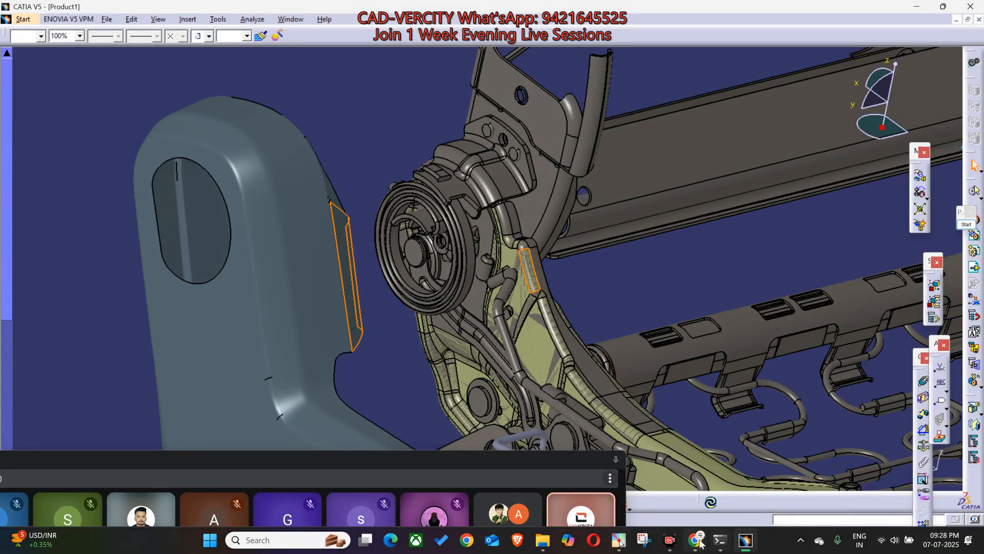
{"action": "mouse_move", "coordinate": [697, 541]}
{"action": "left_click", "coordinate": [569, 472]}
{"action": "key", "text": "ctrl+v"}
{"action": "key", "text": "Return"}
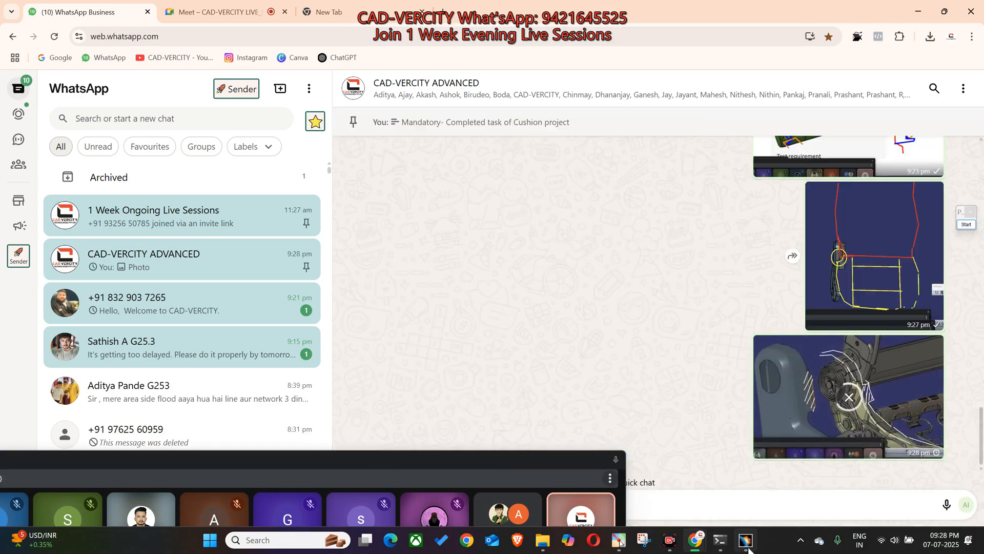
Step: Switch back to CATIA and open the plastic part from the assembly in a new window
{"action": "left_click", "coordinate": [750, 548]}
{"action": "middle_click_drag", "start_coordinate": [553, 302], "coordinate": [567, 283]}
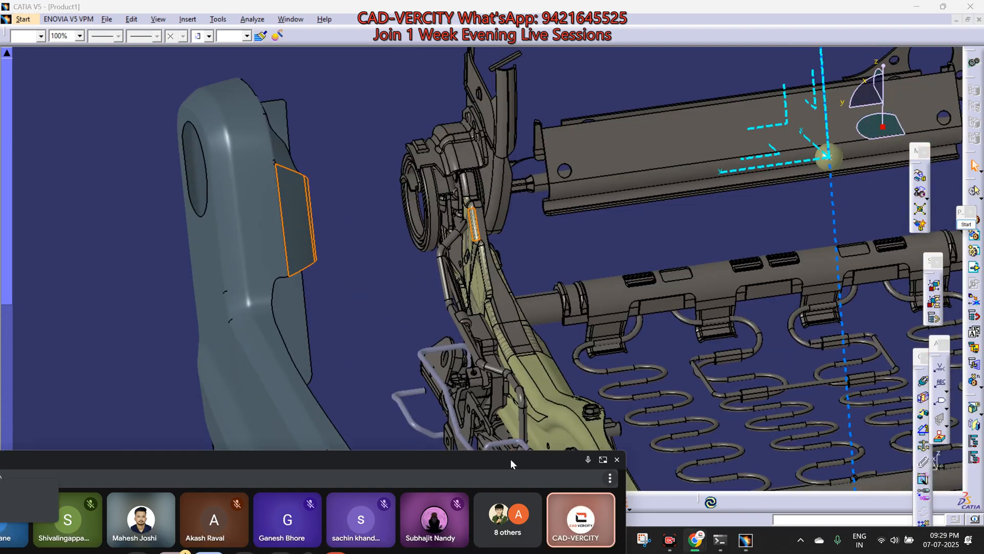
{"action": "middle_click_drag", "start_coordinate": [516, 336], "coordinate": [369, 211]}
{"action": "right_click", "coordinate": [396, 147]}
{"action": "mouse_move", "coordinate": [492, 304]}
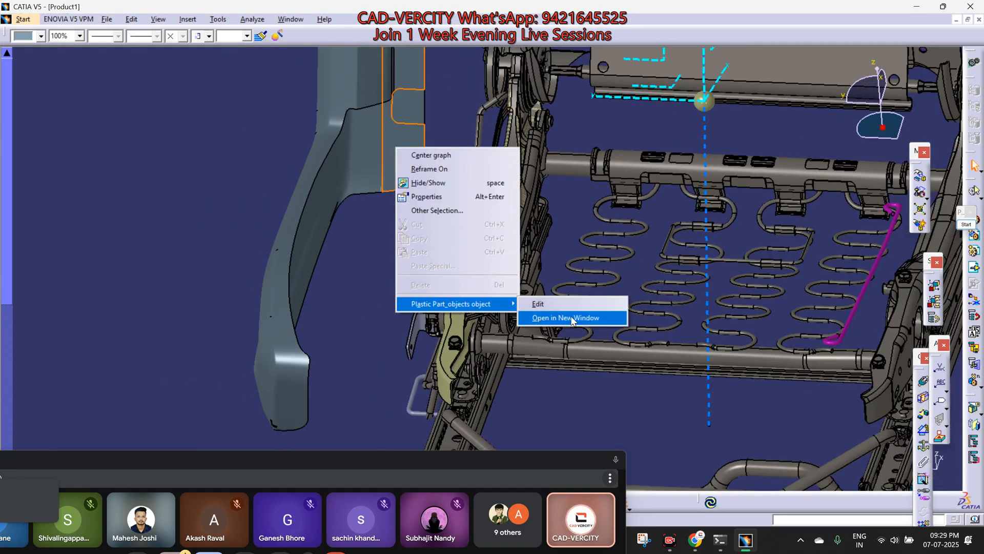
{"action": "left_click", "coordinate": [573, 318]}
{"action": "left_click", "coordinate": [574, 299]}
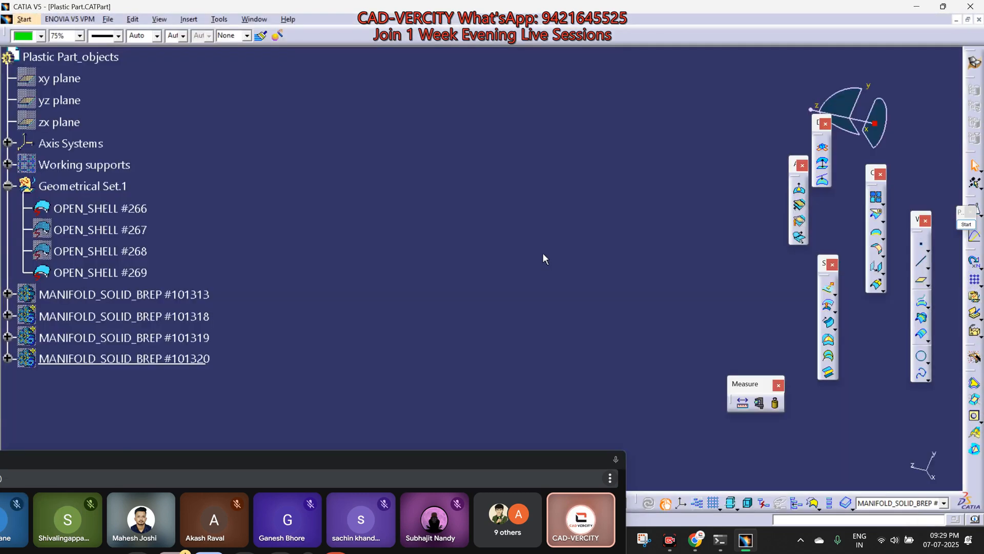
Step: Insert a new geometrical set at the end of the plastic part's specification tree
{"action": "middle_click_drag", "start_coordinate": [517, 196], "coordinate": [581, 338]}
{"action": "middle_click", "coordinate": [579, 360]}
{"action": "middle_click_drag", "start_coordinate": [572, 233], "coordinate": [569, 293]}
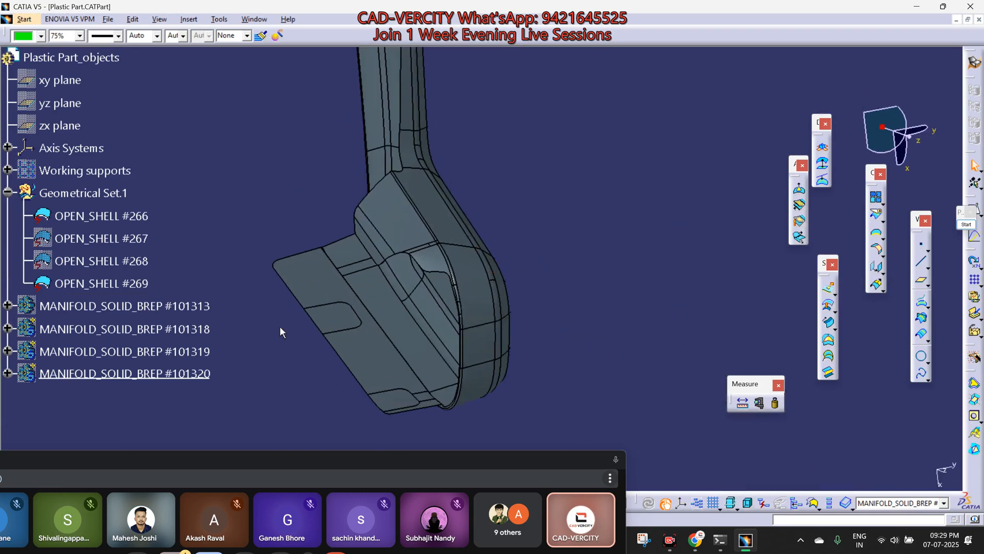
{"action": "key", "text": "alt+i"}
{"action": "key", "text": "g"}
{"action": "middle_click_drag", "start_coordinate": [280, 326], "coordinate": [465, 182]}
Step: Examine the angled slot below the large opening on the upright face of the plastic part
{"action": "left_click", "coordinate": [102, 283]}
{"action": "left_click", "coordinate": [130, 267], "text": "ctrl"}
{"action": "middle_click_drag", "start_coordinate": [388, 273], "coordinate": [513, 345]}
{"action": "scroll", "coordinate": [454, 264], "scroll_direction": "up", "scroll_amount": 1}
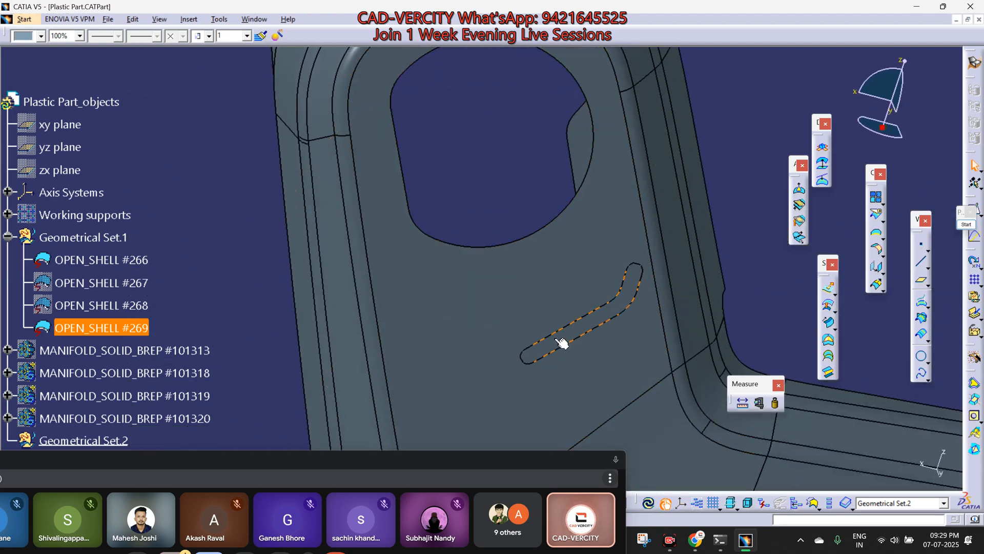
{"action": "middle_click_drag", "start_coordinate": [564, 332], "coordinate": [585, 289]}
{"action": "left_click", "coordinate": [668, 248]}
Step: Annotate the part with a white L-shaped outline from the upright onto the base, green direction arrows, and a marked slot
{"action": "left_click", "coordinate": [968, 224]}
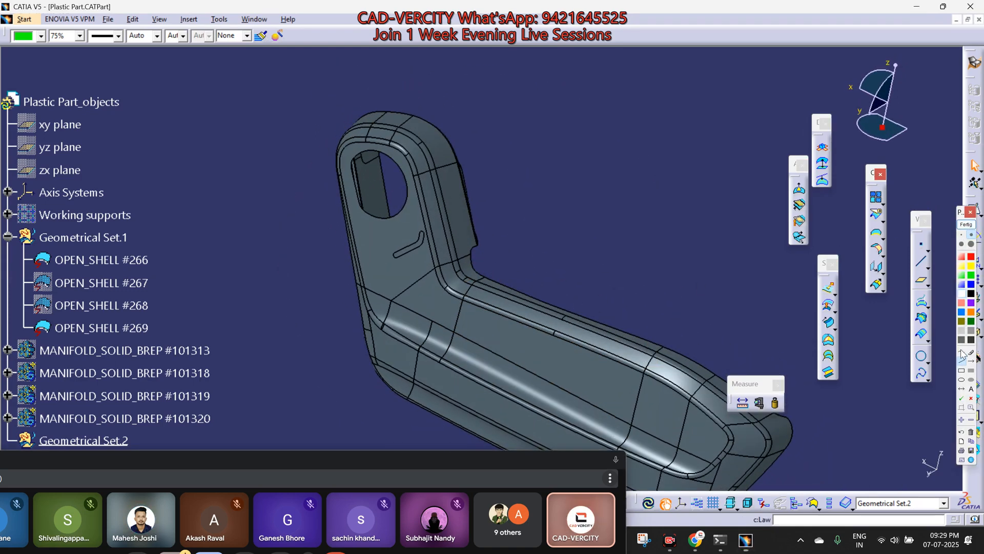
{"action": "left_click", "coordinate": [425, 278]}
{"action": "left_click", "coordinate": [529, 332]}
{"action": "left_click", "coordinate": [489, 332]}
{"action": "left_click", "coordinate": [416, 297]}
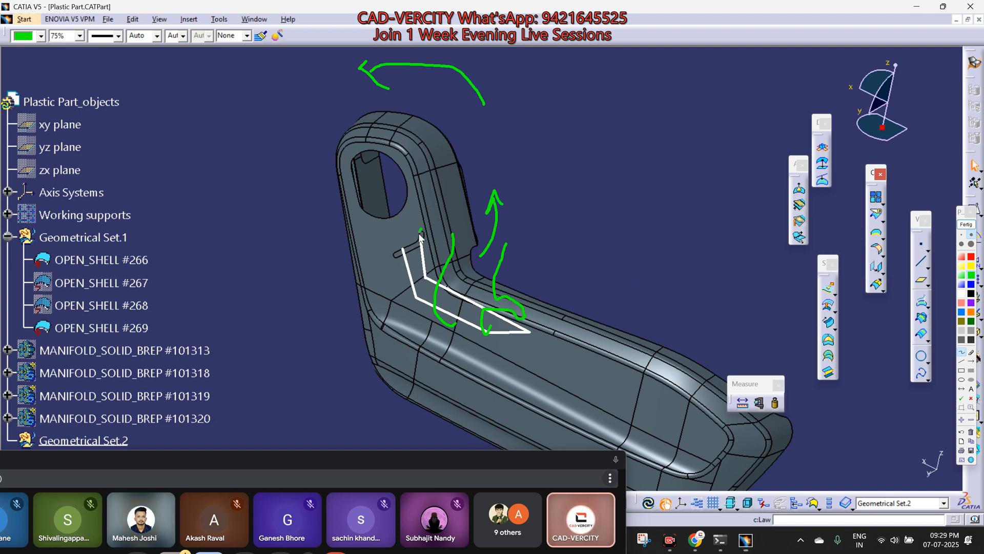
{"action": "left_click_drag", "start_coordinate": [421, 231], "coordinate": [391, 253]}
{"action": "left_click_drag", "start_coordinate": [405, 259], "coordinate": [425, 245]}
Step: Capture the annotated part view, end the annotation, and send the screenshot to the CAD-VERCITY ADVANCED group in WhatsApp
{"action": "left_click_drag", "start_coordinate": [267, 42], "coordinate": [604, 470]}
{"action": "left_click", "coordinate": [965, 226]}
{"action": "mouse_move", "coordinate": [695, 539]}
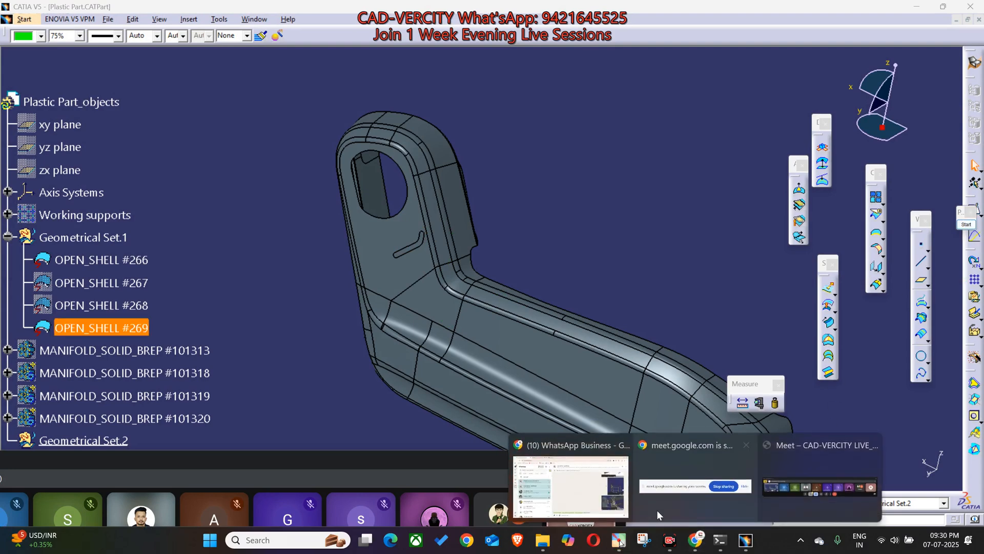
{"action": "left_click", "coordinate": [676, 512]}
{"action": "key", "text": "ctrl+v"}
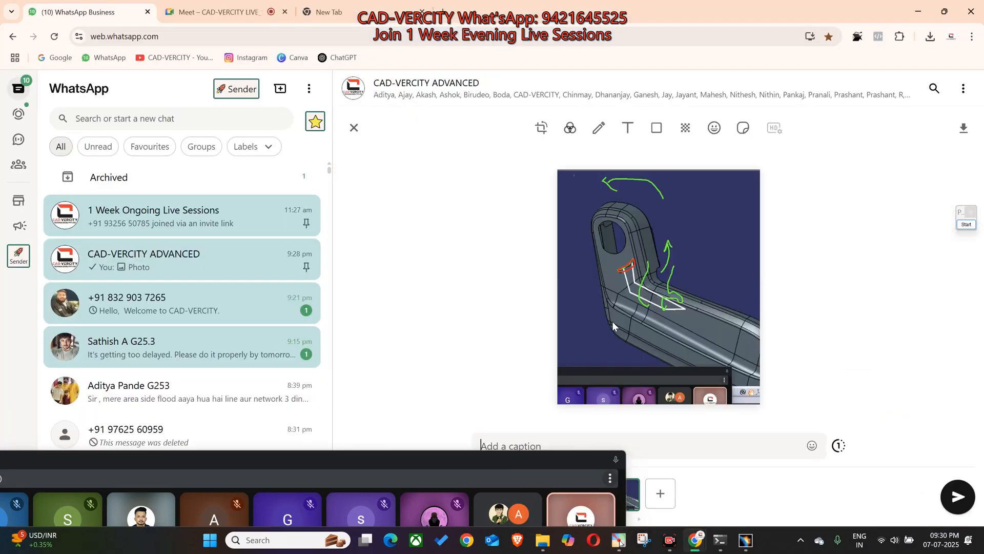
{"action": "key", "text": "Return"}
Step: Switch back to CATIA and examine the upright face with its opening and slot from several angles
{"action": "left_click", "coordinate": [745, 540]}
{"action": "middle_click_drag", "start_coordinate": [613, 347], "coordinate": [548, 295]}
{"action": "middle_click", "coordinate": [415, 191]}
{"action": "middle_click_drag", "start_coordinate": [388, 321], "coordinate": [521, 191]}
{"action": "middle_click_drag", "start_coordinate": [423, 167], "coordinate": [552, 226]}
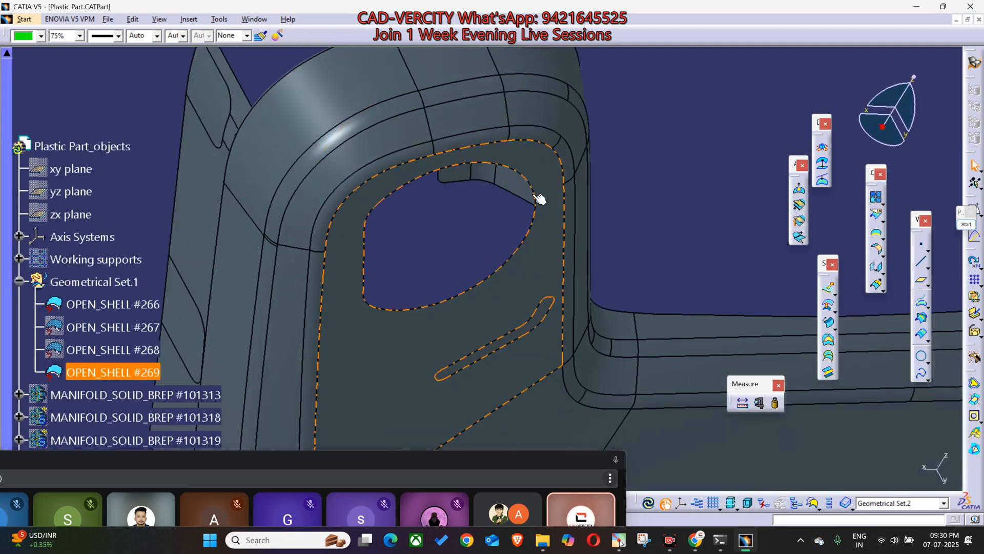
{"action": "middle_click_drag", "start_coordinate": [527, 307], "coordinate": [560, 346]}
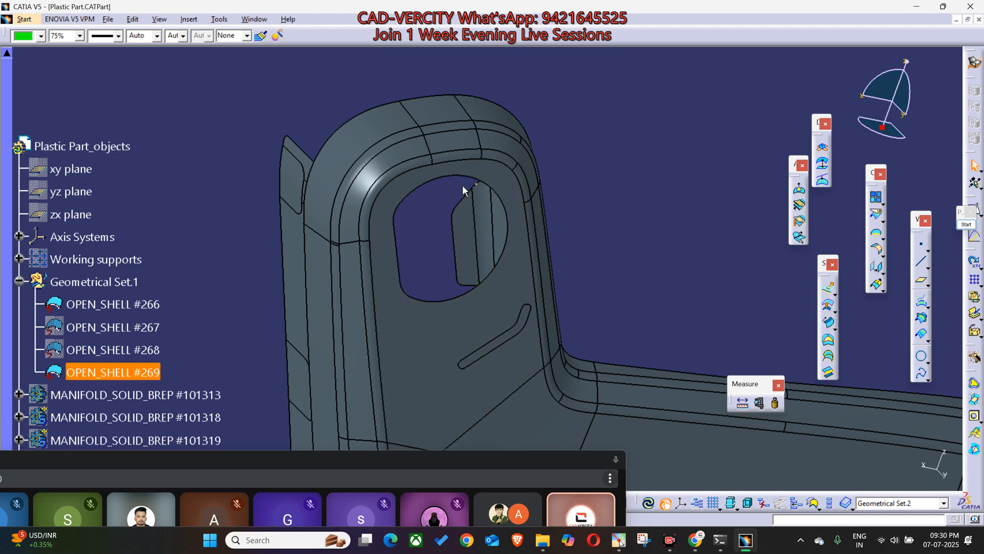
{"action": "middle_click_drag", "start_coordinate": [469, 237], "coordinate": [448, 341]}
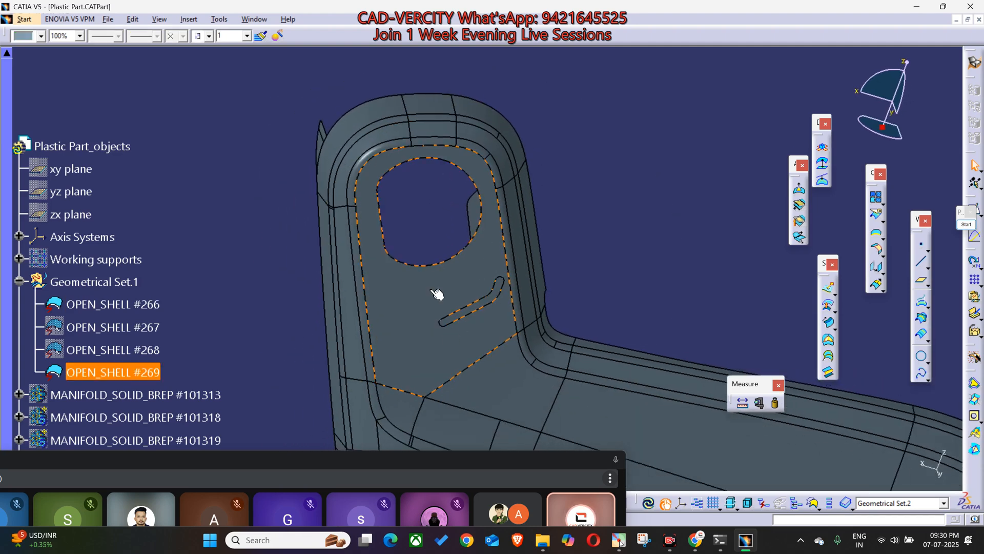
{"action": "middle_click_drag", "start_coordinate": [461, 285], "coordinate": [501, 409], "text": "ctrl"}
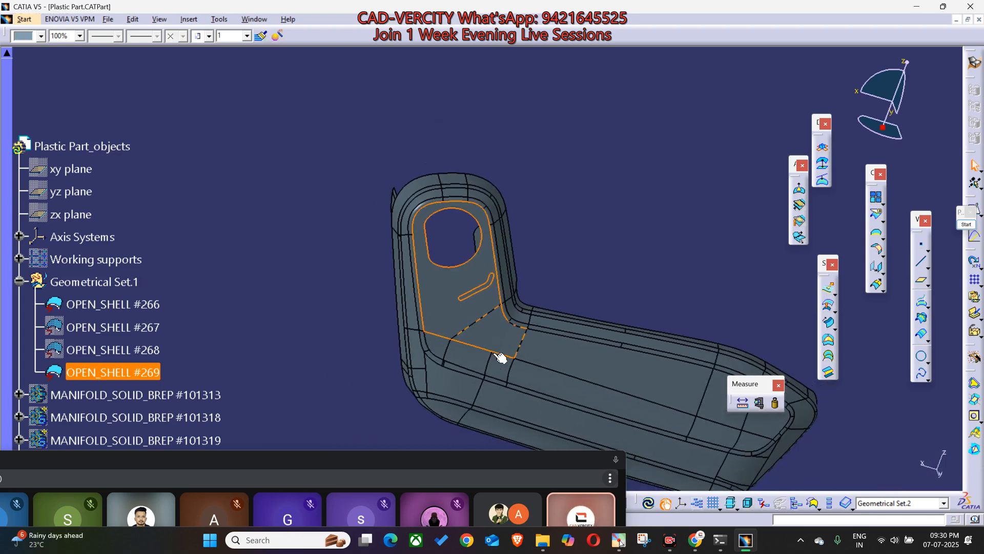
{"action": "middle_click_drag", "start_coordinate": [488, 318], "coordinate": [416, 190], "text": "ctrl"}
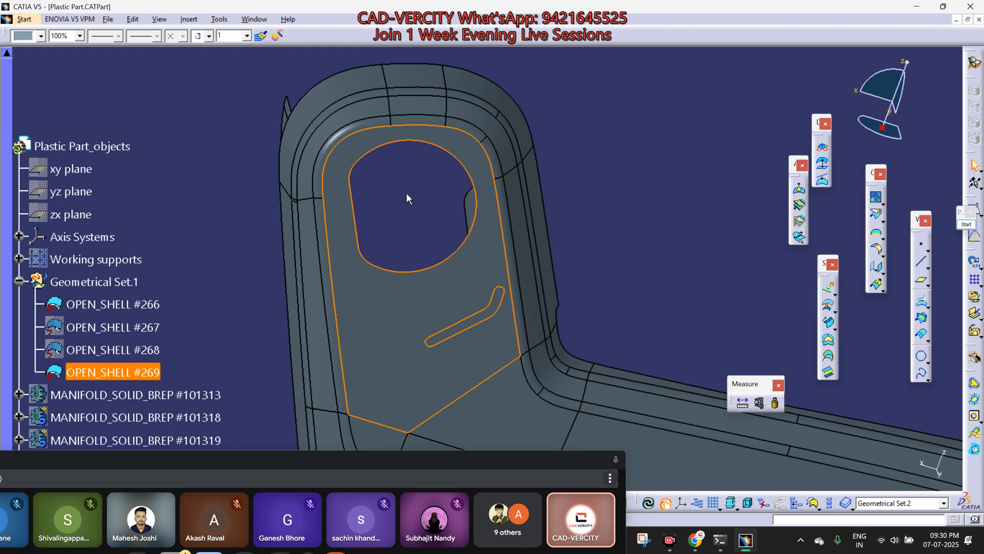
{"action": "middle_click_drag", "start_coordinate": [406, 193], "coordinate": [431, 226], "text": "ctrl"}
{"action": "middle_click_drag", "start_coordinate": [547, 314], "coordinate": [394, 240], "text": "ctrl"}
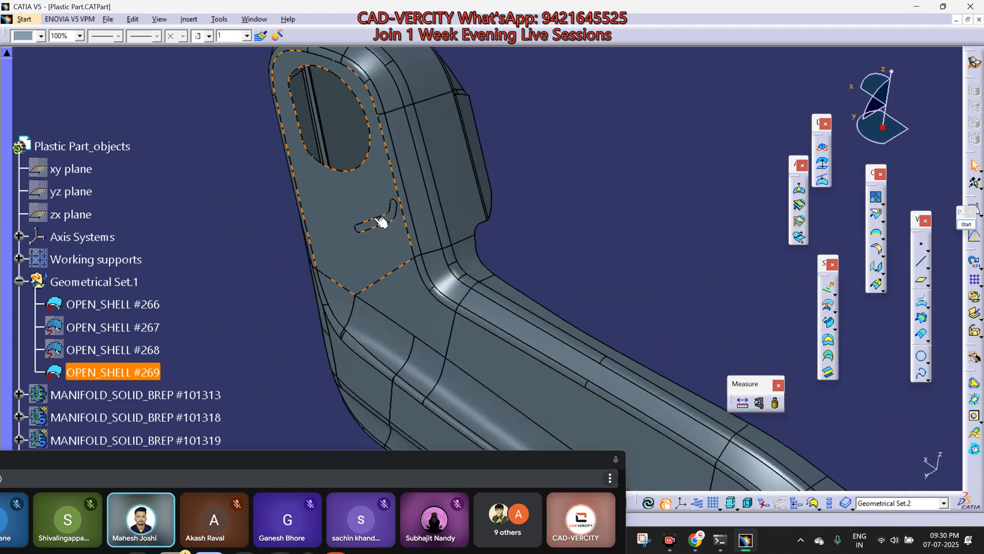
{"action": "middle_click_drag", "start_coordinate": [359, 187], "coordinate": [345, 247], "text": "ctrl"}
{"action": "scroll", "coordinate": [341, 243], "scroll_direction": "down", "scroll_amount": 4}
Step: Extract the upright face of OPEN_SHELL #269 containing the opening and slot, using No propagation
{"action": "left_click", "coordinate": [285, 321]}
{"action": "left_click", "coordinate": [407, 246]}
{"action": "middle_click_drag", "start_coordinate": [372, 337], "coordinate": [848, 252], "text": "ctrl"}
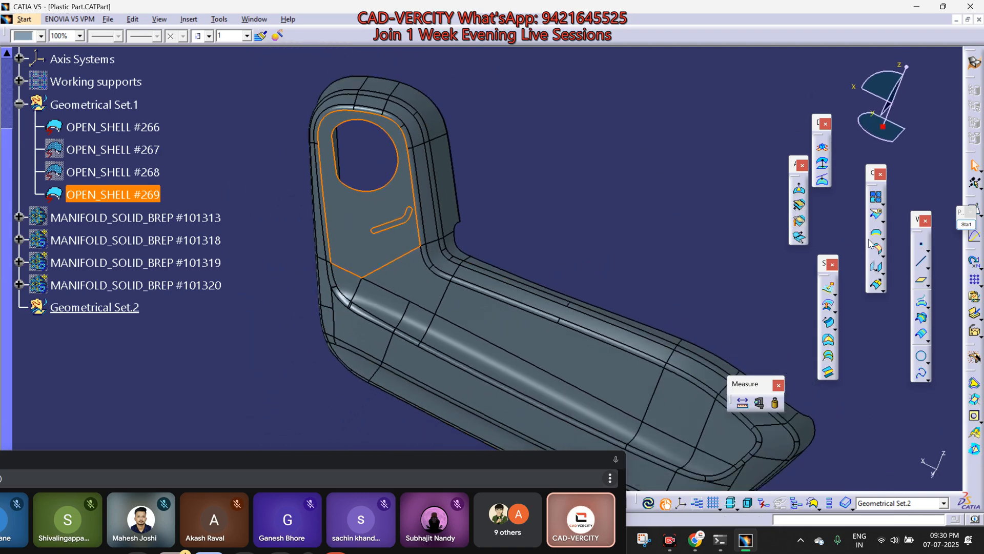
{"action": "left_click", "coordinate": [882, 255]}
{"action": "left_click", "coordinate": [916, 246]}
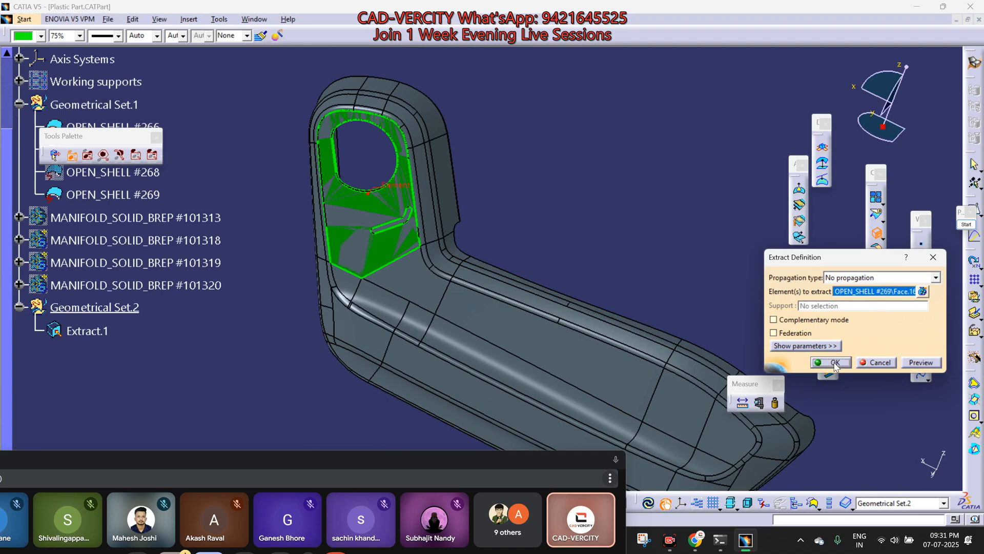
{"action": "left_click", "coordinate": [832, 363]}
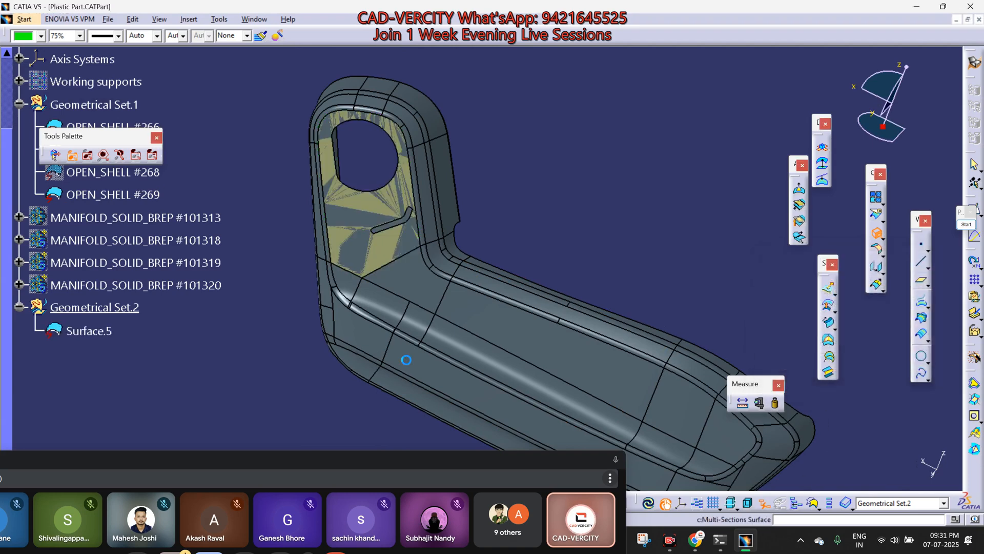
Step: Copy OPEN_SHELL #269 into Geometrical Set.2 and rename the set WORKING
{"action": "right_click", "coordinate": [118, 196]}
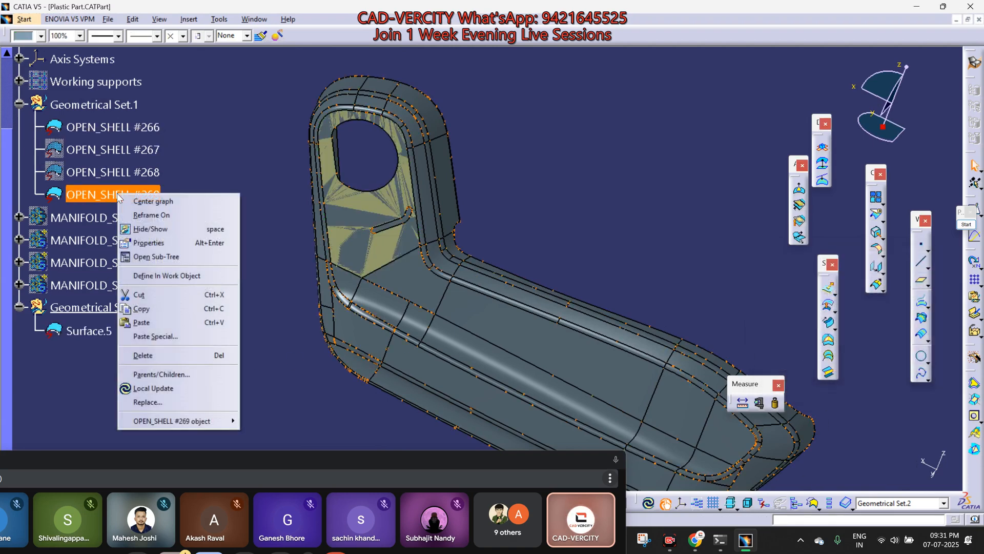
{"action": "left_click", "coordinate": [106, 307]}
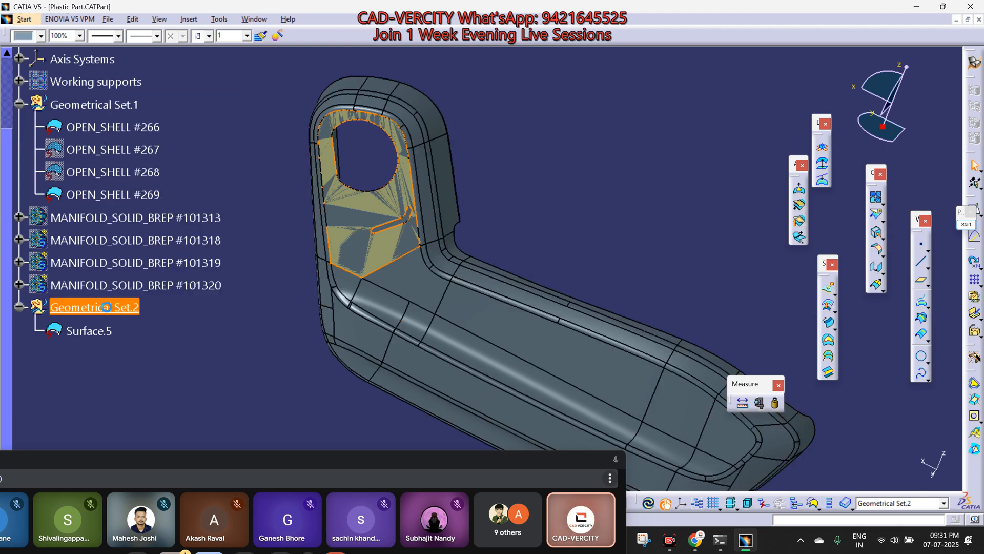
{"action": "right_click", "coordinate": [108, 308]}
{"action": "left_click", "coordinate": [138, 120]}
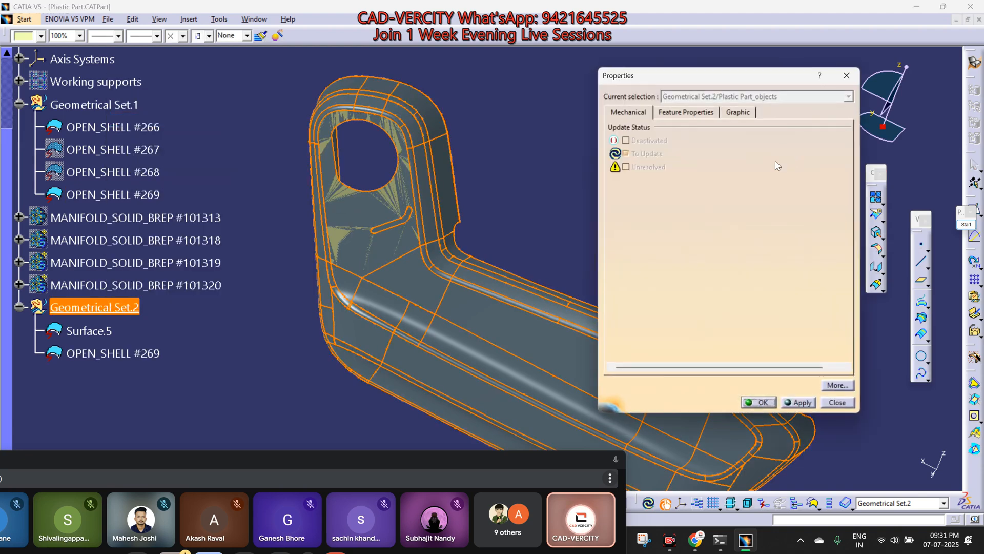
{"action": "left_click", "coordinate": [705, 115]}
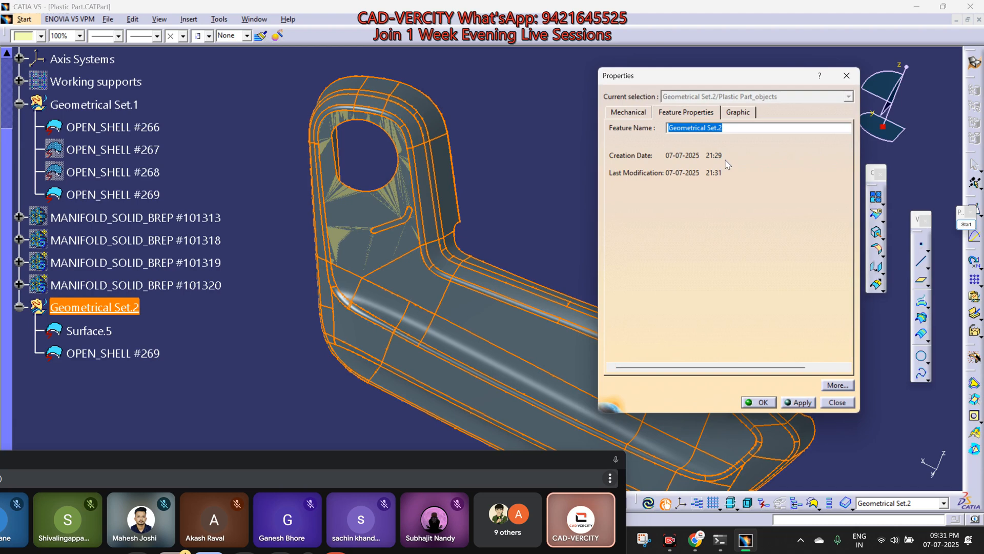
{"action": "type", "text": "WORKING"}
{"action": "key", "text": "Return"}
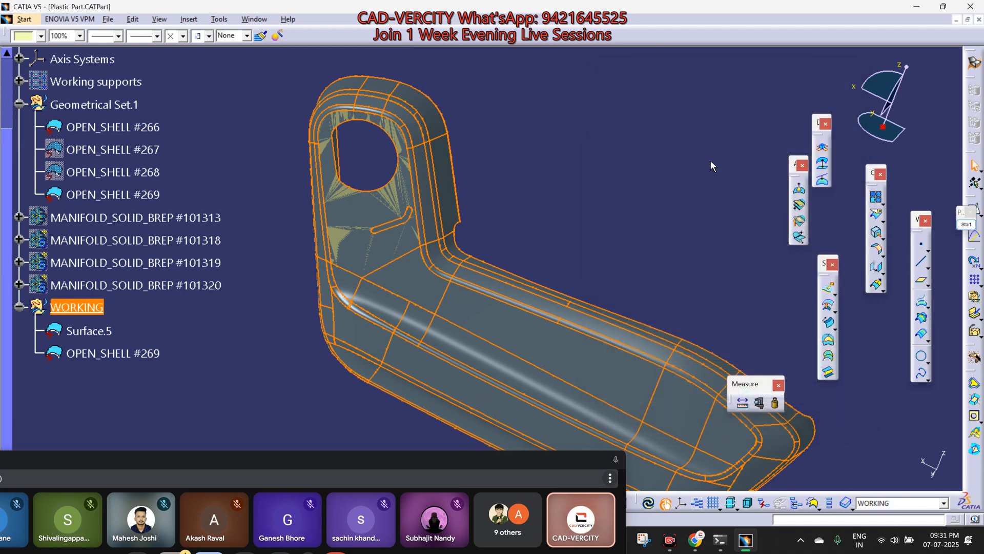
Step: Hide both the pasted and the original OPEN_SHELL #269, leaving the extracted surface in view
{"action": "left_click", "coordinate": [97, 332]}
{"action": "left_click", "coordinate": [119, 355]}
{"action": "key", "text": "space"}
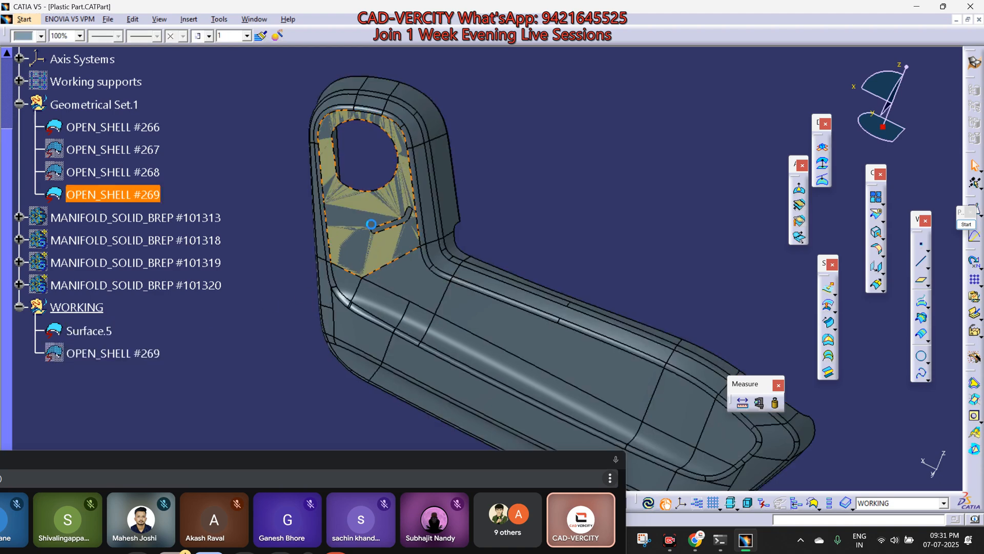
{"action": "left_click", "coordinate": [583, 351]}
{"action": "key", "text": "space"}
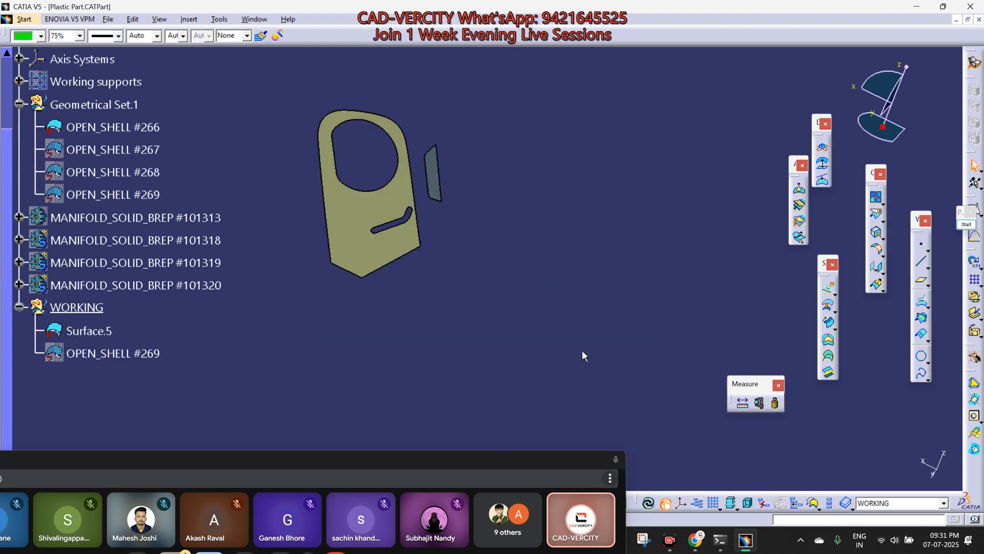
Step: Open the pasted OPEN_SHELL #269 in its own sub-tree window and rename it INPUT_STYLE
{"action": "left_click", "coordinate": [128, 353]}
{"action": "right_click", "coordinate": [128, 353]}
{"action": "left_click", "coordinate": [159, 170]}
{"action": "right_click", "coordinate": [128, 350]}
{"action": "left_click", "coordinate": [159, 156]}
{"action": "type", "text": "INPUT_STYLE"}
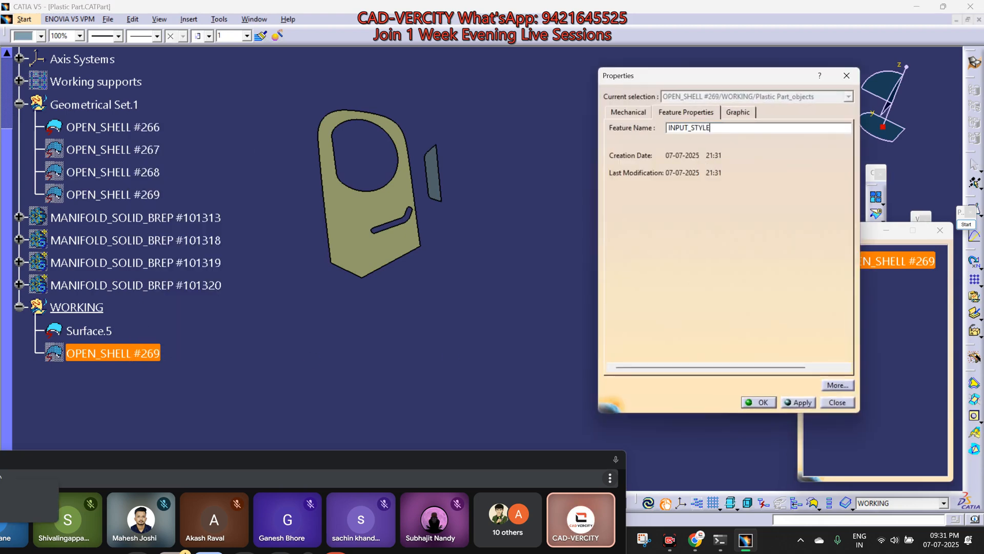
{"action": "key", "text": "Return"}
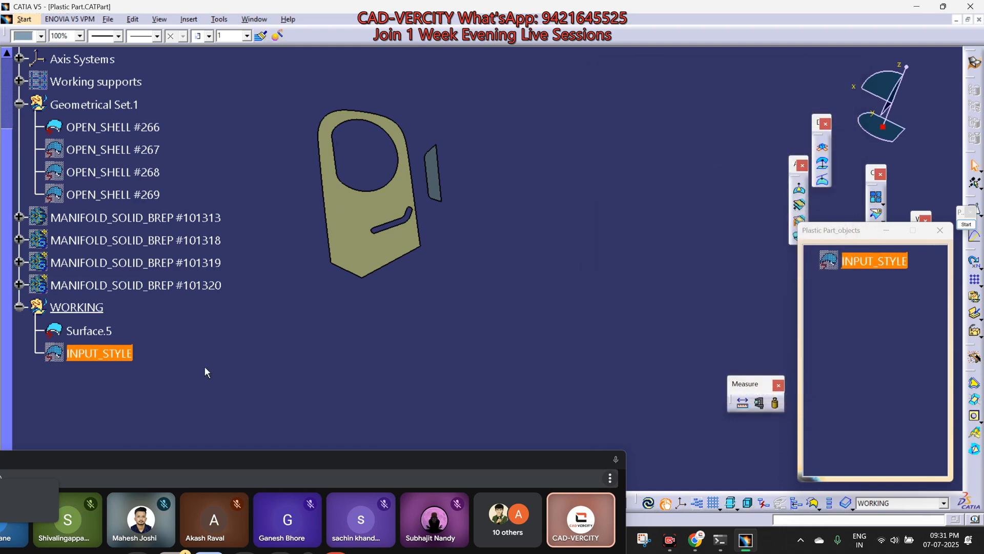
Step: Shrink the sub-tree window and untrim the extracted surface Surface.5
{"action": "left_click", "coordinate": [398, 214]}
{"action": "left_click_drag", "start_coordinate": [853, 224], "coordinate": [854, 419]}
{"action": "left_click", "coordinate": [893, 204]}
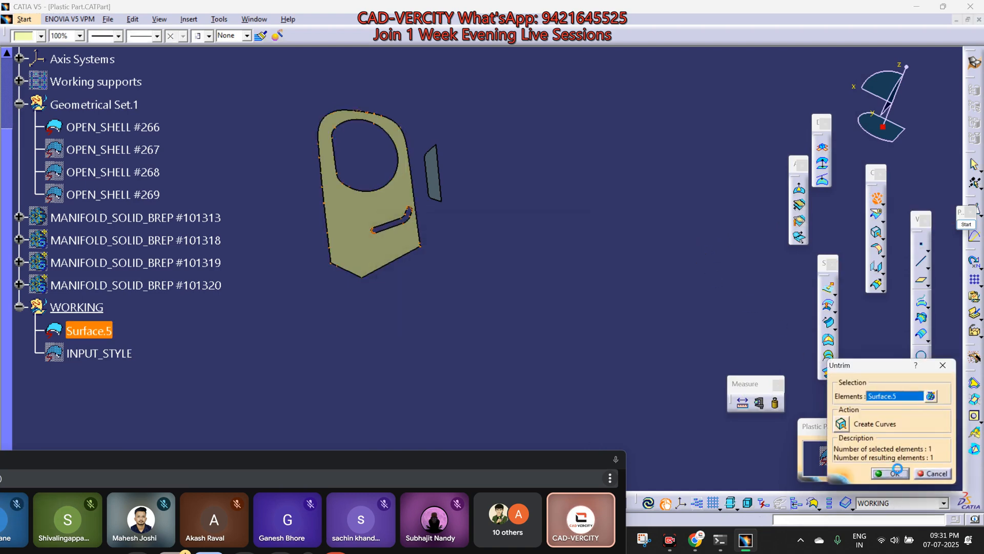
{"action": "left_click", "coordinate": [897, 473]}
Step: Create a boundary curve along the outer edge of Surface.5 with point continuity propagation
{"action": "double_click", "coordinate": [392, 271]}
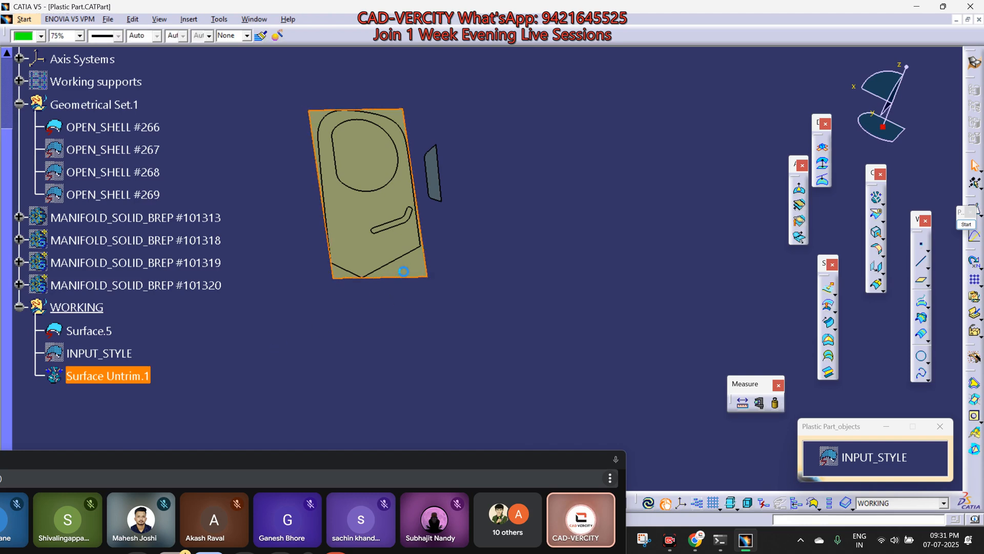
{"action": "left_click", "coordinate": [883, 239]}
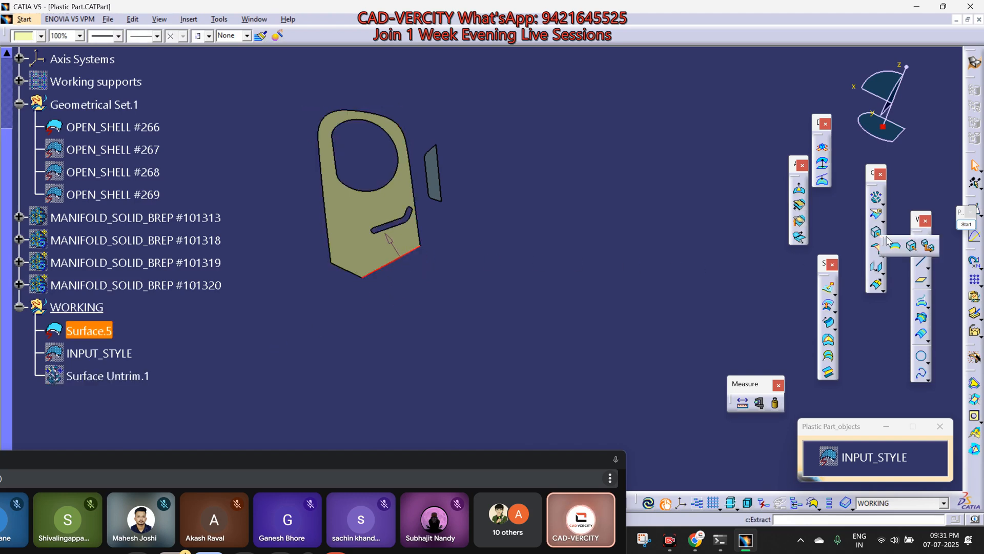
{"action": "left_click", "coordinate": [896, 246]}
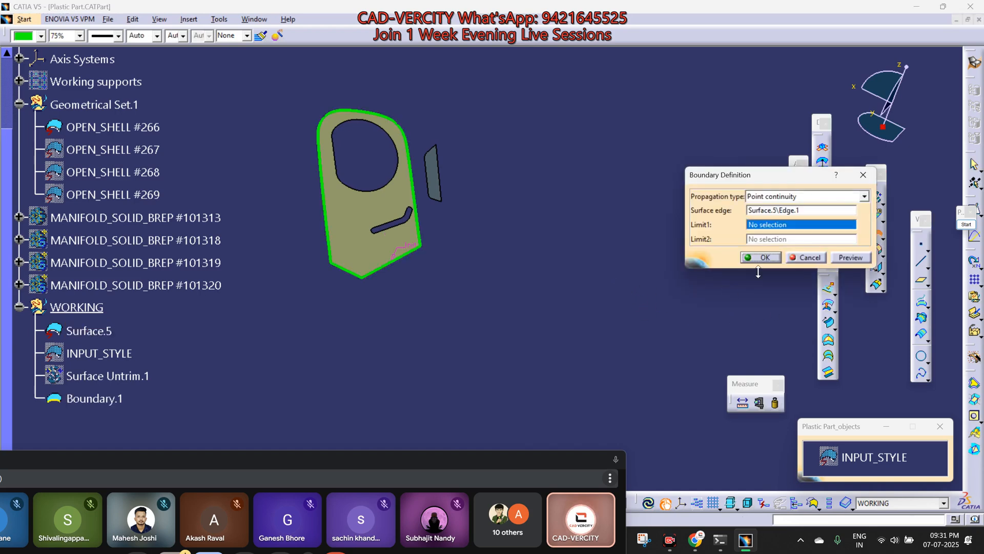
{"action": "left_click", "coordinate": [761, 258]}
Step: Hide Surface.5 and show Surface Untrim.1 together with the boundary curve
{"action": "left_click", "coordinate": [370, 244]}
{"action": "key", "text": "space"}
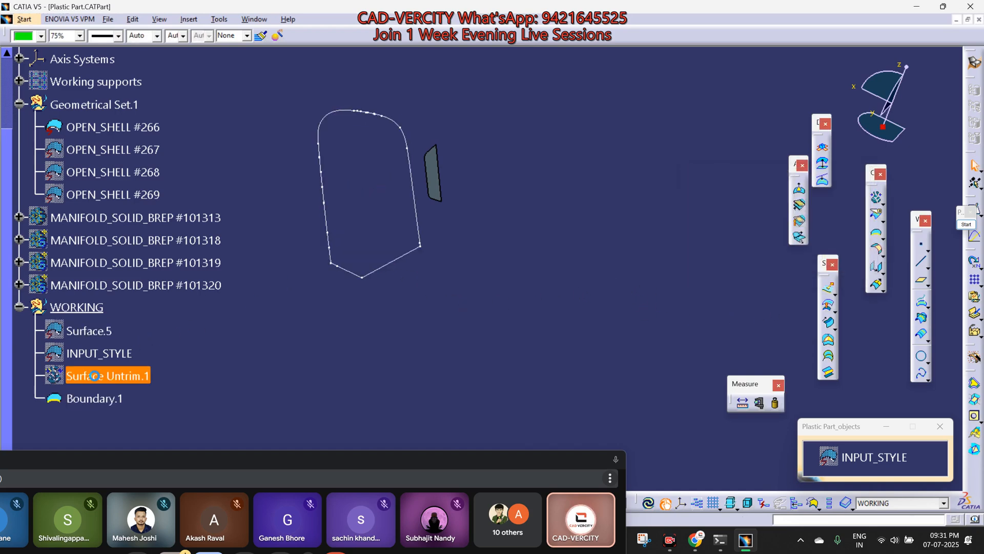
{"action": "left_click", "coordinate": [92, 379]}
{"action": "key", "text": "space"}
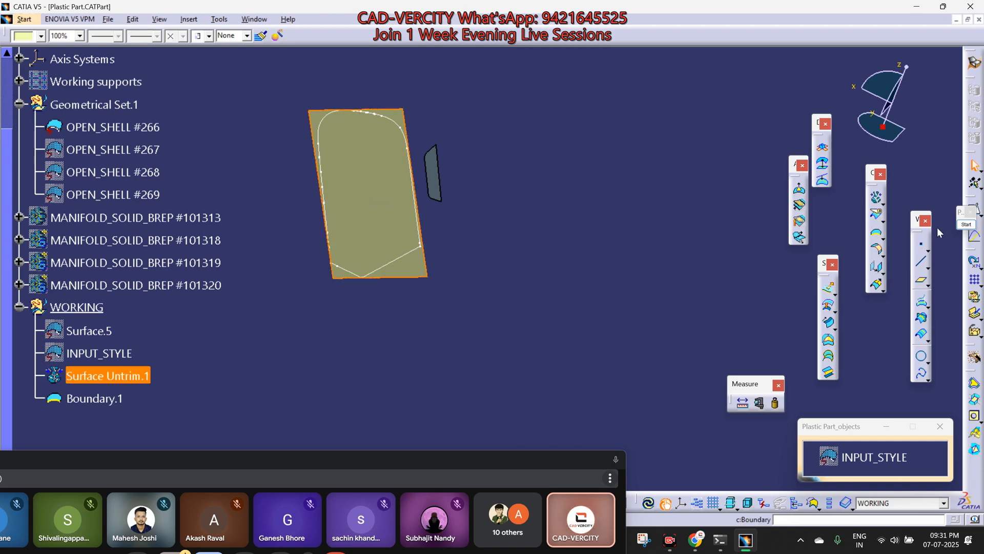
Step: Split Surface Untrim.1 with Boundary.1, keeping the area inside the boundary
{"action": "left_click", "coordinate": [877, 214]}
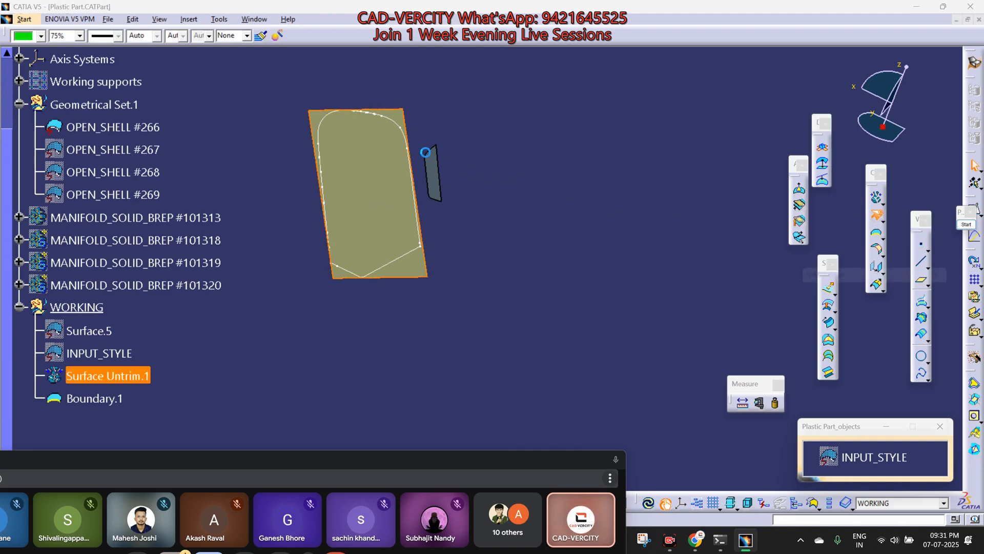
{"action": "left_click", "coordinate": [394, 123]}
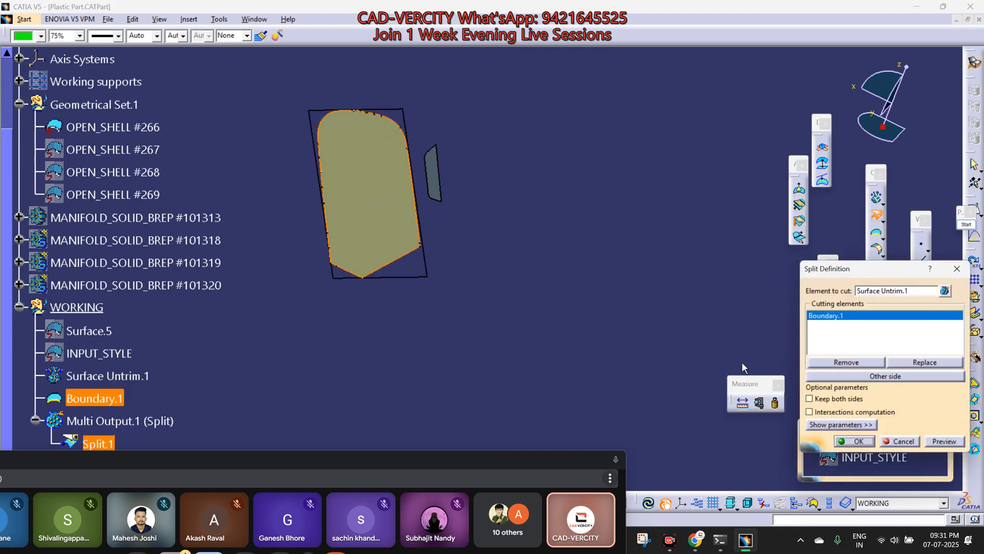
{"action": "left_click", "coordinate": [846, 442]}
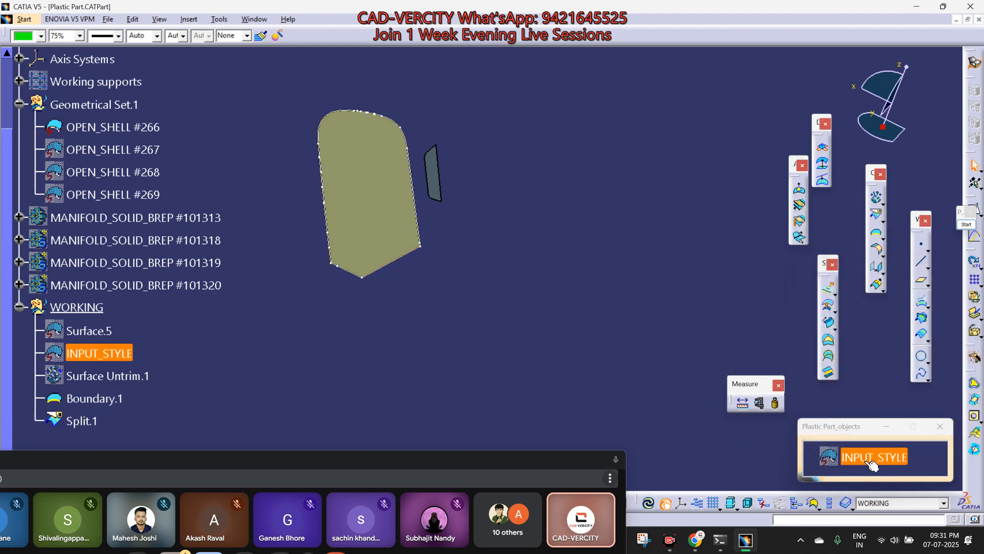
Step: Hide the split surface, the boundary curve and OPEN_SHELL #266, and show the INPUT_STYLE shell
{"action": "left_click", "coordinate": [368, 197]}
{"action": "key", "text": "space"}
{"action": "left_click_drag", "start_coordinate": [281, 78], "coordinate": [559, 350]}
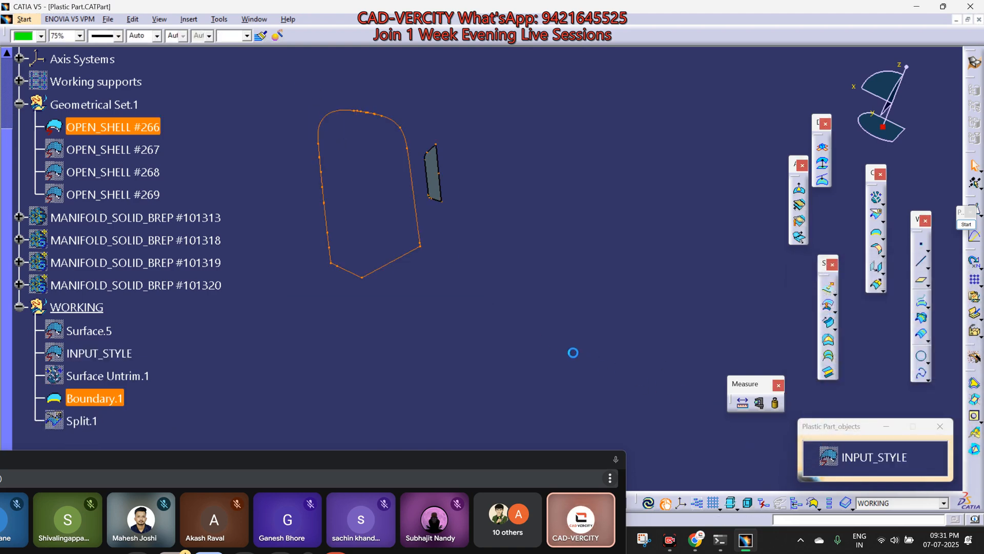
{"action": "key", "text": "space"}
{"action": "left_click", "coordinate": [858, 458]}
{"action": "key", "text": "space"}
Step: Join INPUT_STYLE on its own, removing the upright planar face that contains the large hole and the slot
{"action": "left_click", "coordinate": [604, 281]}
{"action": "left_click", "coordinate": [881, 204]}
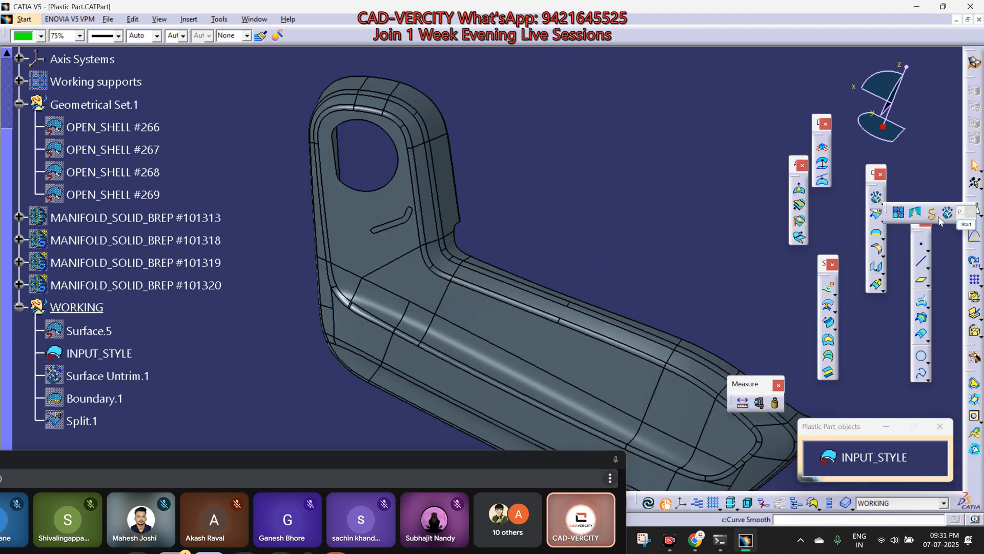
{"action": "left_click", "coordinate": [898, 212]}
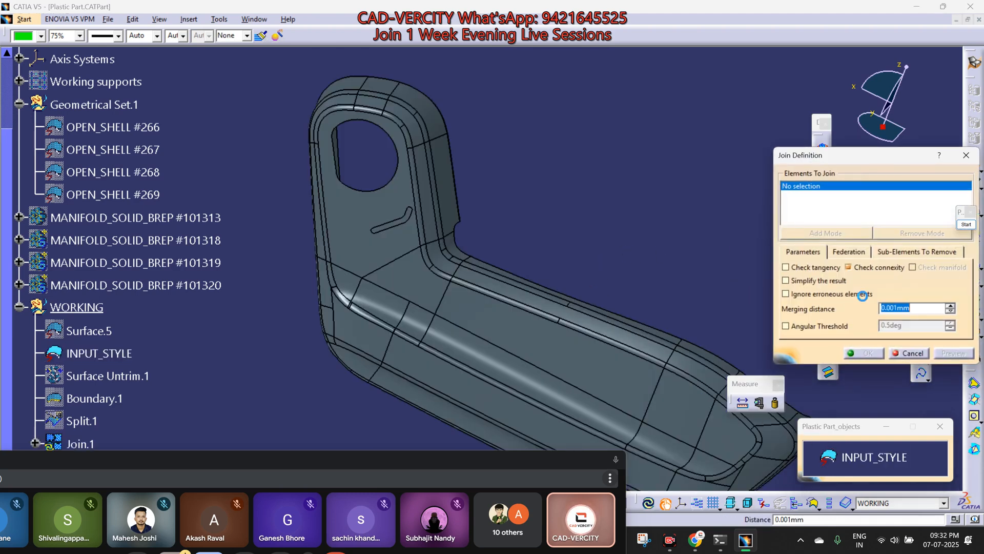
{"action": "left_click", "coordinate": [918, 252]}
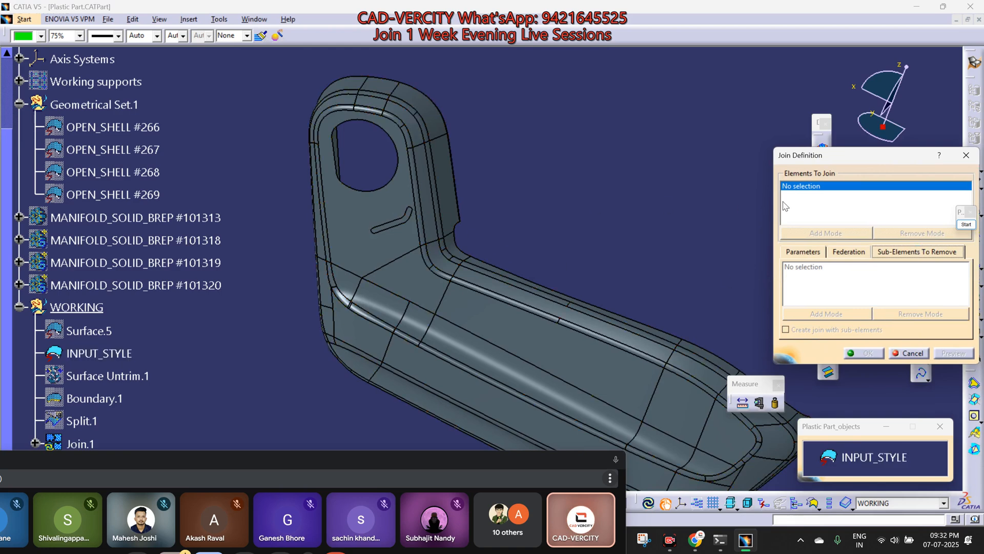
{"action": "left_click", "coordinate": [815, 252]}
{"action": "left_click", "coordinate": [398, 199]}
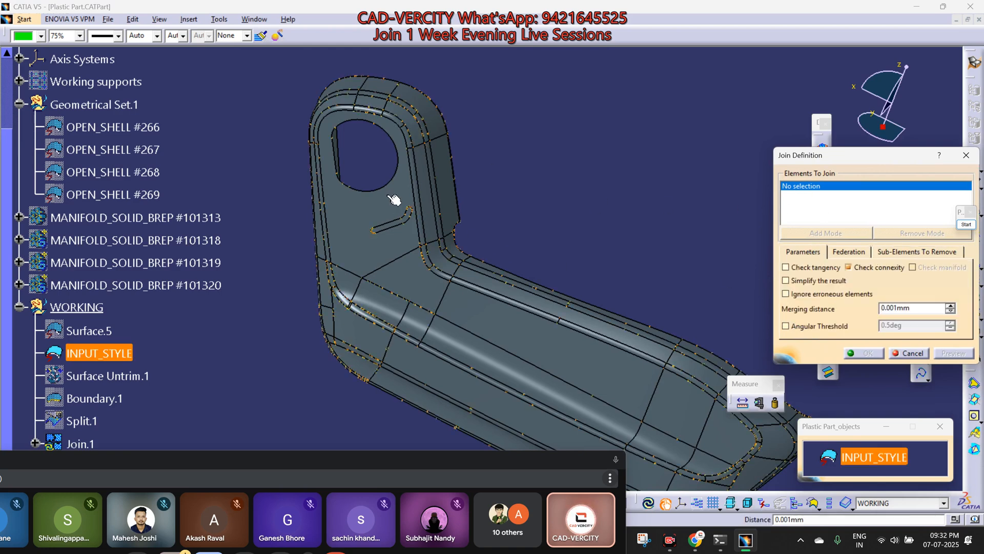
{"action": "left_click", "coordinate": [905, 251]}
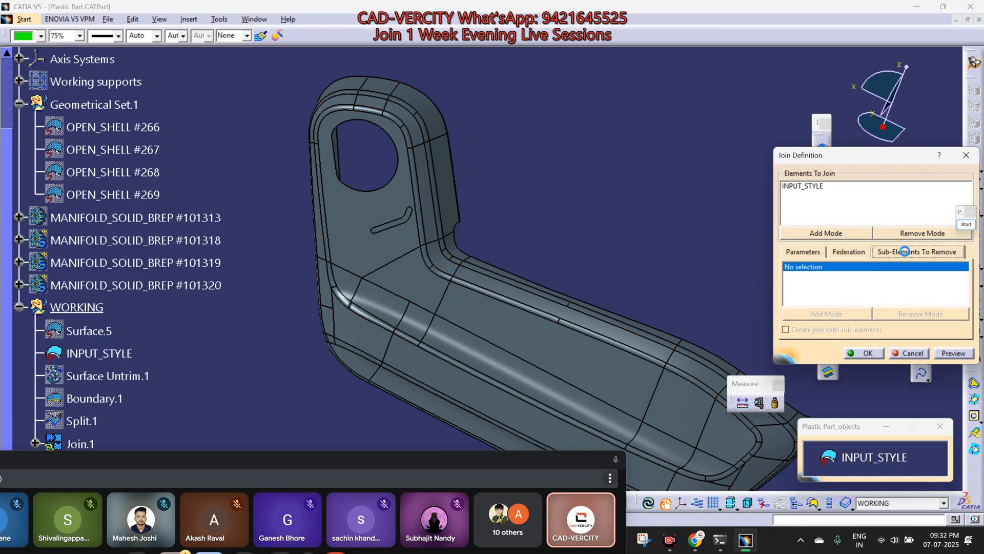
{"action": "left_click", "coordinate": [373, 219]}
{"action": "middle_click_drag", "start_coordinate": [351, 241], "coordinate": [356, 161]}
{"action": "scroll", "coordinate": [354, 161], "scroll_direction": "up", "scroll_amount": 1}
{"action": "left_click", "coordinate": [319, 164]}
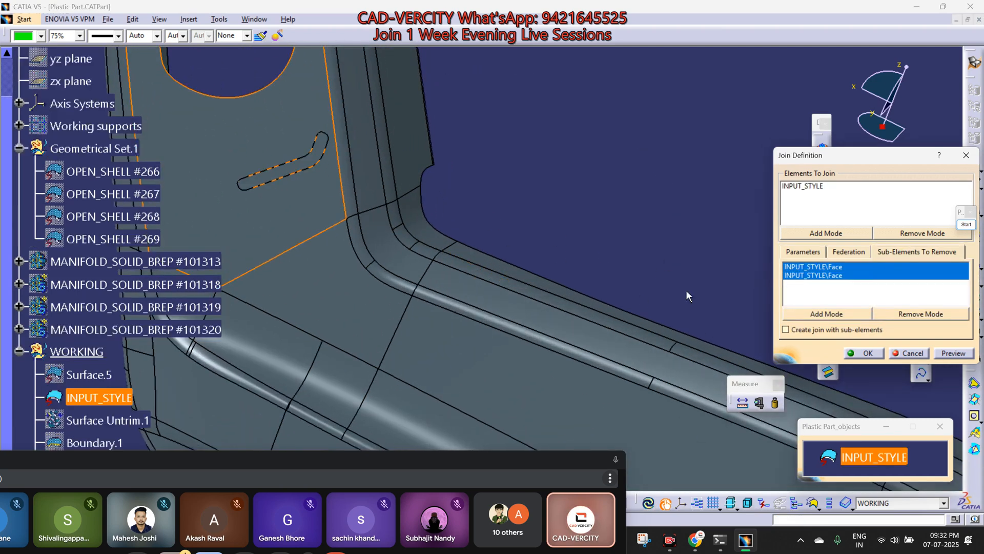
{"action": "left_click", "coordinate": [864, 355]}
{"action": "middle_click_drag", "start_coordinate": [445, 202], "coordinate": [438, 268]}
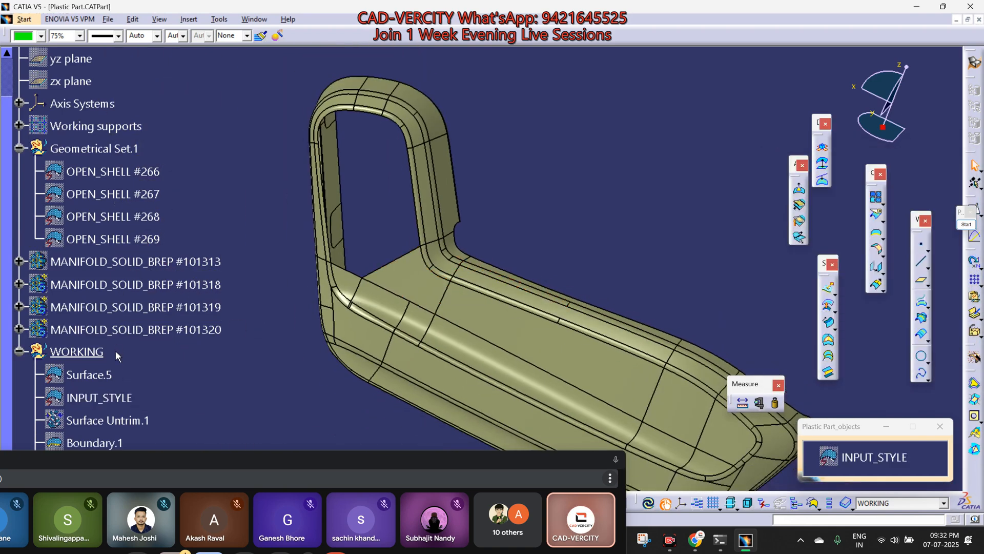
Step: Show Split.1 and join it with Join.1 using a 0.03 mm merging distance
{"action": "scroll", "coordinate": [114, 338], "scroll_direction": "down", "scroll_amount": 3}
{"action": "left_click", "coordinate": [83, 336]}
{"action": "key", "text": "space"}
{"action": "left_click", "coordinate": [386, 236]}
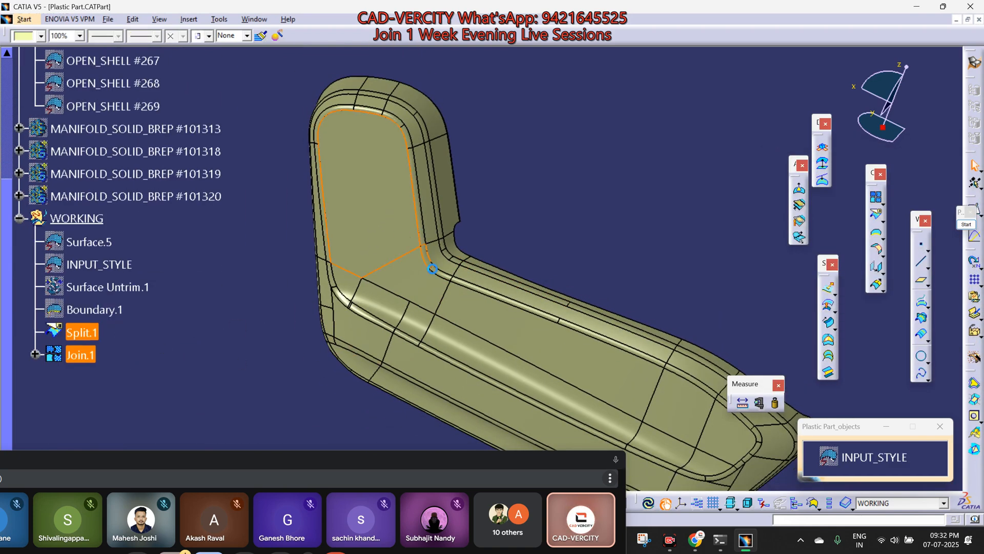
{"action": "left_click", "coordinate": [876, 197]}
{"action": "left_click", "coordinate": [864, 353]}
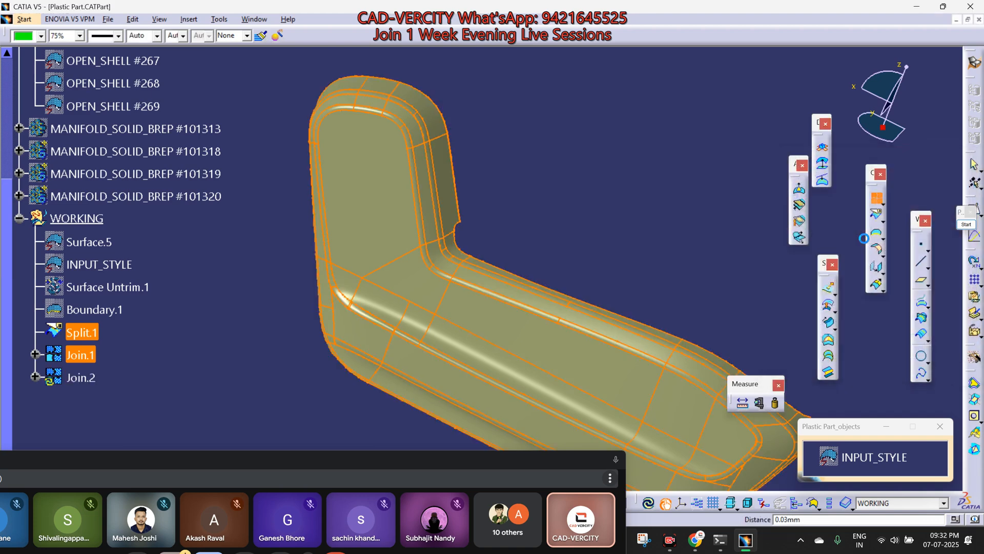
Step: Isolate Join.2 so it becomes a standalone surface without history
{"action": "left_click", "coordinate": [82, 355]}
{"action": "right_click", "coordinate": [83, 355]}
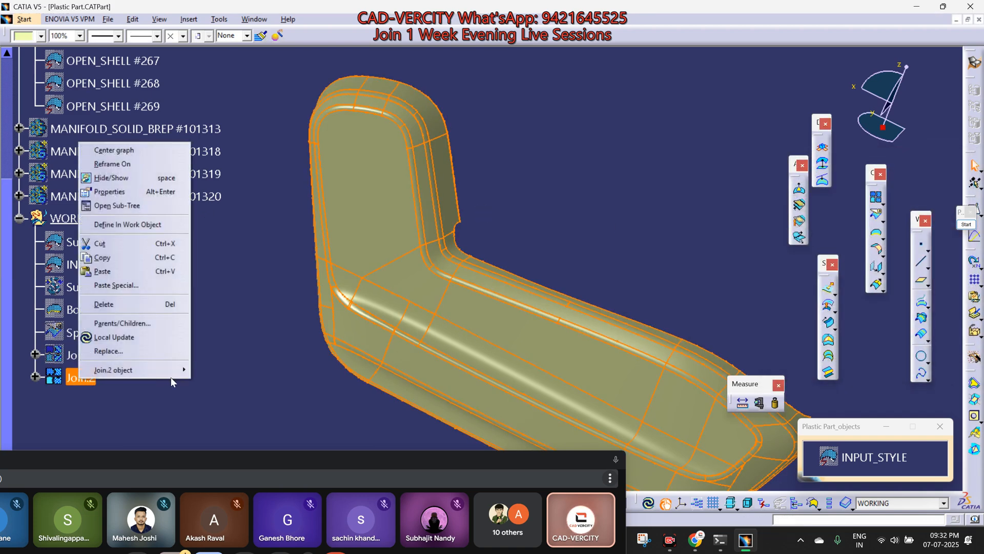
{"action": "mouse_move", "coordinate": [173, 375]}
{"action": "left_click", "coordinate": [208, 402]}
Step: Delete Surface.5, Surface Untrim.1, Boundary.1, Split.1 and Join.1 from the WORKING set, keeping INPUT_STYLE and Surface.7
{"action": "left_click", "coordinate": [84, 355]}
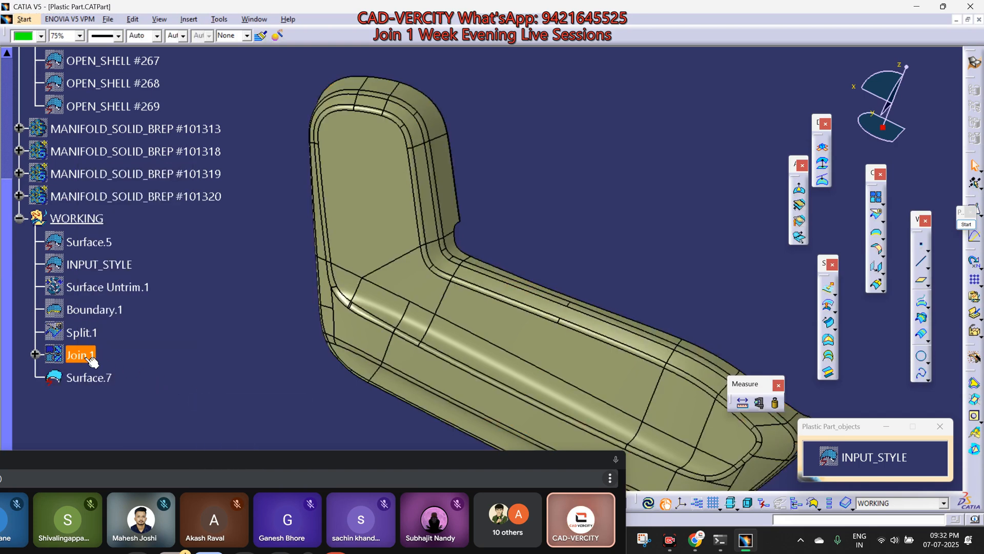
{"action": "left_click", "coordinate": [89, 242], "text": "shift"}
{"action": "left_click", "coordinate": [104, 264], "text": "ctrl"}
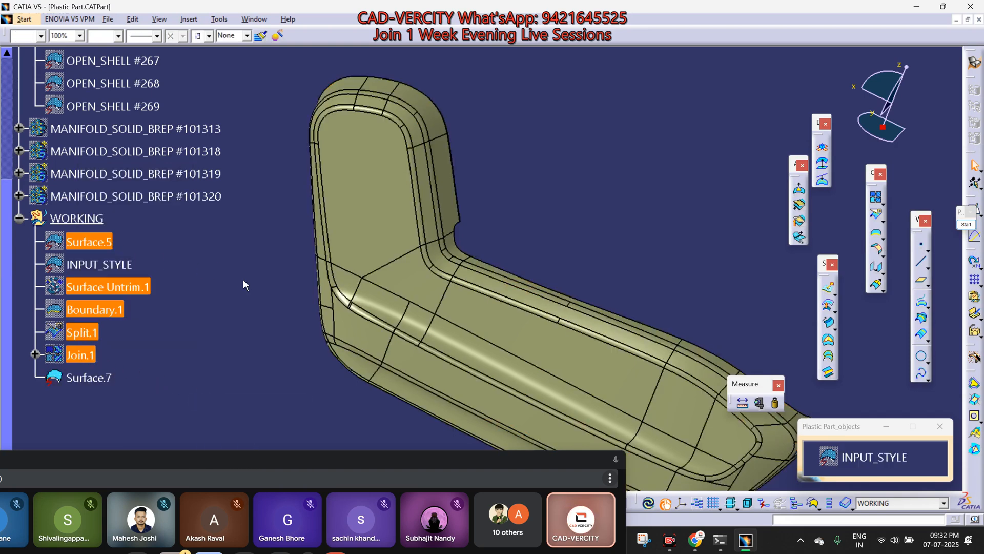
{"action": "key", "text": "Delete"}
{"action": "key", "text": "Return"}
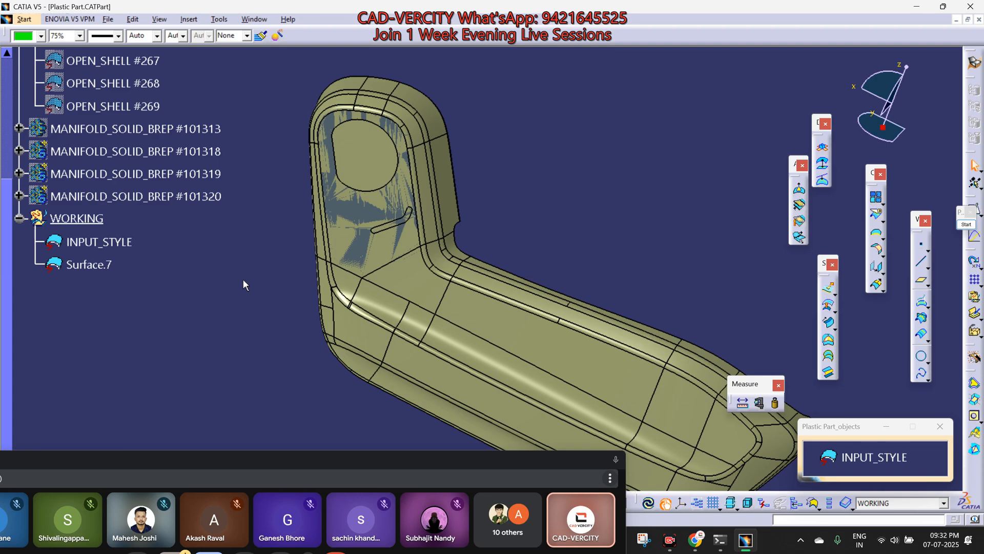
Step: Hide INPUT_STYLE and view the inner side of Surface.7
{"action": "left_click", "coordinate": [106, 267]}
{"action": "left_click", "coordinate": [838, 453]}
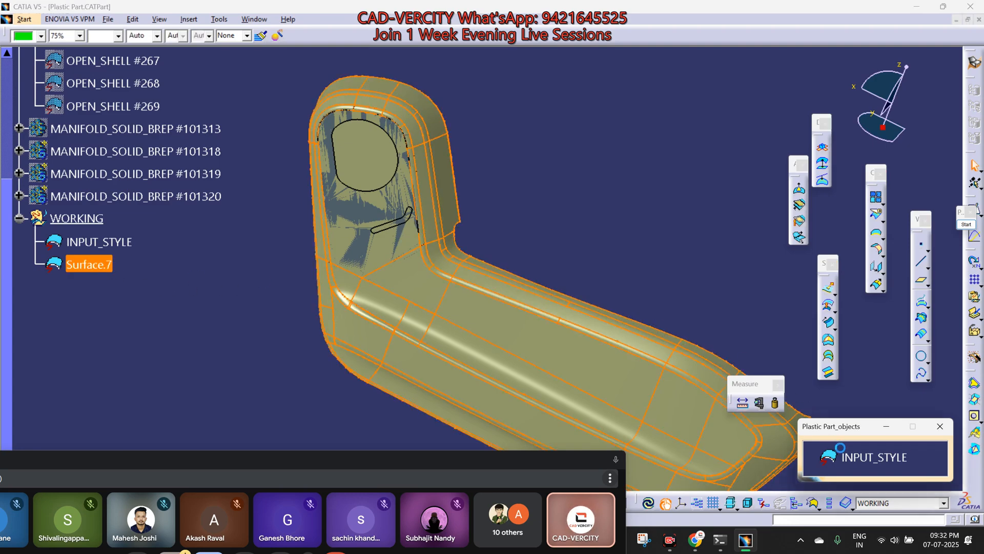
{"action": "key", "text": "ctrl+h"}
{"action": "middle_click_drag", "start_coordinate": [522, 284], "coordinate": [205, 242]}
{"action": "middle_click_drag", "start_coordinate": [578, 297], "coordinate": [556, 303]}
{"action": "left_click", "coordinate": [599, 380]}
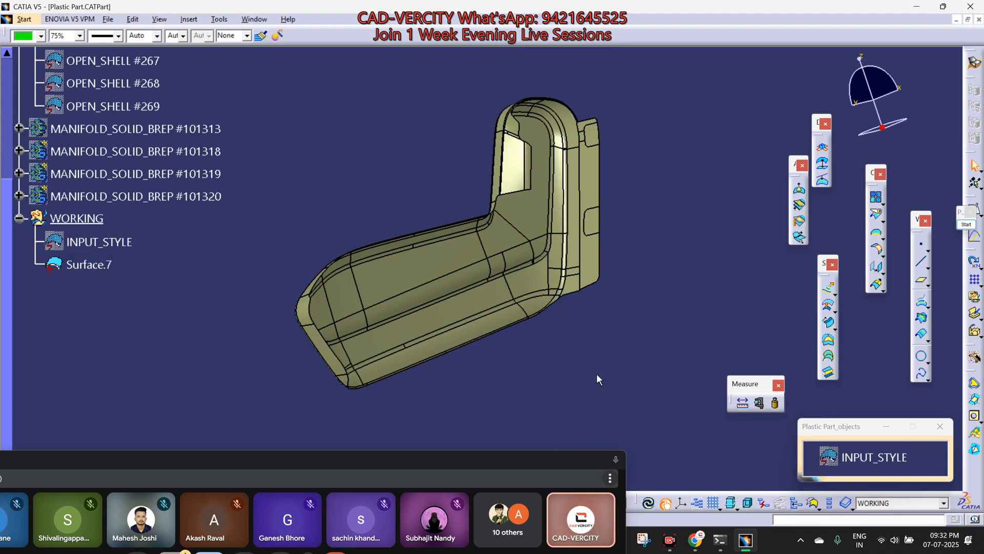
Step: Switch to Google Meet, look through the participant list, and return to CATIA
{"action": "left_click", "coordinate": [606, 461]}
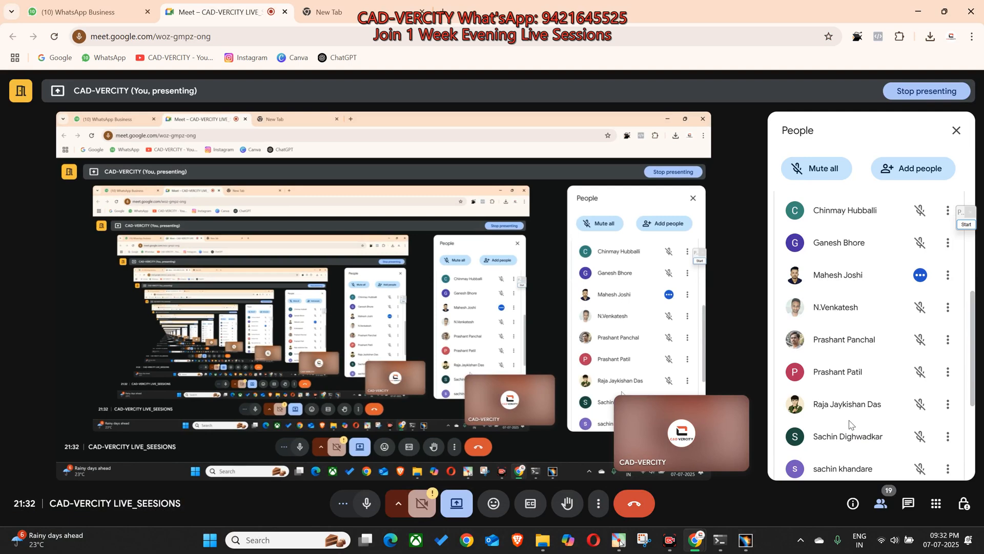
{"action": "scroll", "coordinate": [849, 423], "scroll_direction": "up", "scroll_amount": 1}
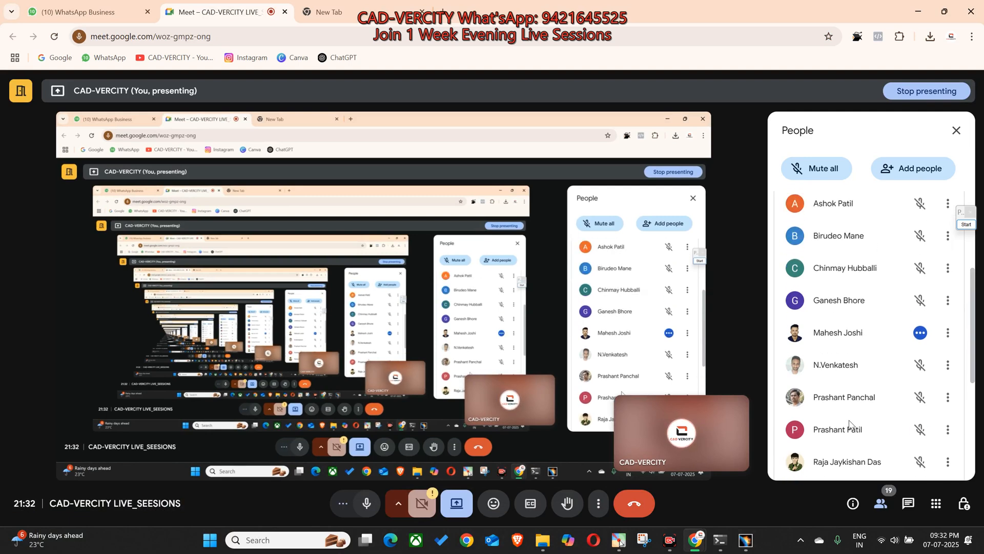
{"action": "scroll", "coordinate": [850, 425], "scroll_direction": "up", "scroll_amount": 2}
{"action": "scroll", "coordinate": [848, 426], "scroll_direction": "down", "scroll_amount": 6}
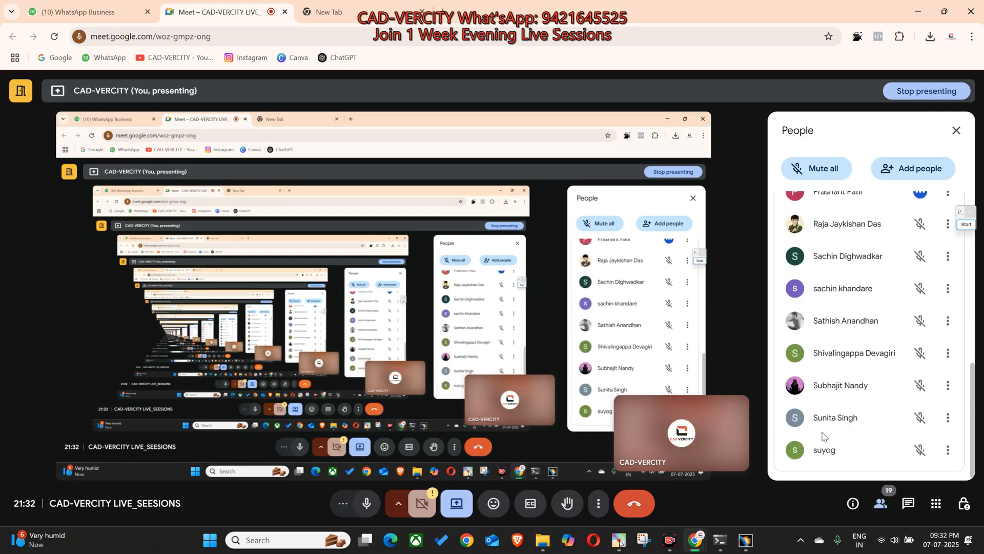
{"action": "left_click", "coordinate": [746, 540]}
Step: Offset Surface.7 by 2.5 mm toward the inside, accepting the offset without the erroneous sub-elements
{"action": "middle_click_drag", "start_coordinate": [454, 247], "coordinate": [615, 267]}
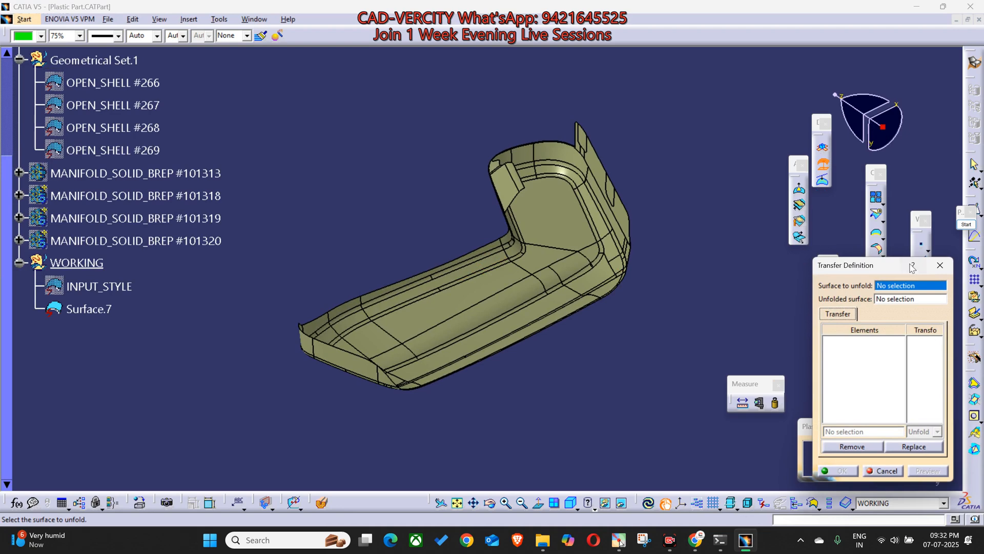
{"action": "left_click", "coordinate": [940, 266]}
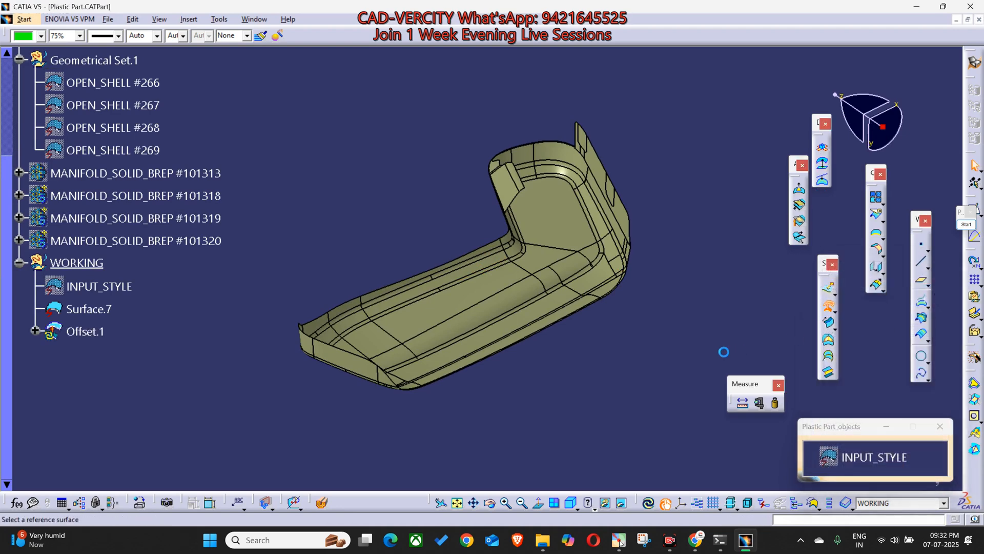
{"action": "left_click", "coordinate": [491, 286]}
{"action": "middle_click_drag", "start_coordinate": [500, 420], "coordinate": [536, 326]}
{"action": "left_click_drag", "start_coordinate": [735, 239], "coordinate": [564, 239]}
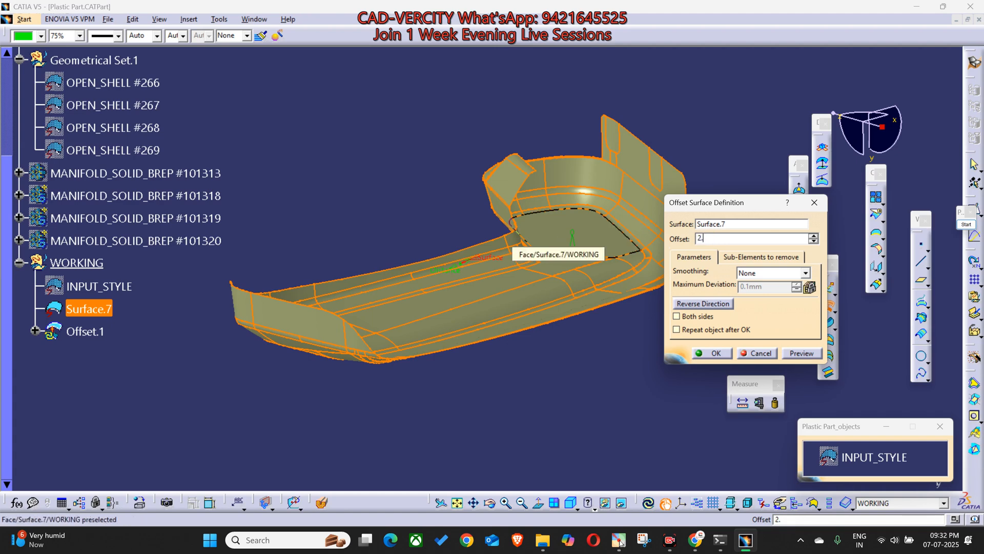
{"action": "middle_click_drag", "start_coordinate": [528, 384], "coordinate": [549, 396]}
{"action": "scroll", "coordinate": [549, 396], "scroll_direction": "down", "scroll_amount": 1}
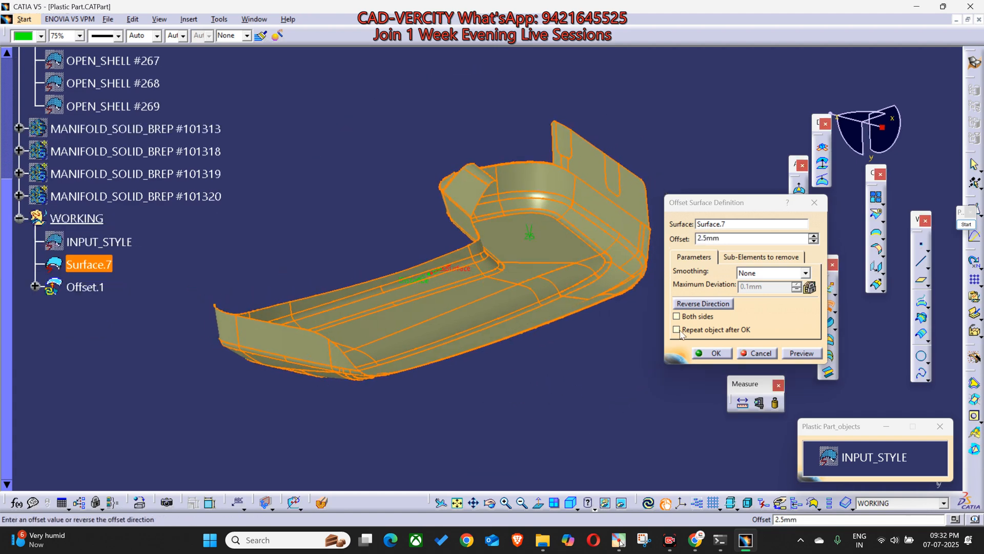
{"action": "left_click", "coordinate": [688, 306]}
{"action": "middle_click_drag", "start_coordinate": [444, 320], "coordinate": [557, 328]}
{"action": "left_click", "coordinate": [724, 304]}
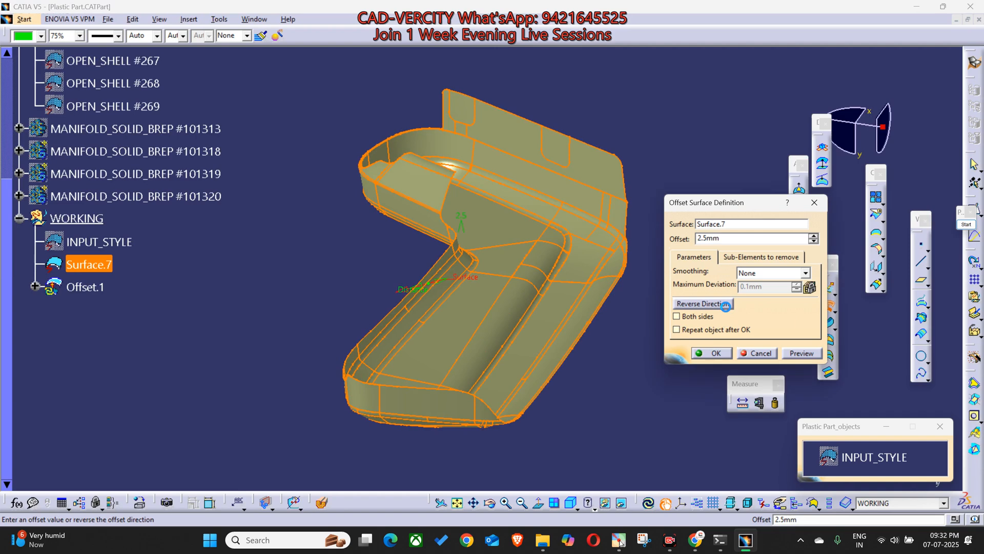
{"action": "left_click", "coordinate": [714, 353]}
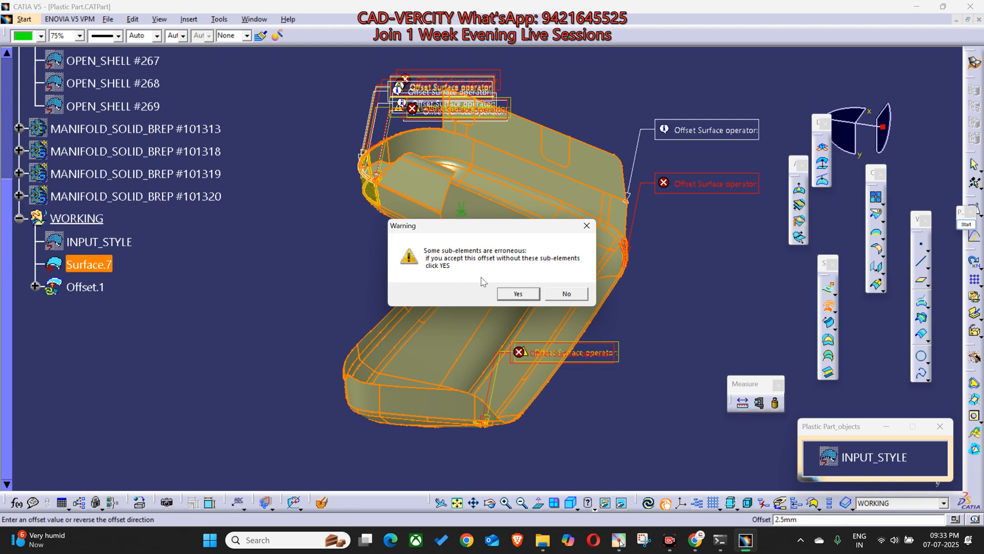
{"action": "left_click", "coordinate": [518, 294]}
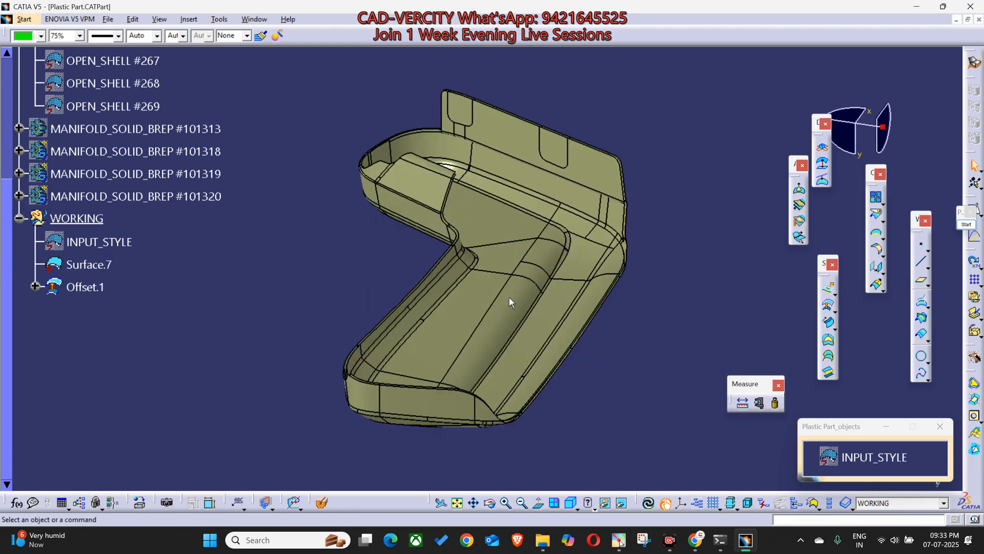
Step: Colour Surface.7 blue to distinguish it from the offset surface
{"action": "left_click", "coordinate": [105, 263]}
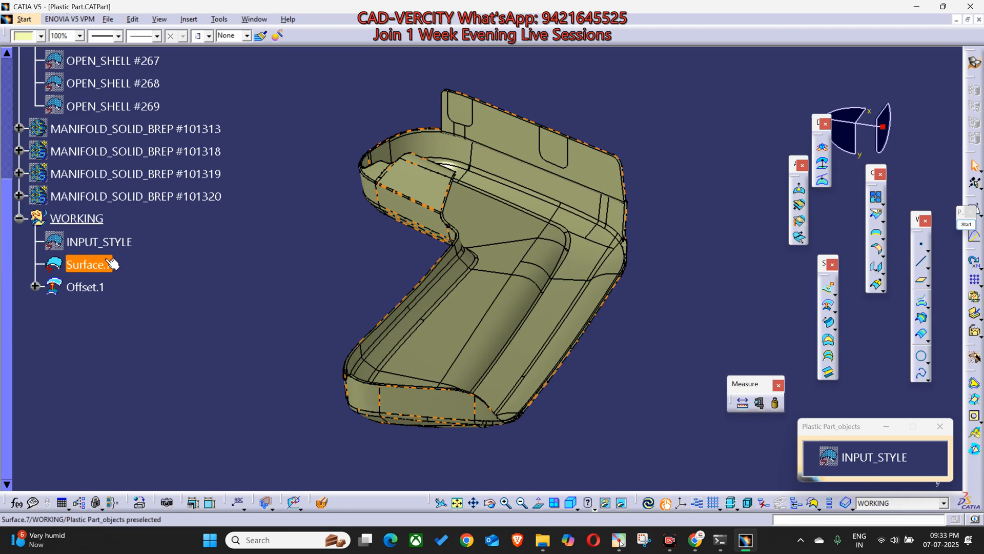
{"action": "left_click", "coordinate": [37, 38]}
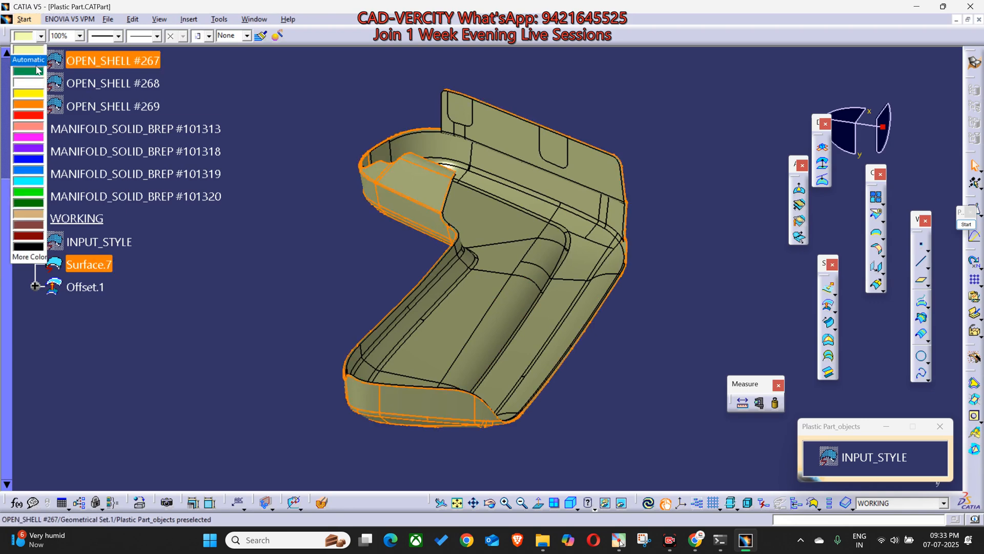
{"action": "left_click", "coordinate": [33, 173]}
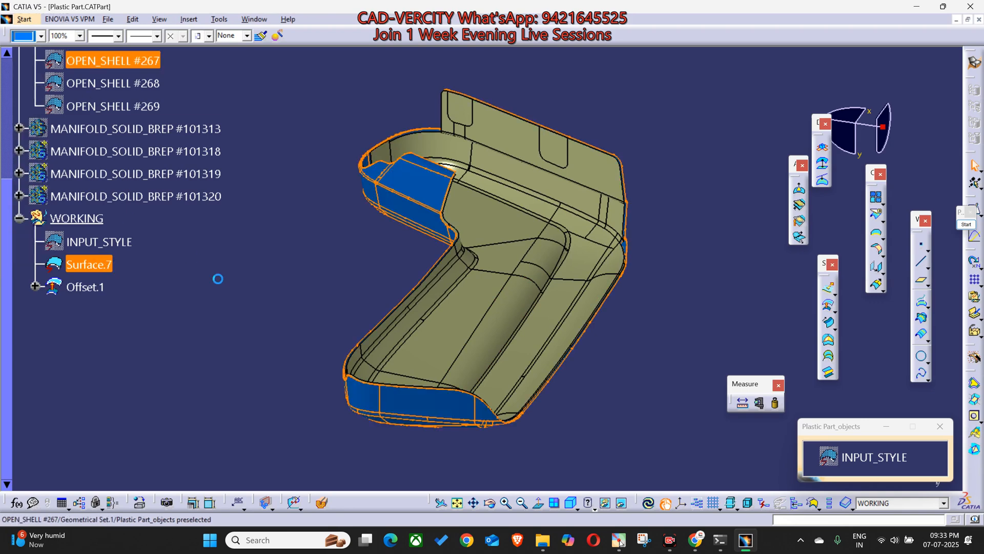
Step: Examine Offset.1 against the blue Surface.7 from several sides for gaps and missing faces
{"action": "middle_click_drag", "start_coordinate": [279, 327], "coordinate": [510, 191]}
{"action": "middle_click_drag", "start_coordinate": [510, 74], "coordinate": [472, 177]}
{"action": "middle_click_drag", "start_coordinate": [517, 385], "coordinate": [528, 136]}
{"action": "left_click", "coordinate": [453, 286]}
{"action": "middle_click_drag", "start_coordinate": [527, 281], "coordinate": [622, 227]}
{"action": "left_click", "coordinate": [552, 303]}
{"action": "middle_click_drag", "start_coordinate": [552, 303], "coordinate": [506, 244]}
{"action": "scroll", "coordinate": [498, 206], "scroll_direction": "up", "scroll_amount": 1}
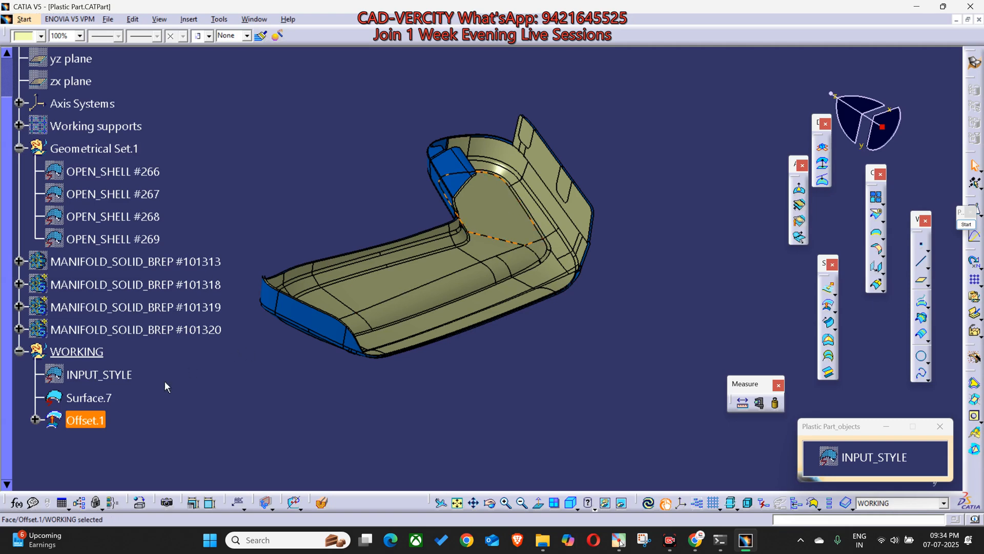
Step: Create a boundary on all of Offset.1, inspect its free edges around the gaps, and keep all the sub-elements
{"action": "left_click", "coordinate": [89, 422]}
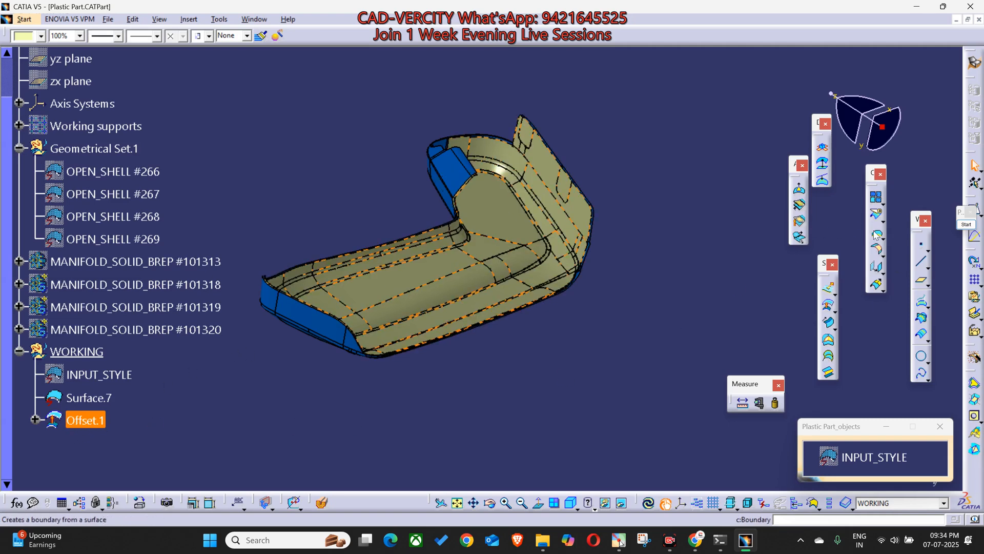
{"action": "middle_click_drag", "start_coordinate": [497, 377], "coordinate": [156, 240]}
{"action": "middle_click_drag", "start_coordinate": [161, 205], "coordinate": [496, 215]}
{"action": "middle_click_drag", "start_coordinate": [519, 343], "coordinate": [536, 359]}
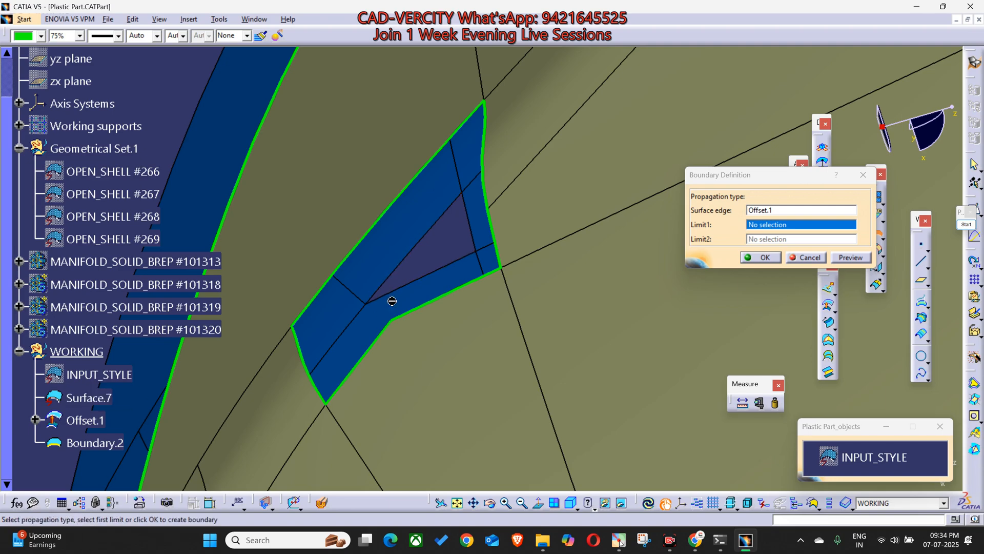
{"action": "middle_click_drag", "start_coordinate": [443, 275], "coordinate": [580, 291]}
{"action": "middle_click_drag", "start_coordinate": [558, 238], "coordinate": [418, 164]}
{"action": "middle_click_drag", "start_coordinate": [384, 288], "coordinate": [645, 313]}
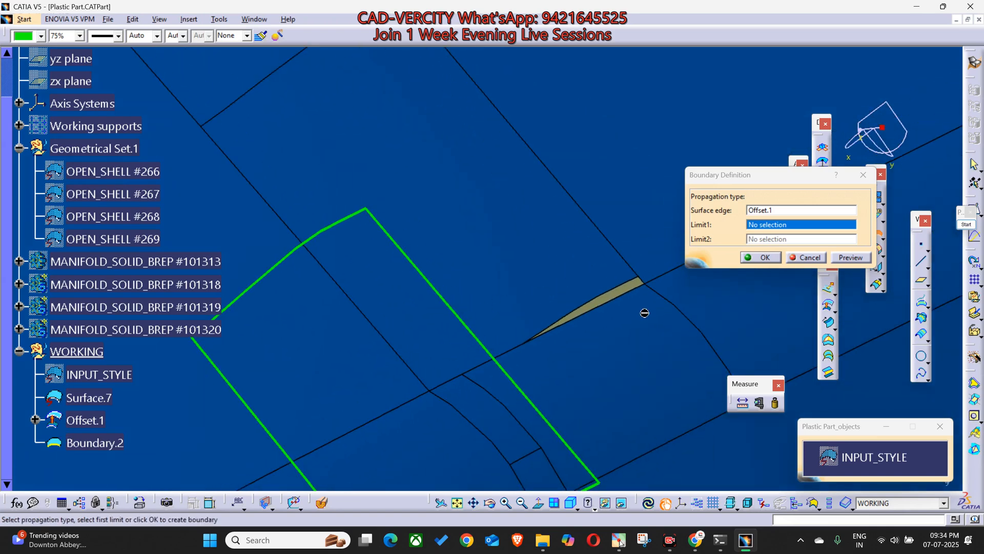
{"action": "middle_click_drag", "start_coordinate": [520, 284], "coordinate": [431, 238]}
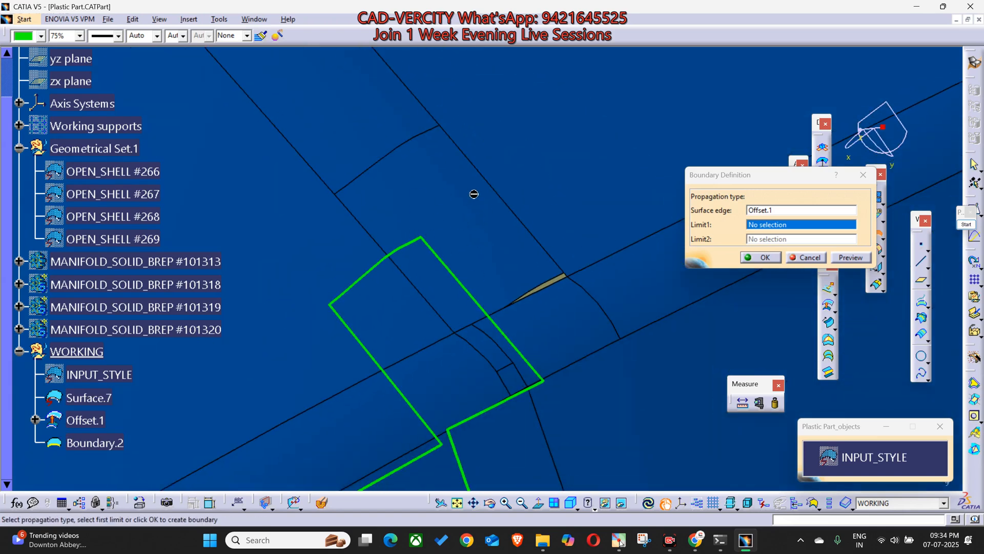
{"action": "middle_click_drag", "start_coordinate": [456, 240], "coordinate": [543, 311]}
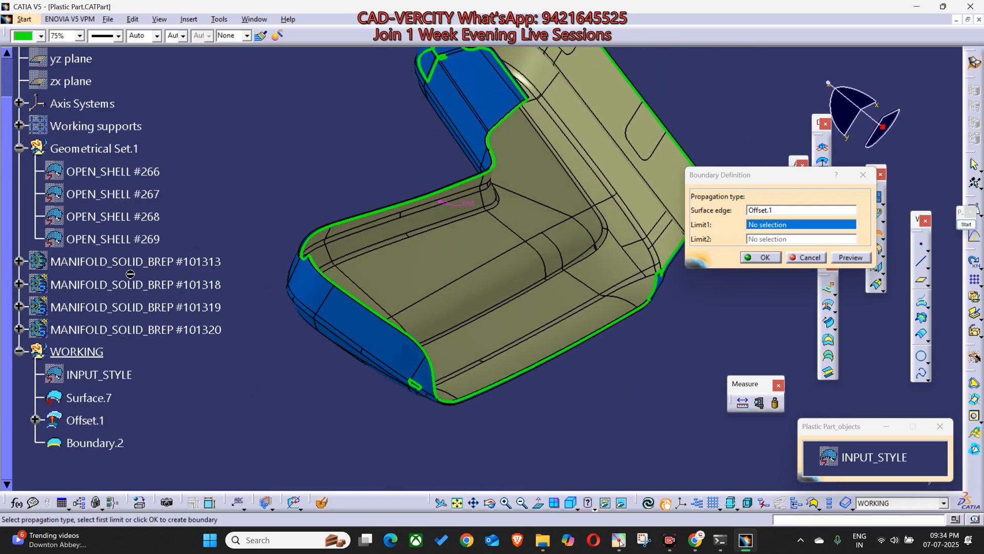
{"action": "left_click", "coordinate": [761, 258]}
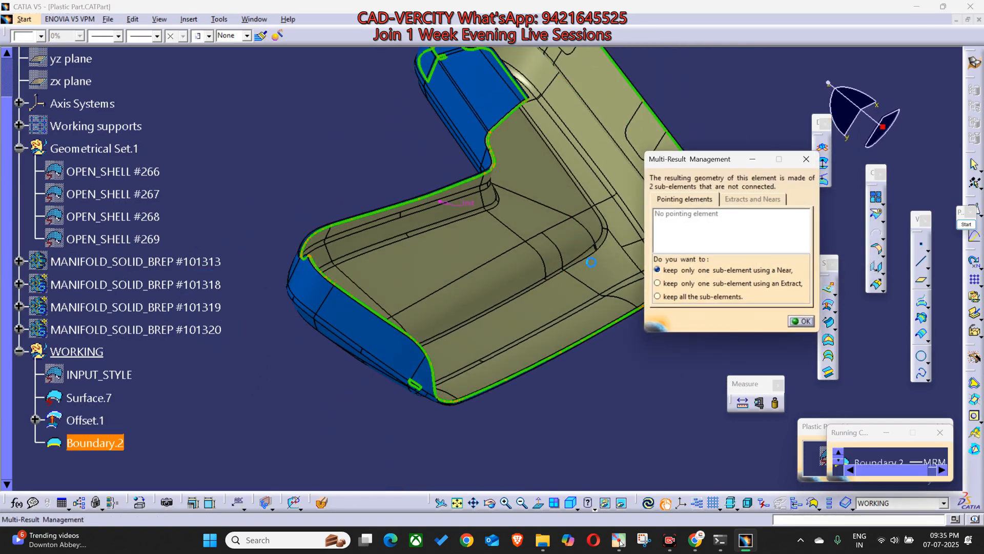
{"action": "left_click", "coordinate": [802, 321]}
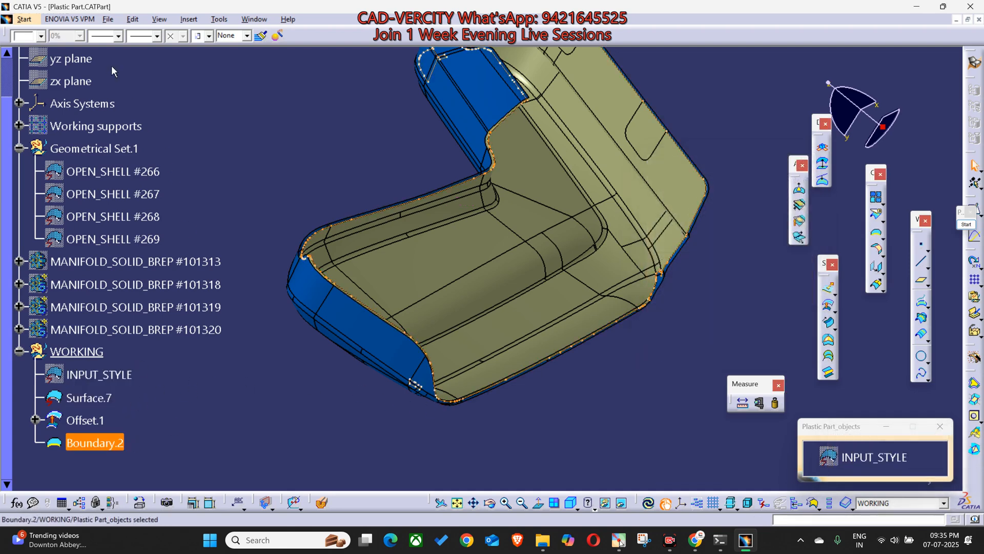
Step: Apply a thicker line to Boundary.2 so the edges around the offset's gaps stand out
{"action": "left_click", "coordinate": [105, 37]}
{"action": "left_click", "coordinate": [107, 82]}
{"action": "middle_click_drag", "start_coordinate": [380, 332], "coordinate": [420, 315]}
{"action": "scroll", "coordinate": [94, 459], "scroll_direction": "down", "scroll_amount": 2}
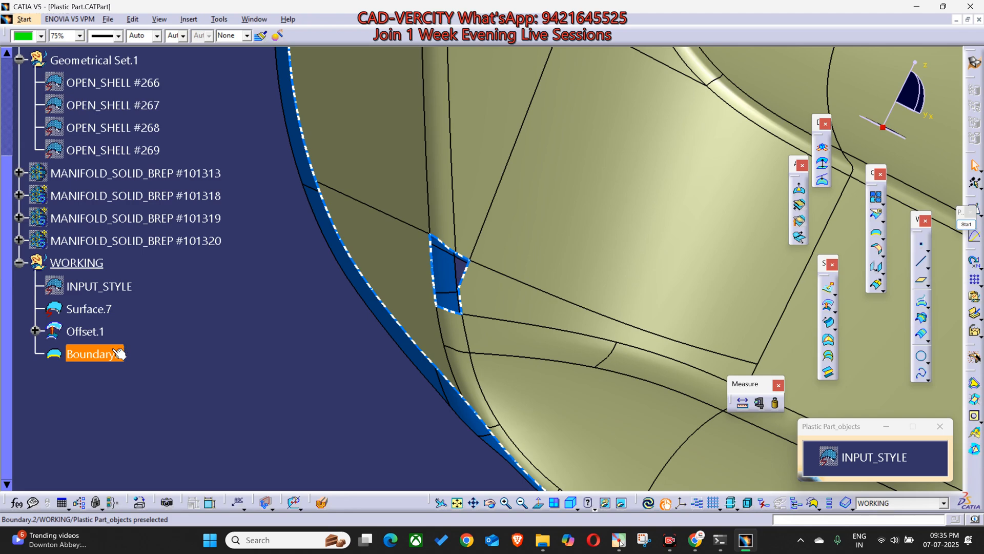
Step: Toggle Boundary.2's visibility and examine the outlined gaps in Offset.1 along the whole part
{"action": "left_click", "coordinate": [119, 353]}
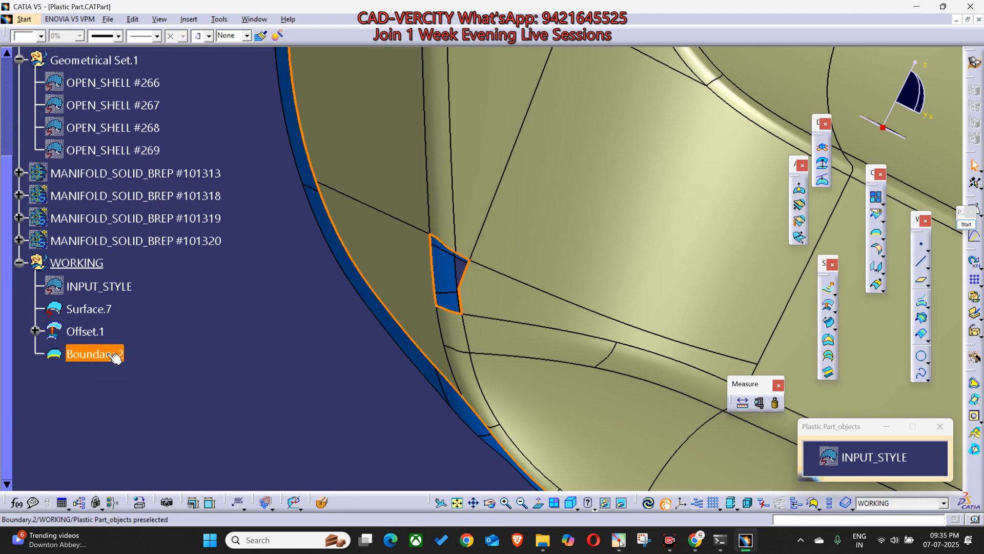
{"action": "key", "text": "space"}
{"action": "left_click", "coordinate": [103, 354]}
{"action": "key", "text": "space"}
{"action": "middle_click_drag", "start_coordinate": [359, 402], "coordinate": [380, 300]}
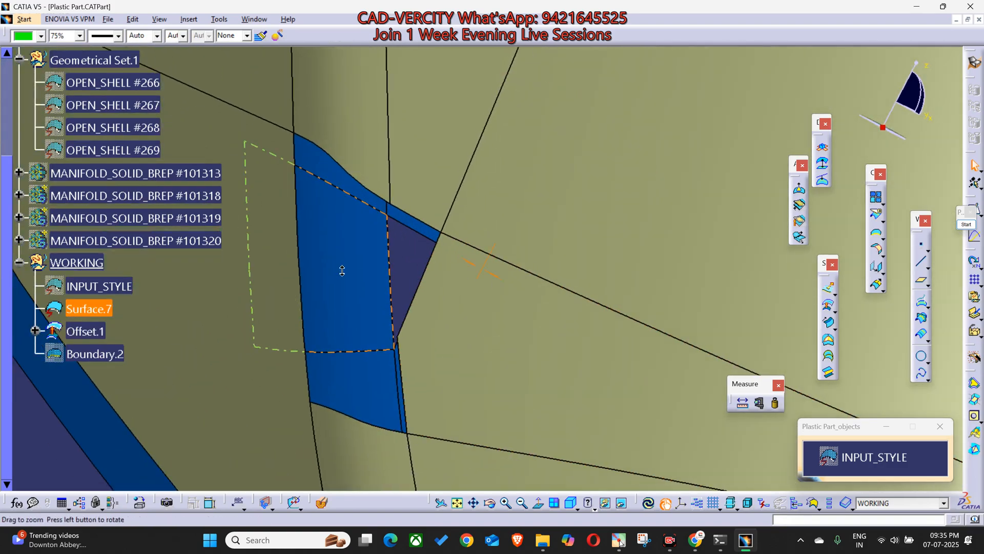
{"action": "middle_click_drag", "start_coordinate": [334, 245], "coordinate": [253, 359]}
{"action": "middle_click_drag", "start_coordinate": [473, 302], "coordinate": [522, 347]}
{"action": "middle_click_drag", "start_coordinate": [718, 382], "coordinate": [549, 388]}
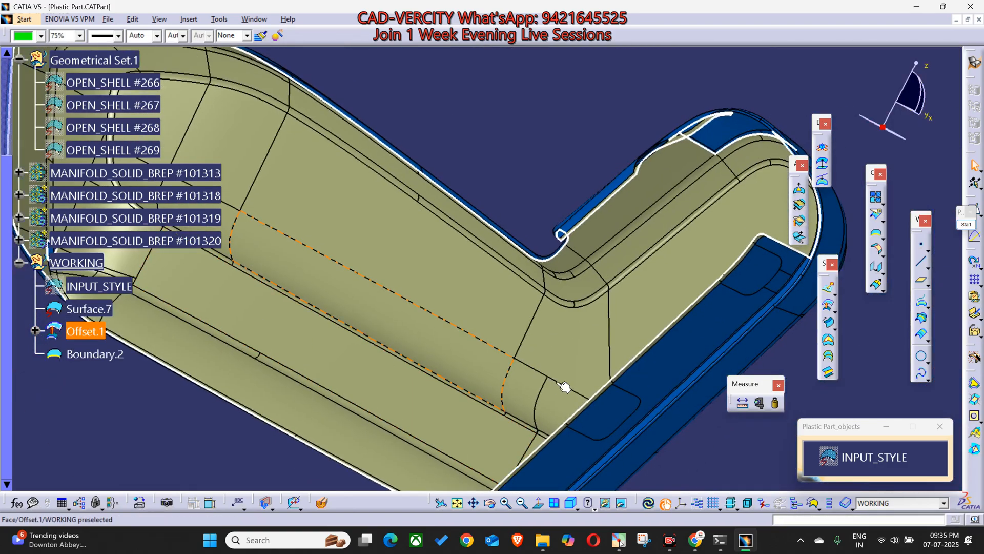
{"action": "middle_click_drag", "start_coordinate": [574, 264], "coordinate": [517, 270]}
{"action": "scroll", "coordinate": [516, 270], "scroll_direction": "up", "scroll_amount": 1}
{"action": "middle_click_drag", "start_coordinate": [454, 386], "coordinate": [529, 173]}
Step: Hide Boundary.2, leaving the blue Surface.7 and Offset.1 displayed
{"action": "left_click", "coordinate": [98, 402]}
{"action": "key", "text": "space"}
{"action": "middle_click_drag", "start_coordinate": [433, 309], "coordinate": [553, 364]}
{"action": "middle_click_drag", "start_coordinate": [584, 247], "coordinate": [501, 450]}
{"action": "middle_click_drag", "start_coordinate": [381, 286], "coordinate": [502, 262]}
Step: Show the four MANIFOLD_SOLID_BREP bodies, #101313 to #101320, inside the offset surface
{"action": "left_click", "coordinate": [163, 219]}
{"action": "left_click", "coordinate": [145, 285], "text": "shift"}
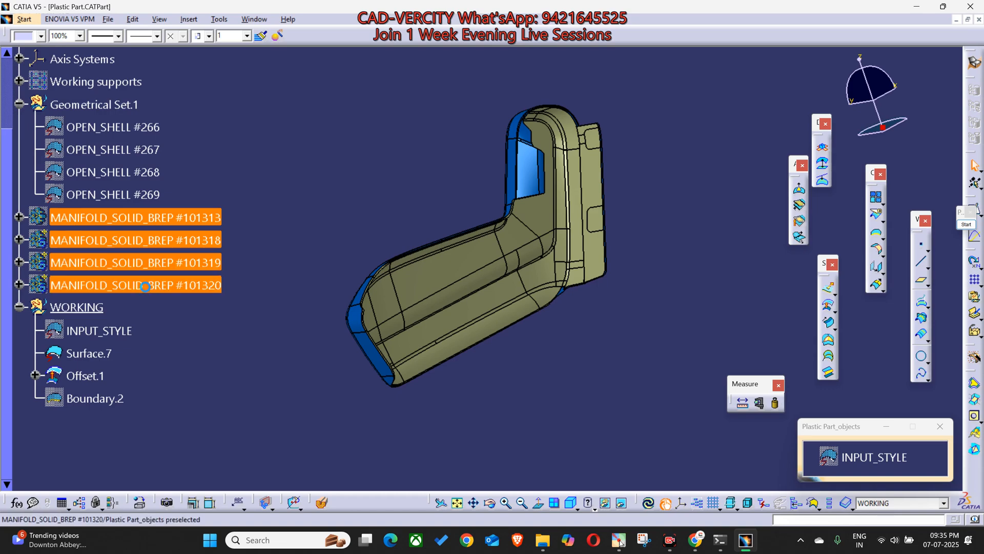
{"action": "key", "text": "space"}
{"action": "middle_click_drag", "start_coordinate": [607, 272], "coordinate": [544, 387]}
Step: Switch to the browser, look at the CAD-VERCITY ADVANCED chat in WhatsApp, and return to CATIA
{"action": "mouse_move", "coordinate": [693, 547]}
{"action": "left_click", "coordinate": [636, 469]}
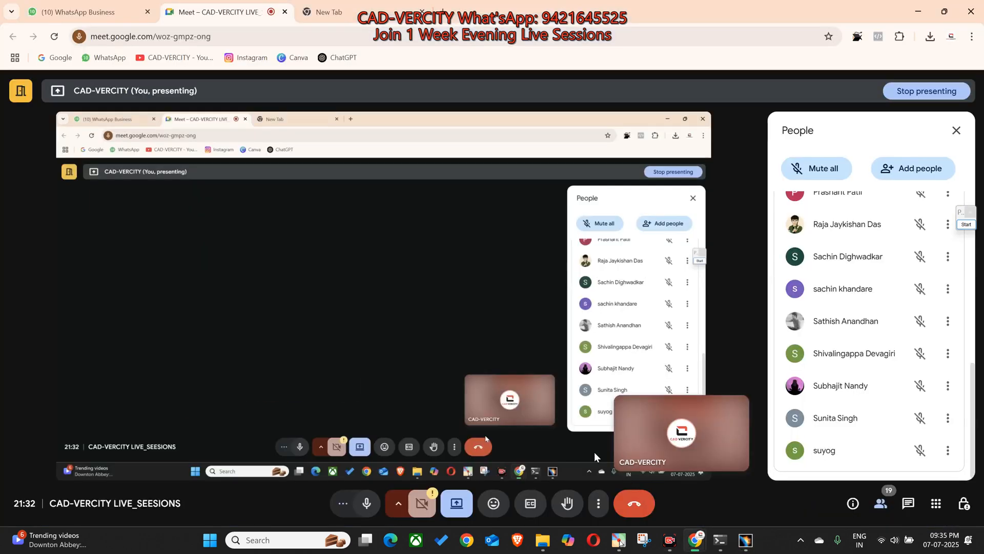
{"action": "left_click", "coordinate": [80, 14]}
{"action": "left_click_drag", "start_coordinate": [470, 403], "coordinate": [420, 463]}
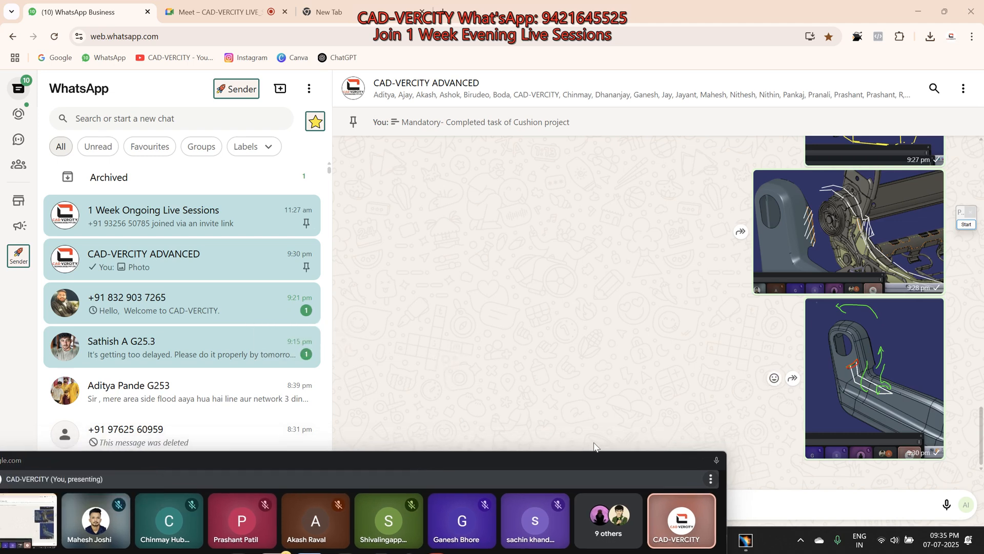
{"action": "left_click", "coordinate": [755, 548]}
Step: Examine how the wires and the bracket sit inside the offset surface, keeping the floating meeting window out of the way
{"action": "middle_click_drag", "start_coordinate": [467, 304], "coordinate": [464, 333]}
{"action": "middle_click_drag", "start_coordinate": [454, 280], "coordinate": [567, 379]}
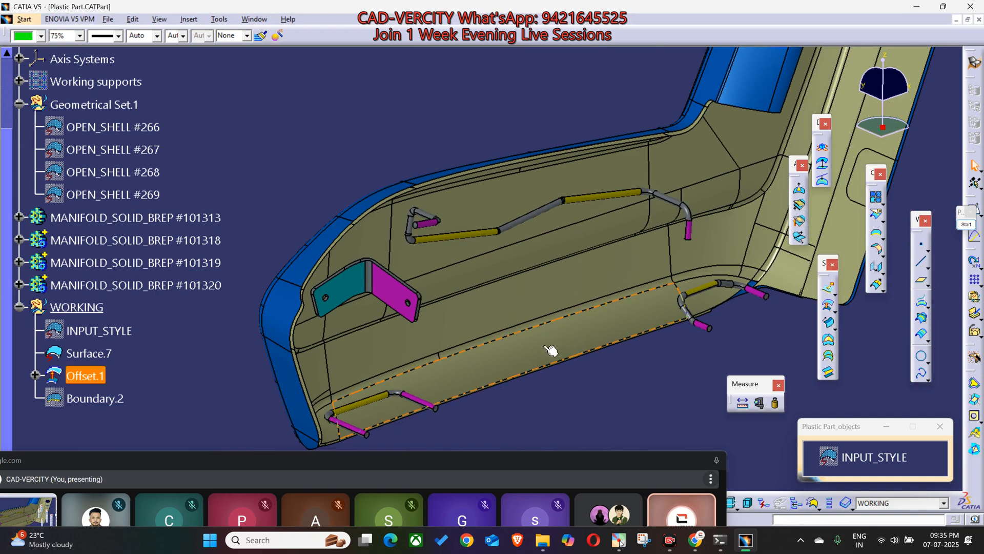
{"action": "left_click_drag", "start_coordinate": [616, 457], "coordinate": [566, 459]}
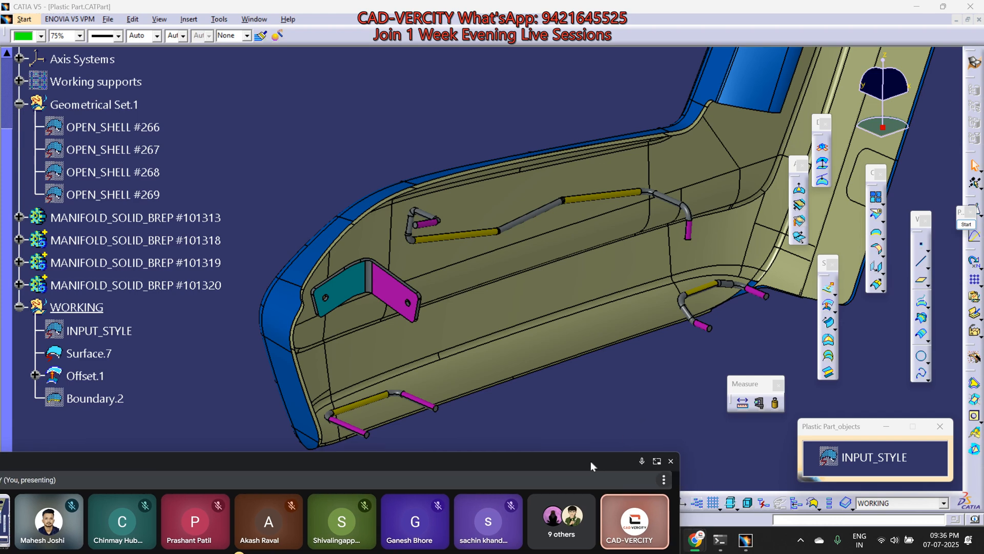
{"action": "left_click_drag", "start_coordinate": [592, 460], "coordinate": [579, 463]}
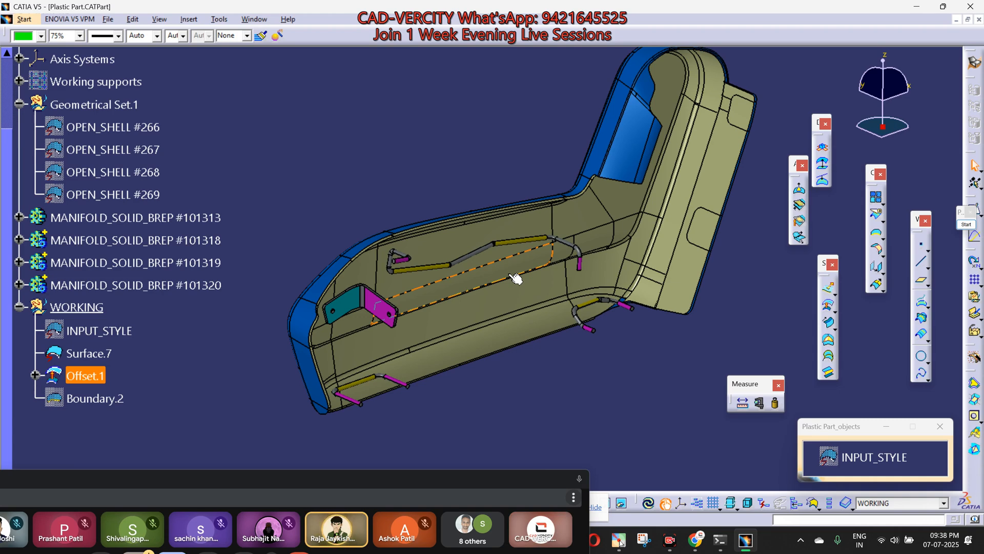
{"action": "middle_click_drag", "start_coordinate": [411, 414], "coordinate": [515, 368]}
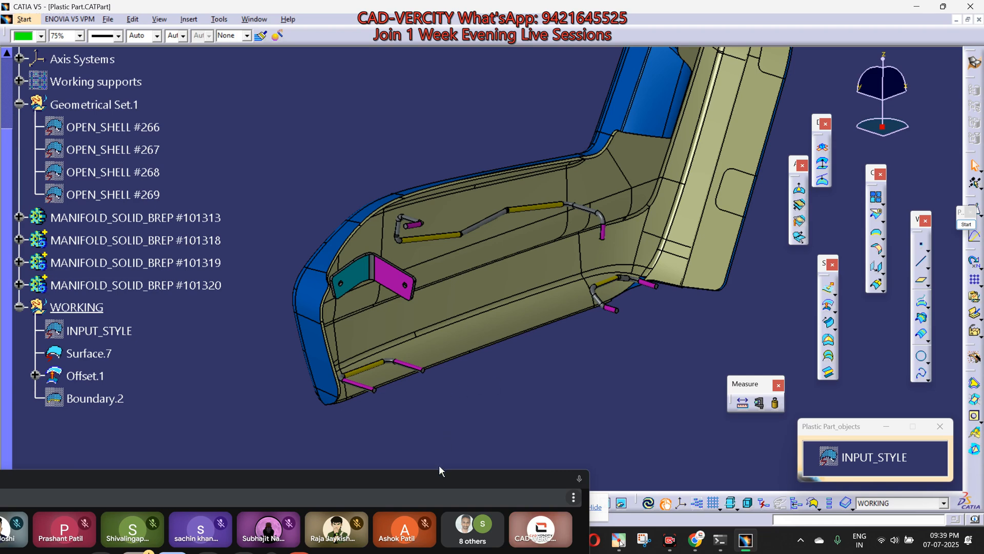
{"action": "left_click", "coordinate": [423, 479]}
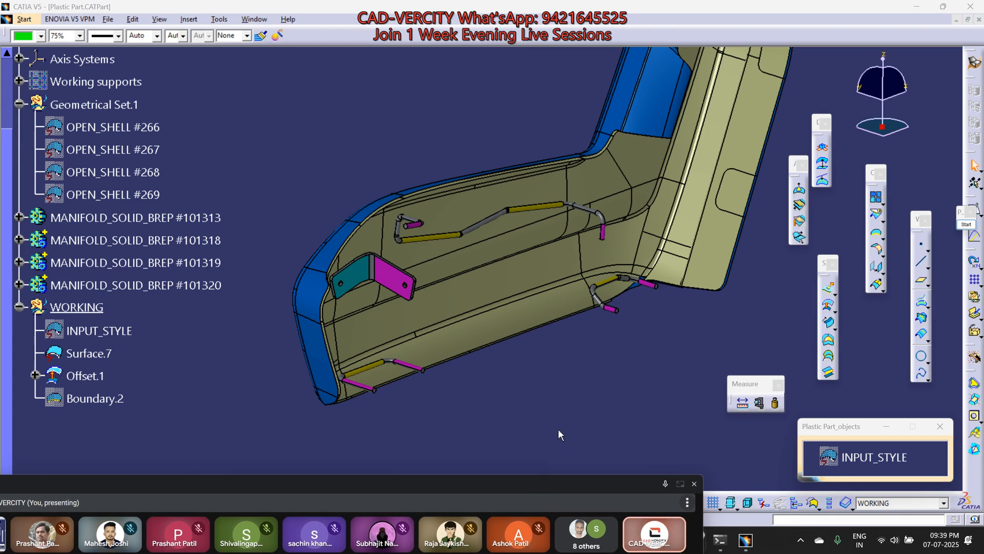
{"action": "middle_click_drag", "start_coordinate": [653, 345], "coordinate": [583, 408]}
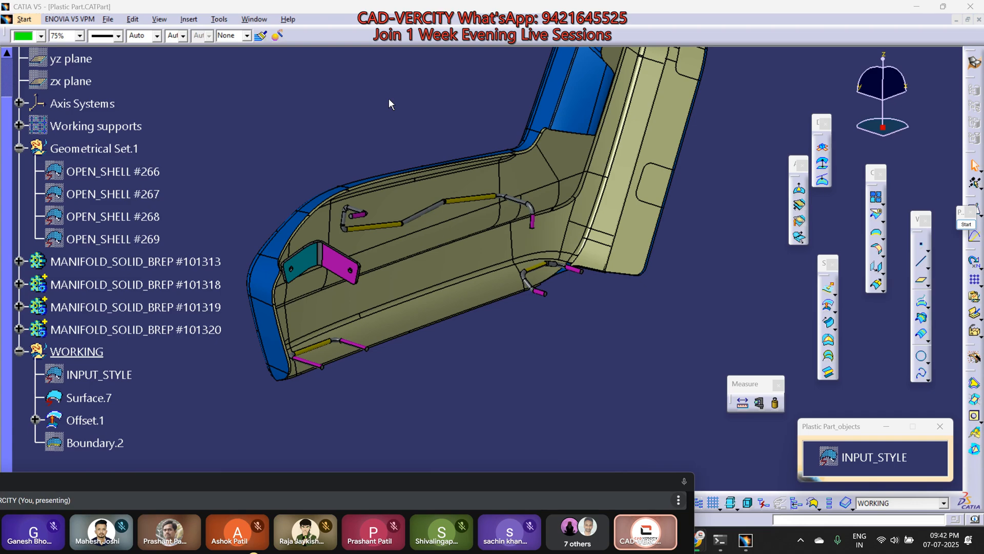
Step: Highlight the upper wire and the bracket beside it, clear the selection, and inspect the wire's yellow section up close
{"action": "left_click", "coordinate": [376, 227]}
{"action": "mouse_move", "coordinate": [396, 244]}
{"action": "middle_mouse_down", "text": "ctrl"}
{"action": "mouse_move", "coordinate": [377, 216]}
{"action": "mouse_move", "coordinate": [389, 242]}
{"action": "middle_mouse_up", "text": "ctrl"}
{"action": "scroll", "coordinate": [630, 338], "scroll_direction": "up", "scroll_amount": 1}
{"action": "middle_click_drag", "start_coordinate": [626, 341], "coordinate": [639, 328], "text": "ctrl"}
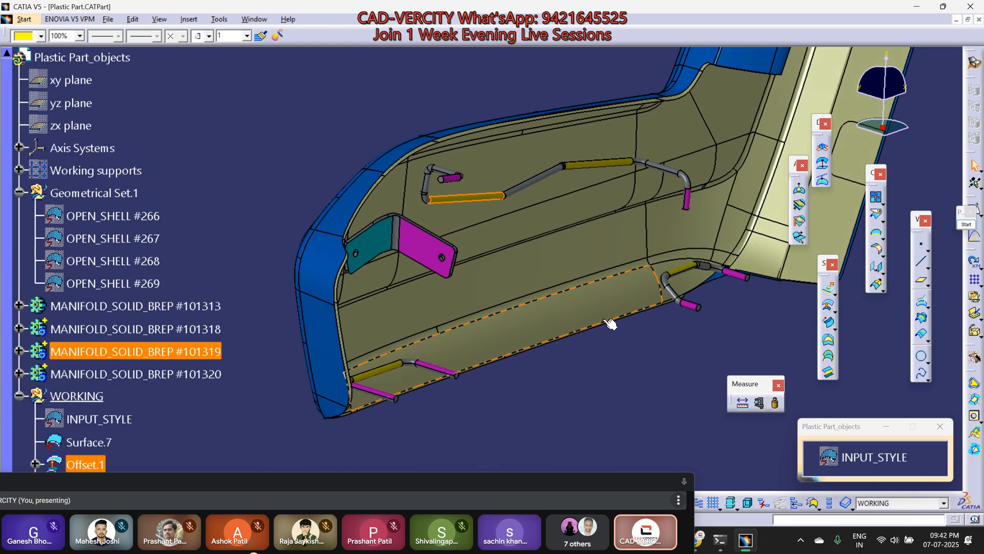
{"action": "middle_click_drag", "start_coordinate": [496, 311], "coordinate": [450, 347], "text": "ctrl"}
{"action": "scroll", "coordinate": [450, 347], "scroll_direction": "down", "scroll_amount": 1}
{"action": "scroll", "coordinate": [455, 349], "scroll_direction": "down", "scroll_amount": 3}
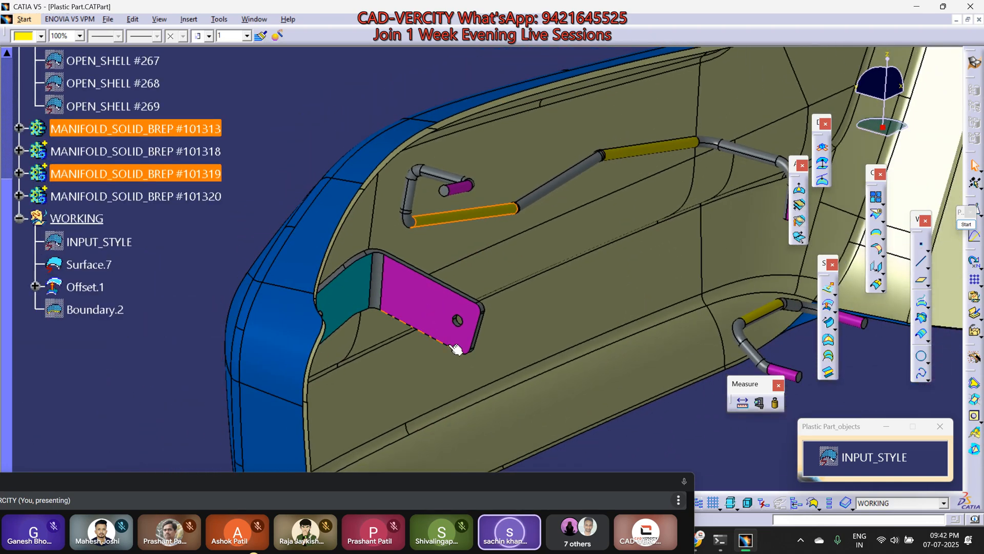
{"action": "left_click", "coordinate": [311, 119]}
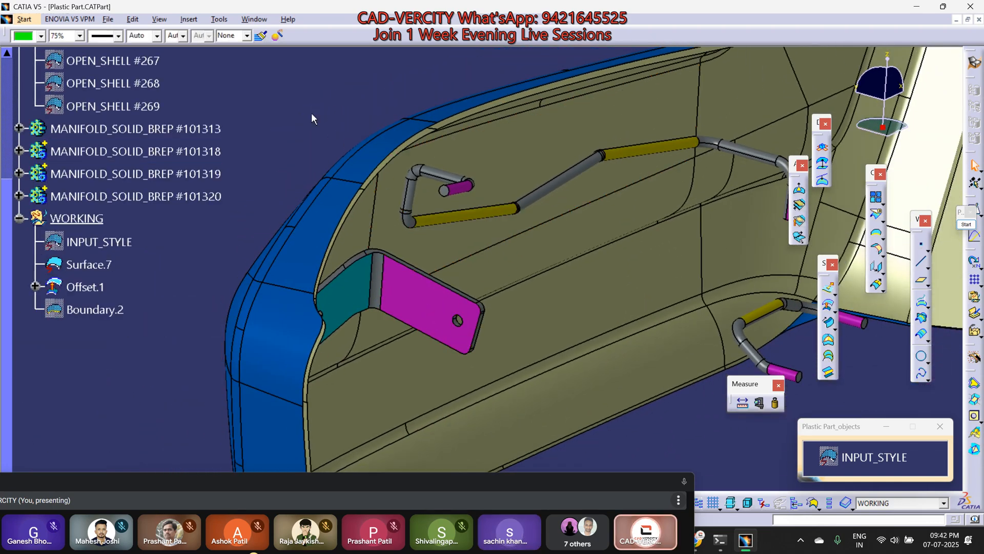
{"action": "middle_click_drag", "start_coordinate": [564, 329], "coordinate": [501, 226]}
{"action": "scroll", "coordinate": [501, 226], "scroll_direction": "down", "scroll_amount": 1}
{"action": "middle_click_drag", "start_coordinate": [418, 169], "coordinate": [510, 254]}
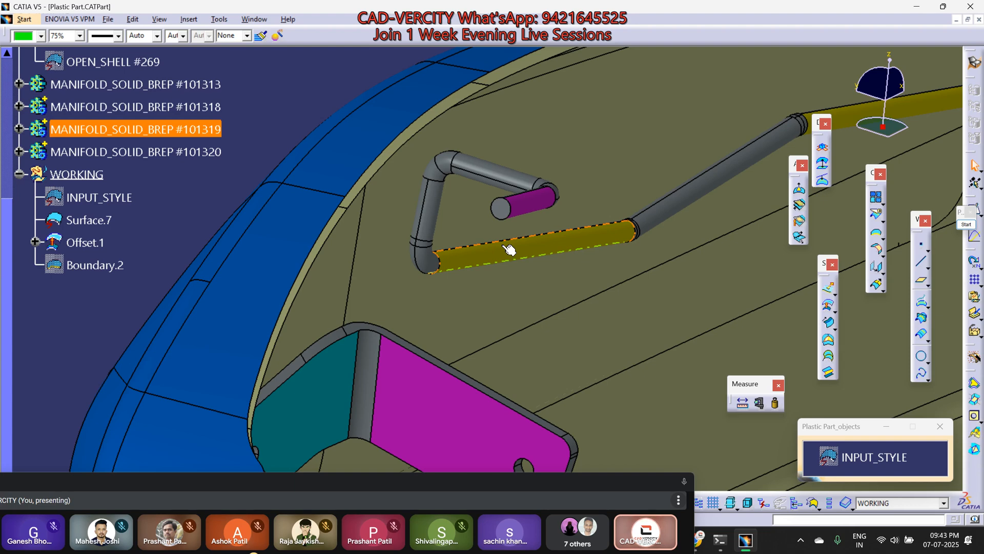
{"action": "middle_click_drag", "start_coordinate": [525, 282], "coordinate": [553, 295], "text": "ctrl"}
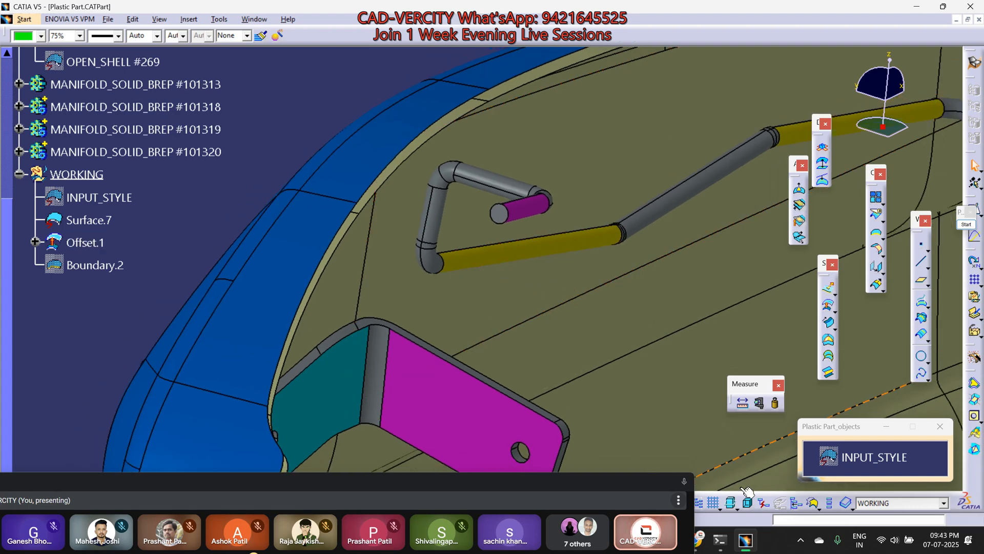
Step: Switch to WhatsApp, review the annotated Pre-Locking sketch image, and return to CATIA
{"action": "mouse_move", "coordinate": [695, 540]}
{"action": "left_click", "coordinate": [559, 476]}
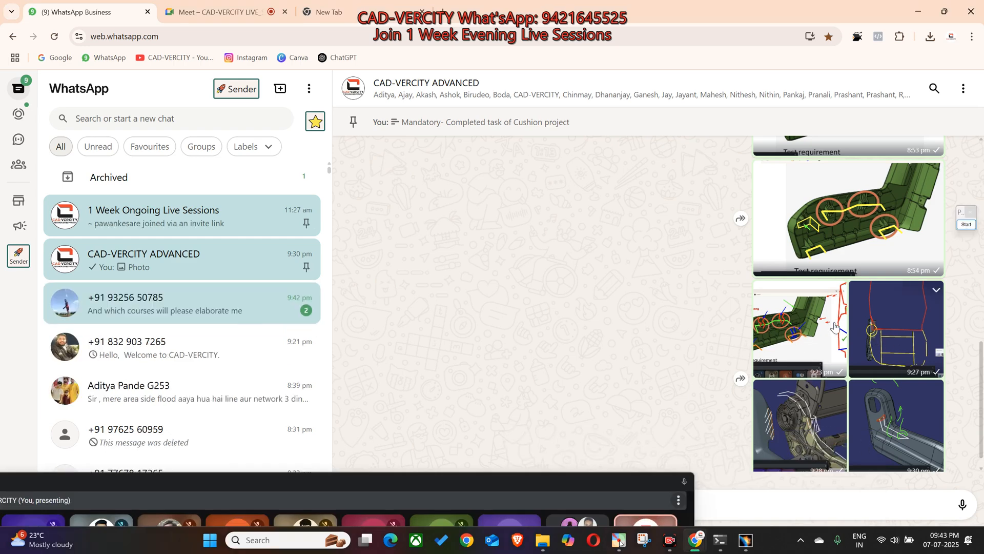
{"action": "left_click", "coordinate": [758, 310]}
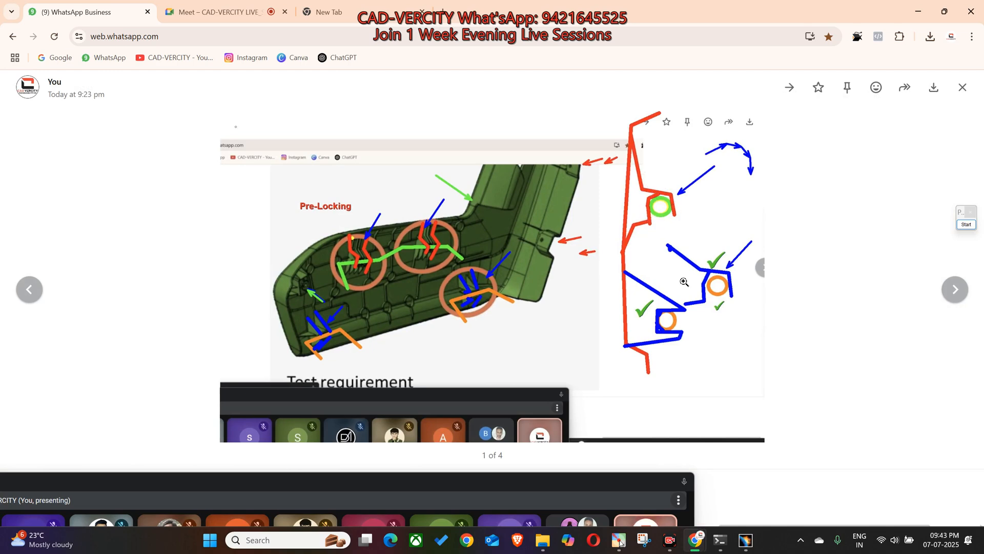
{"action": "left_click", "coordinate": [749, 543]}
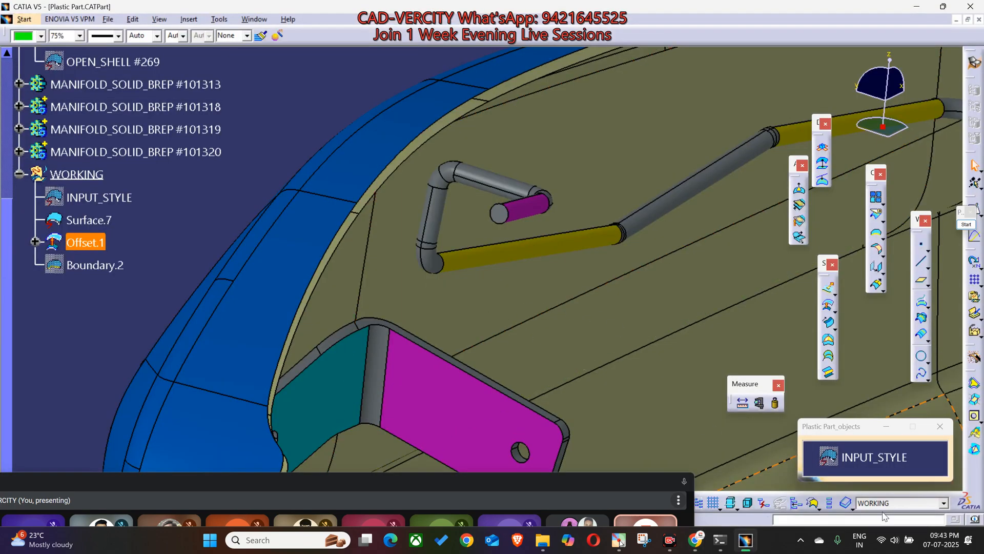
Step: Switch to the Part Design workbench with the wires and bracket in view
{"action": "middle_click_drag", "start_coordinate": [605, 349], "coordinate": [657, 368]}
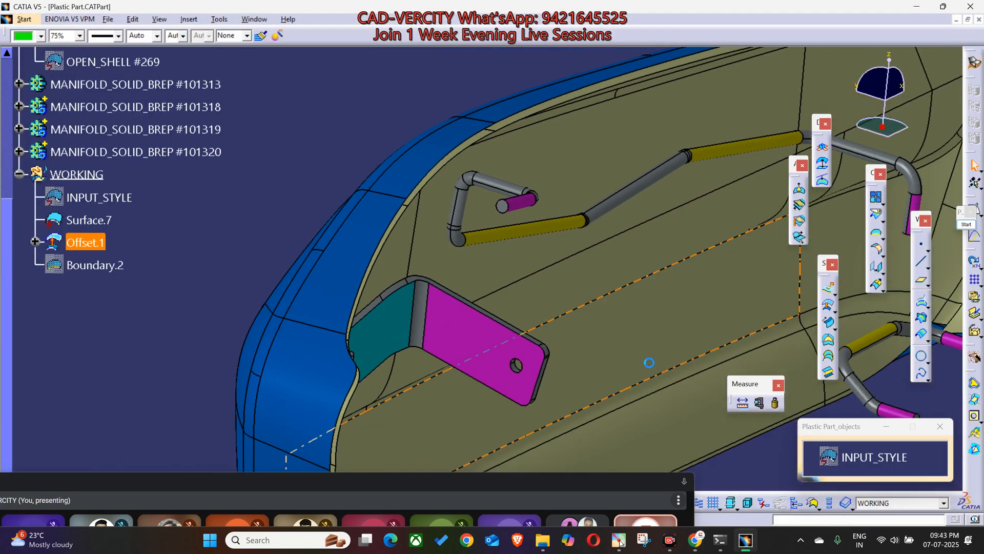
{"action": "key", "text": "alt+p"}
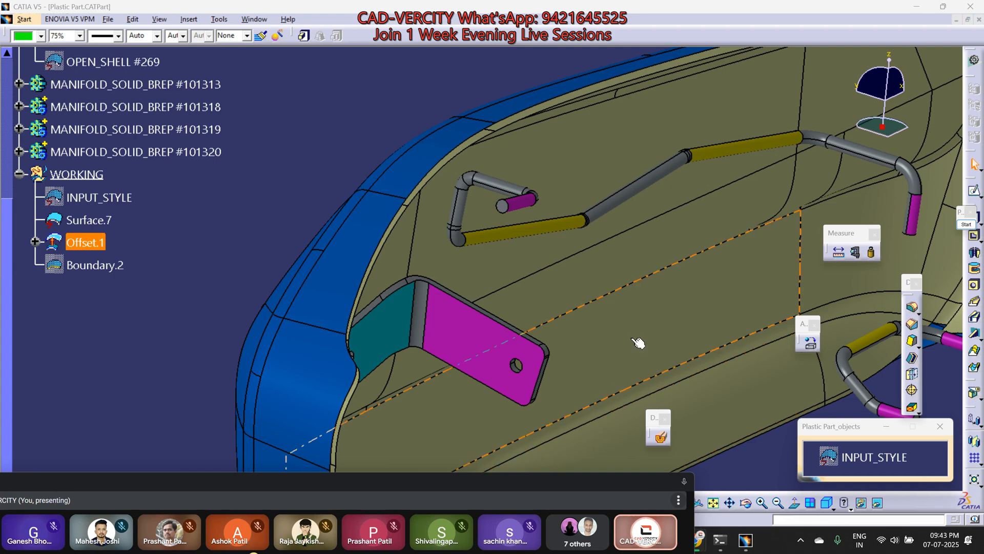
{"action": "middle_click_drag", "start_coordinate": [633, 338], "coordinate": [633, 351], "text": "ctrl"}
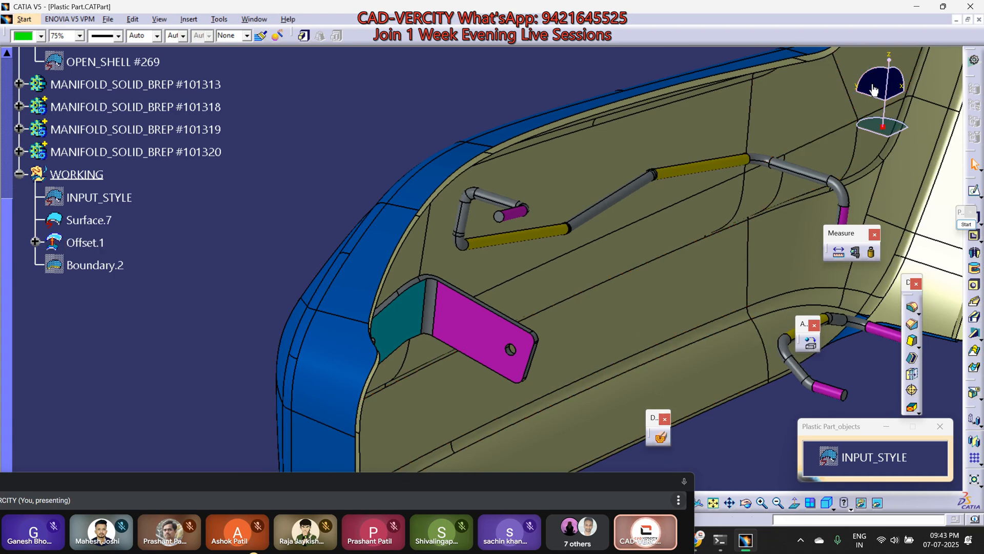
{"action": "left_click", "coordinate": [660, 439]}
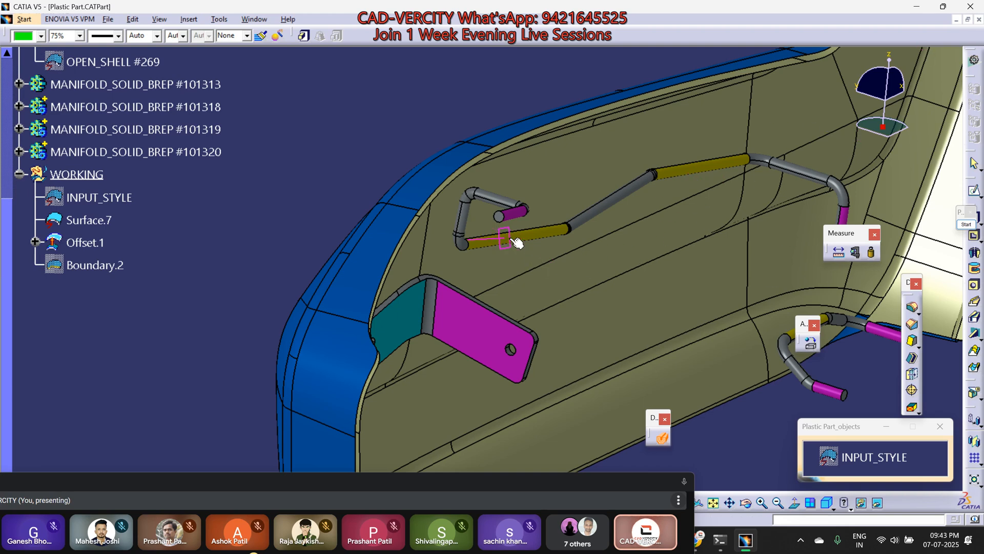
{"action": "scroll", "coordinate": [515, 241], "scroll_direction": "up", "scroll_amount": 5}
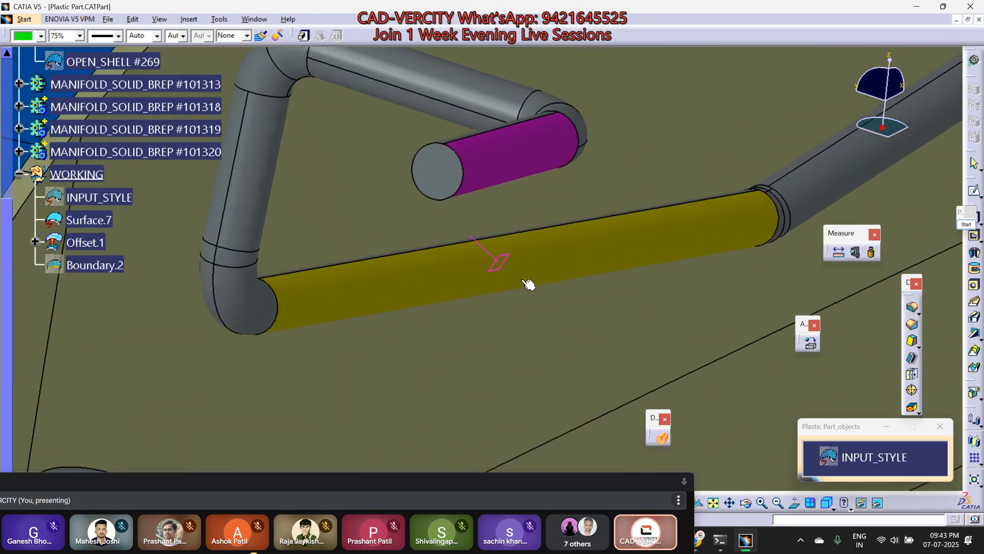
{"action": "left_click", "coordinate": [502, 234]}
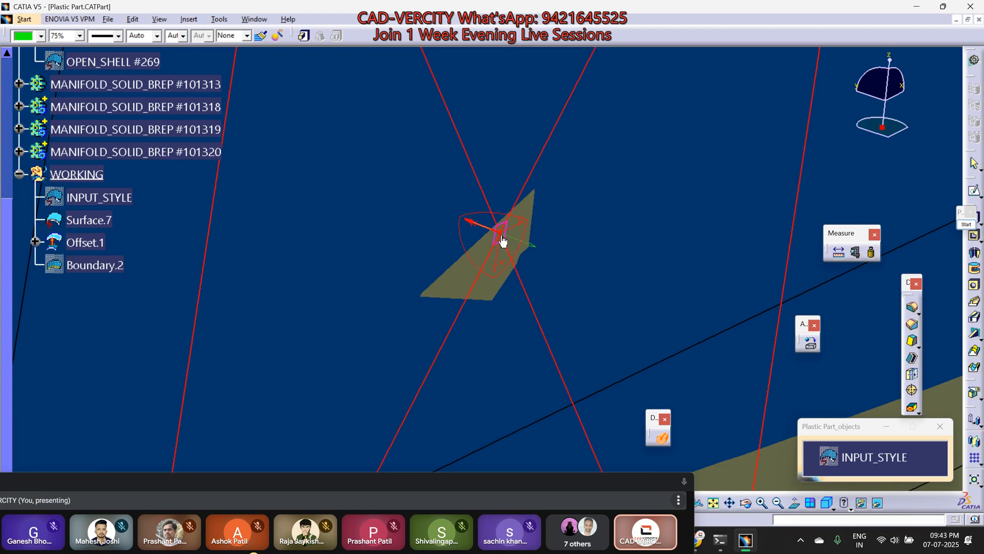
{"action": "key", "text": "Escape"}
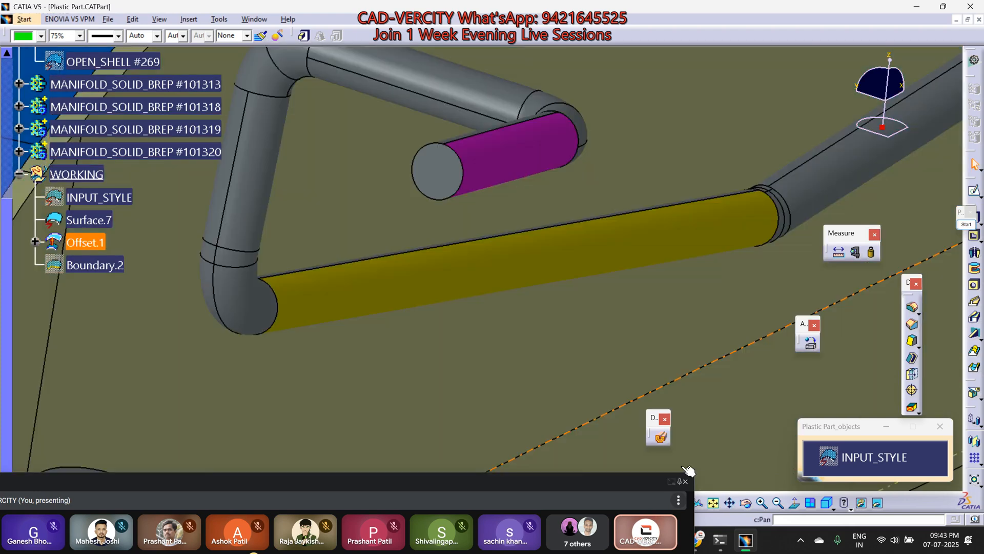
Step: Start Dynamic Sectioning and place the section plane at the upper wire's free end, checking it from several angles
{"action": "left_click", "coordinate": [663, 438]}
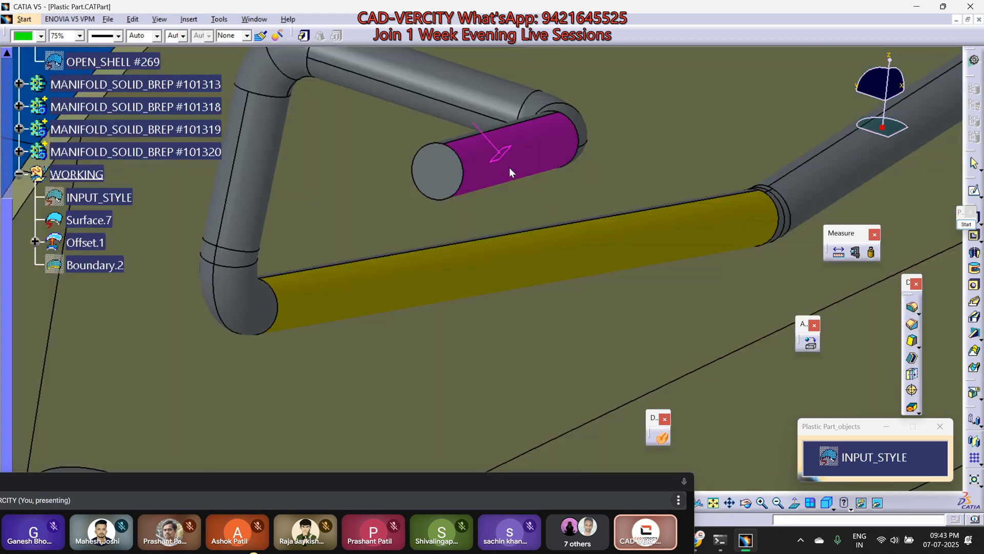
{"action": "left_click", "coordinate": [532, 232]}
{"action": "middle_click_drag", "start_coordinate": [477, 283], "coordinate": [564, 354]}
{"action": "middle_click_drag", "start_coordinate": [532, 272], "coordinate": [513, 325]}
{"action": "middle_click_drag", "start_coordinate": [514, 278], "coordinate": [646, 329], "text": "ctrl"}
{"action": "scroll", "coordinate": [513, 306], "scroll_direction": "up", "scroll_amount": 1}
{"action": "middle_click_drag", "start_coordinate": [529, 359], "coordinate": [505, 287]}
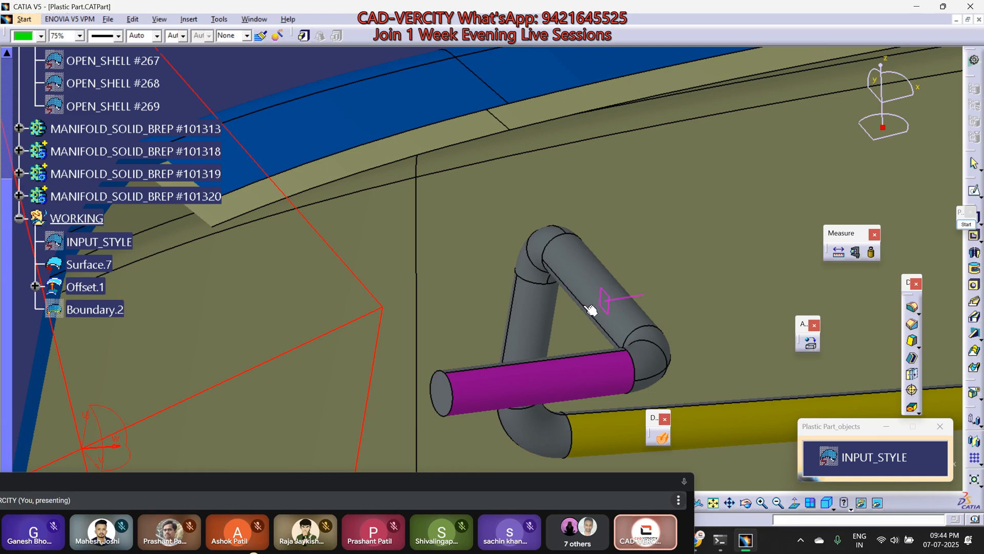
{"action": "middle_click_drag", "start_coordinate": [581, 307], "coordinate": [487, 293]}
{"action": "middle_click_drag", "start_coordinate": [487, 292], "coordinate": [459, 246], "text": "ctrl"}
{"action": "left_click", "coordinate": [464, 225]}
{"action": "middle_click_drag", "start_coordinate": [446, 336], "coordinate": [583, 369]}
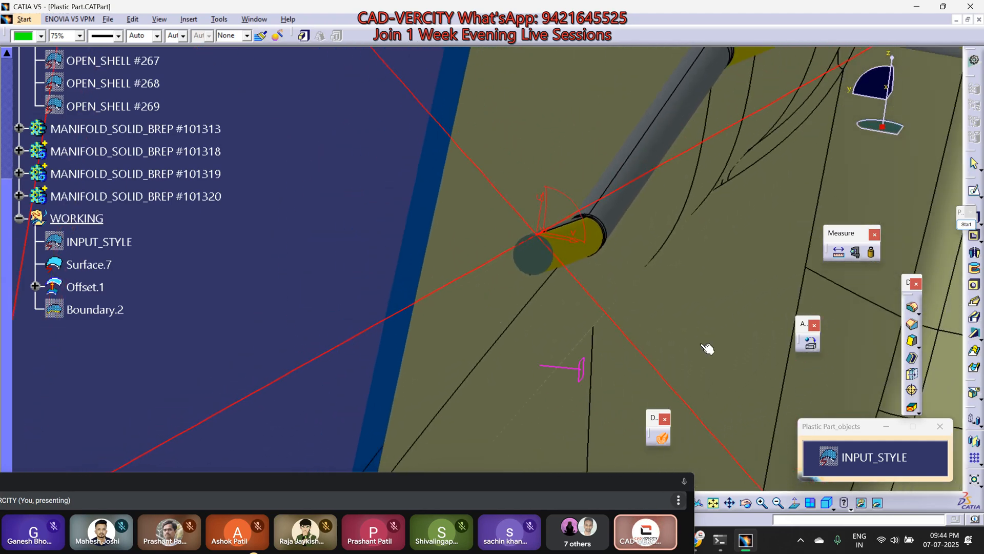
Step: Mark the wire's end face with a red cross, draw red arrows across the surface and beside the compass, and clear the annotations
{"action": "left_click", "coordinate": [966, 225]}
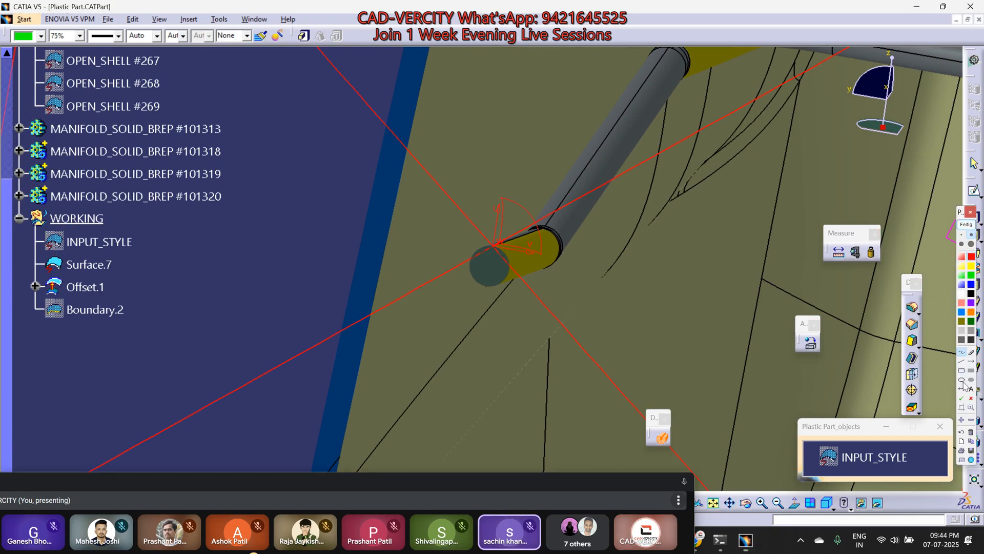
{"action": "left_click", "coordinate": [971, 398]}
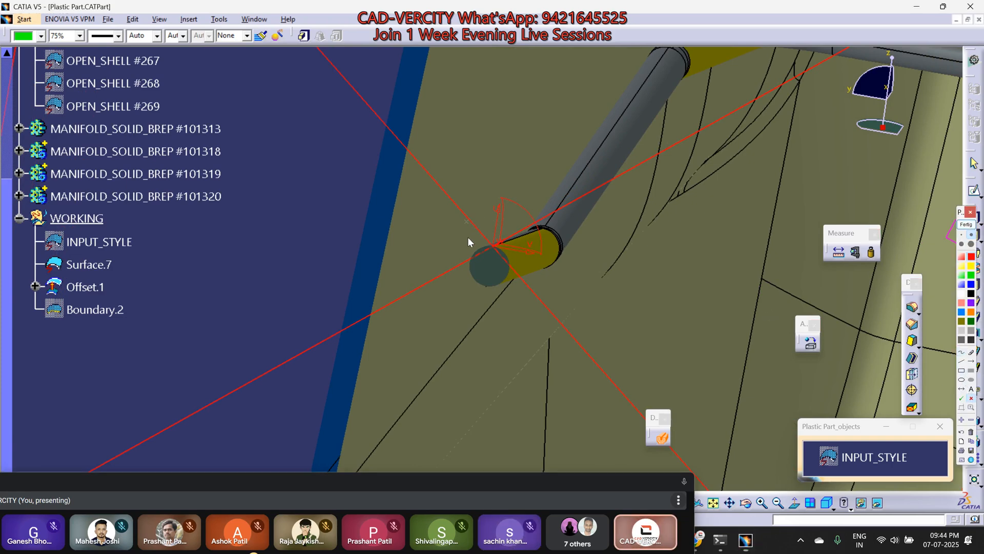
{"action": "left_click", "coordinate": [488, 267]}
{"action": "left_click", "coordinate": [972, 362]}
{"action": "mouse_move", "coordinate": [633, 308]}
{"action": "left_mouse_down"}
{"action": "mouse_move", "coordinate": [799, 350]}
{"action": "mouse_move", "coordinate": [849, 374]}
{"action": "left_mouse_up"}
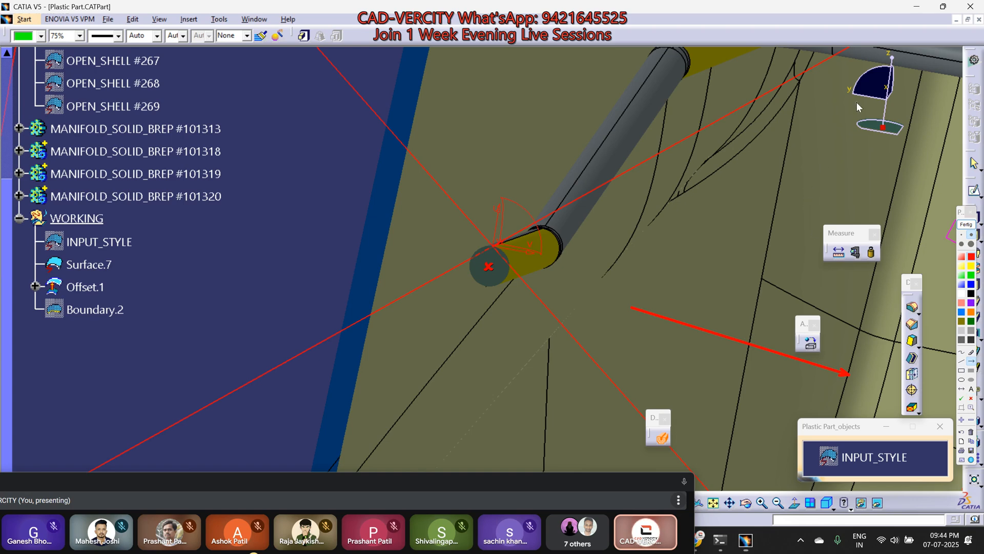
{"action": "left_click_drag", "start_coordinate": [915, 113], "coordinate": [917, 112]}
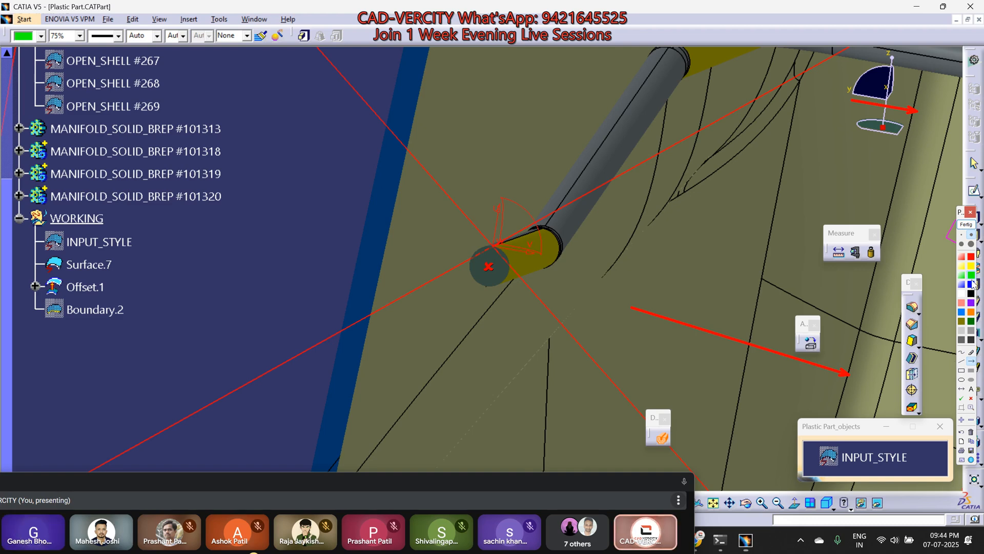
{"action": "left_click", "coordinate": [971, 362]}
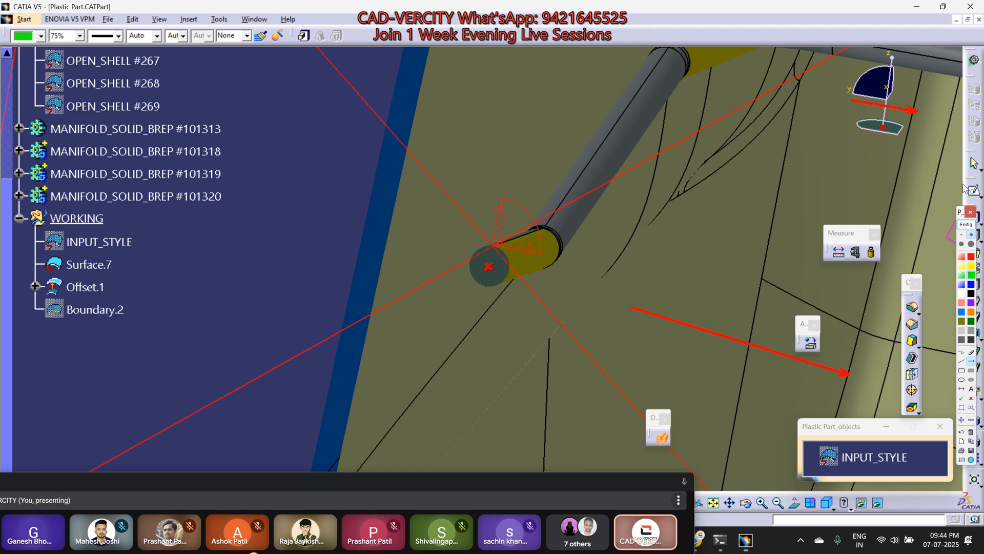
{"action": "left_click", "coordinate": [969, 227]}
Step: Inspect the section plane edge-on at the wire's end in the XZ view and exit the sectioning
{"action": "mouse_move", "coordinate": [553, 395]}
{"action": "middle_mouse_down"}
{"action": "mouse_move", "coordinate": [541, 391]}
{"action": "mouse_move", "coordinate": [543, 428]}
{"action": "middle_mouse_up"}
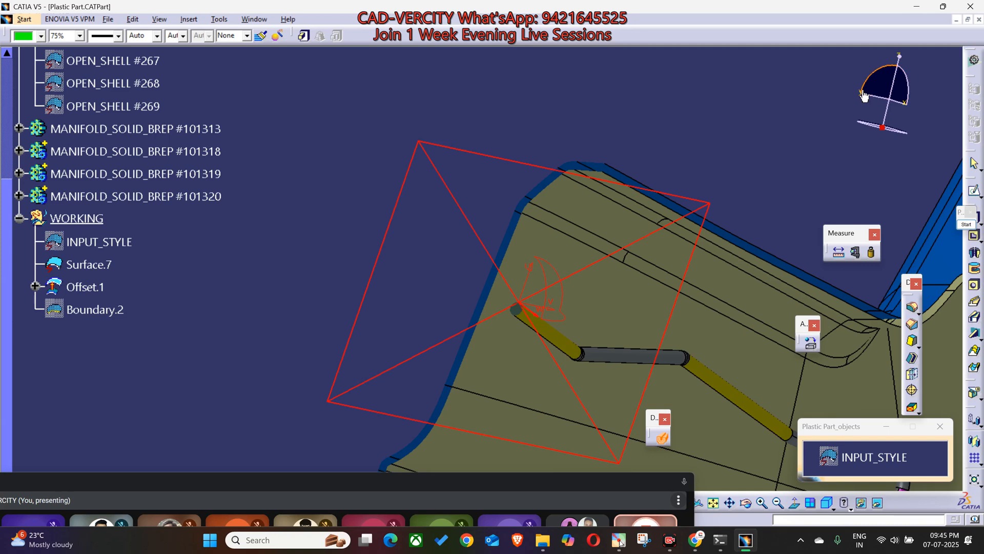
{"action": "middle_click_drag", "start_coordinate": [437, 261], "coordinate": [524, 266]}
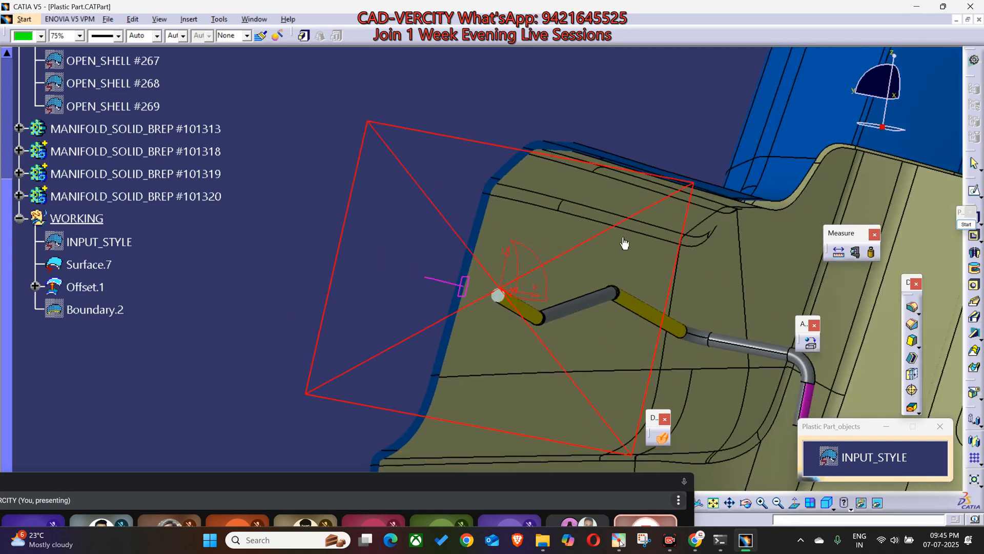
{"action": "left_click_drag", "start_coordinate": [854, 95], "coordinate": [675, 218]}
{"action": "left_click", "coordinate": [876, 97]}
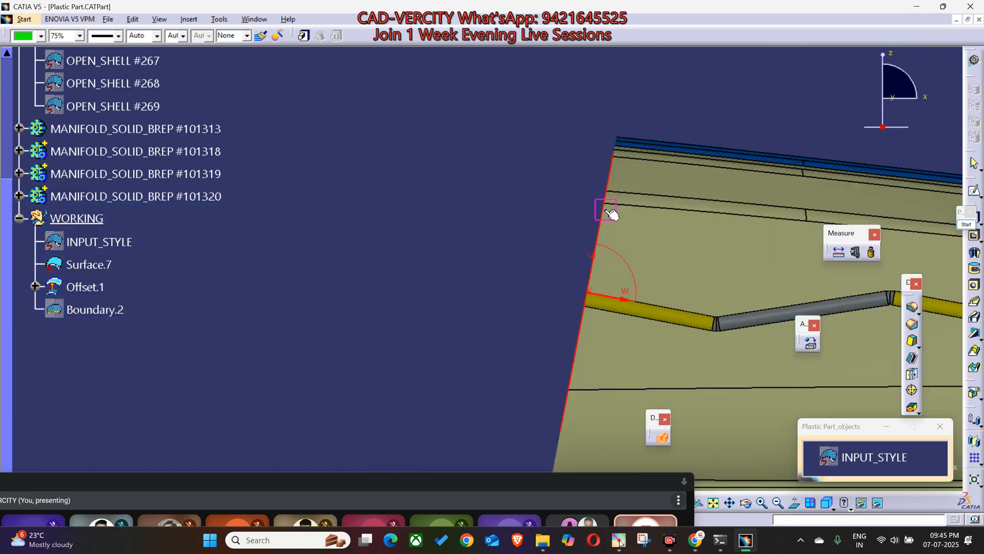
{"action": "key", "text": "Escape"}
Step: Select the upper wire's yellow sections and annotate the longer one with green arrows labelled X along it and Z perpendicular to it
{"action": "middle_click_drag", "start_coordinate": [428, 266], "coordinate": [627, 310]}
{"action": "left_click", "coordinate": [630, 296]}
{"action": "middle_click_drag", "start_coordinate": [703, 270], "coordinate": [582, 284]}
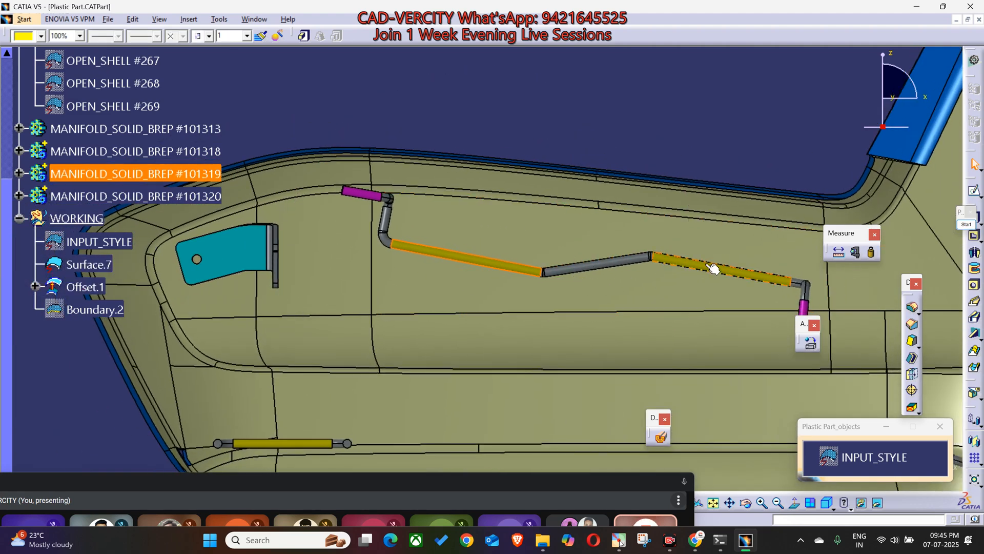
{"action": "middle_click_drag", "start_coordinate": [548, 394], "coordinate": [631, 378]}
{"action": "left_click", "coordinate": [967, 224]}
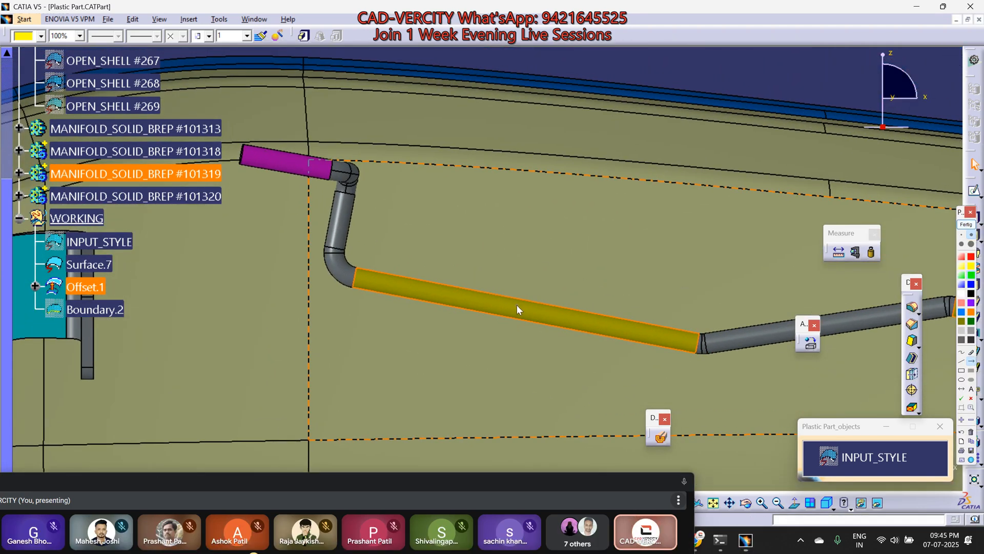
{"action": "left_click_drag", "start_coordinate": [516, 245], "coordinate": [531, 231]}
{"action": "left_click_drag", "start_coordinate": [570, 318], "coordinate": [580, 317]}
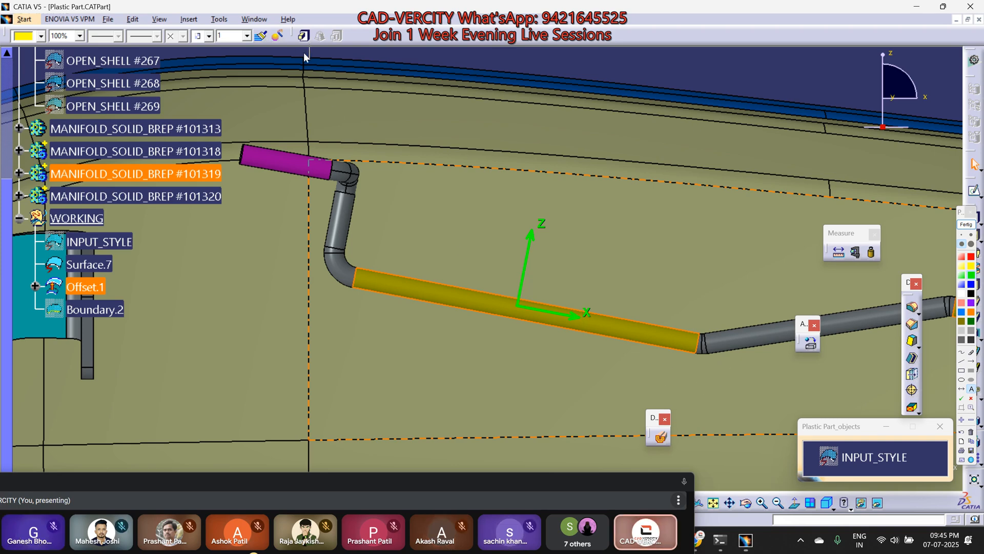
Step: Capture a screenshot of the annotated yellow wire section and clear the green annotations from the screen
{"action": "key", "text": "super+shift+s"}
{"action": "left_click_drag", "start_coordinate": [257, 48], "coordinate": [764, 453]}
{"action": "left_click", "coordinate": [967, 225]}
{"action": "mouse_move", "coordinate": [564, 286]}
{"action": "middle_mouse_down", "text": "ctrl"}
{"action": "mouse_move", "coordinate": [535, 363]}
{"action": "mouse_move", "coordinate": [512, 337]}
{"action": "mouse_move", "coordinate": [605, 377]}
{"action": "middle_mouse_up", "text": "ctrl"}
Step: Switch to WhatsApp, send the captured wire image to the CAD-VERCITY ADVANCED group, and open it full size
{"action": "mouse_move", "coordinate": [695, 540]}
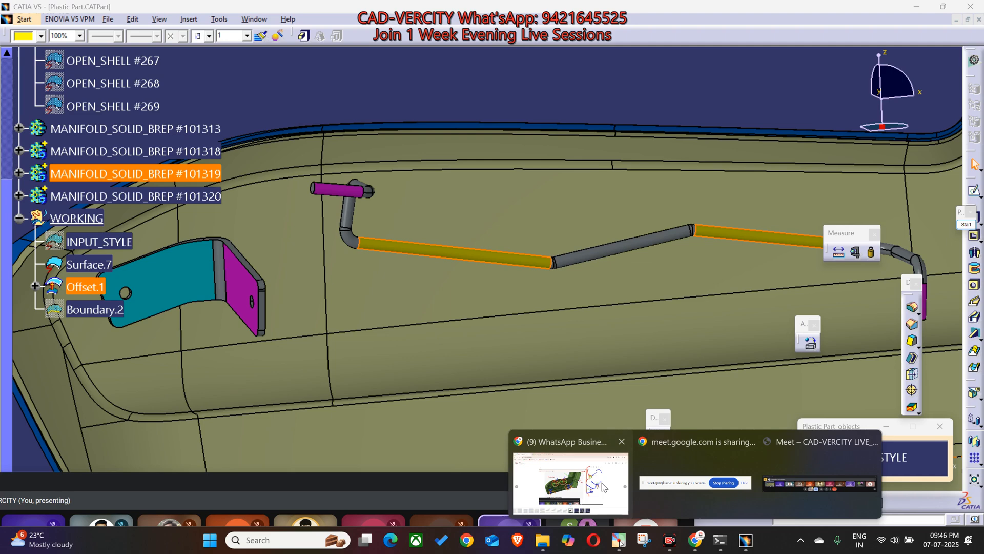
{"action": "left_click", "coordinate": [569, 477]}
{"action": "key", "text": "Escape"}
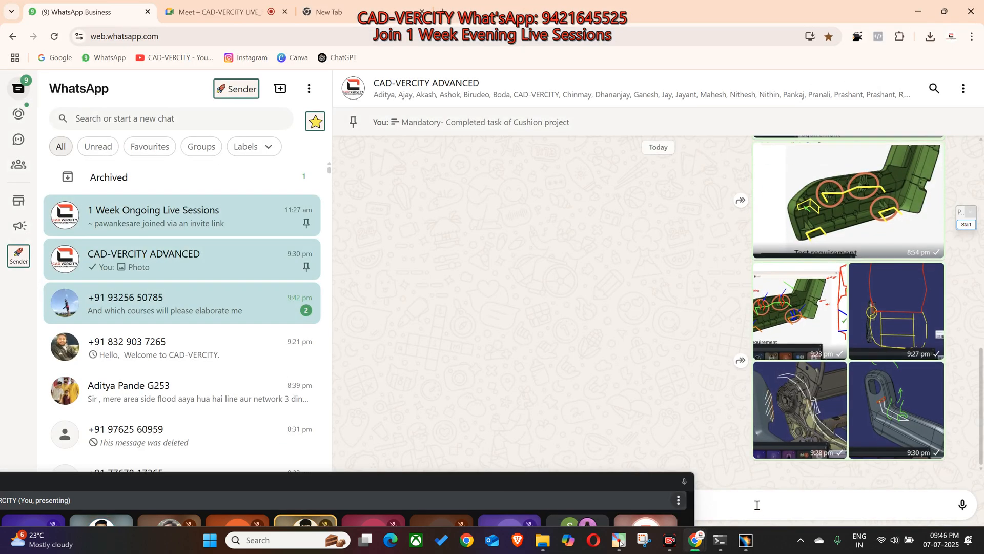
{"action": "key", "text": "Return"}
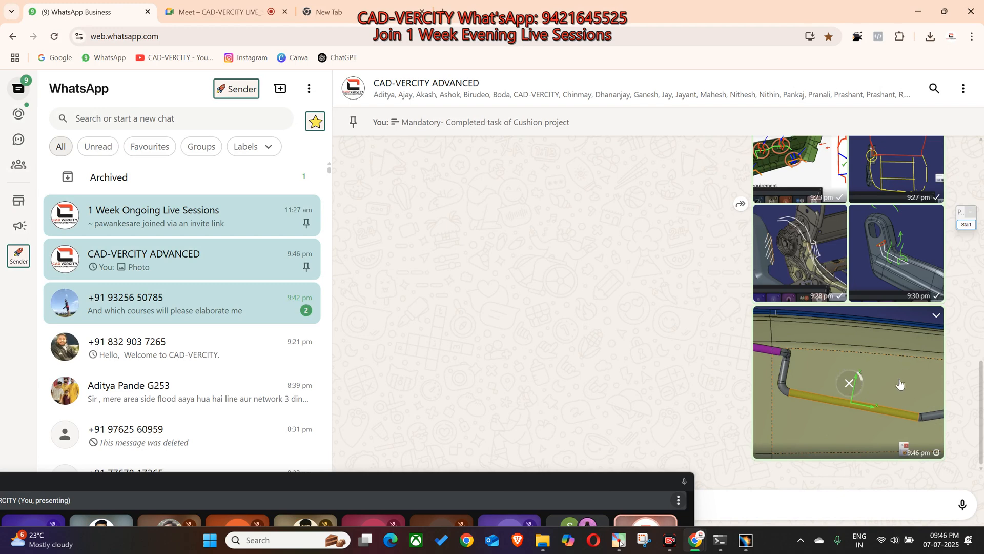
{"action": "left_click", "coordinate": [900, 383]}
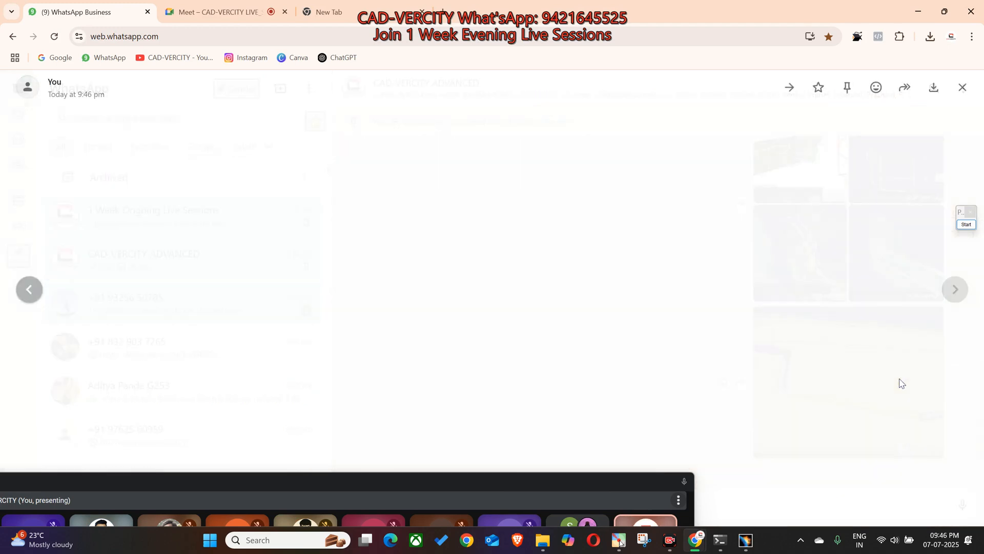
Step: Return to CATIA and orient the model to the straight-on XZ view showing the wires inside the offset surface
{"action": "left_click", "coordinate": [746, 539]}
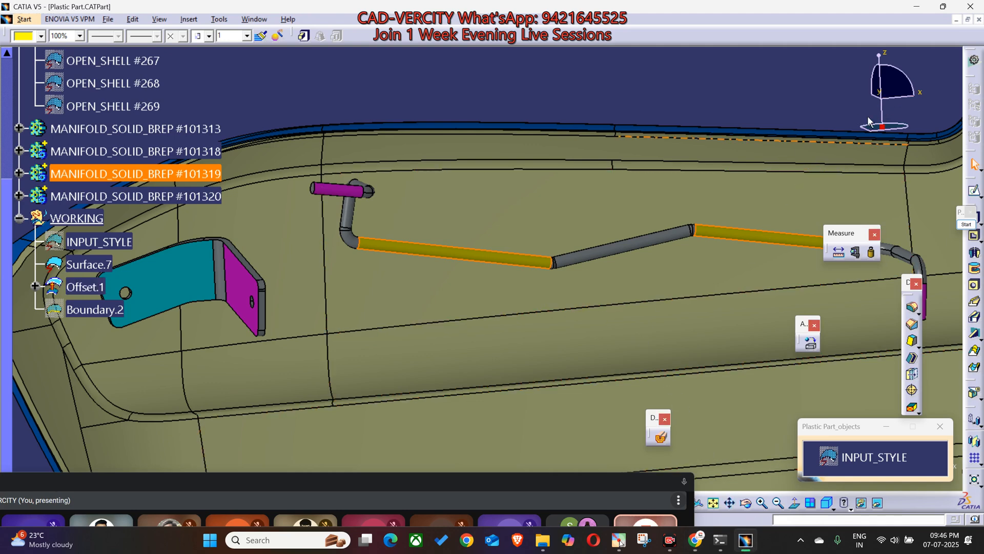
{"action": "middle_click_drag", "start_coordinate": [555, 178], "coordinate": [825, 116]}
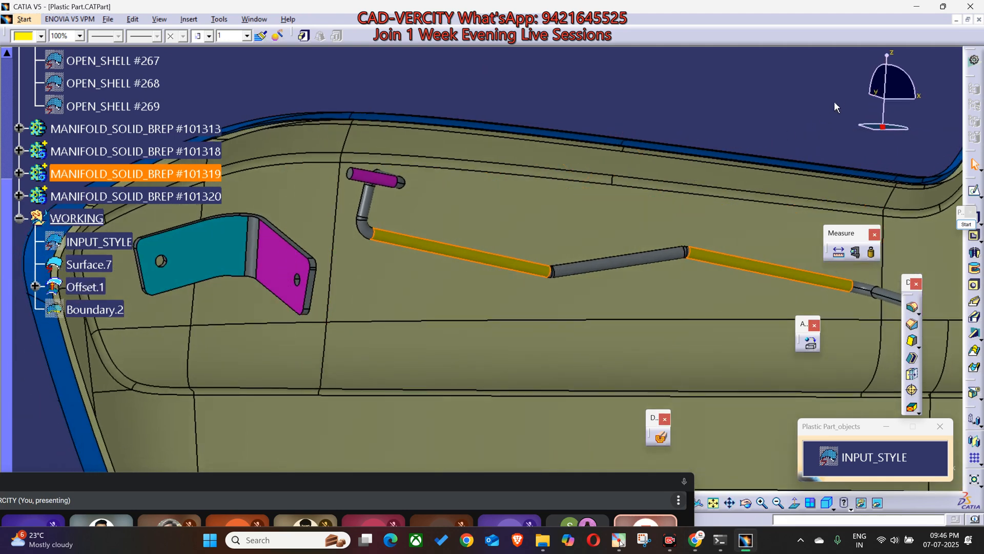
{"action": "left_click", "coordinate": [878, 94]}
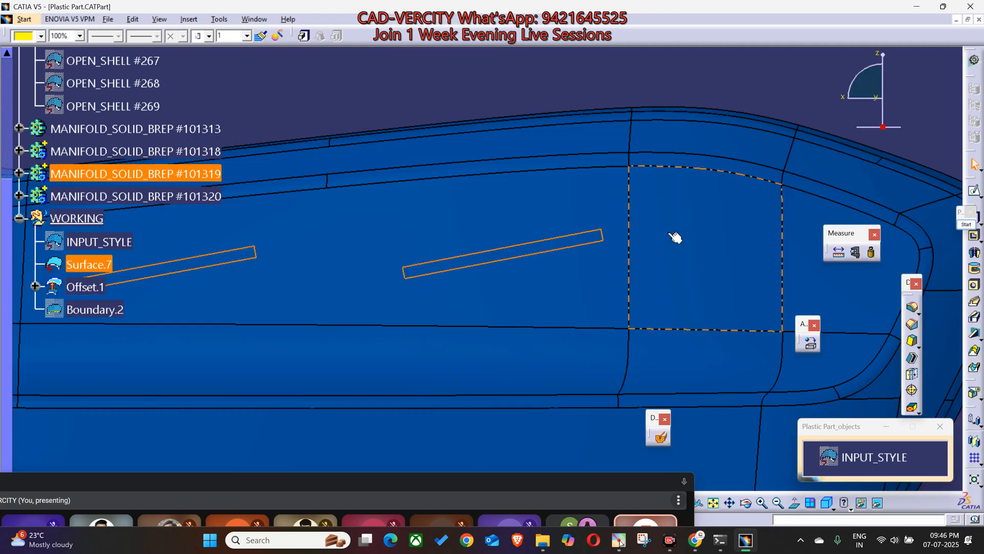
{"action": "left_click", "coordinate": [877, 99]}
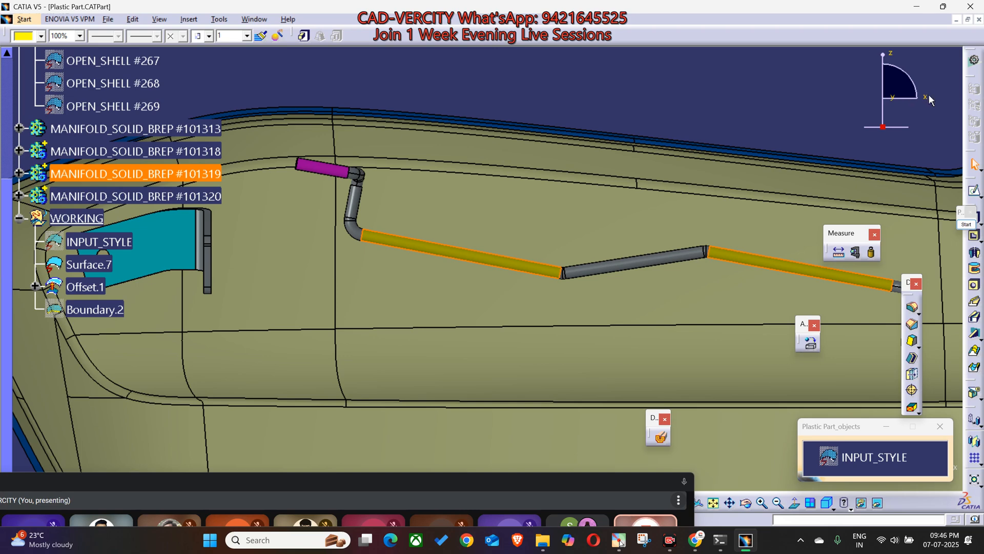
Step: Mark a red cross on the yellow wire section, with red arrows along and perpendicular to it and matching arrows beside the compass axes
{"action": "left_click", "coordinate": [966, 224]}
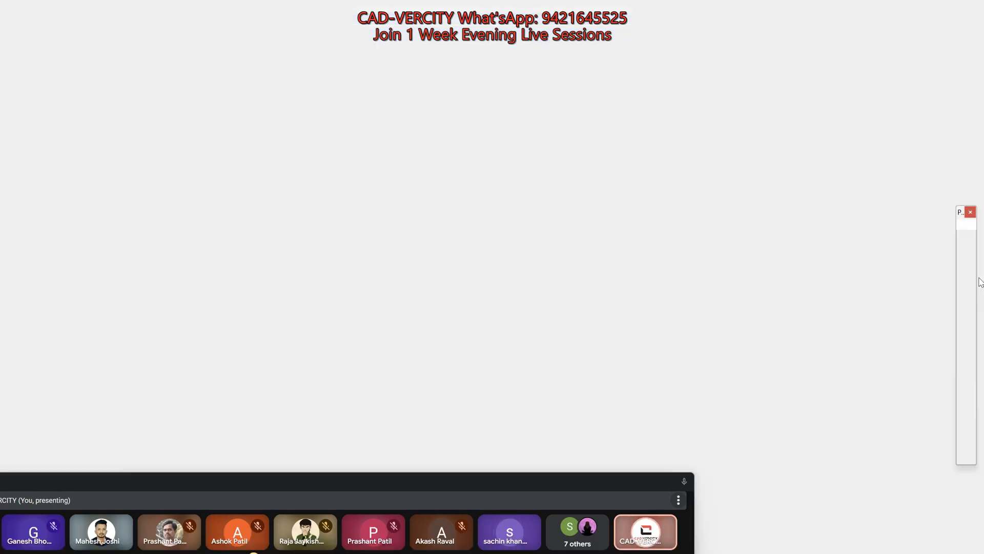
{"action": "left_click", "coordinate": [972, 235]}
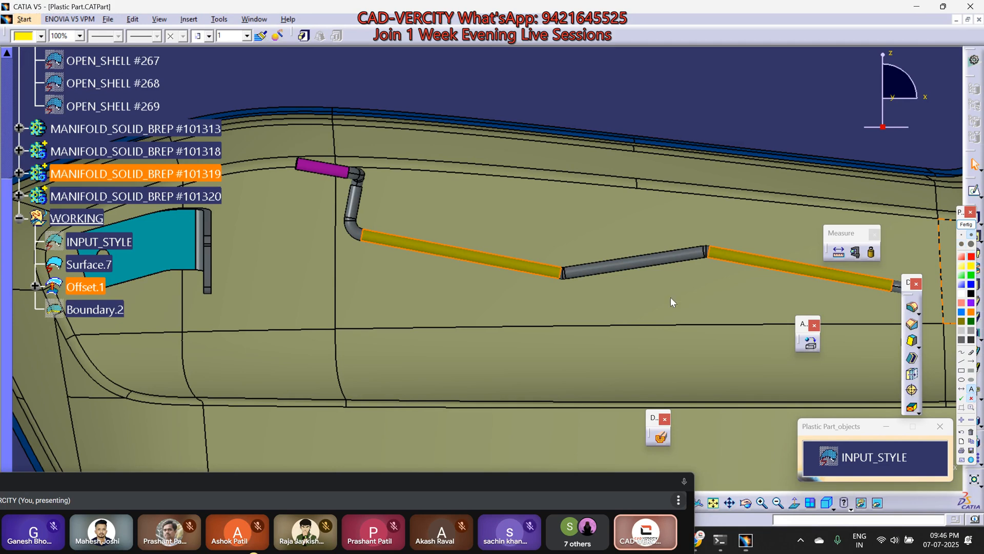
{"action": "left_click_drag", "start_coordinate": [455, 249], "coordinate": [464, 258]}
{"action": "left_click_drag", "start_coordinate": [465, 249], "coordinate": [456, 258]}
{"action": "left_click_drag", "start_coordinate": [461, 252], "coordinate": [479, 186]}
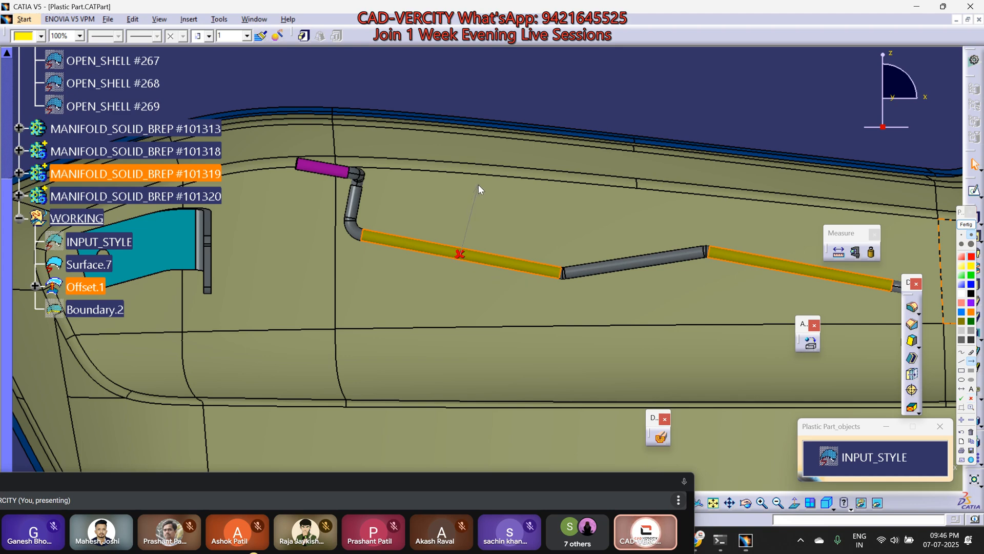
{"action": "left_click_drag", "start_coordinate": [460, 254], "coordinate": [530, 267]}
{"action": "left_click_drag", "start_coordinate": [895, 105], "coordinate": [931, 106]}
{"action": "left_click_drag", "start_coordinate": [870, 97], "coordinate": [873, 57]}
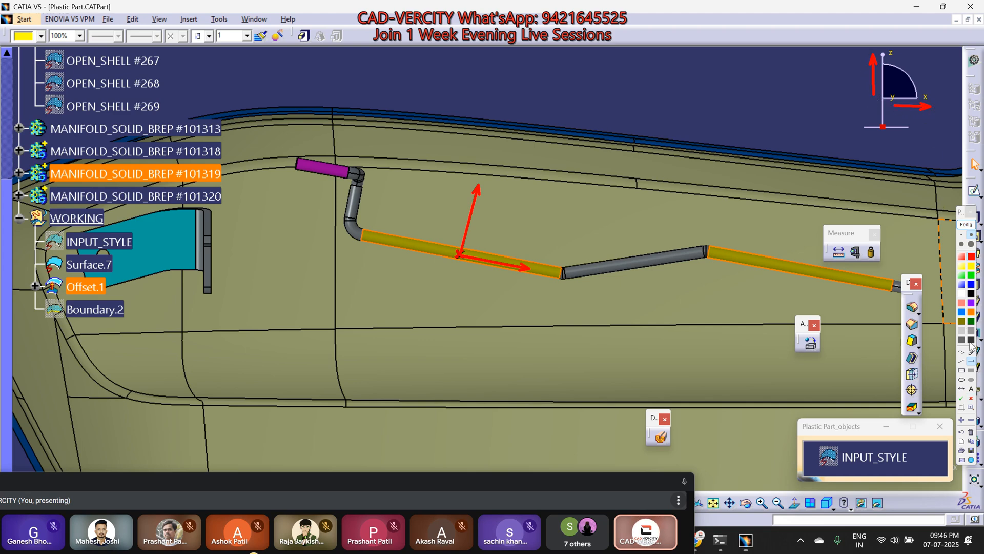
Step: Label the wire's red arrows Z and X, capture a screenshot of the annotated view, and close the annotations
{"action": "left_click", "coordinate": [972, 390]}
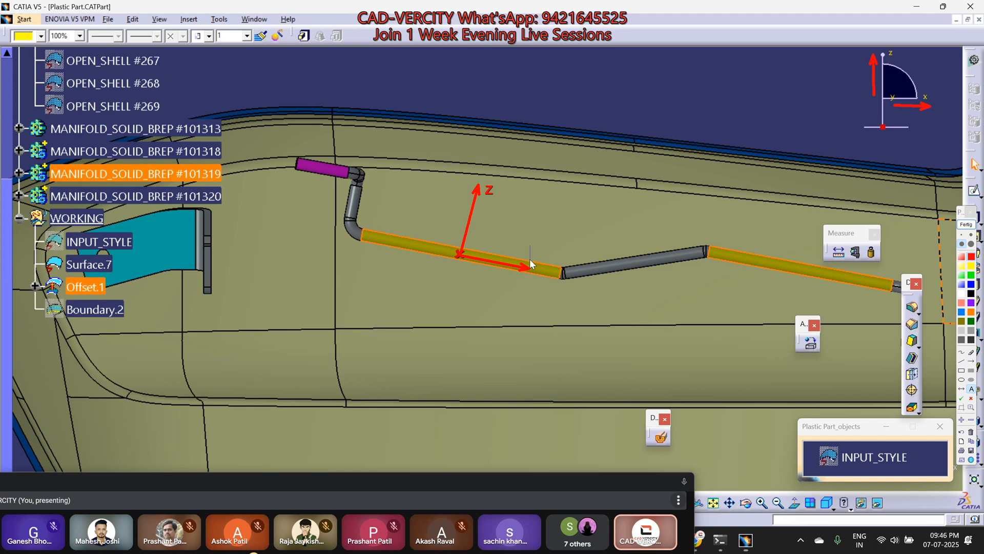
{"action": "type", "text": "X"}
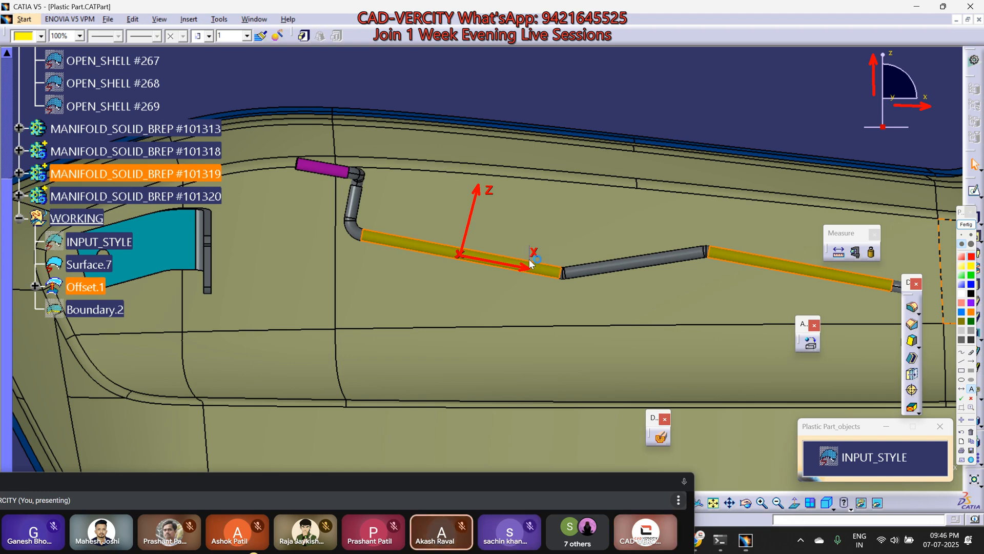
{"action": "key", "text": "super+shift+s"}
{"action": "left_click_drag", "start_coordinate": [280, 17], "coordinate": [946, 357]}
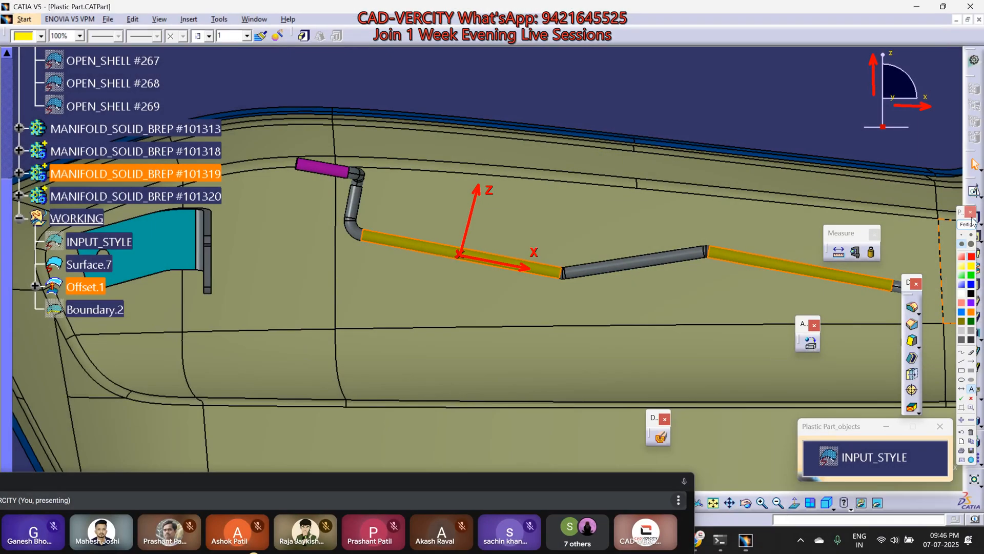
{"action": "left_click", "coordinate": [972, 212]}
Step: Switch to WhatsApp and send the red-annotated wire screenshot to the CAD-VERCITY ADVANCED group
{"action": "mouse_move", "coordinate": [696, 538]}
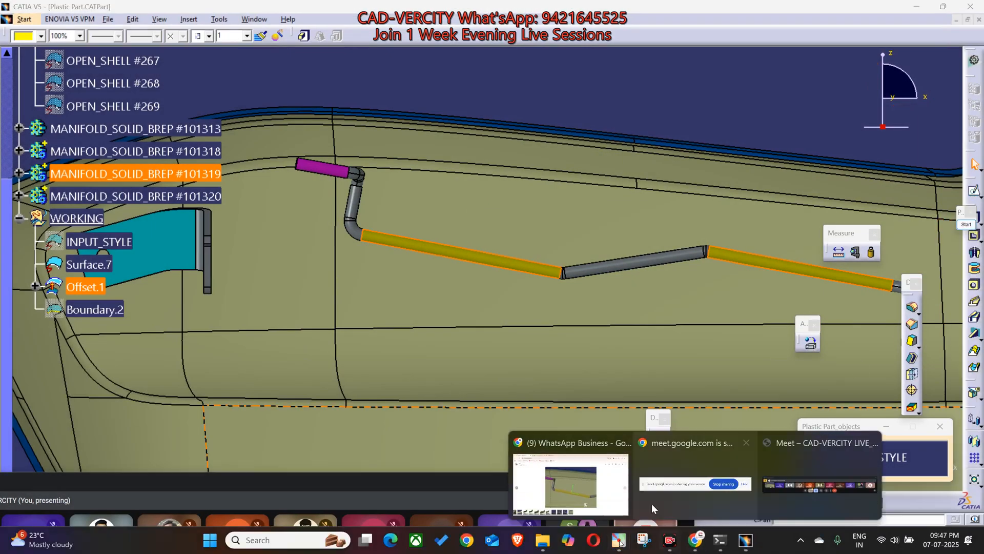
{"action": "left_click", "coordinate": [571, 487]}
{"action": "key", "text": "Escape"}
{"action": "key", "text": "ctrl+v"}
{"action": "key", "text": "Return"}
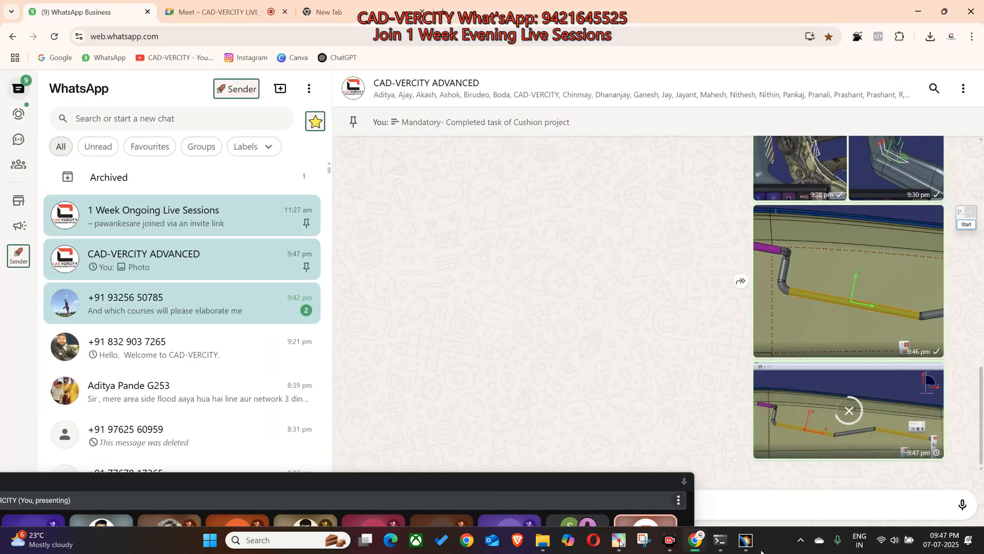
Step: Return to CATIA and examine the bracket and all the wires inside the offset surface from an oblique angle
{"action": "left_click", "coordinate": [746, 540]}
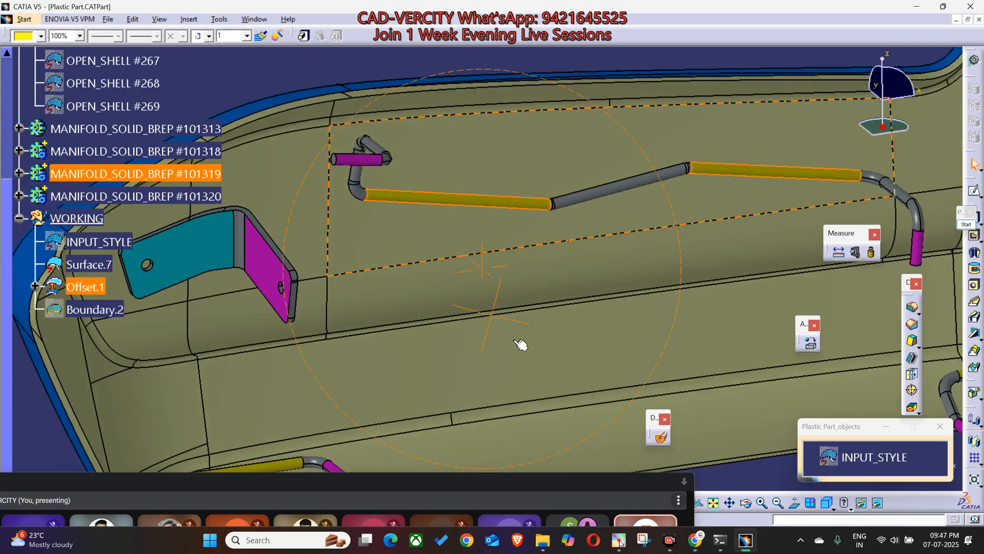
{"action": "middle_click_drag", "start_coordinate": [515, 340], "coordinate": [509, 329]}
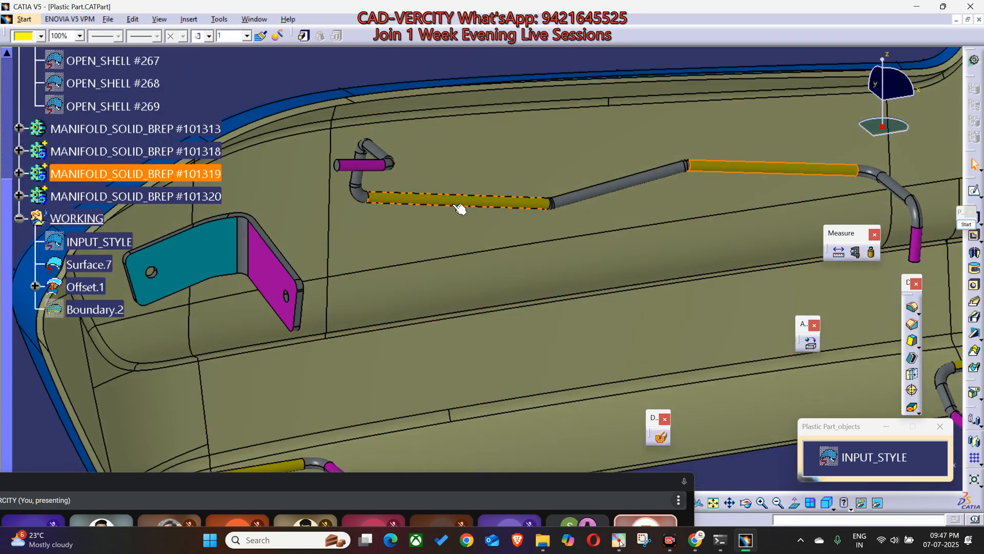
{"action": "middle_click_drag", "start_coordinate": [475, 285], "coordinate": [567, 282]}
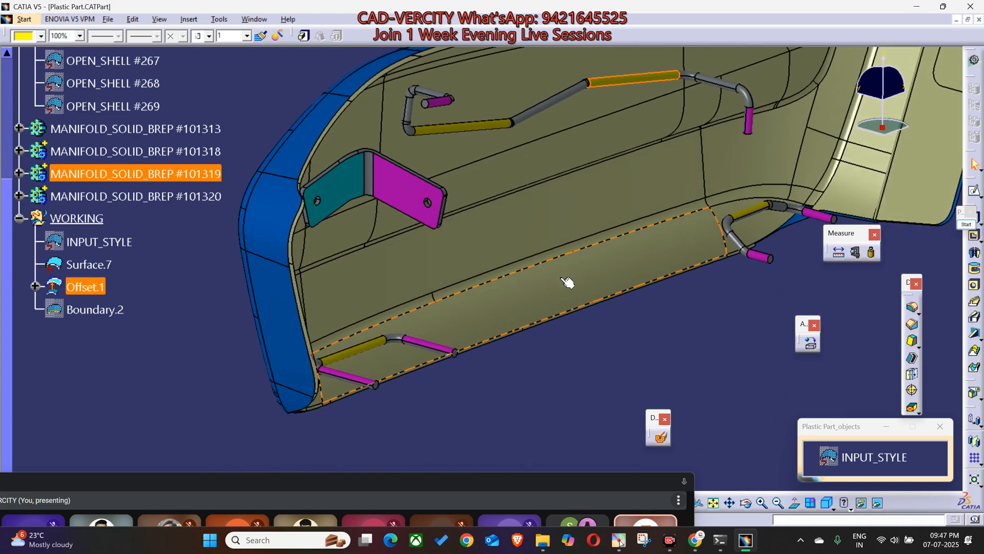
{"action": "middle_click_drag", "start_coordinate": [516, 268], "coordinate": [474, 333]}
{"action": "scroll", "coordinate": [475, 333], "scroll_direction": "up", "scroll_amount": 1}
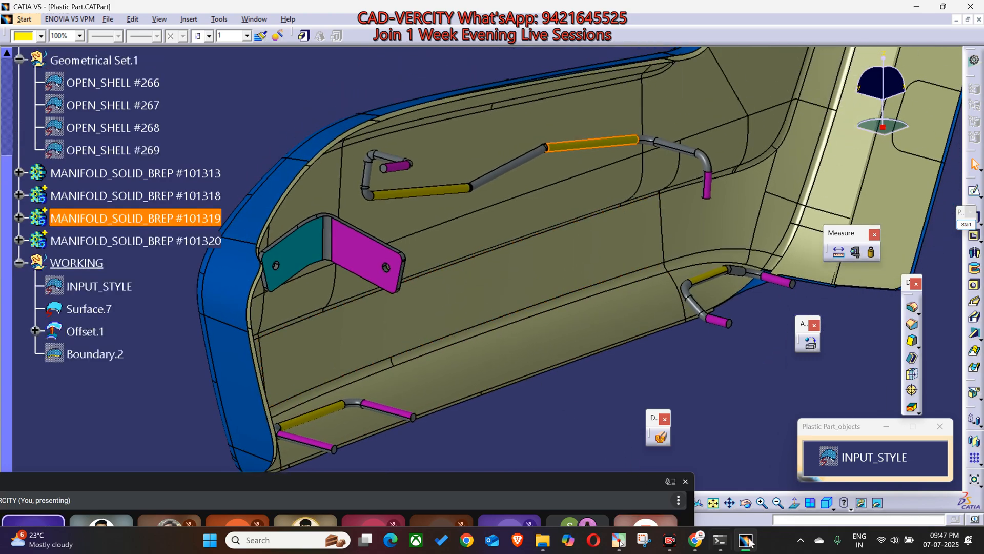
Step: Switch to WhatsApp and examine the group's shared green part image with the yellow wire and bracket sketches enlarged
{"action": "mouse_move", "coordinate": [696, 540]}
{"action": "left_click", "coordinate": [572, 474]}
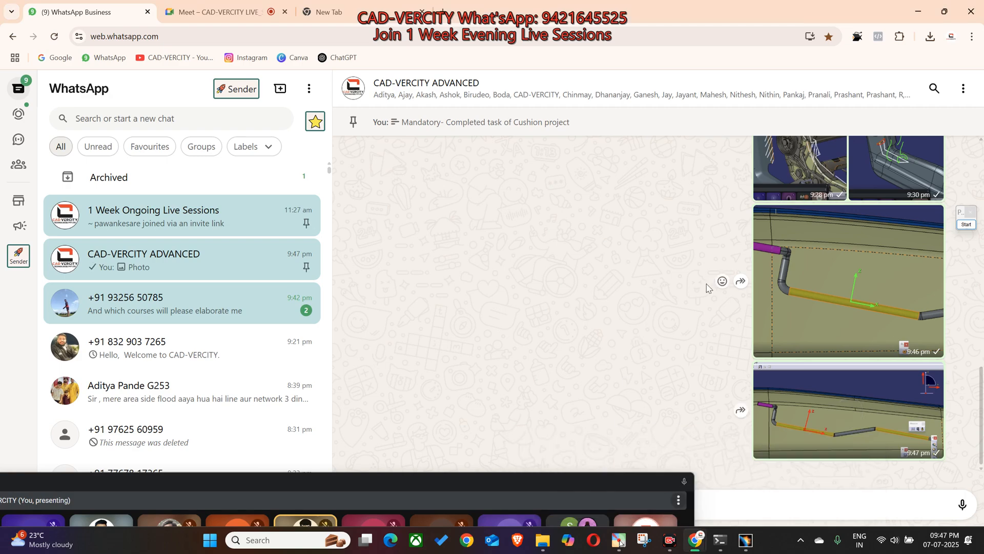
{"action": "scroll", "coordinate": [805, 285], "scroll_direction": "up", "scroll_amount": 3}
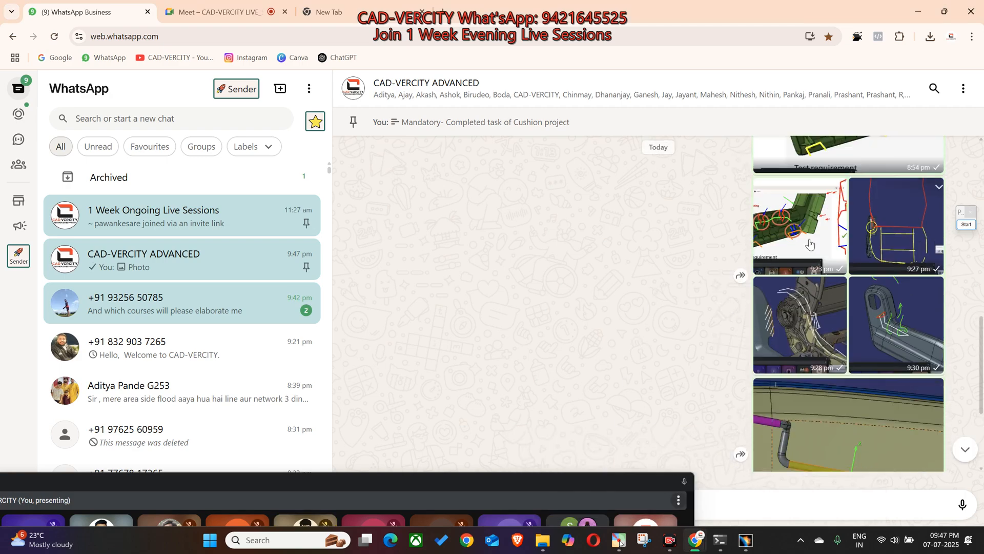
{"action": "left_click", "coordinate": [810, 244]}
{"action": "left_click", "coordinate": [819, 264]}
{"action": "scroll", "coordinate": [819, 264], "scroll_direction": "up", "scroll_amount": 3}
{"action": "left_click", "coordinate": [819, 264]}
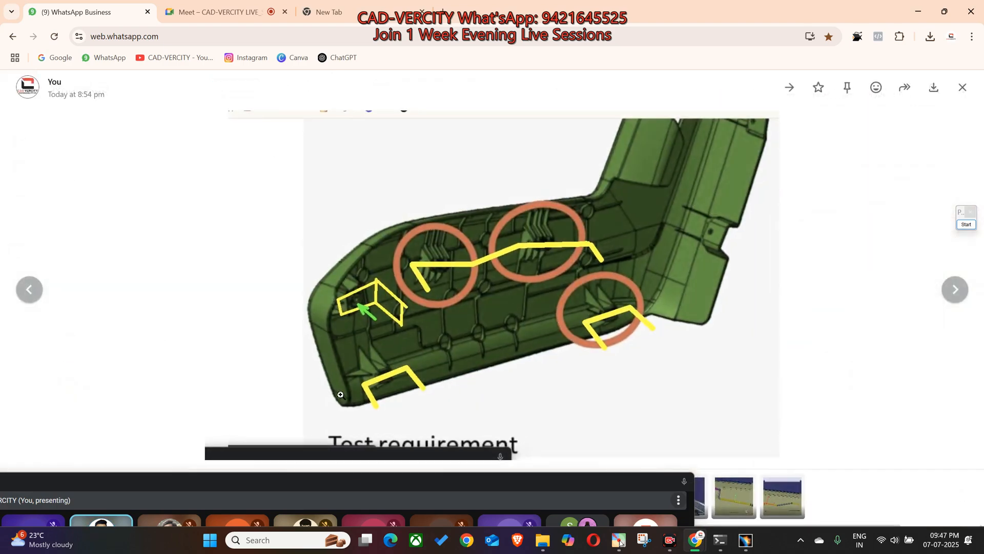
{"action": "scroll", "coordinate": [359, 402], "scroll_direction": "up", "scroll_amount": 3, "text": "ctrl"}
{"action": "left_click", "coordinate": [923, 299]}
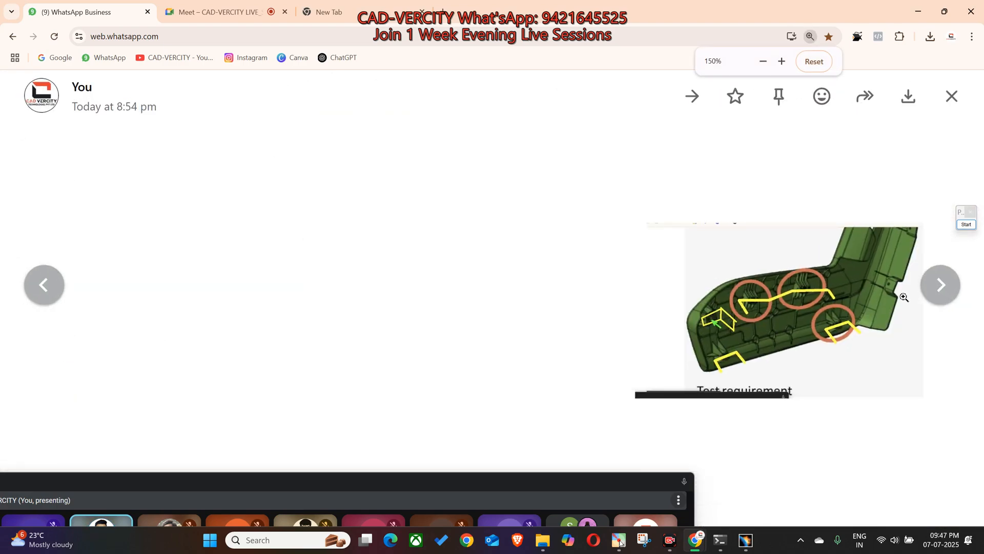
{"action": "scroll", "coordinate": [595, 288], "scroll_direction": "up", "scroll_amount": 3}
{"action": "scroll", "coordinate": [595, 288], "scroll_direction": "down", "scroll_amount": 1}
{"action": "scroll", "coordinate": [585, 295], "scroll_direction": "down", "scroll_amount": 3, "text": "ctrl"}
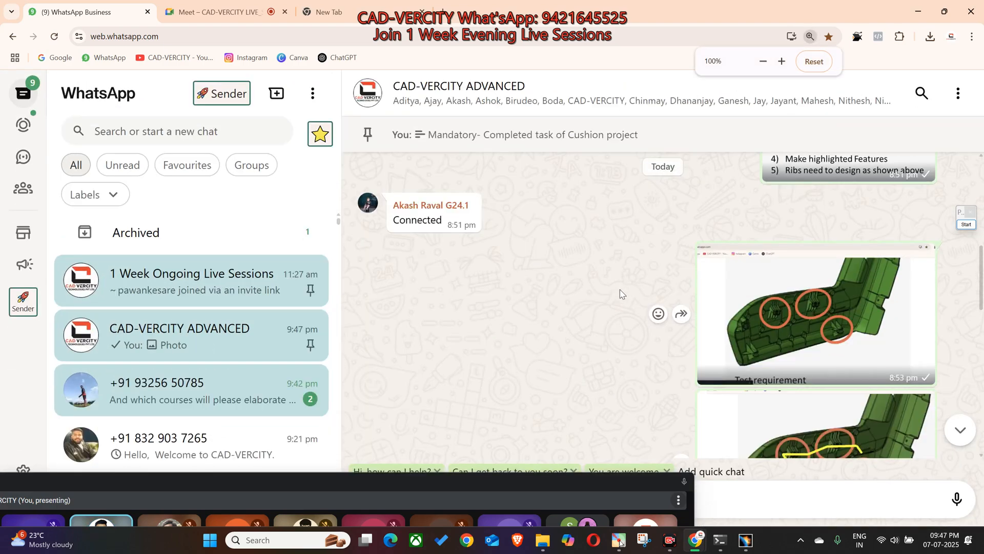
Step: Find the original test requirement image in the group chat, examine its ribs and wire-locking features enlarged, and close it
{"action": "scroll", "coordinate": [577, 297], "scroll_direction": "up", "scroll_amount": 10}
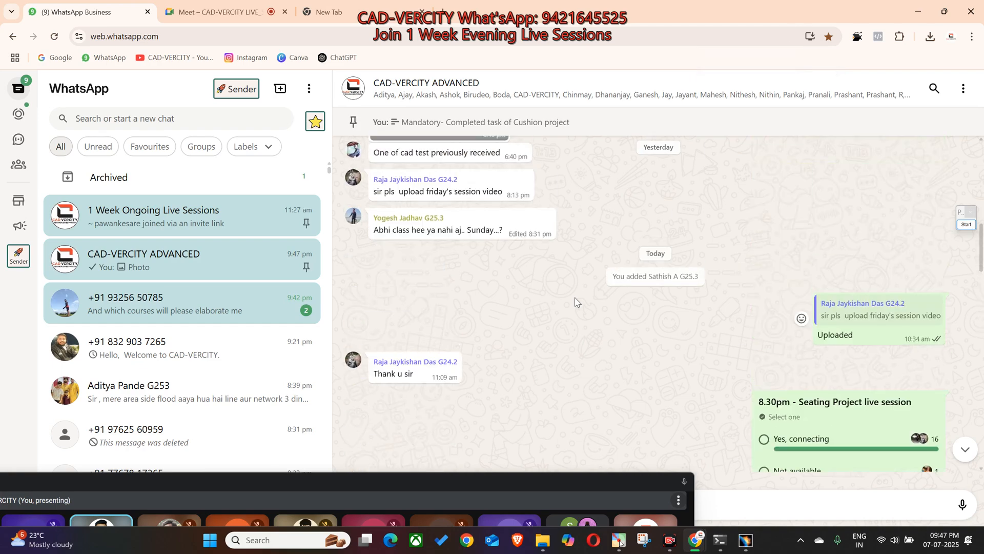
{"action": "left_click", "coordinate": [431, 282]}
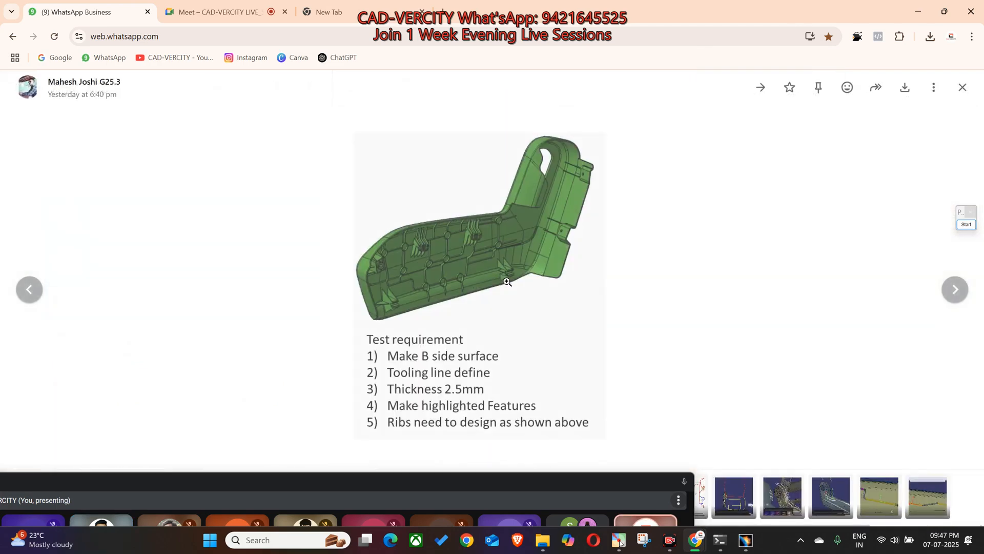
{"action": "left_click", "coordinate": [398, 293]}
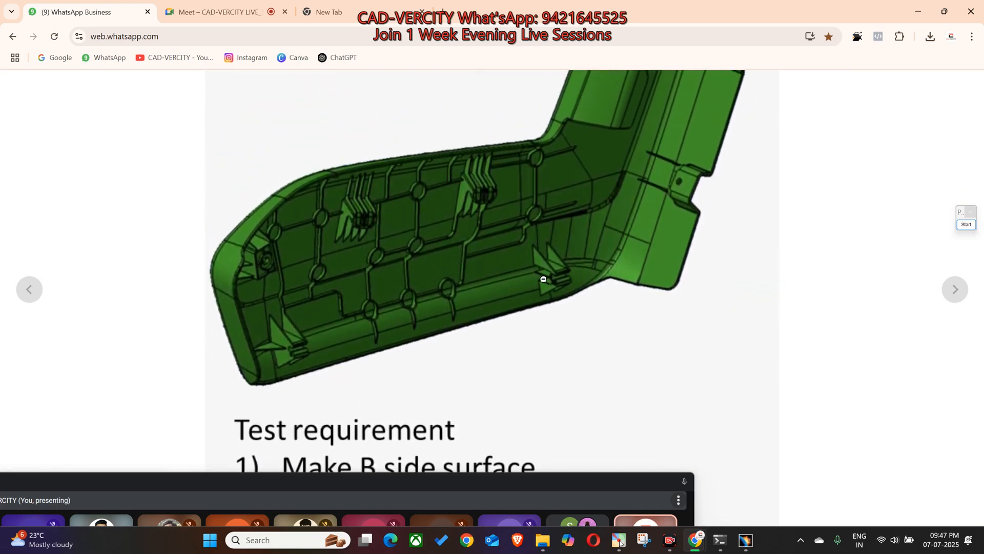
{"action": "left_click", "coordinate": [544, 291]}
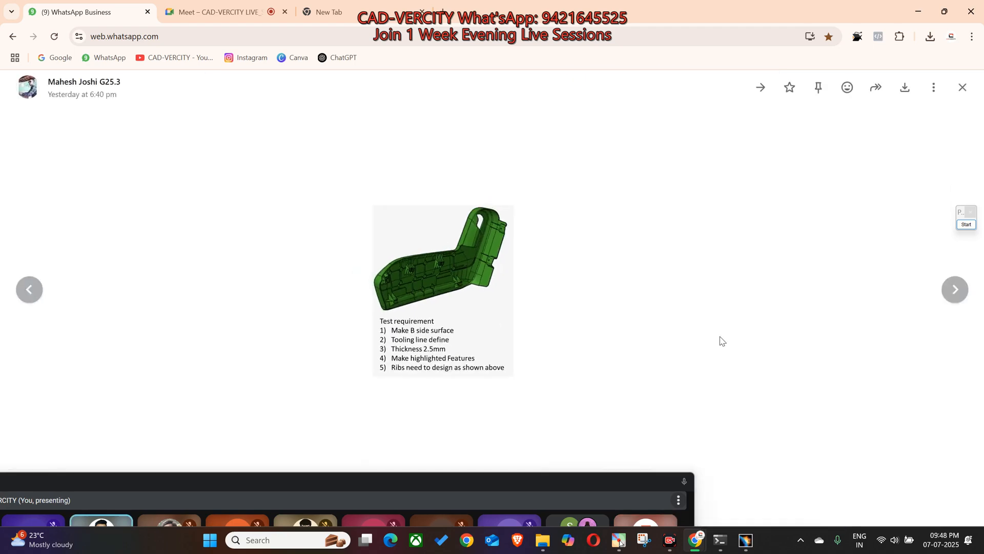
{"action": "key", "text": "Escape"}
Step: Return to CATIA and examine the bracket and wires from several angles, including the upper wire in a straight-on XZ view
{"action": "left_click", "coordinate": [747, 541]}
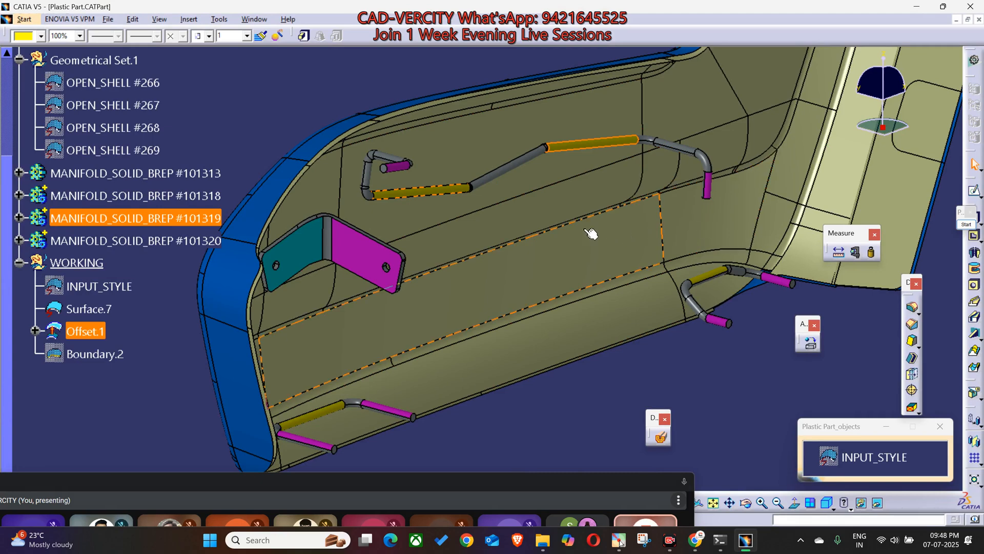
{"action": "left_click", "coordinate": [630, 484]}
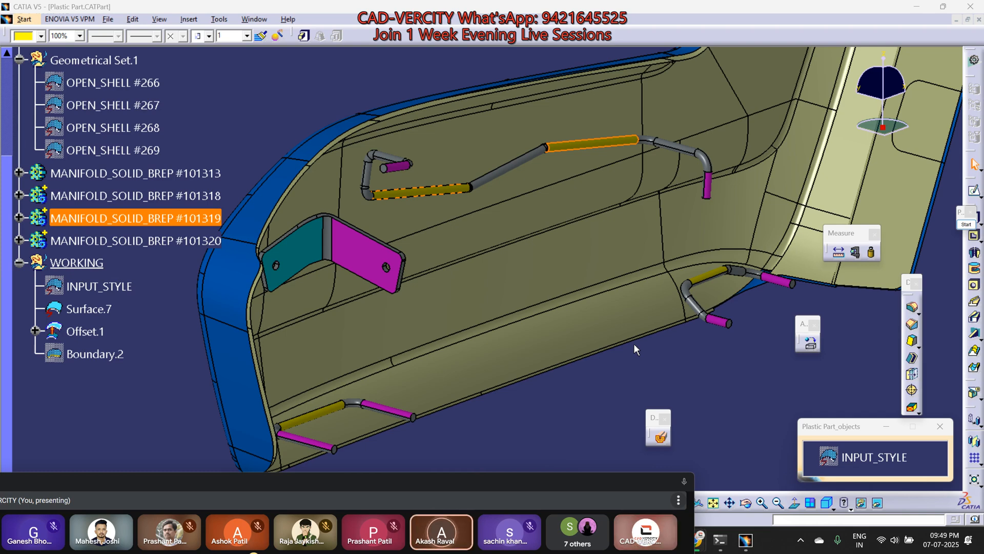
{"action": "middle_click_drag", "start_coordinate": [463, 294], "coordinate": [426, 275]}
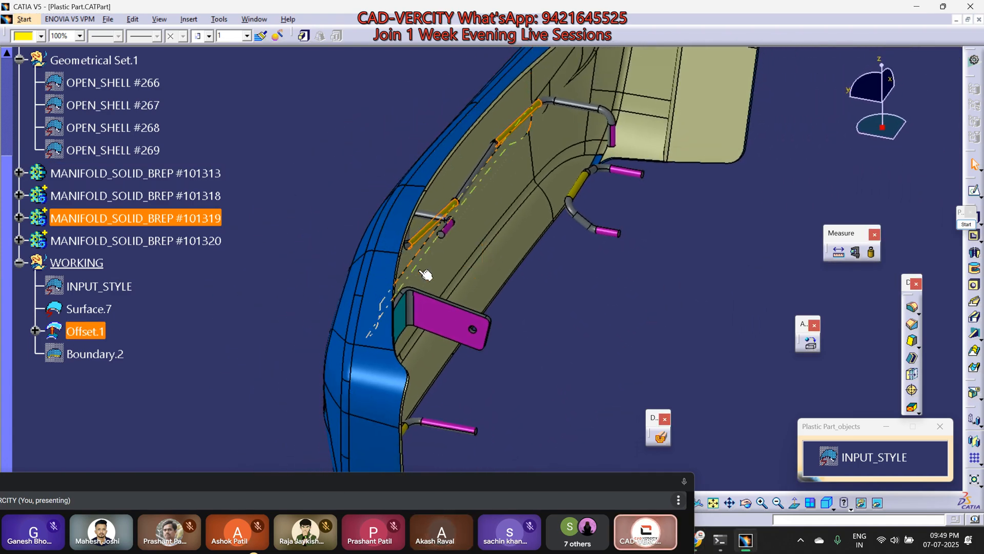
{"action": "middle_click_drag", "start_coordinate": [475, 301], "coordinate": [508, 405]}
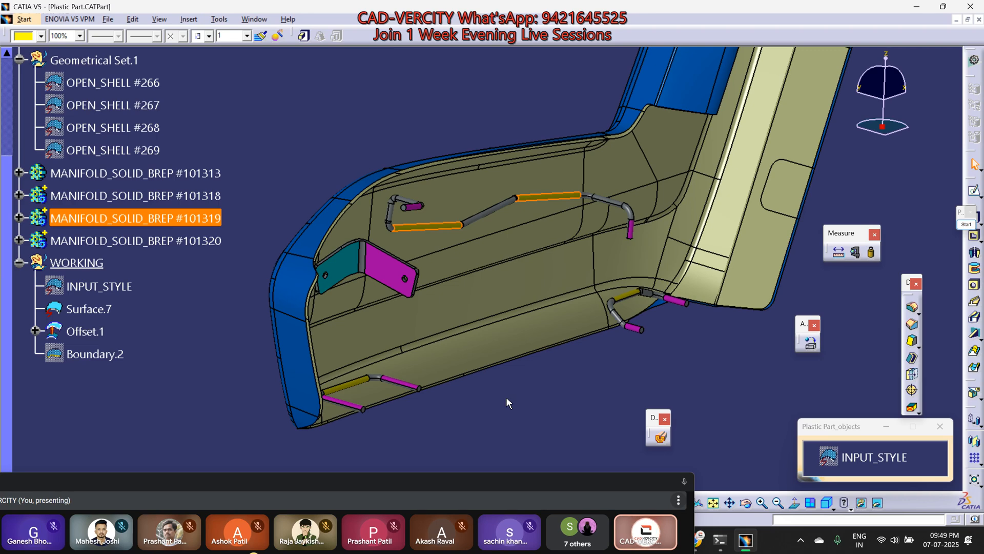
{"action": "middle_click_drag", "start_coordinate": [545, 362], "coordinate": [501, 314]}
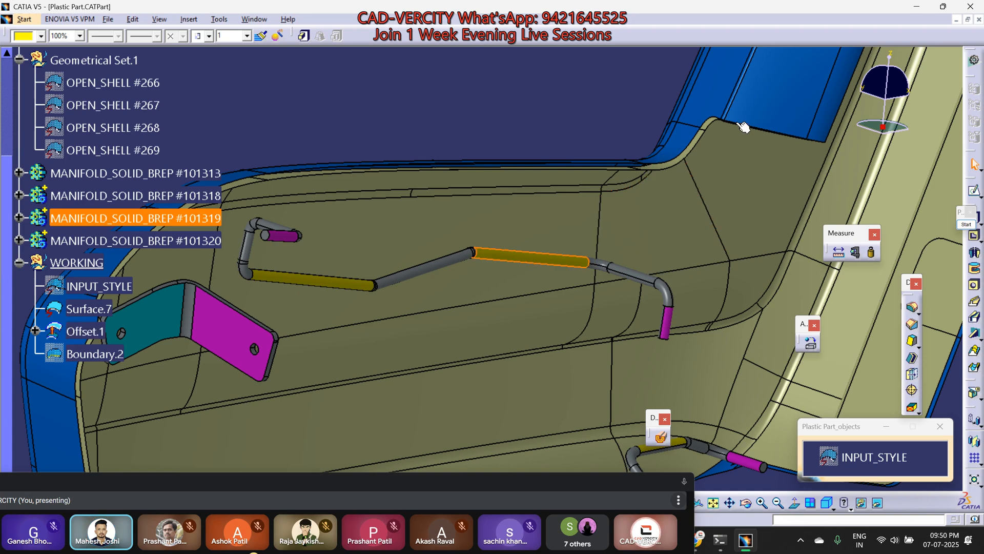
{"action": "left_click_drag", "start_coordinate": [863, 93], "coordinate": [876, 97]}
{"action": "middle_click_drag", "start_coordinate": [578, 168], "coordinate": [564, 197], "text": "ctrl"}
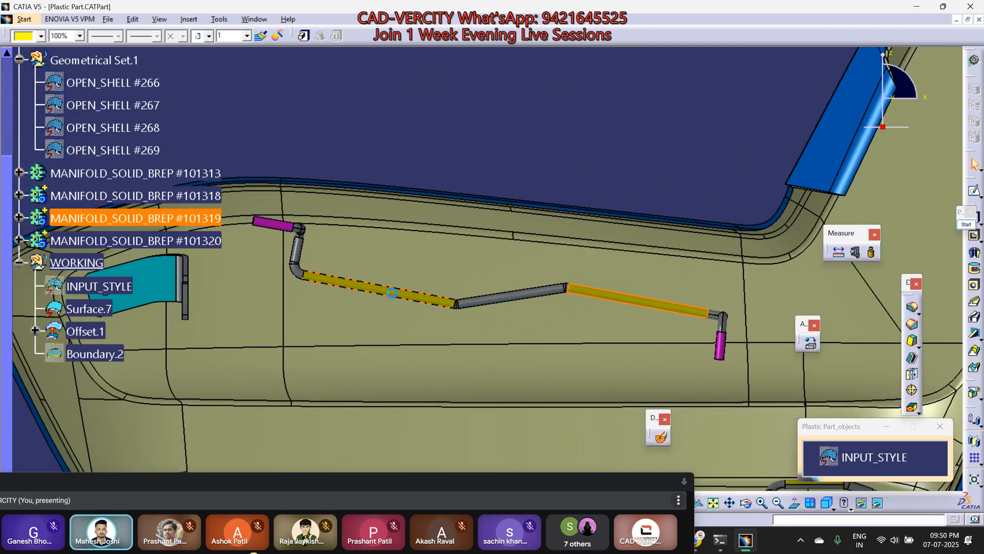
{"action": "middle_click_drag", "start_coordinate": [526, 175], "coordinate": [551, 132], "text": "ctrl"}
{"action": "scroll", "coordinate": [557, 149], "scroll_direction": "down", "scroll_amount": 4}
{"action": "middle_click_drag", "start_coordinate": [563, 182], "coordinate": [498, 178]}
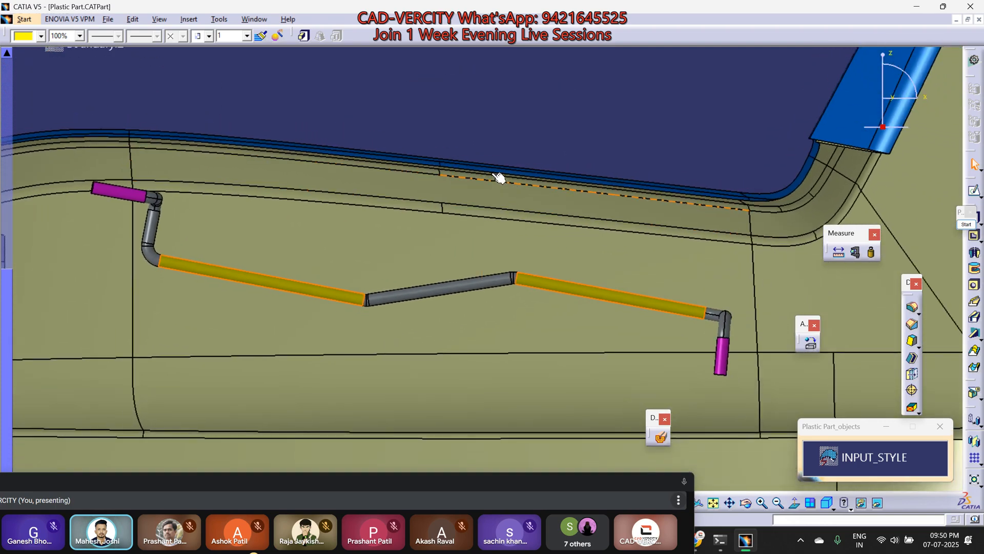
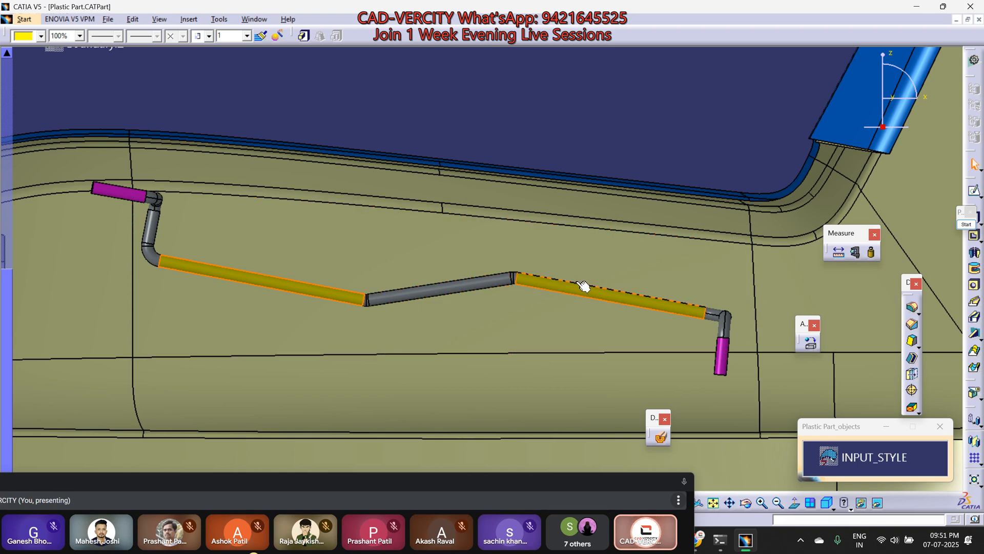
Step: Outline the two yellow segments of the upper wire with red boxes using the screen annotation pen
{"action": "middle_click_drag", "start_coordinate": [619, 139], "coordinate": [609, 153]}
{"action": "left_click", "coordinate": [967, 224]}
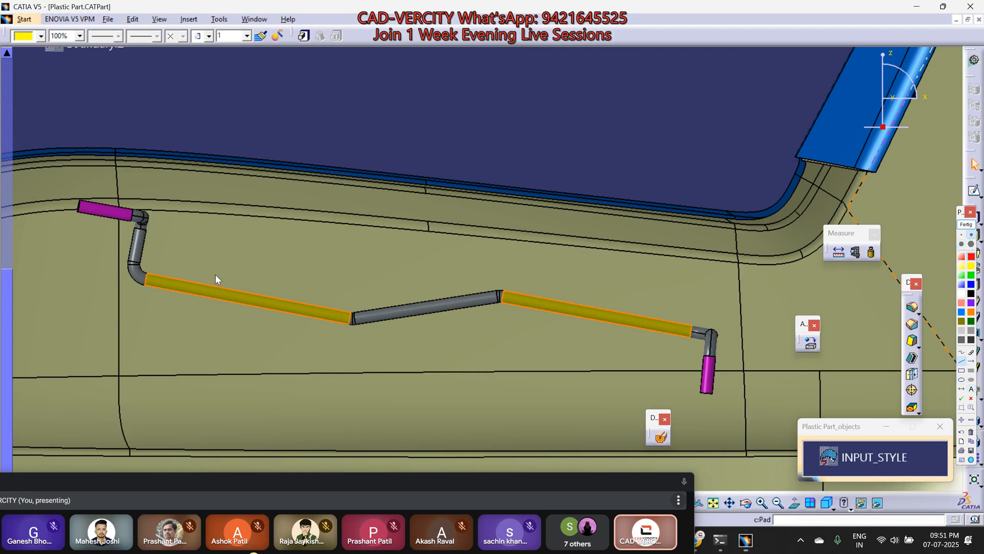
{"action": "left_click_drag", "start_coordinate": [216, 264], "coordinate": [206, 306]}
{"action": "left_click_drag", "start_coordinate": [292, 341], "coordinate": [284, 333]}
{"action": "left_click_drag", "start_coordinate": [312, 281], "coordinate": [300, 276]}
{"action": "left_click_drag", "start_coordinate": [300, 277], "coordinate": [219, 259]}
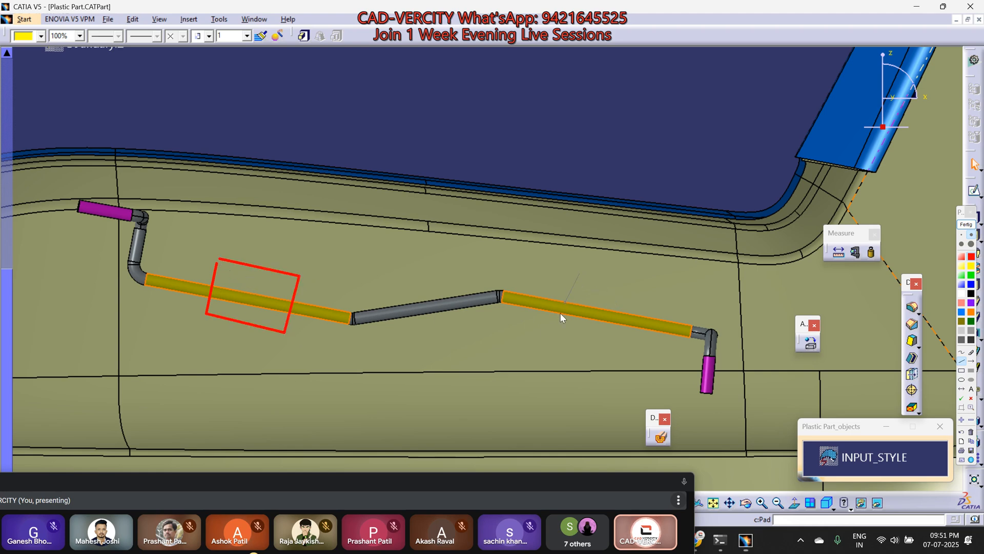
{"action": "mouse_move", "coordinate": [557, 337]}
{"action": "left_mouse_down"}
{"action": "mouse_move", "coordinate": [638, 352]}
{"action": "mouse_move", "coordinate": [650, 285]}
{"action": "mouse_move", "coordinate": [561, 272]}
{"action": "left_mouse_up"}
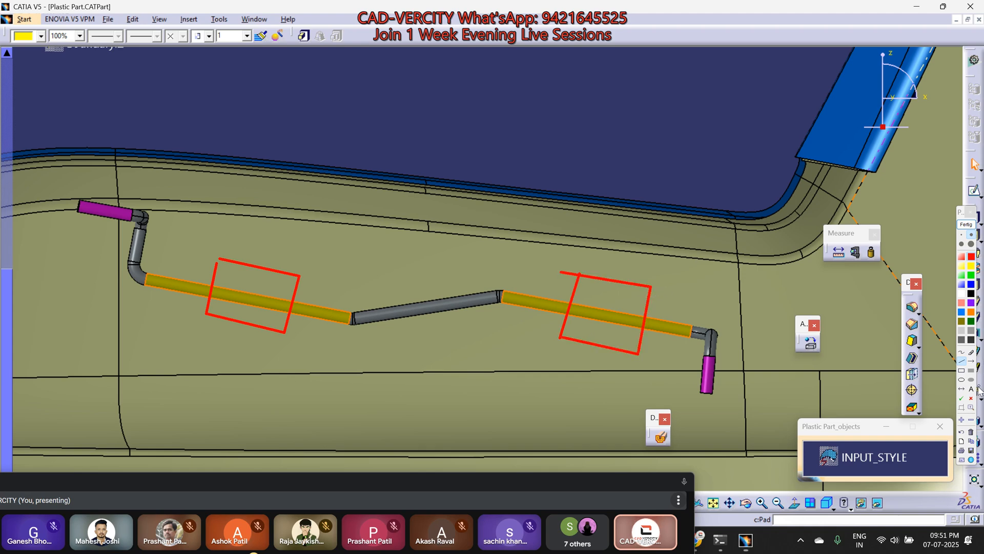
Step: Mark both boxed wire segments with green check marks
{"action": "left_click", "coordinate": [963, 397]}
{"action": "left_click", "coordinate": [602, 292]}
{"action": "left_click", "coordinate": [247, 280]}
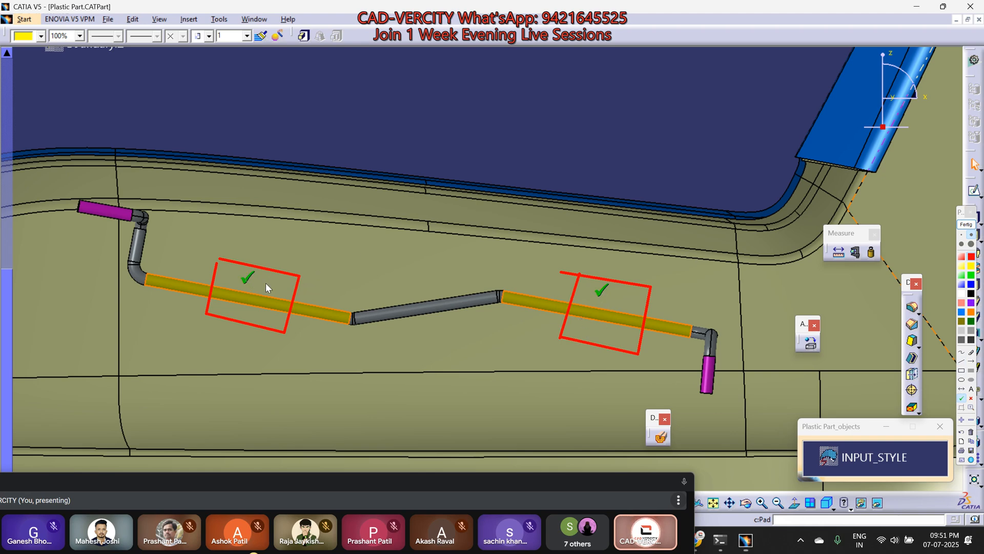
Step: Draw red arrows linking the two boxes in both directions and pointing into each box, then end the annotation
{"action": "left_click", "coordinate": [971, 361]}
{"action": "left_click_drag", "start_coordinate": [567, 284], "coordinate": [499, 240]}
{"action": "left_click_drag", "start_coordinate": [407, 245], "coordinate": [406, 246]}
{"action": "left_click_drag", "start_coordinate": [404, 245], "coordinate": [293, 267]}
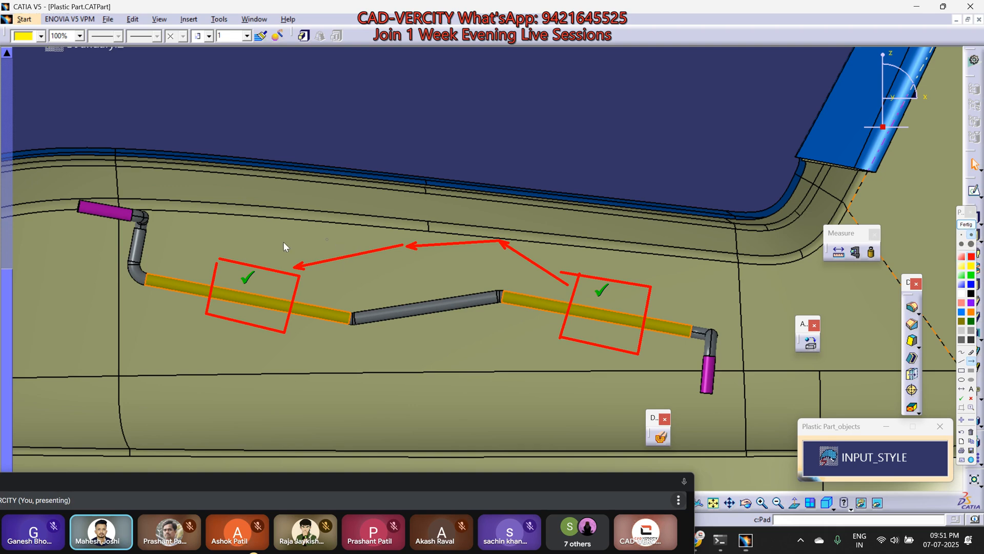
{"action": "left_click_drag", "start_coordinate": [259, 240], "coordinate": [257, 259]}
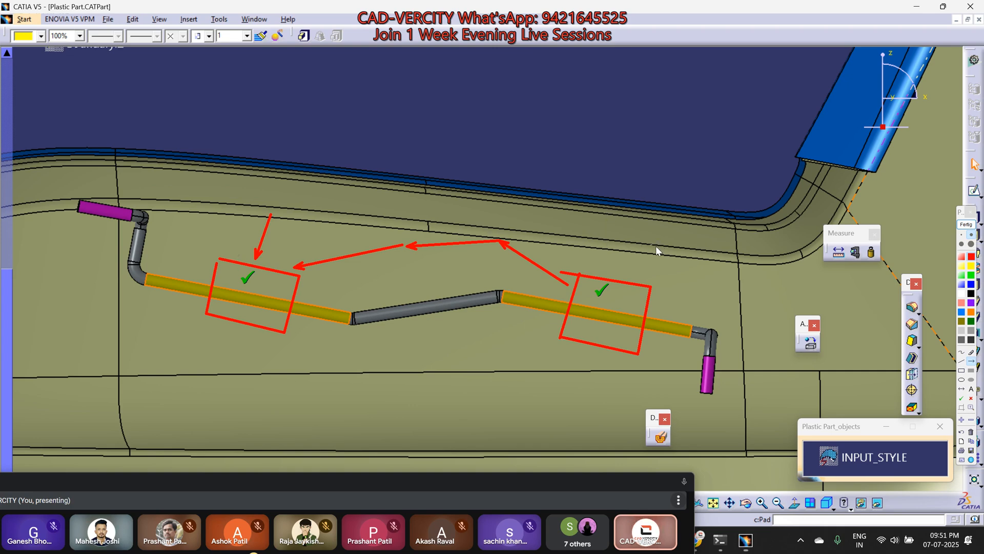
{"action": "left_click_drag", "start_coordinate": [630, 280], "coordinate": [630, 279]}
{"action": "mouse_move", "coordinate": [302, 341]}
{"action": "left_mouse_down"}
{"action": "mouse_move", "coordinate": [405, 347]}
{"action": "mouse_move", "coordinate": [552, 324]}
{"action": "left_mouse_up"}
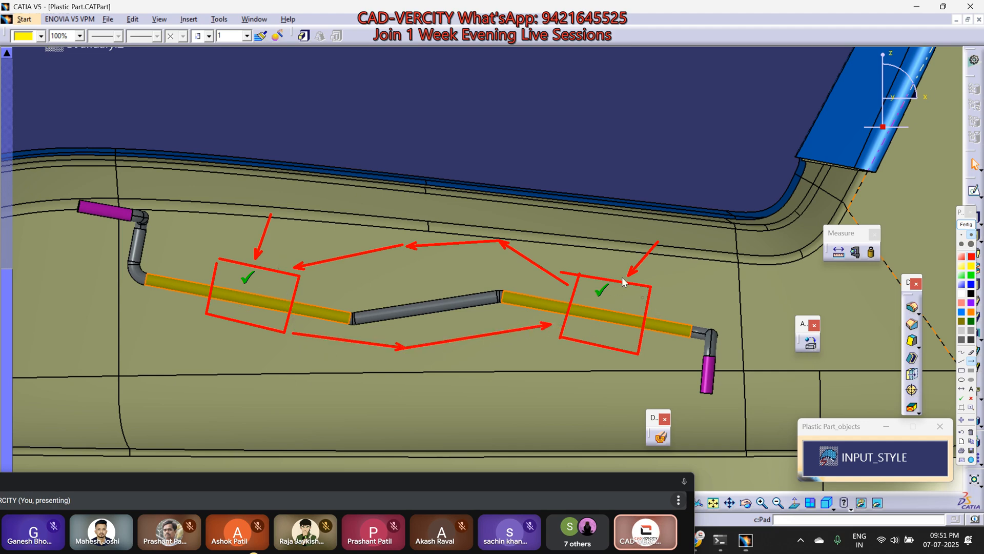
{"action": "left_click_drag", "start_coordinate": [658, 238], "coordinate": [622, 298]}
{"action": "left_click_drag", "start_coordinate": [624, 316], "coordinate": [622, 317]}
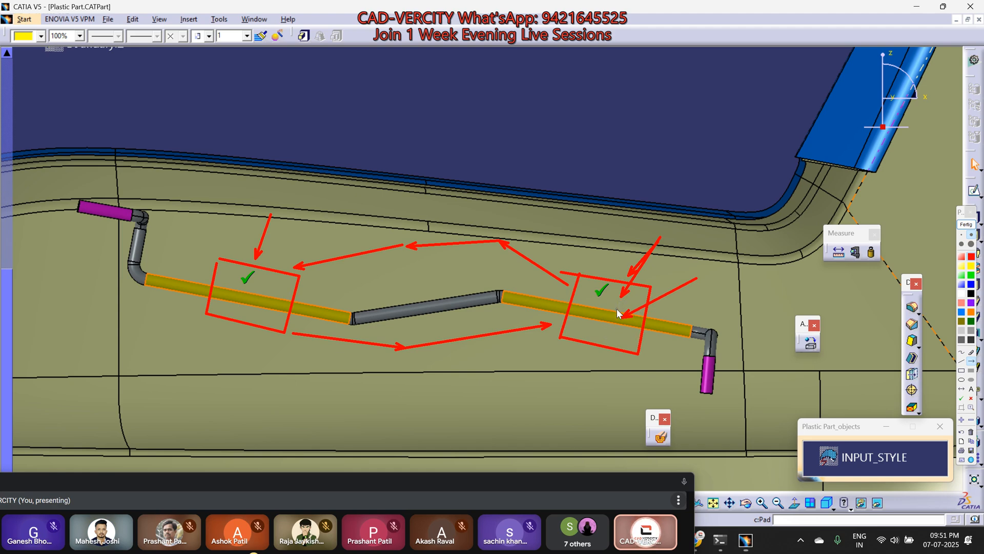
{"action": "left_click_drag", "start_coordinate": [292, 240], "coordinate": [255, 280]}
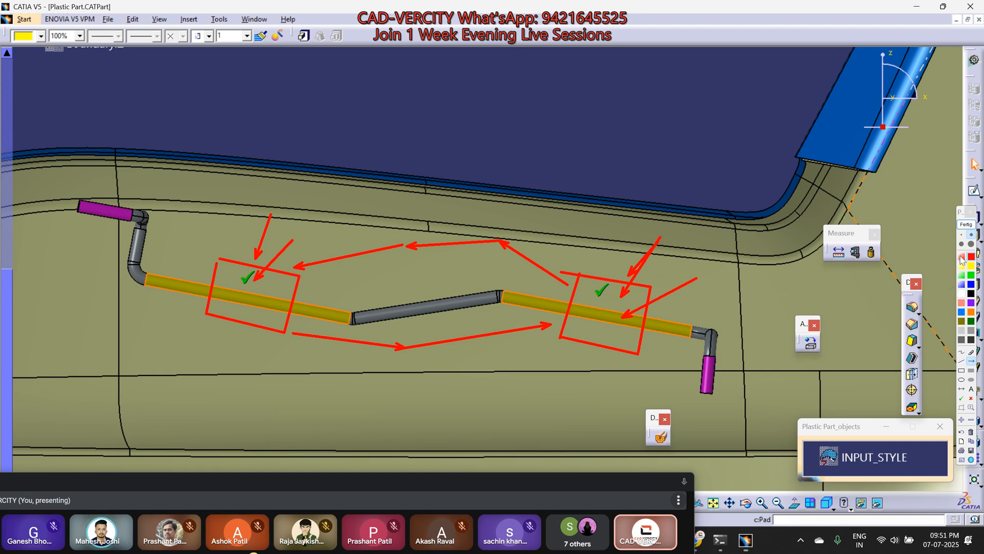
{"action": "left_click", "coordinate": [966, 228]}
Step: Examine the whole part interior with its bracket and wires from several oblique angles
{"action": "scroll", "coordinate": [454, 292], "scroll_direction": "down", "scroll_amount": 3}
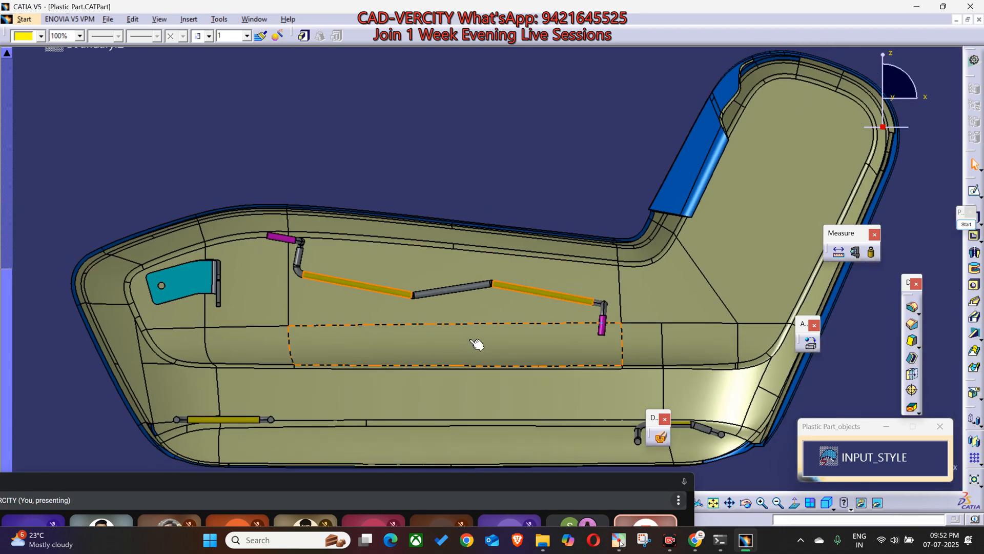
{"action": "middle_click_drag", "start_coordinate": [484, 337], "coordinate": [579, 355]}
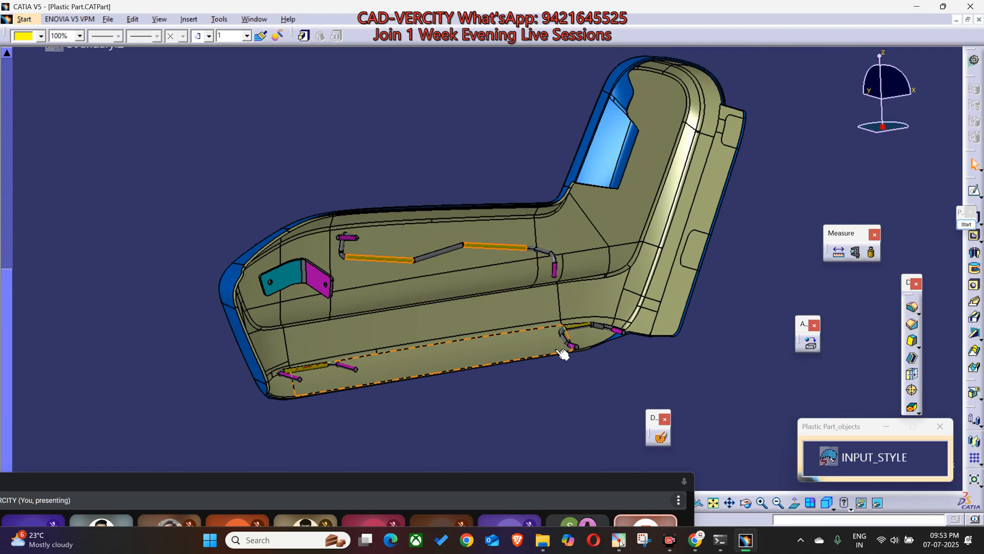
{"action": "middle_click_drag", "start_coordinate": [457, 392], "coordinate": [524, 443]}
{"action": "middle_click_drag", "start_coordinate": [459, 338], "coordinate": [445, 394]}
{"action": "mouse_move", "coordinate": [466, 358]}
{"action": "middle_mouse_down"}
{"action": "mouse_move", "coordinate": [439, 463]}
{"action": "mouse_move", "coordinate": [478, 351]}
{"action": "middle_mouse_up"}
{"action": "middle_click_drag", "start_coordinate": [396, 277], "coordinate": [408, 301]}
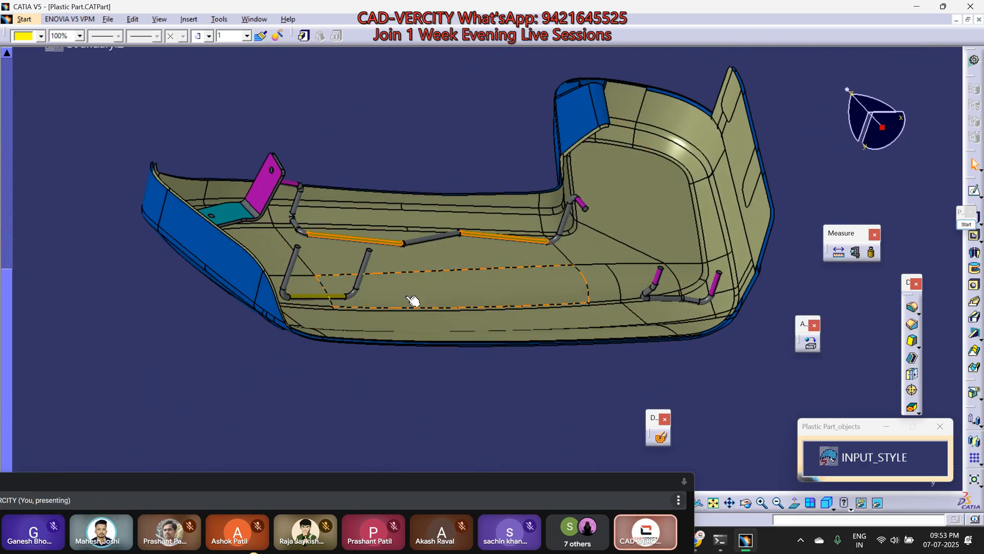
{"action": "middle_click_drag", "start_coordinate": [445, 239], "coordinate": [451, 388]}
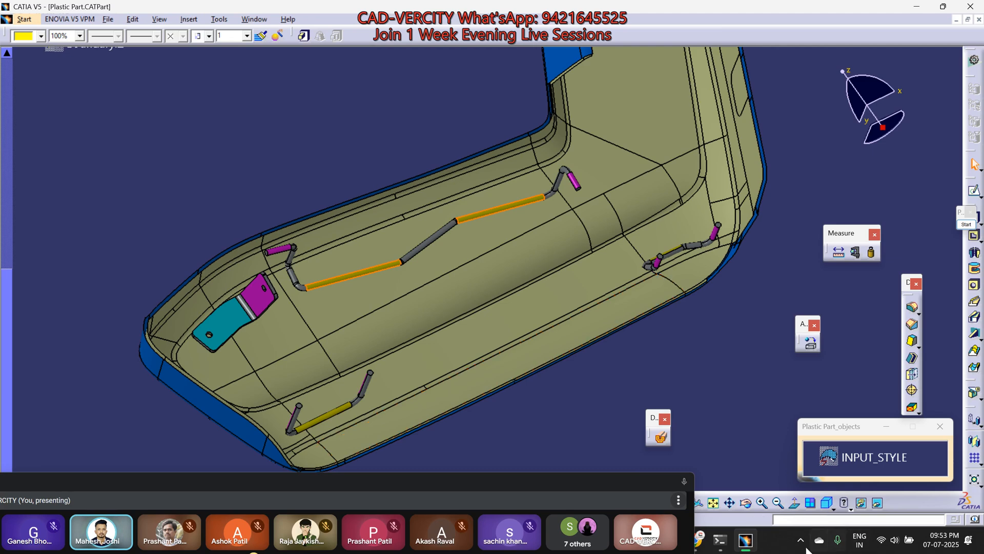
Step: Switch to WhatsApp, find the original test requirement image in the group chat, view it enlarged and close it
{"action": "mouse_move", "coordinate": [701, 541]}
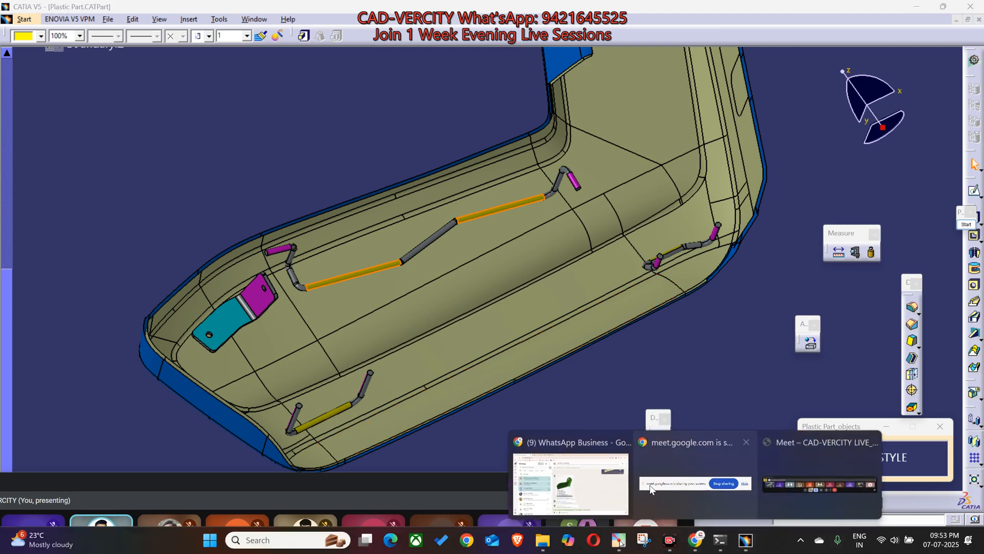
{"action": "left_click", "coordinate": [568, 464]}
{"action": "scroll", "coordinate": [584, 353], "scroll_direction": "down", "scroll_amount": 5}
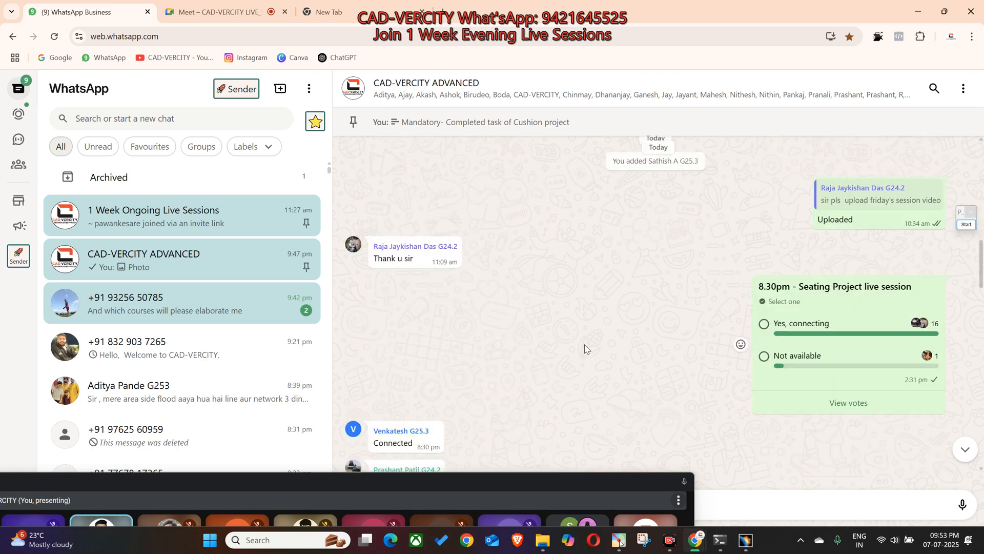
{"action": "scroll", "coordinate": [586, 351], "scroll_direction": "down", "scroll_amount": 5}
{"action": "scroll", "coordinate": [586, 351], "scroll_direction": "down", "scroll_amount": 4}
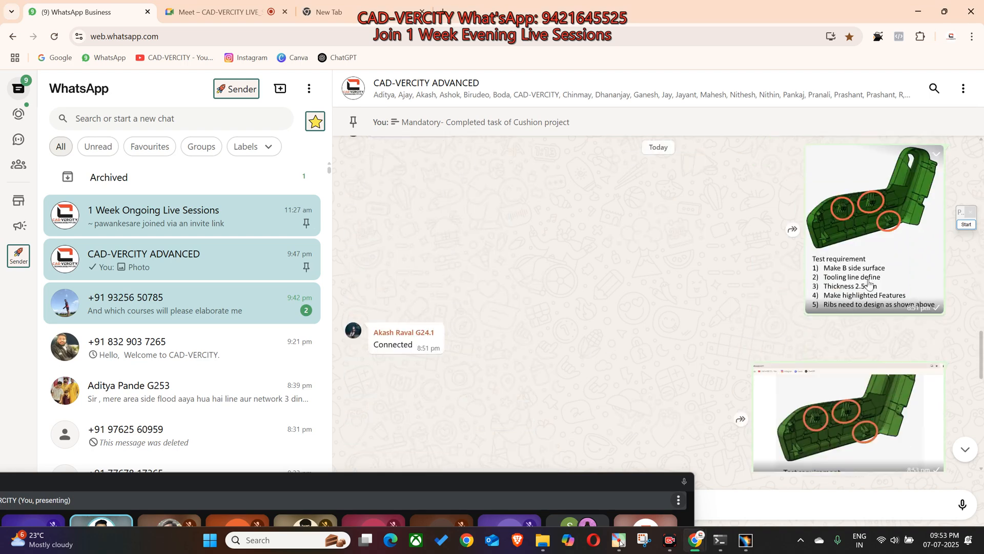
{"action": "left_click", "coordinate": [891, 211]}
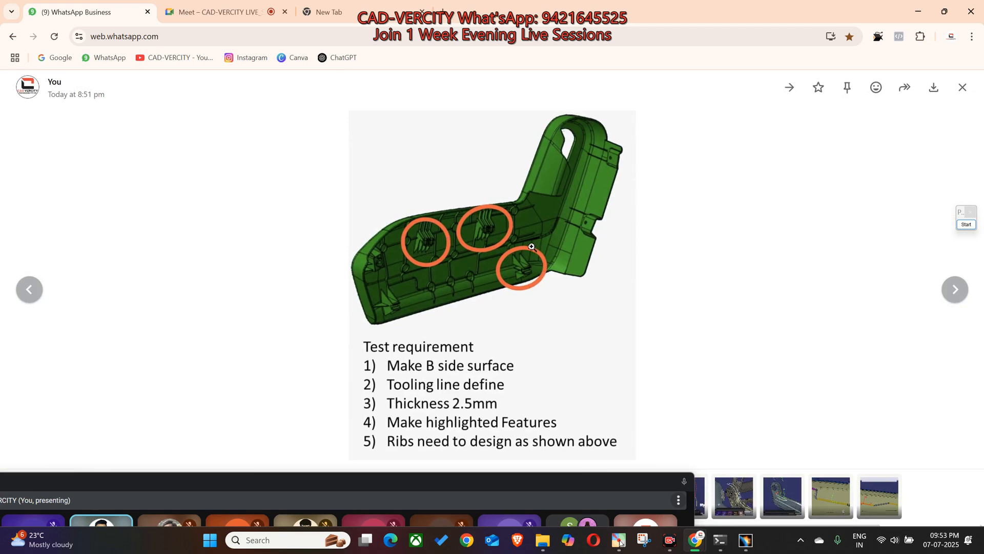
{"action": "left_click", "coordinate": [836, 251]}
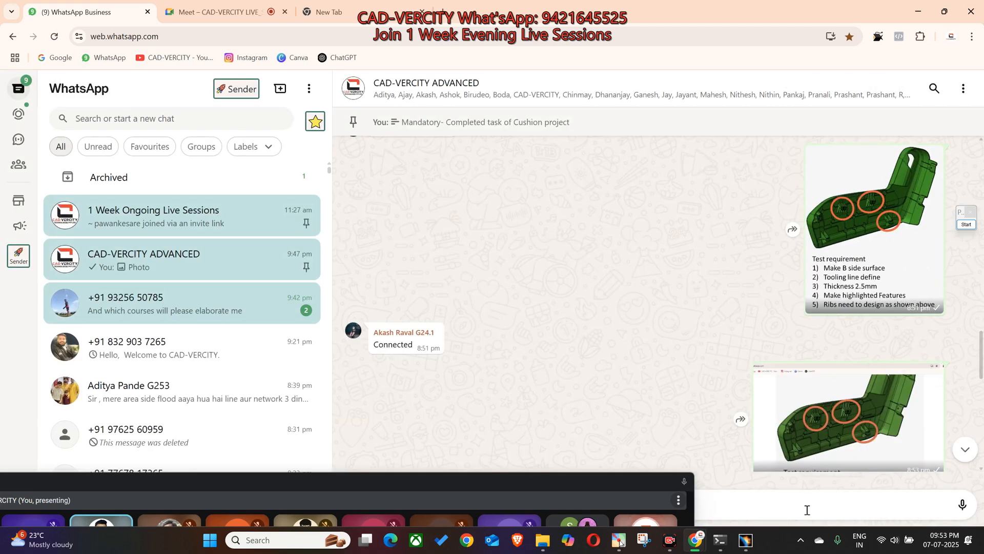
Step: Return to CATIA and examine the inner walls of the part's upright end from several angles
{"action": "left_click", "coordinate": [746, 541]}
{"action": "middle_click_drag", "start_coordinate": [561, 278], "coordinate": [504, 285]}
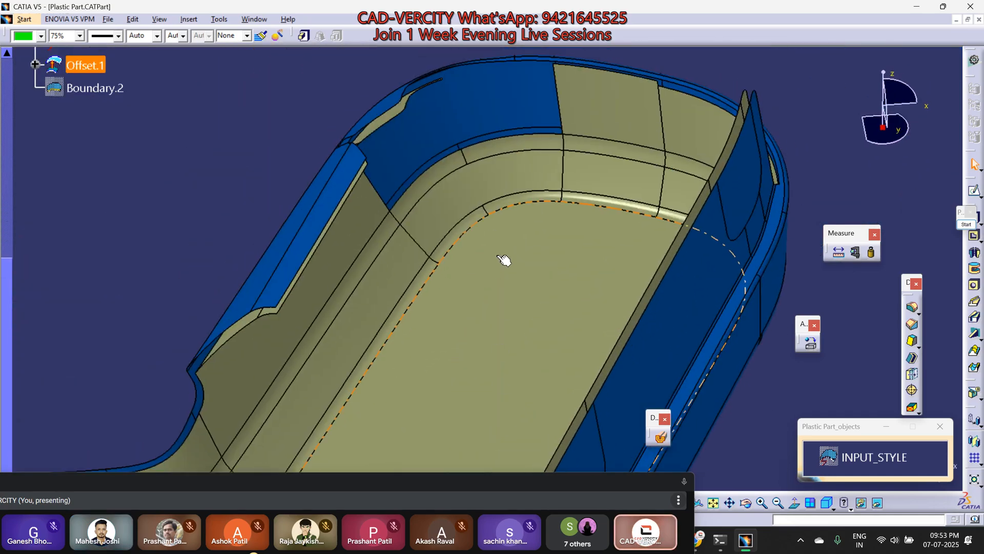
{"action": "middle_click_drag", "start_coordinate": [465, 172], "coordinate": [356, 333]}
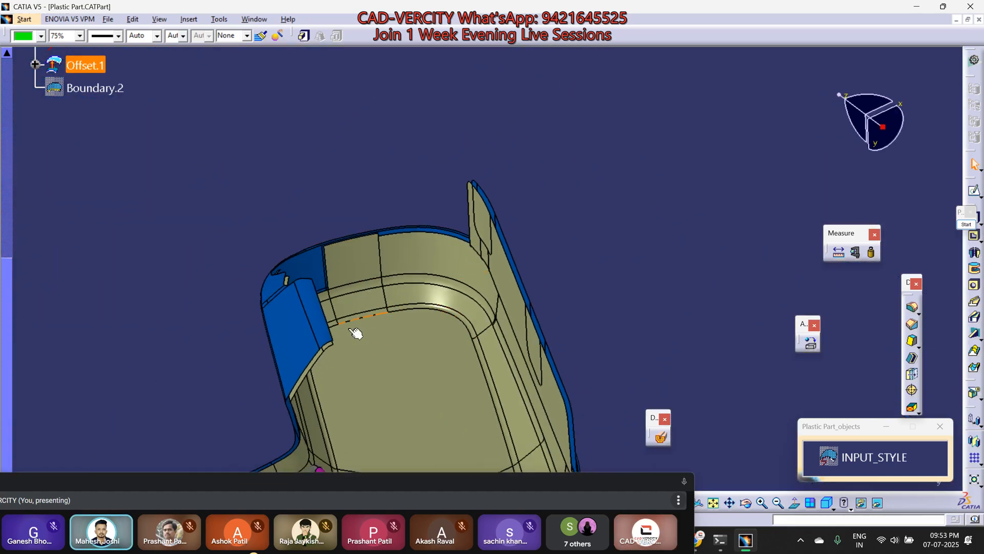
{"action": "middle_click_drag", "start_coordinate": [476, 413], "coordinate": [527, 352]}
{"action": "scroll", "coordinate": [527, 352], "scroll_direction": "up", "scroll_amount": 3}
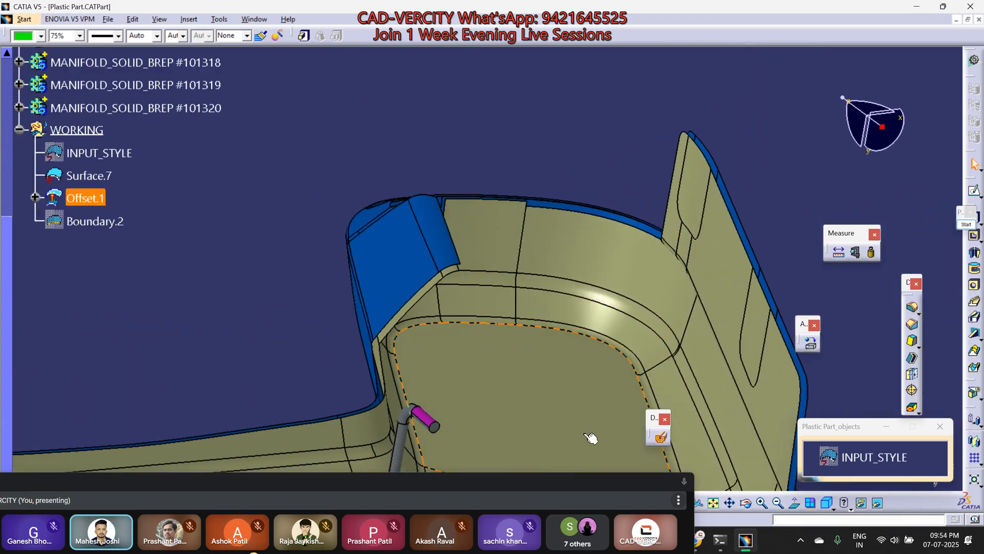
Step: Swap to the hidden space, examine the hidden style surface at the upright end, and swap back to the visible space
{"action": "left_click", "coordinate": [878, 503]}
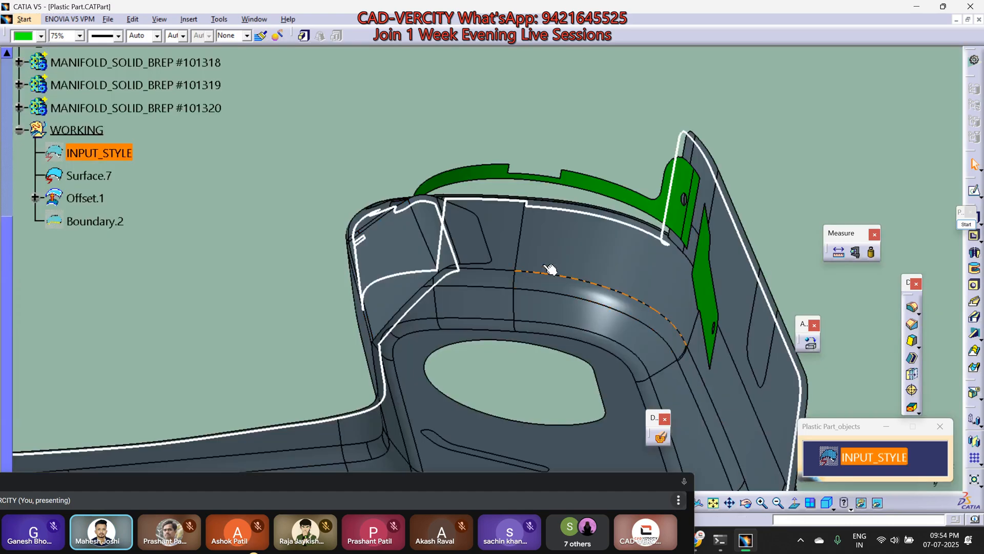
{"action": "middle_click_drag", "start_coordinate": [488, 276], "coordinate": [590, 302]}
{"action": "left_click", "coordinate": [584, 286]}
{"action": "left_click", "coordinate": [618, 174]}
{"action": "middle_click_drag", "start_coordinate": [686, 345], "coordinate": [728, 256]}
{"action": "left_click", "coordinate": [878, 503]}
Step: Examine the rim of the upright end up close where the original surface meets the offset surface
{"action": "middle_click_drag", "start_coordinate": [659, 279], "coordinate": [601, 291]}
{"action": "left_click", "coordinate": [264, 240]}
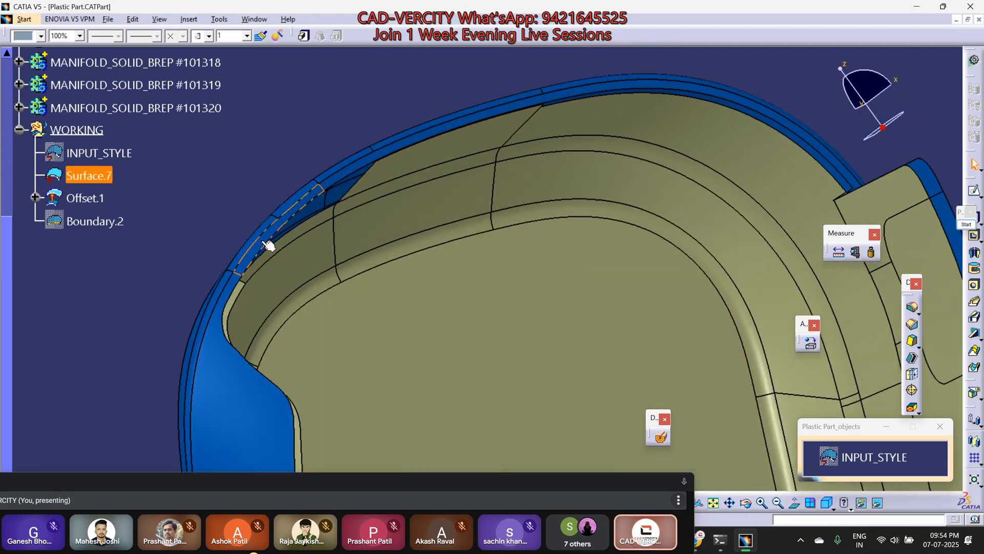
{"action": "left_click", "coordinate": [501, 112]}
{"action": "middle_click_drag", "start_coordinate": [473, 226], "coordinate": [452, 174]}
{"action": "middle_click_drag", "start_coordinate": [670, 134], "coordinate": [418, 230]}
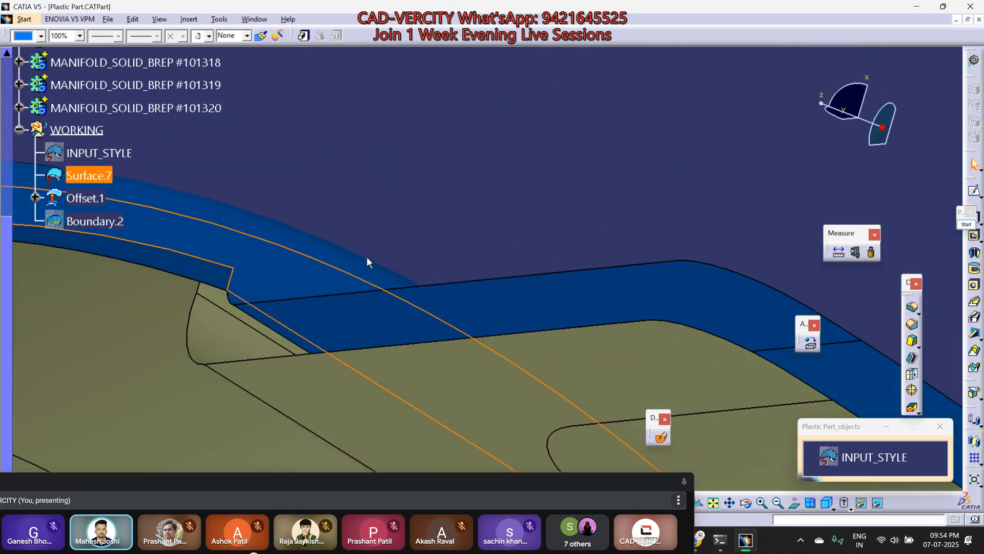
{"action": "middle_click_drag", "start_coordinate": [332, 330], "coordinate": [417, 424]}
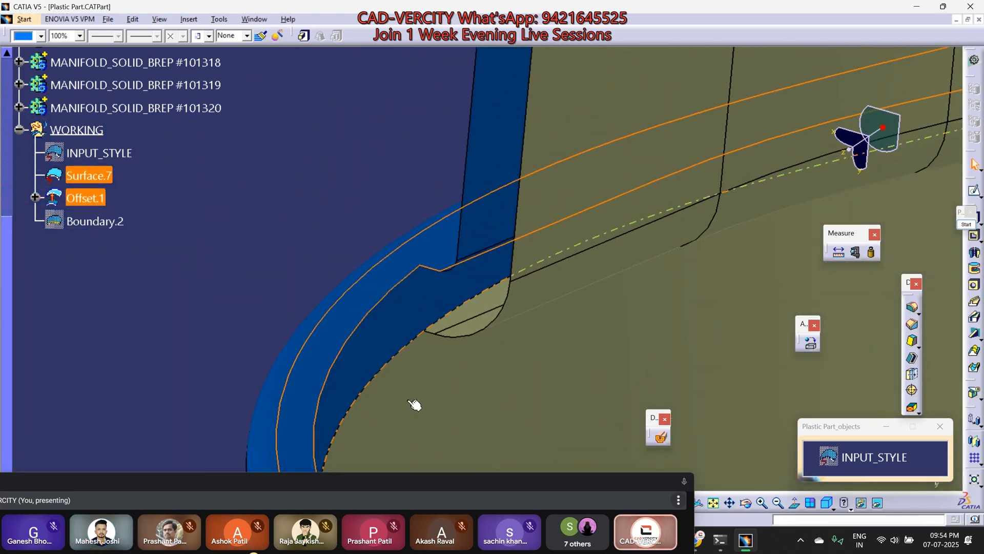
{"action": "middle_click_drag", "start_coordinate": [402, 367], "coordinate": [451, 228]}
{"action": "scroll", "coordinate": [424, 435], "scroll_direction": "down", "scroll_amount": 1}
{"action": "middle_click_drag", "start_coordinate": [523, 221], "coordinate": [259, 314]}
{"action": "left_click", "coordinate": [260, 313]}
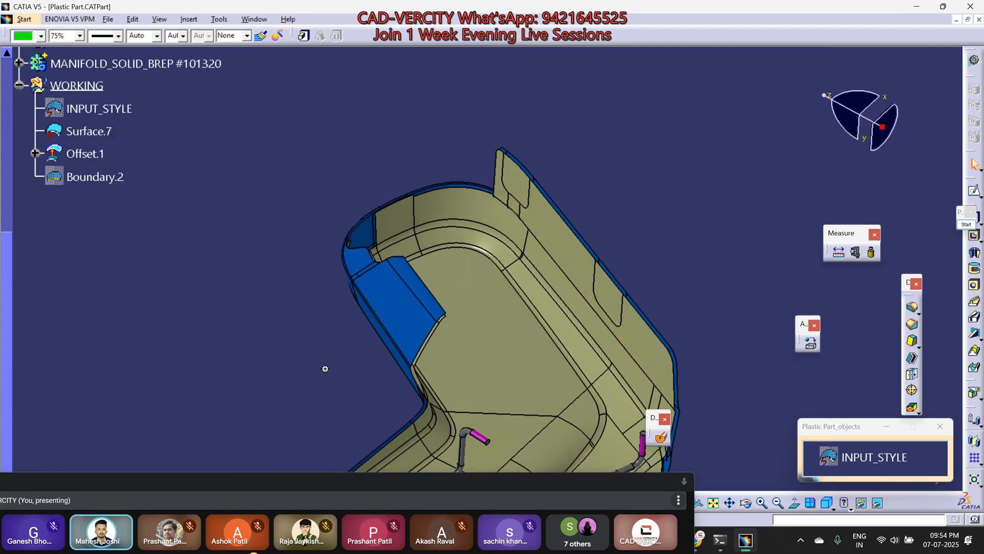
Step: Examine the upright end's side flap and the bracket and wires from opposite sides of the part
{"action": "middle_click_drag", "start_coordinate": [322, 372], "coordinate": [376, 389]}
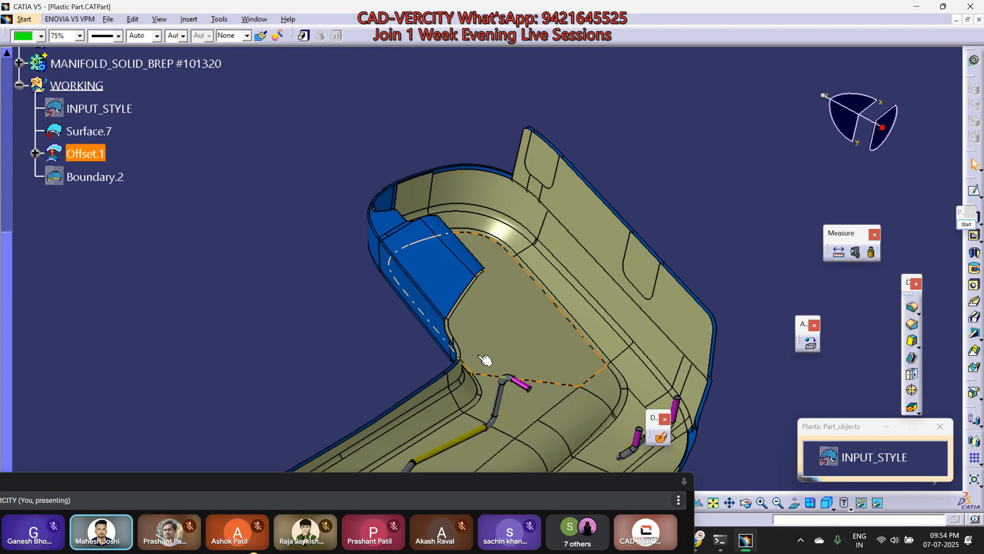
{"action": "middle_click_drag", "start_coordinate": [367, 354], "coordinate": [499, 375]}
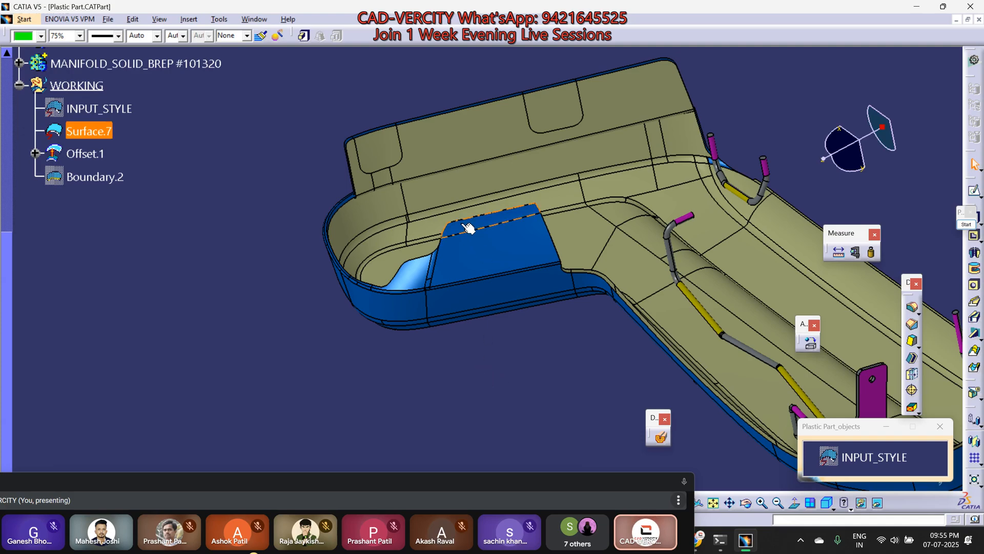
{"action": "middle_click_drag", "start_coordinate": [410, 193], "coordinate": [357, 195]}
{"action": "middle_click_drag", "start_coordinate": [384, 269], "coordinate": [598, 320]}
{"action": "middle_click_drag", "start_coordinate": [458, 272], "coordinate": [537, 306]}
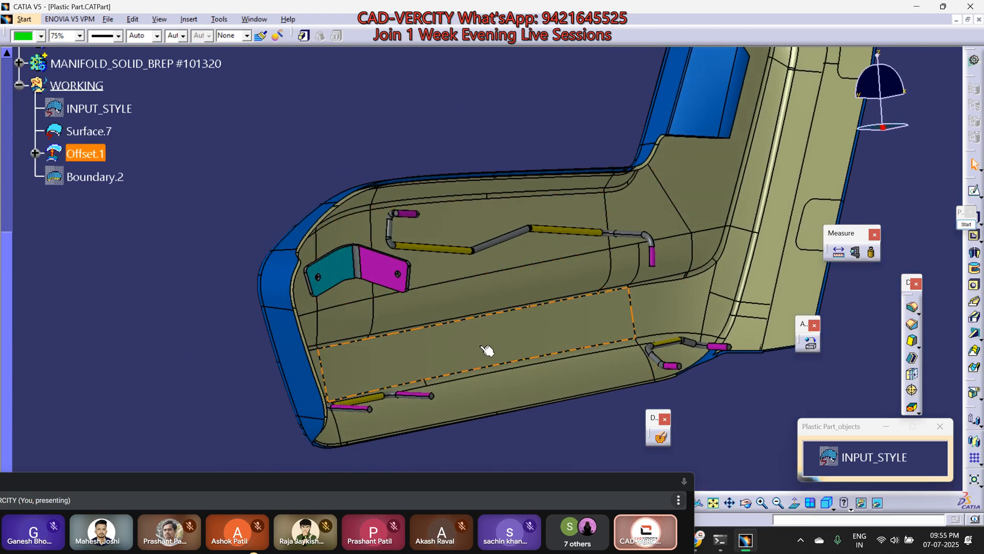
{"action": "middle_click_drag", "start_coordinate": [554, 242], "coordinate": [513, 343]}
{"action": "scroll", "coordinate": [595, 303], "scroll_direction": "down", "scroll_amount": 1}
{"action": "middle_click_drag", "start_coordinate": [375, 292], "coordinate": [591, 301]}
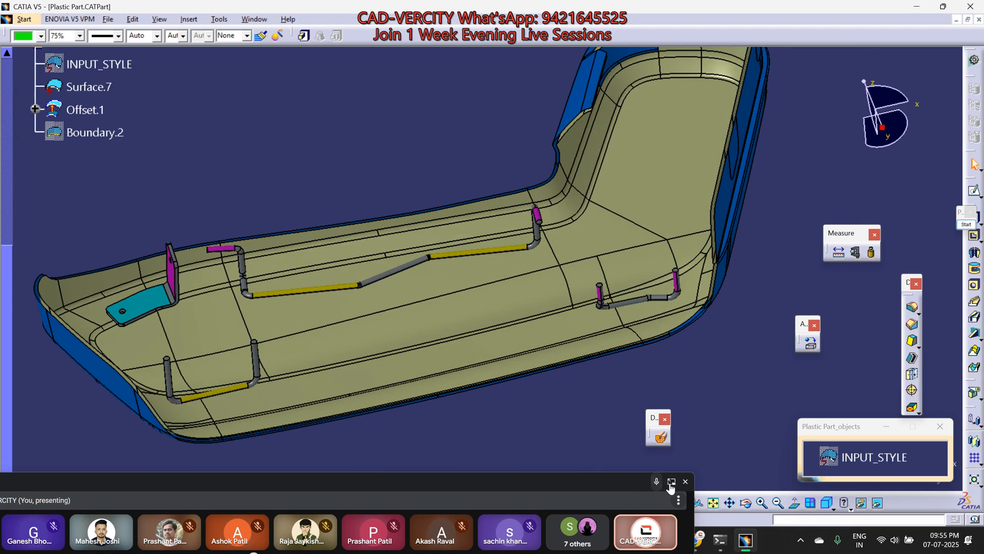
Step: Switch to the Google Meet tab and look through the participant list
{"action": "left_click", "coordinate": [671, 483]}
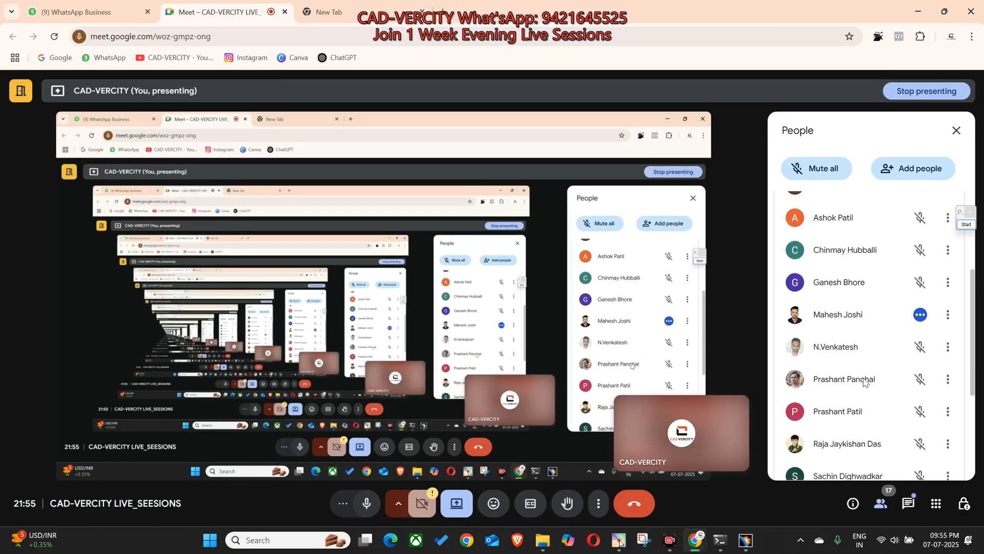
{"action": "scroll", "coordinate": [865, 382], "scroll_direction": "up", "scroll_amount": 4}
{"action": "scroll", "coordinate": [851, 394], "scroll_direction": "down", "scroll_amount": 1}
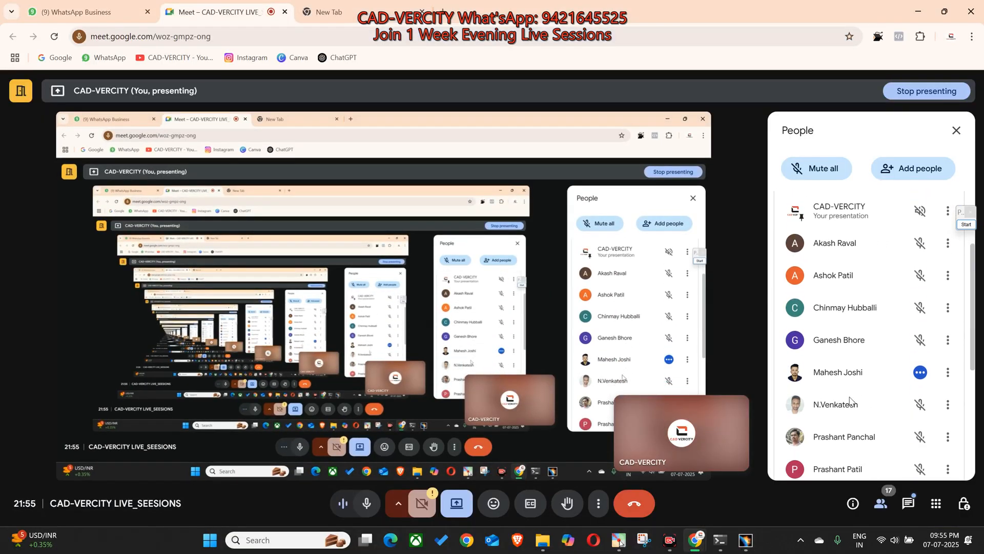
{"action": "scroll", "coordinate": [849, 400], "scroll_direction": "down", "scroll_amount": 1}
{"action": "scroll", "coordinate": [850, 402], "scroll_direction": "down", "scroll_amount": 2}
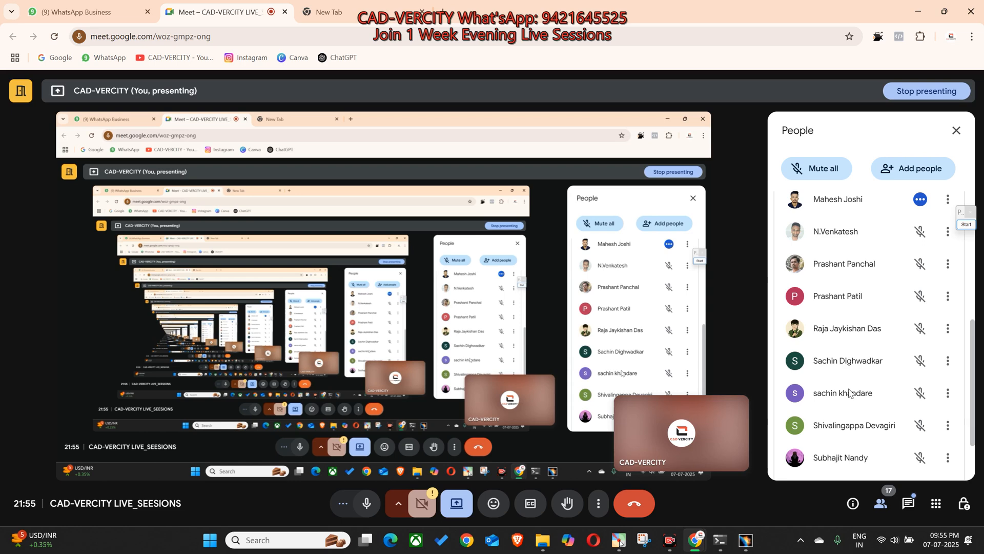
Step: Switch to the WhatsApp group chat, open the test requirement image with the circled features to read it, and close it
{"action": "left_click", "coordinate": [82, 11]}
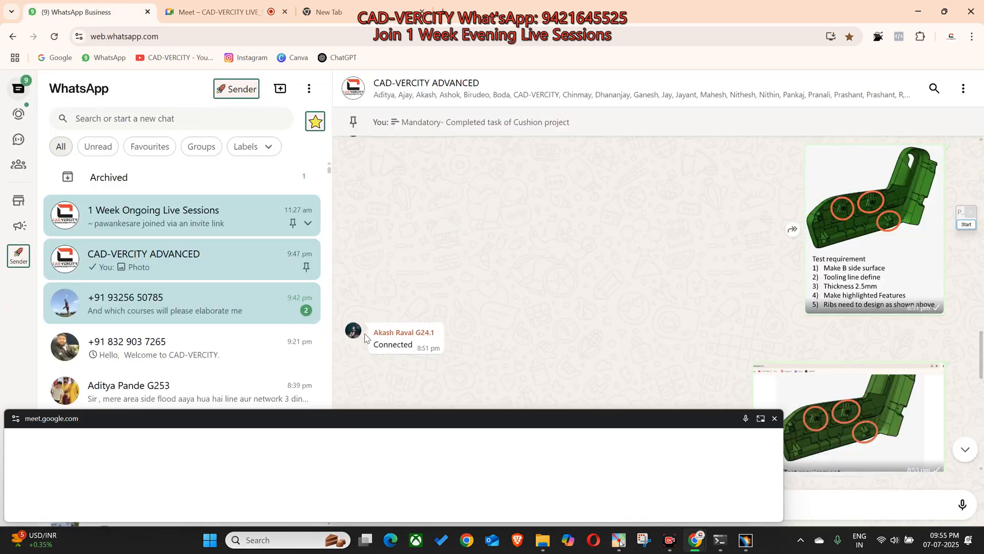
{"action": "scroll", "coordinate": [523, 326], "scroll_direction": "up", "scroll_amount": 6}
{"action": "scroll", "coordinate": [527, 327], "scroll_direction": "down", "scroll_amount": 7}
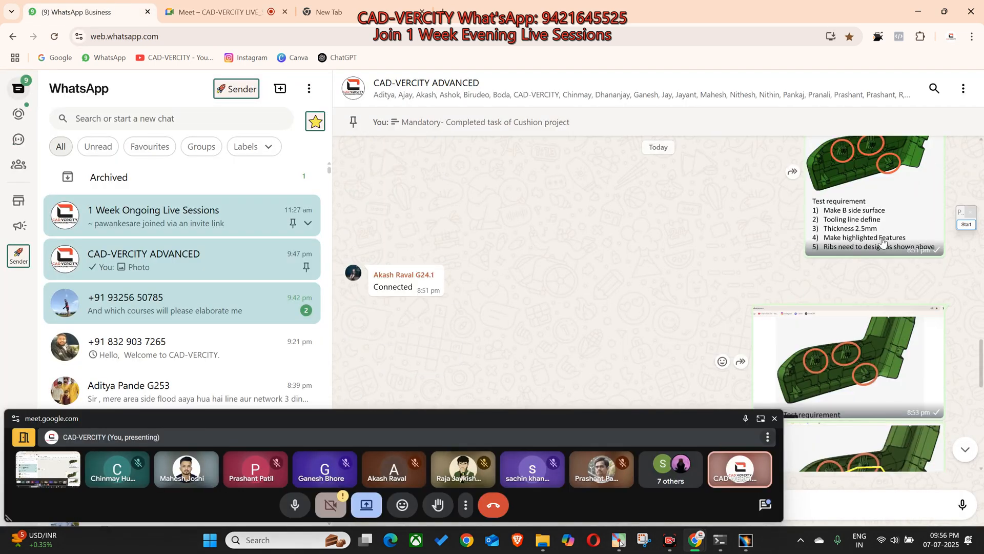
{"action": "left_click", "coordinate": [897, 183]}
{"action": "left_click_drag", "start_coordinate": [431, 417], "coordinate": [427, 496]}
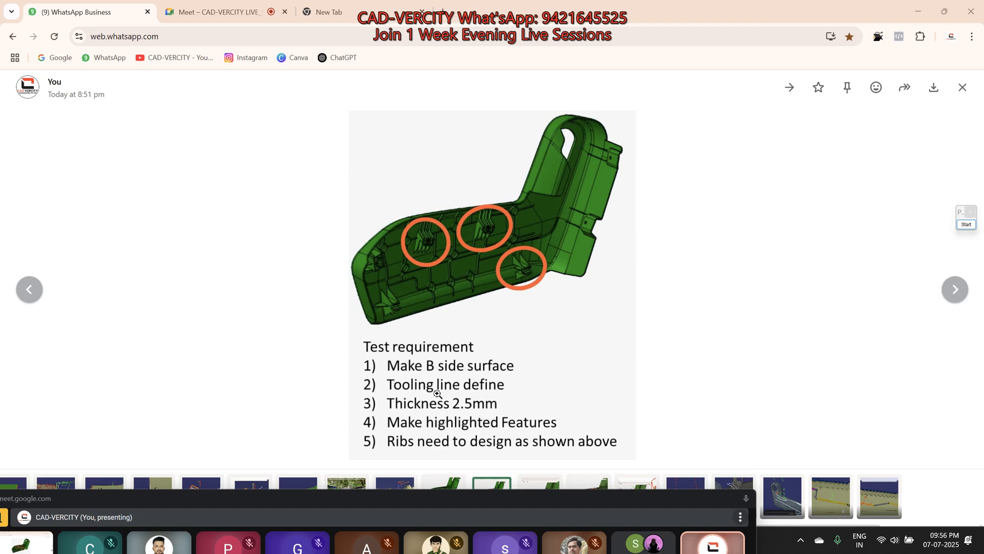
{"action": "key", "text": "Escape"}
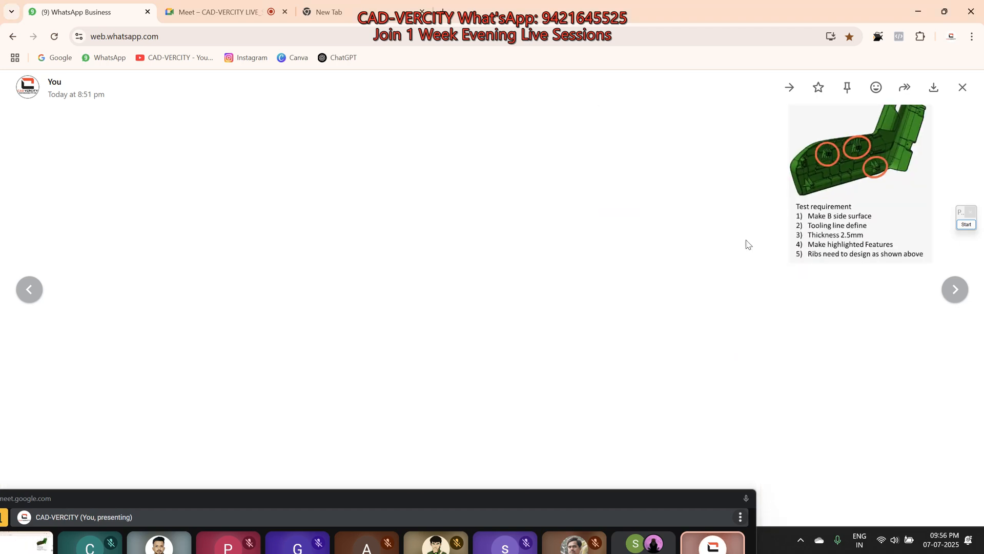
{"action": "left_click_drag", "start_coordinate": [691, 496], "coordinate": [683, 415]}
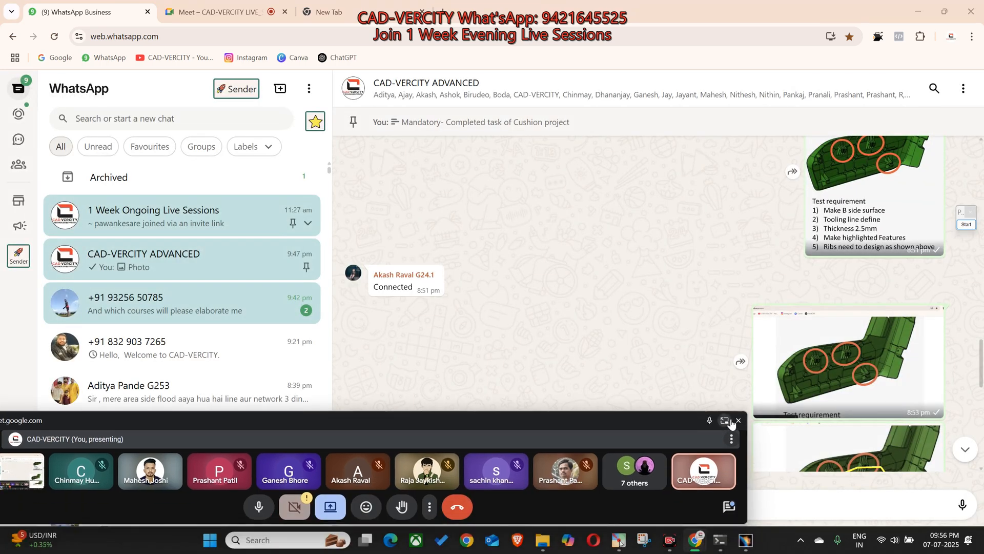
Step: Stop presenting the screen in Google Meet and return to the call after revisiting the WhatsApp chat
{"action": "left_click", "coordinate": [726, 421]}
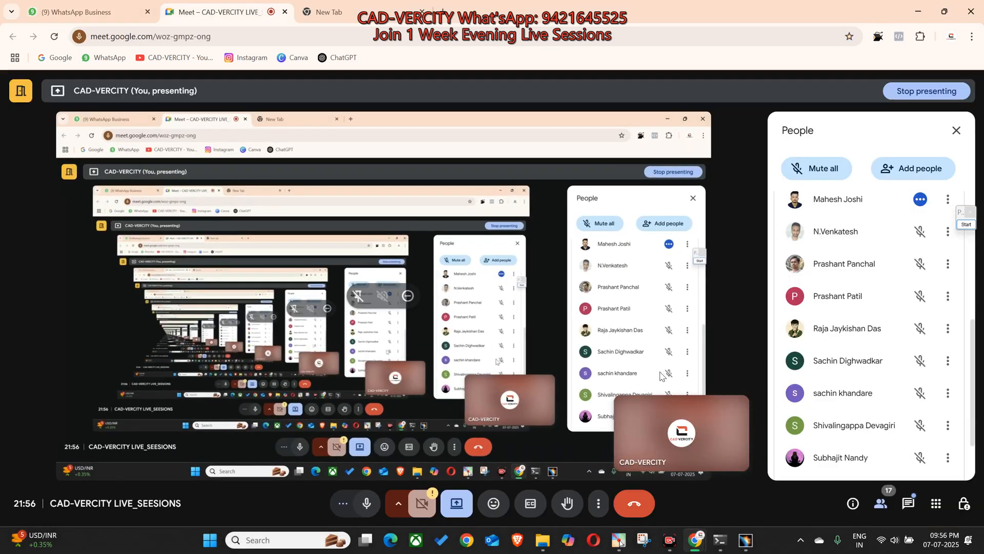
{"action": "key", "text": "ctrl+shift+Tab"}
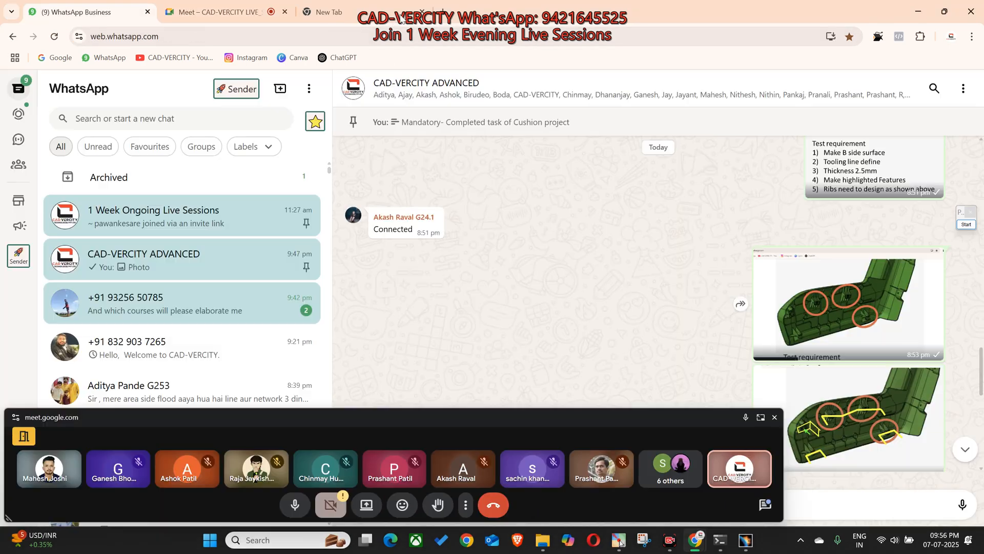
{"action": "left_click", "coordinate": [761, 416]}
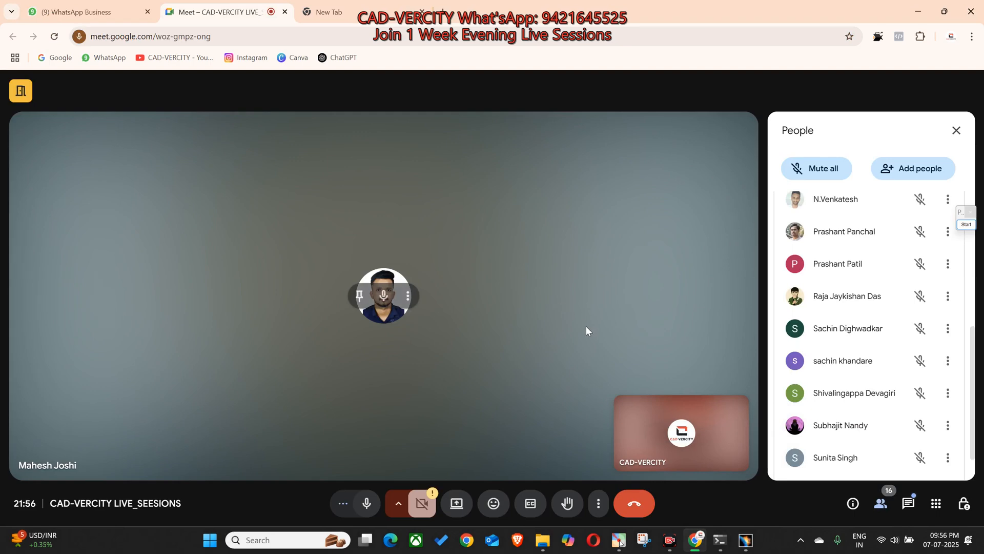
{"action": "left_click", "coordinate": [126, 14]}
{"action": "left_click", "coordinate": [220, 12]}
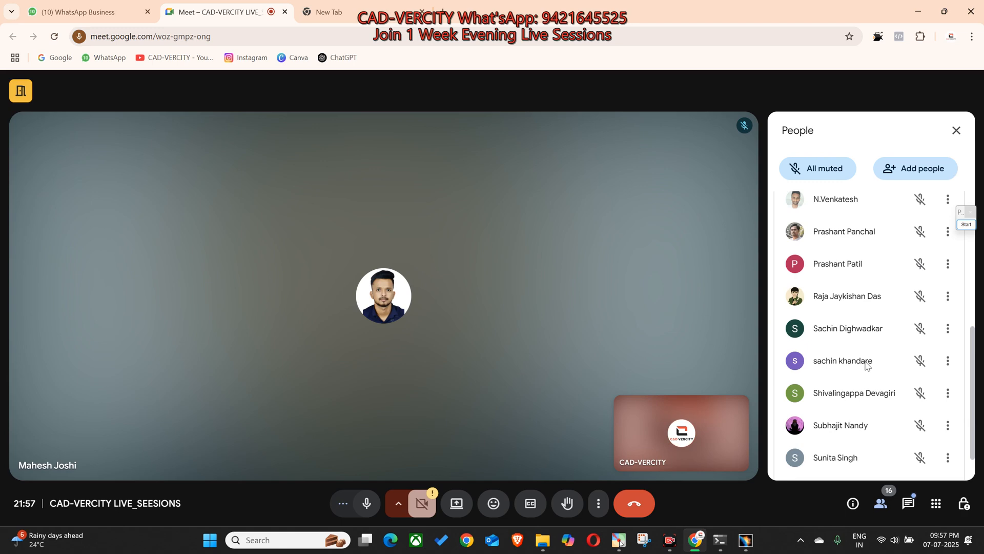
Step: Look through the call's participant list and check the participants' microphone status
{"action": "scroll", "coordinate": [867, 365], "scroll_direction": "down", "scroll_amount": 1}
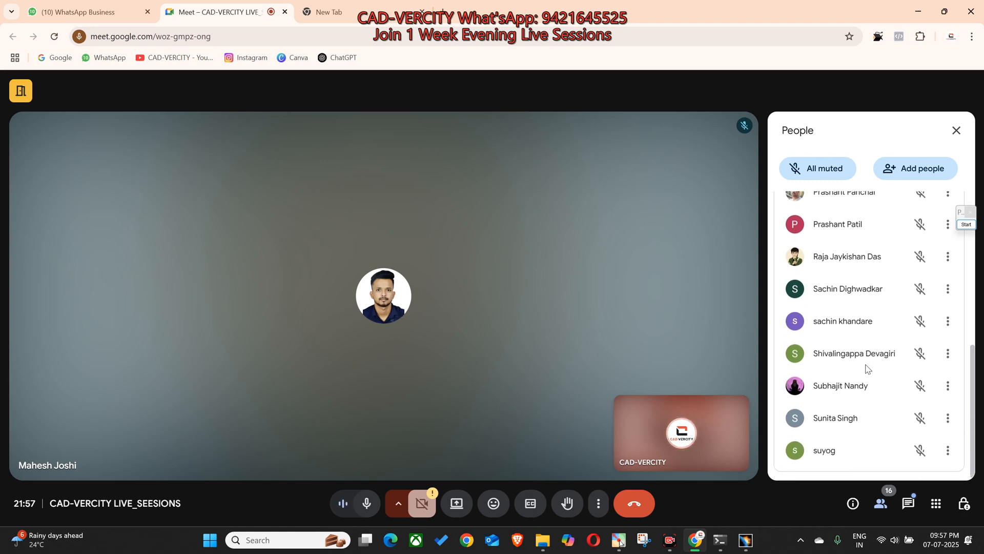
{"action": "scroll", "coordinate": [866, 368], "scroll_direction": "up", "scroll_amount": 1}
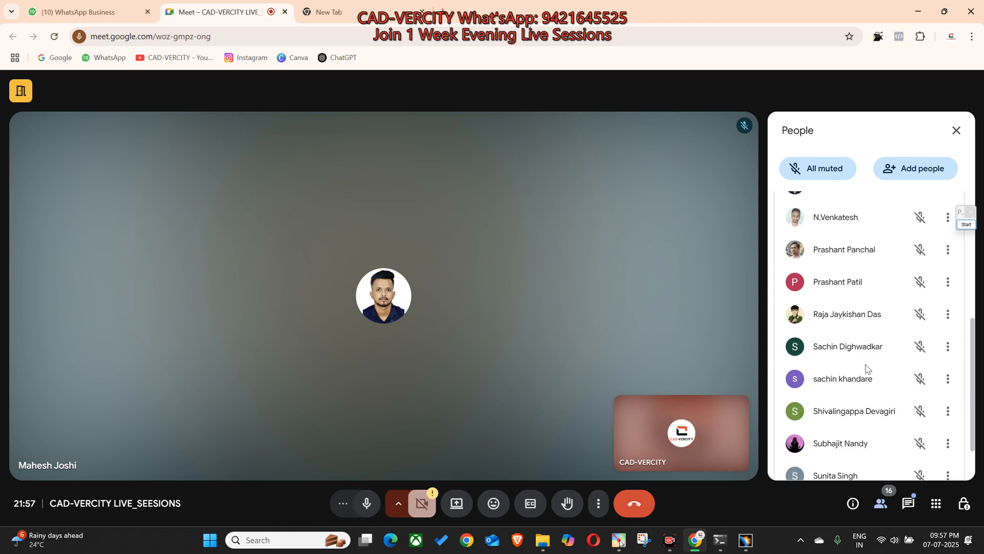
{"action": "scroll", "coordinate": [866, 367], "scroll_direction": "up", "scroll_amount": 1}
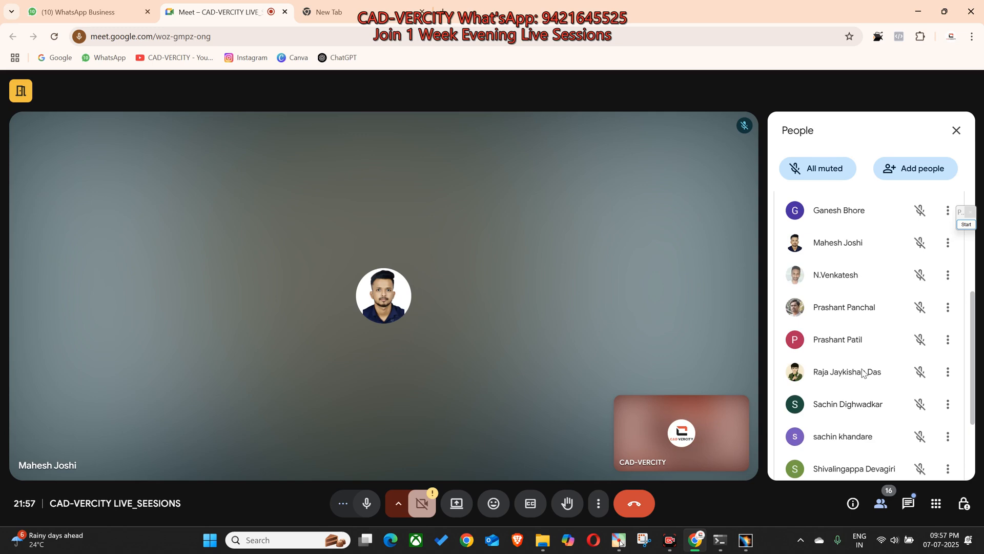
{"action": "scroll", "coordinate": [863, 373], "scroll_direction": "up", "scroll_amount": 2}
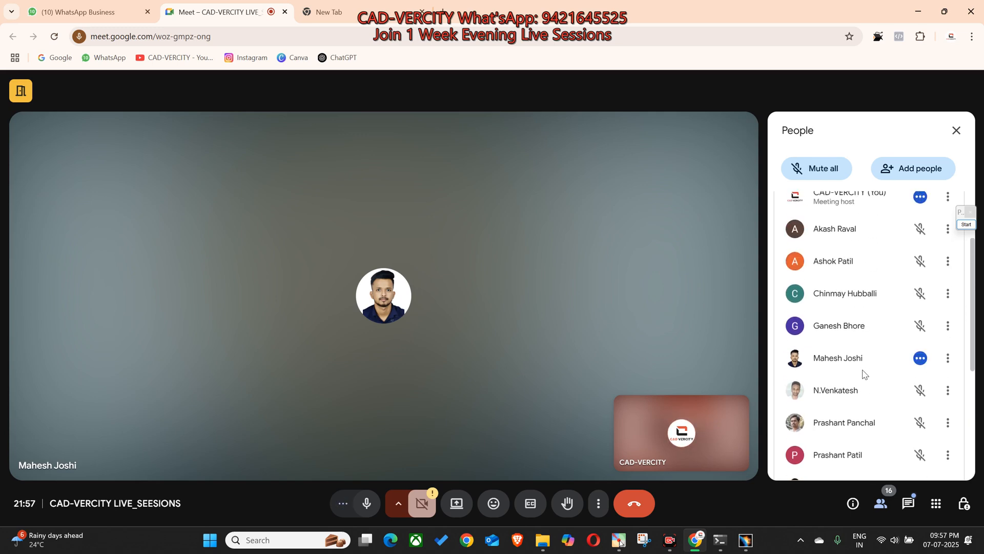
{"action": "scroll", "coordinate": [865, 377], "scroll_direction": "down", "scroll_amount": 1}
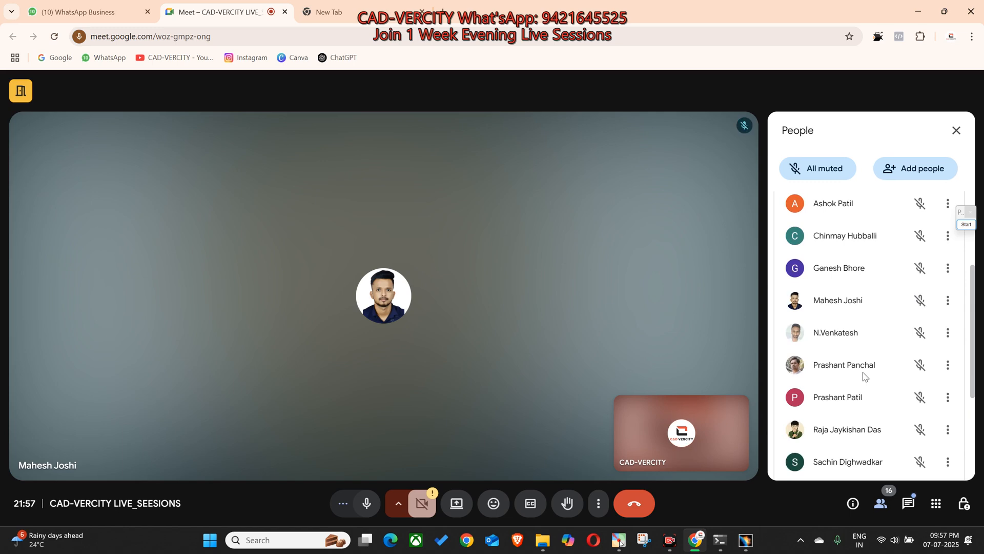